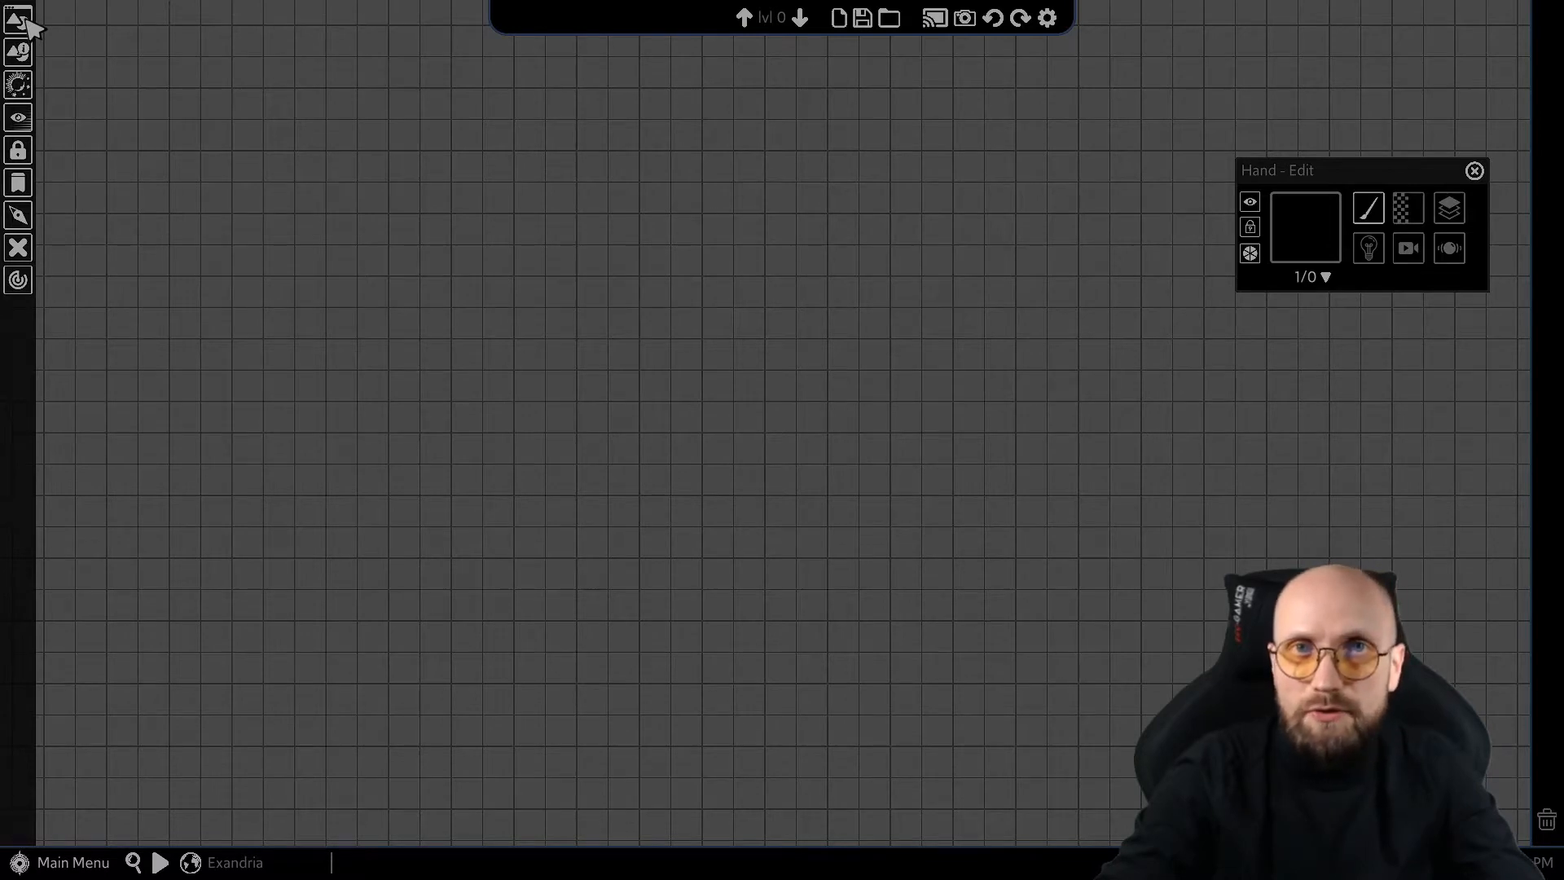
Place the "Courviles" map image from the Maps and blueprints folder of myAssets on the canvas.
left_click(20, 19)
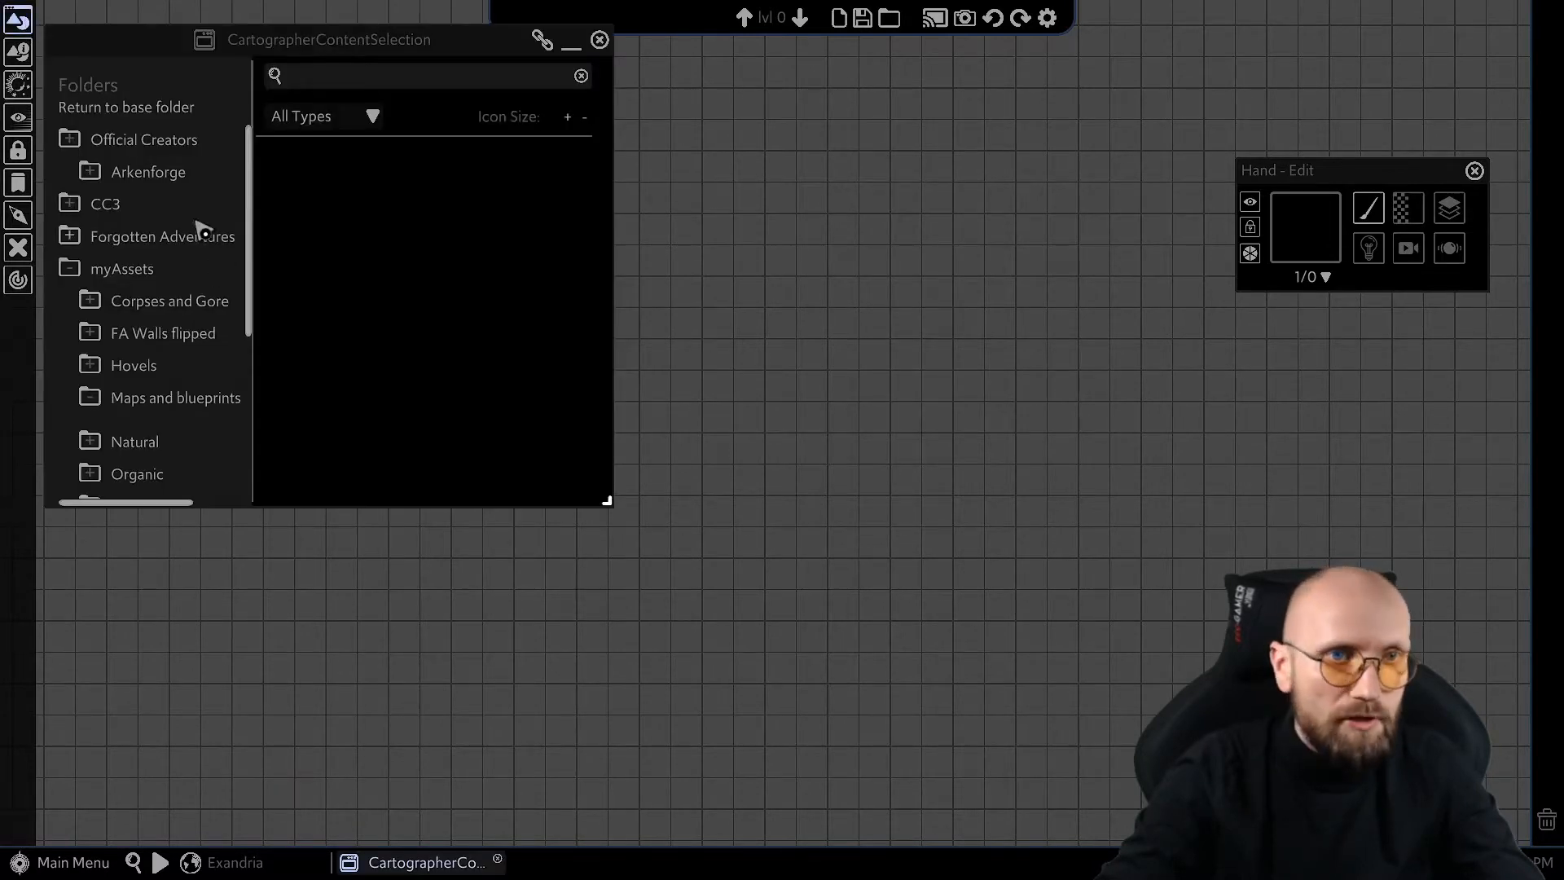
scroll(201, 230, "down", 8)
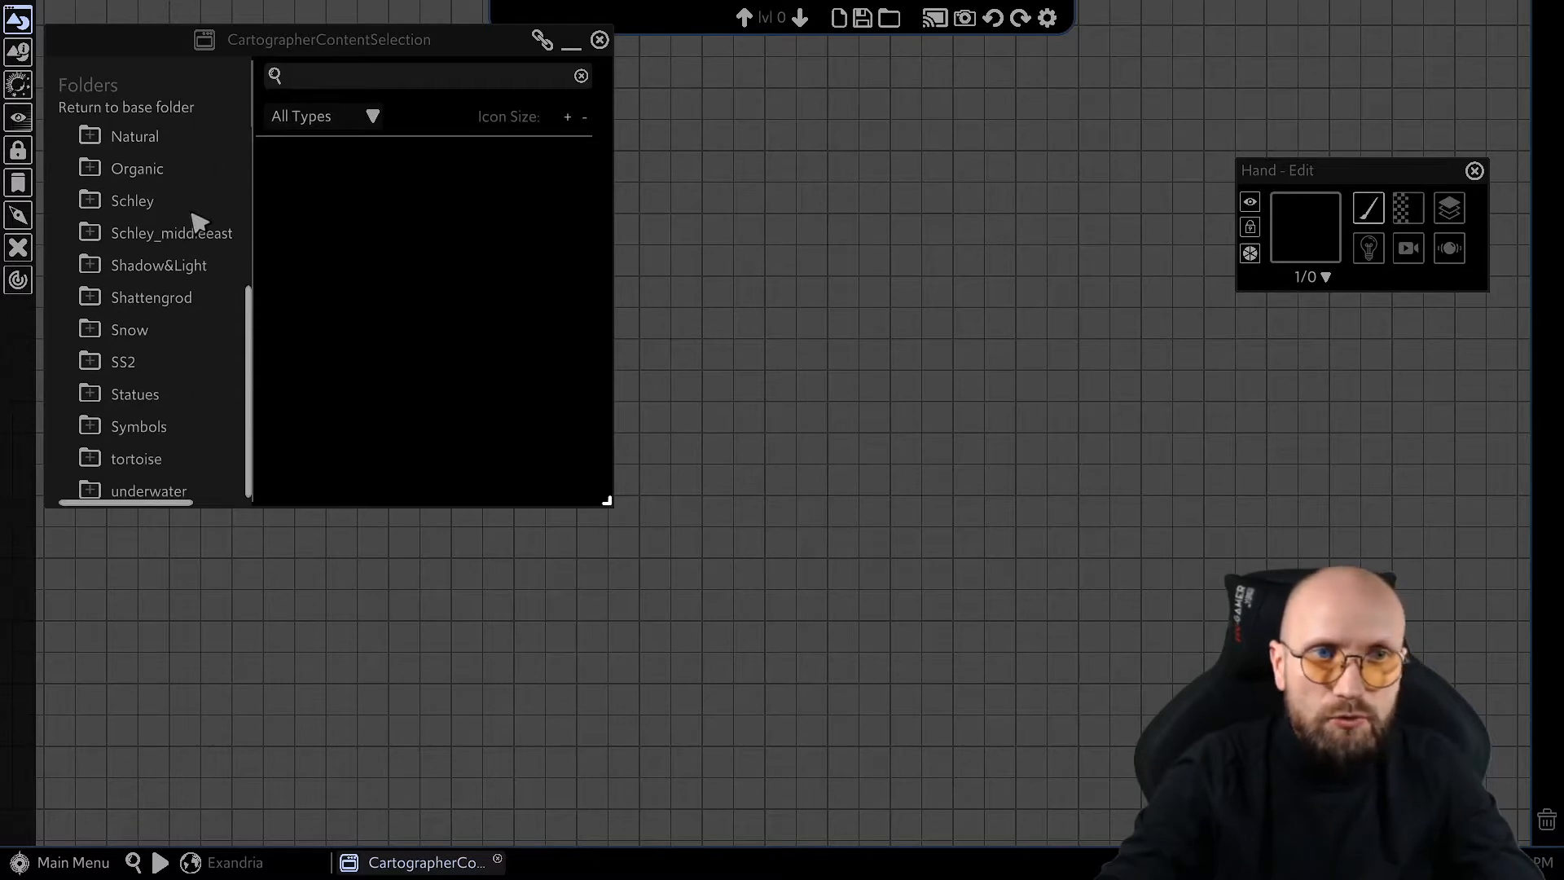
scroll(198, 318, "down", 1)
scroll(175, 321, "up", 6)
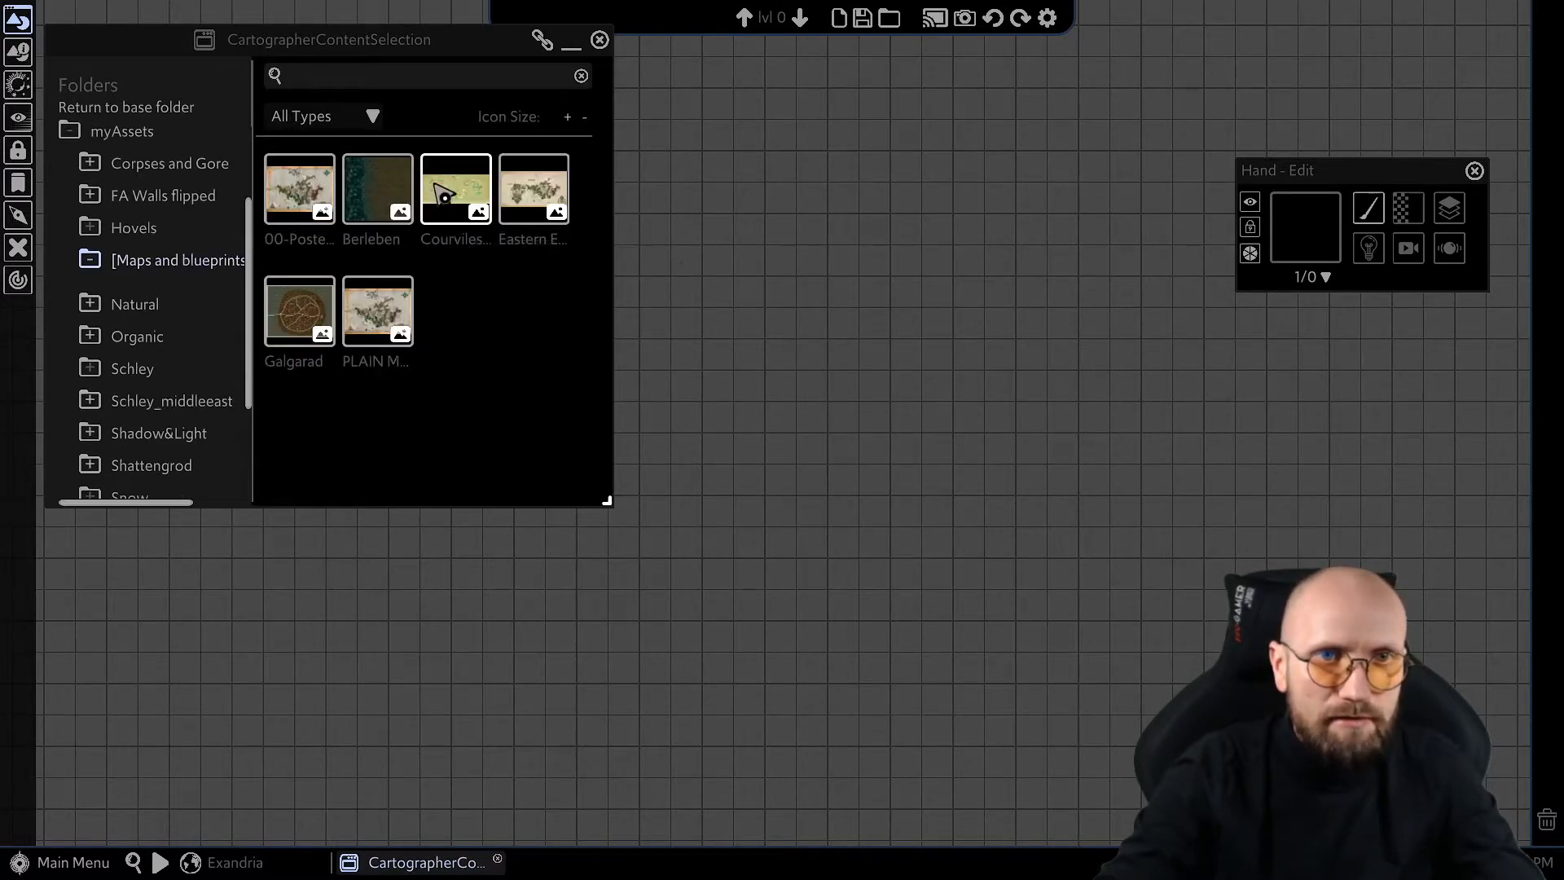
left_click(443, 194)
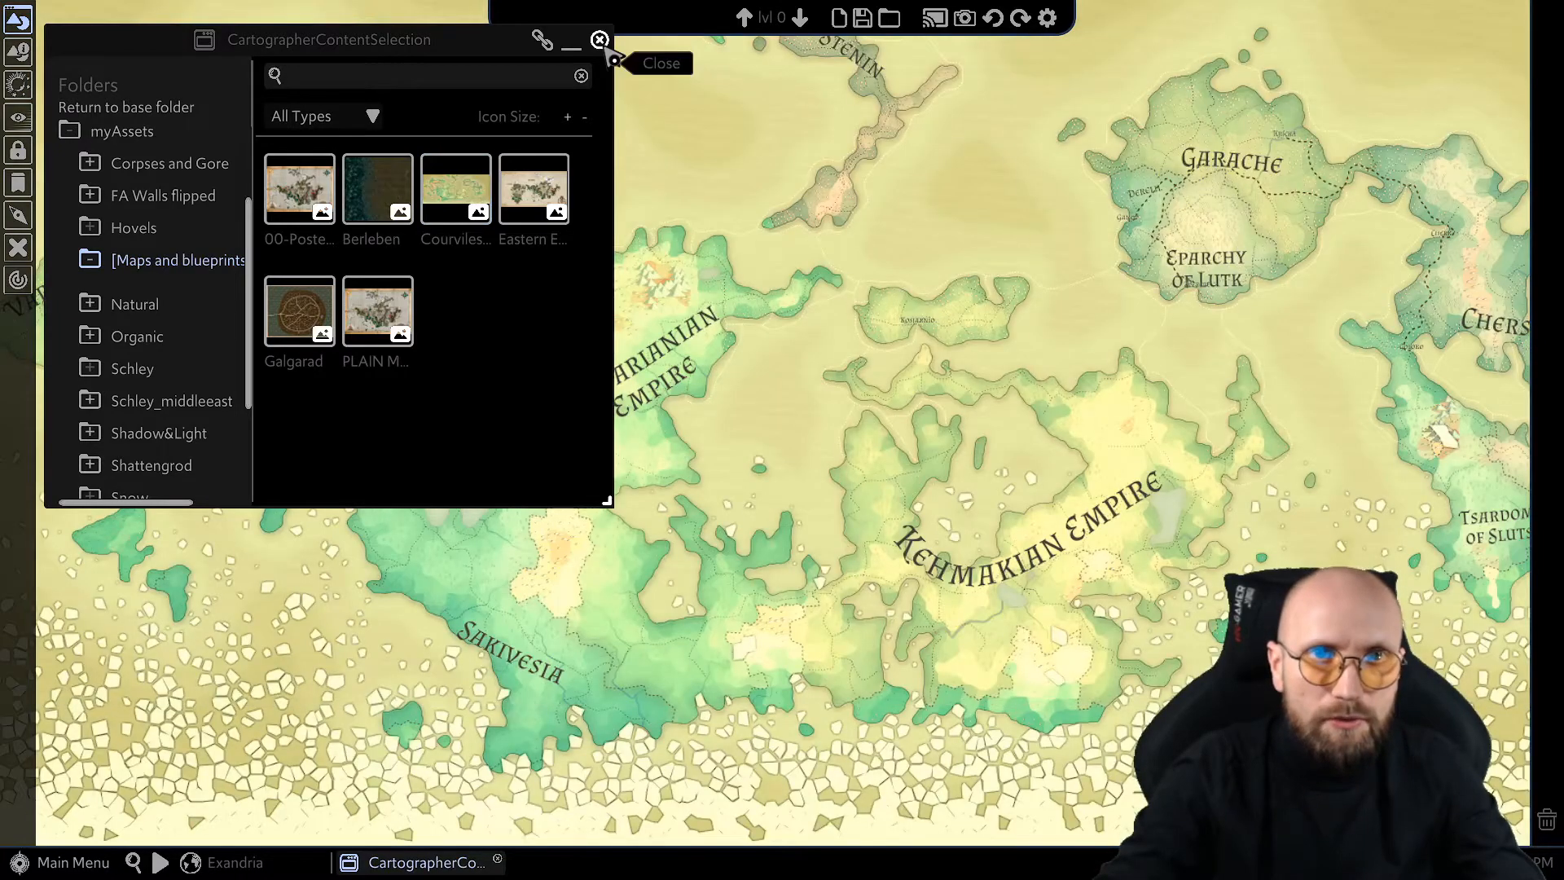
left_click(599, 39)
Enlarge the placed world map image by scaling it from its lower corner.
scroll(848, 394, "down", 3)
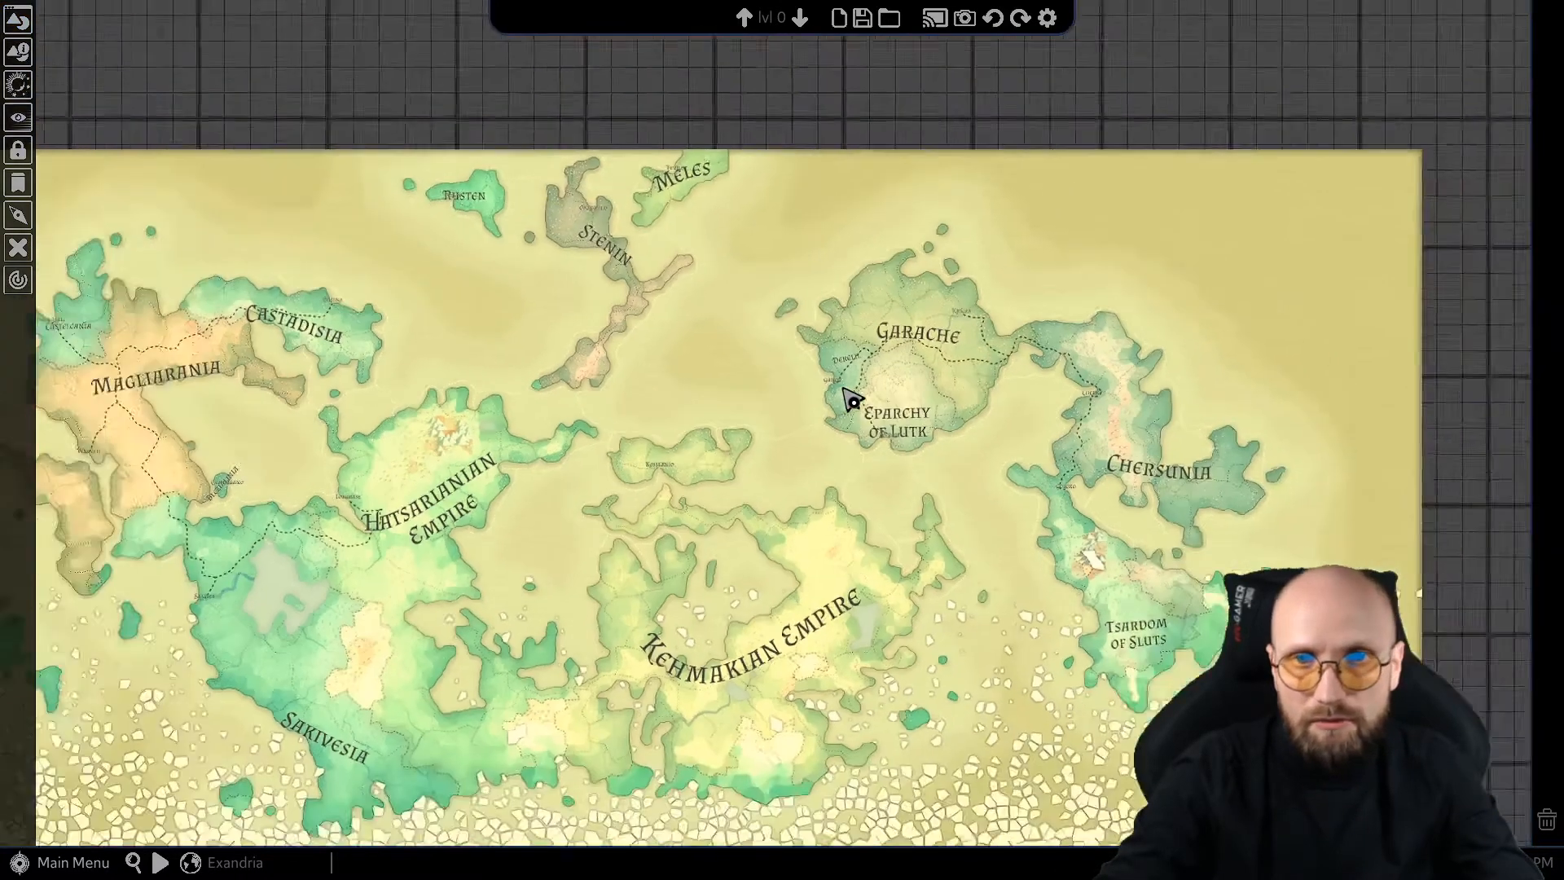
scroll(848, 426, "up", 4)
key("d")
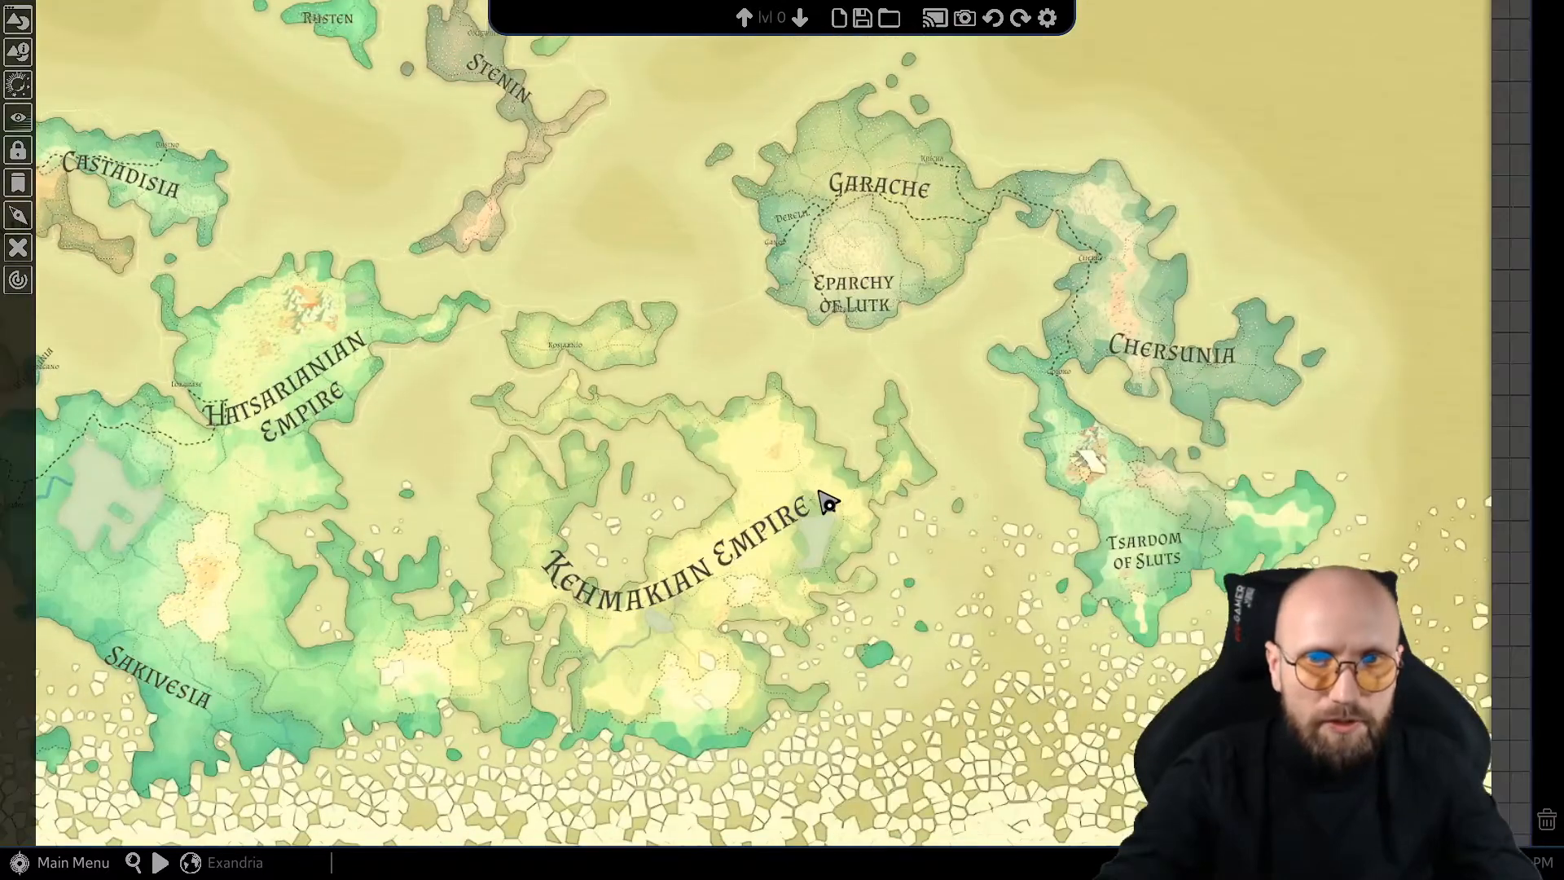
left_click_drag(529, 466, 817, 457)
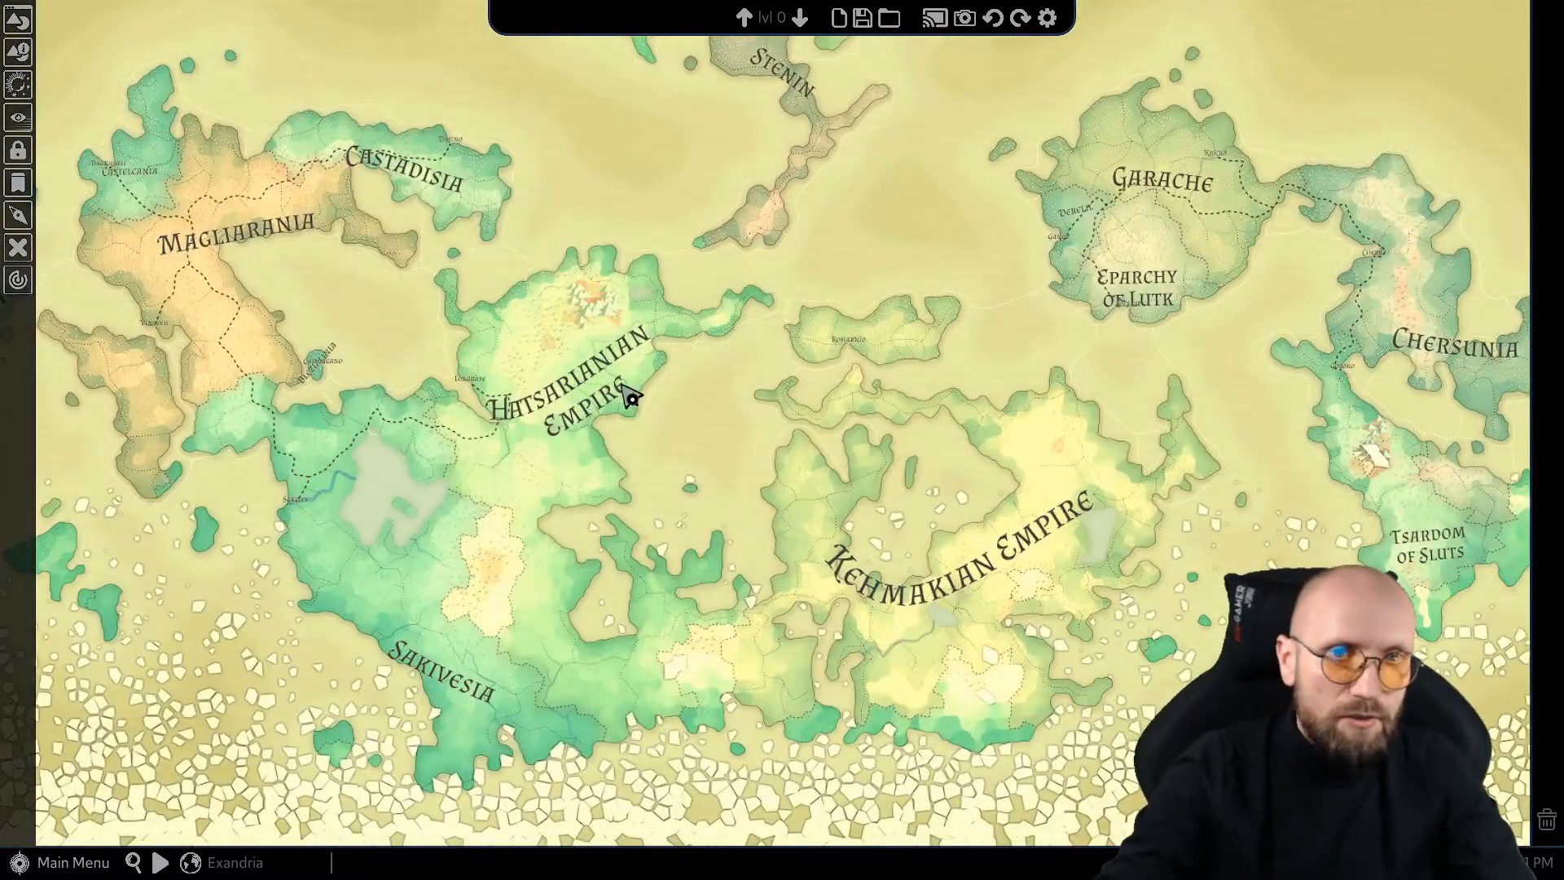
scroll(742, 357, "down", 5)
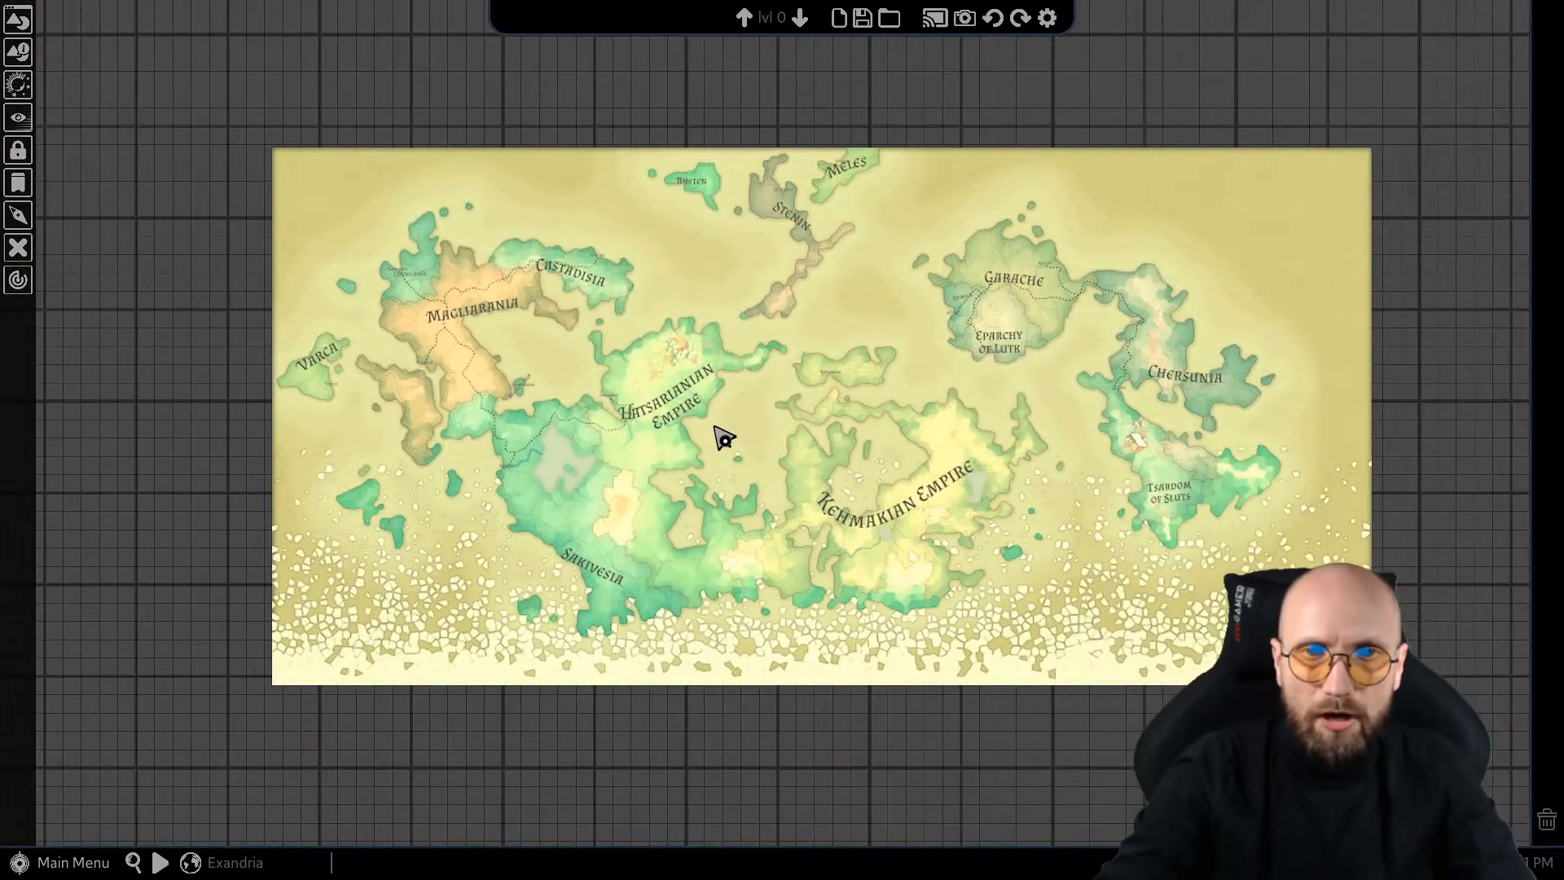
left_click(723, 431)
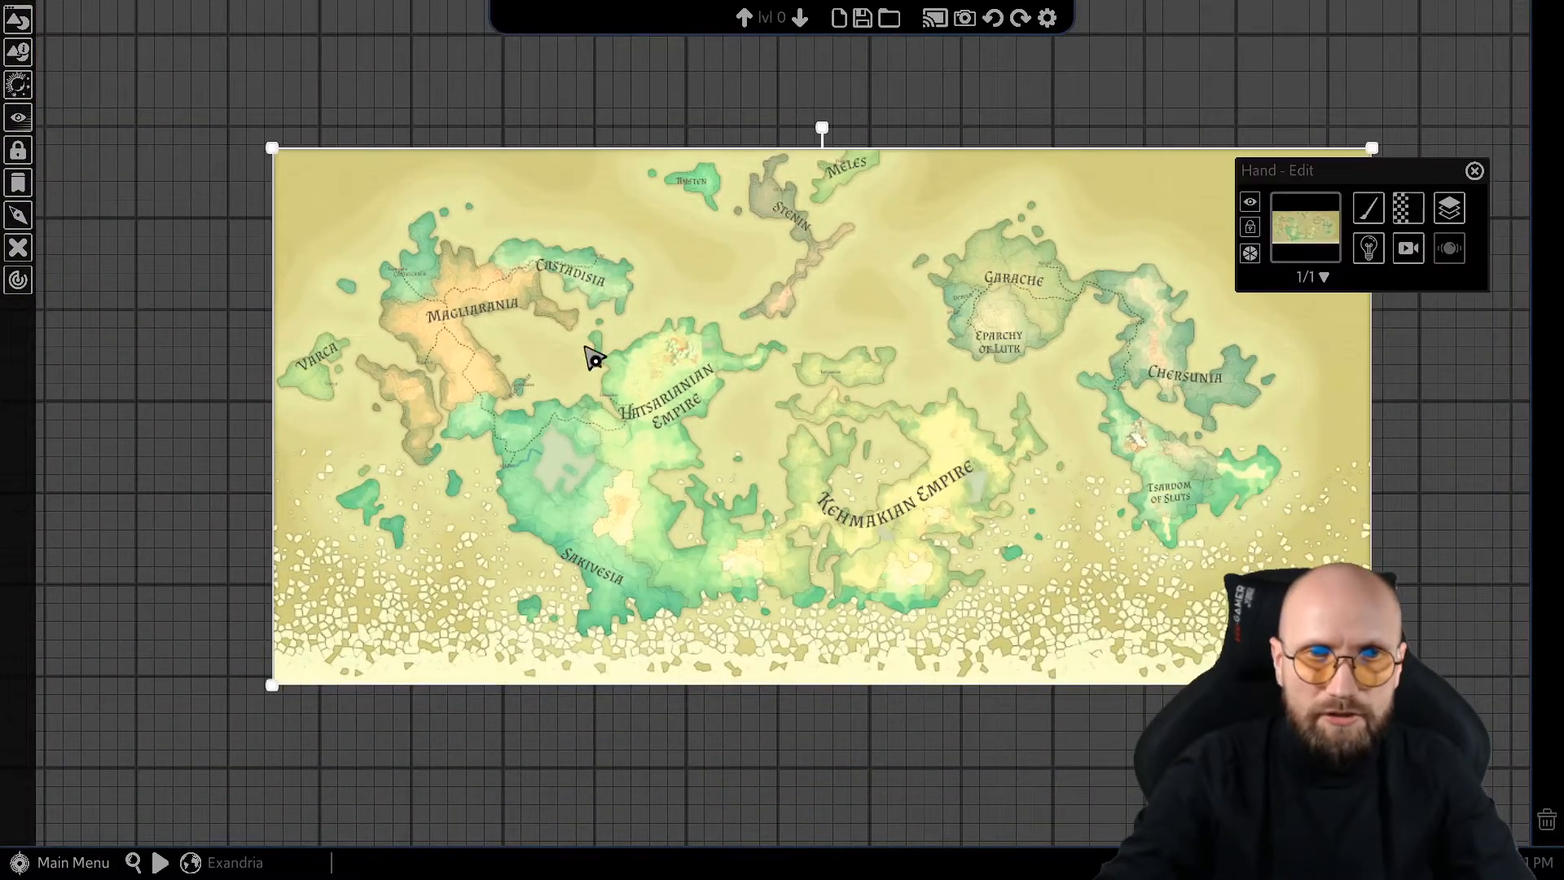
left_click_drag(273, 687, 160, 772)
left_click_drag(659, 498, 708, 470)
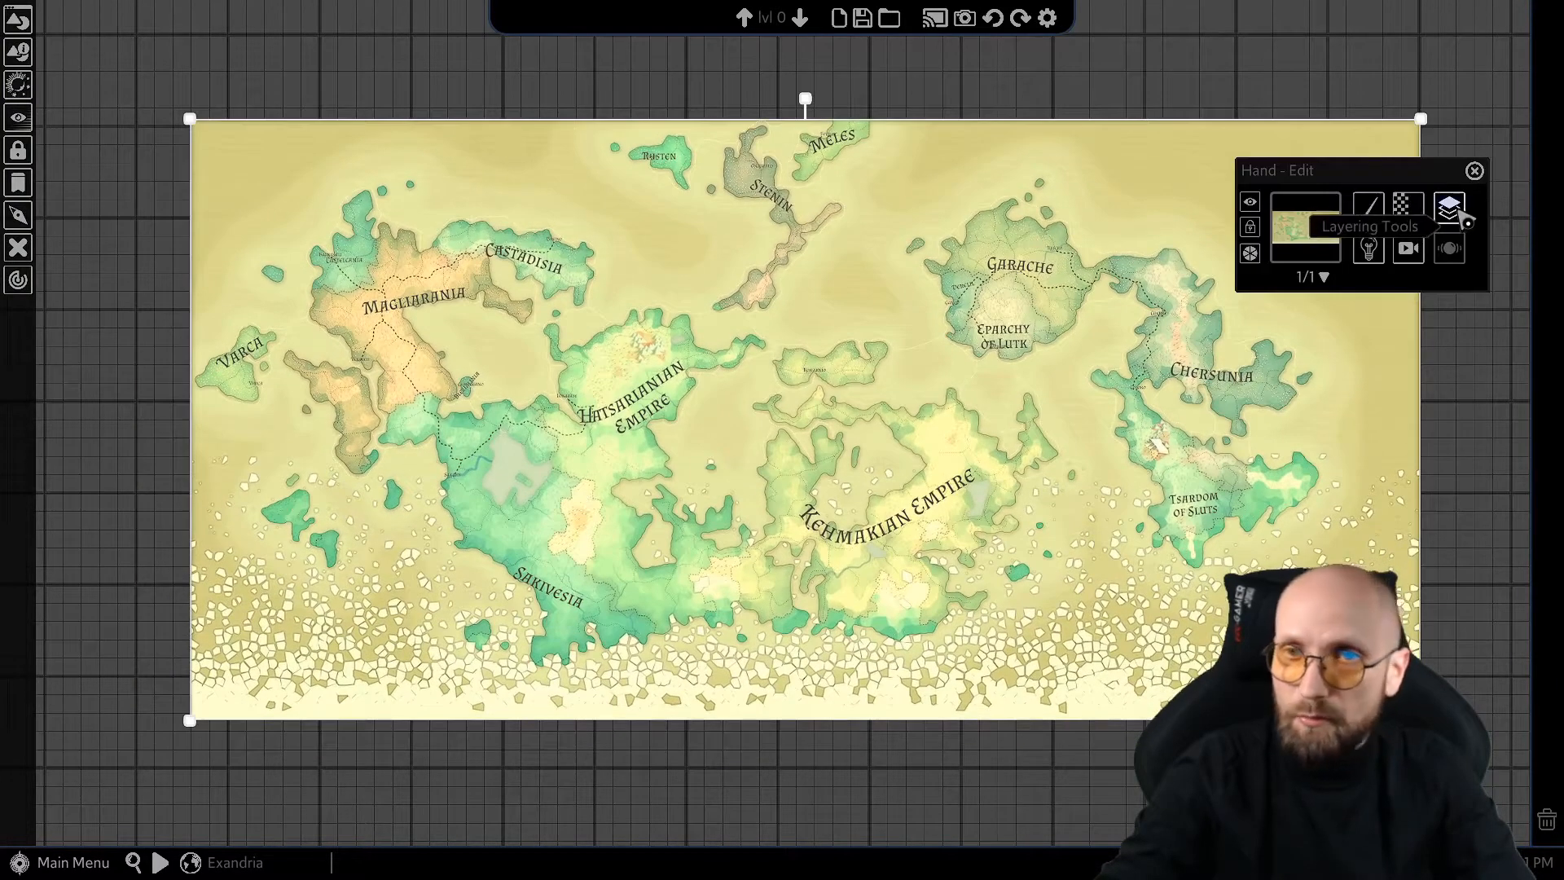
Move the world map image to the Terrain Layer.
left_click(1451, 208)
mouse_move(1337, 233)
left_click(1147, 312)
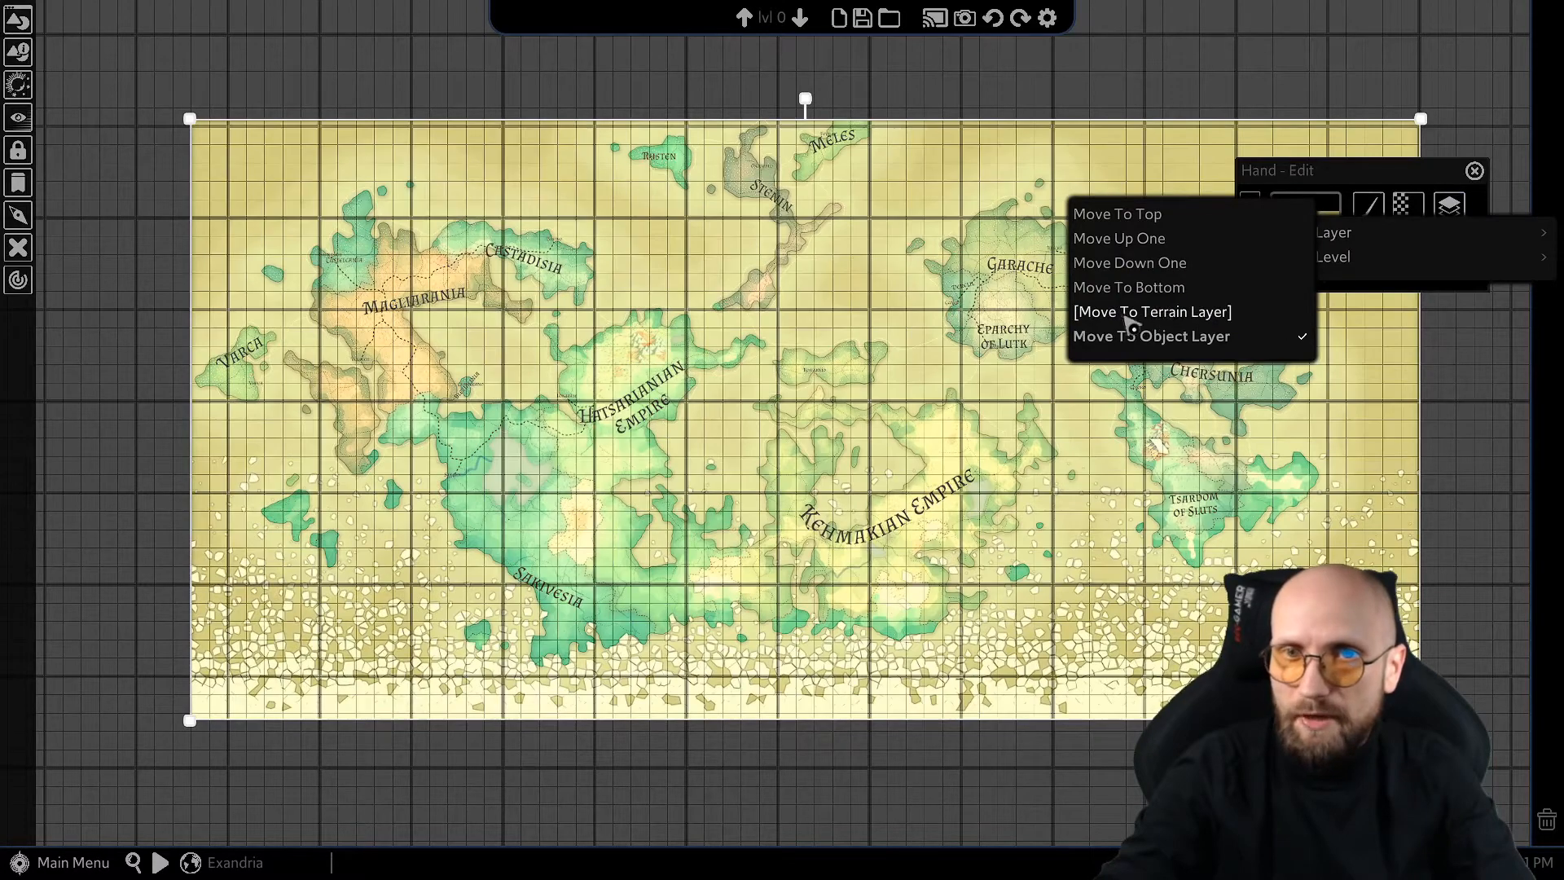
Set the map's grid type to Hex in the grid settings.
scroll(874, 394, "up", 4)
scroll(761, 237, "up", 3)
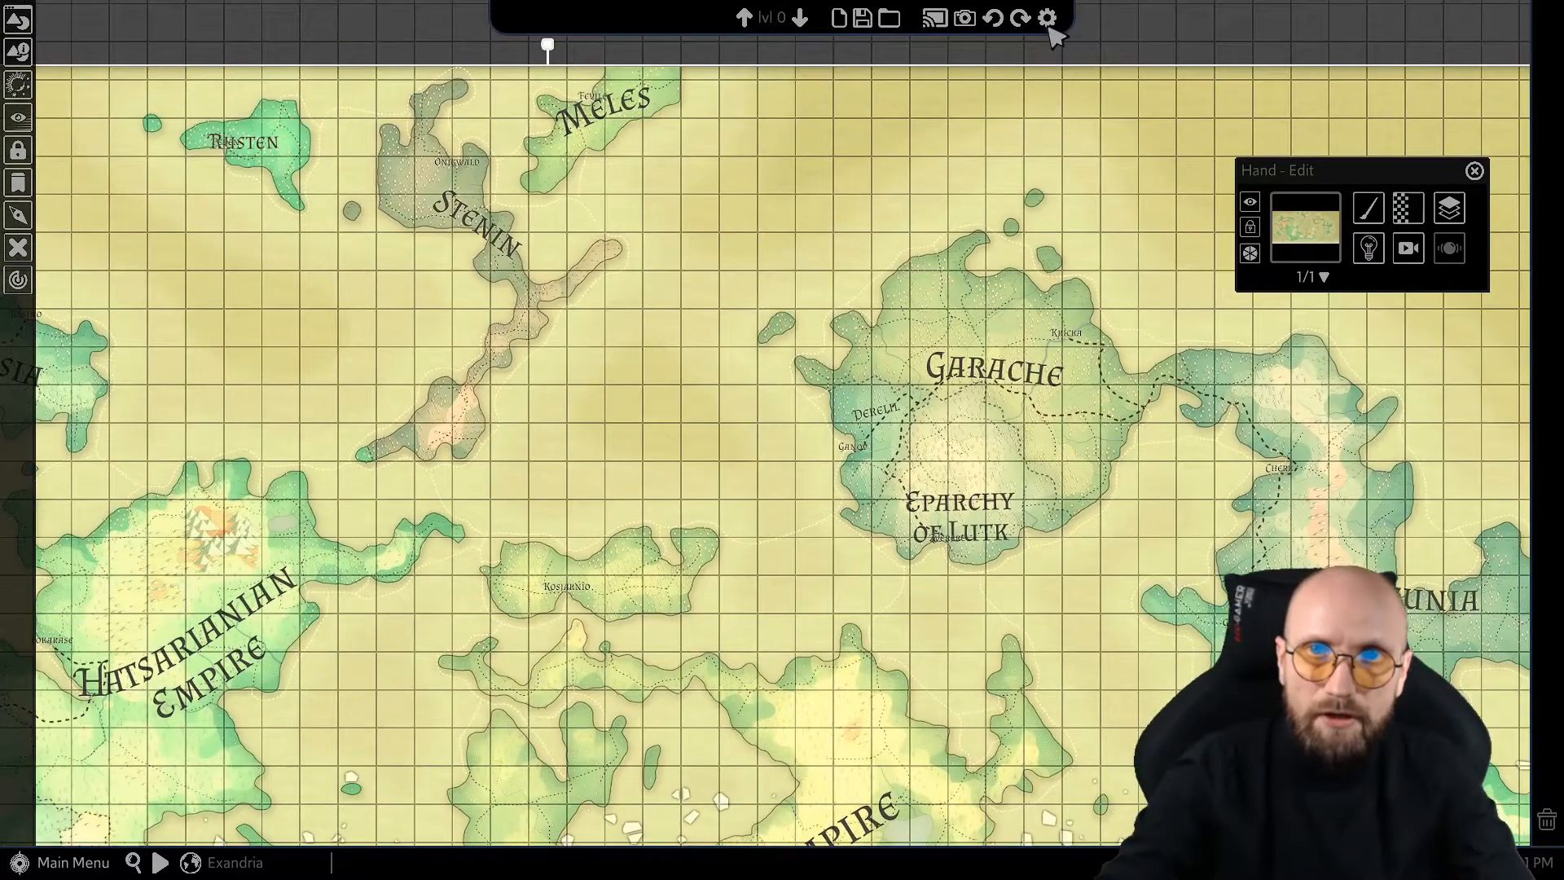
left_click(1048, 19)
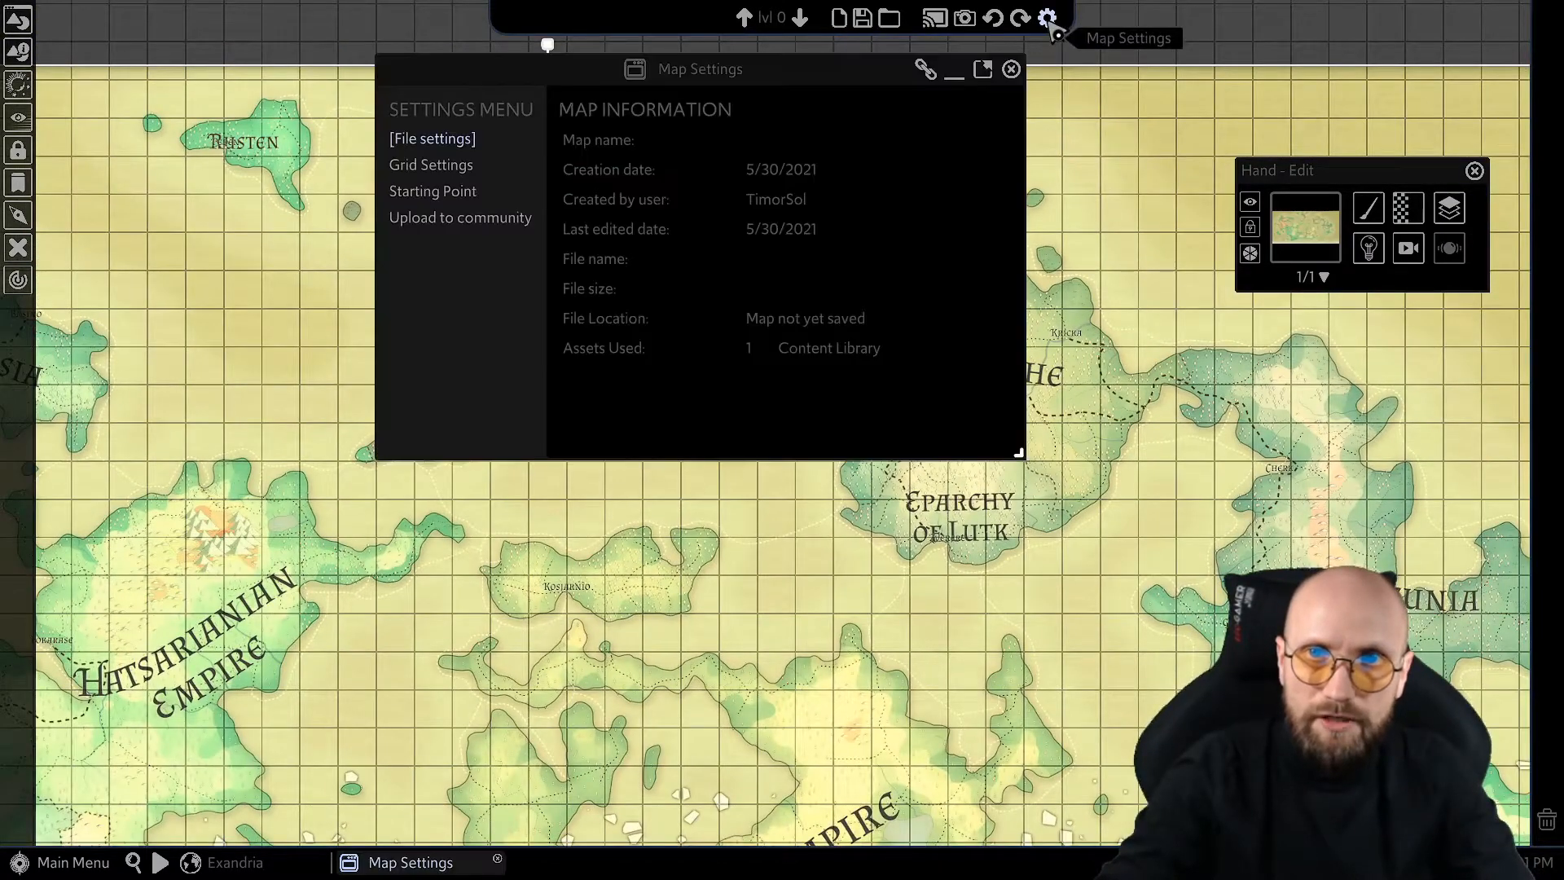
left_click(436, 166)
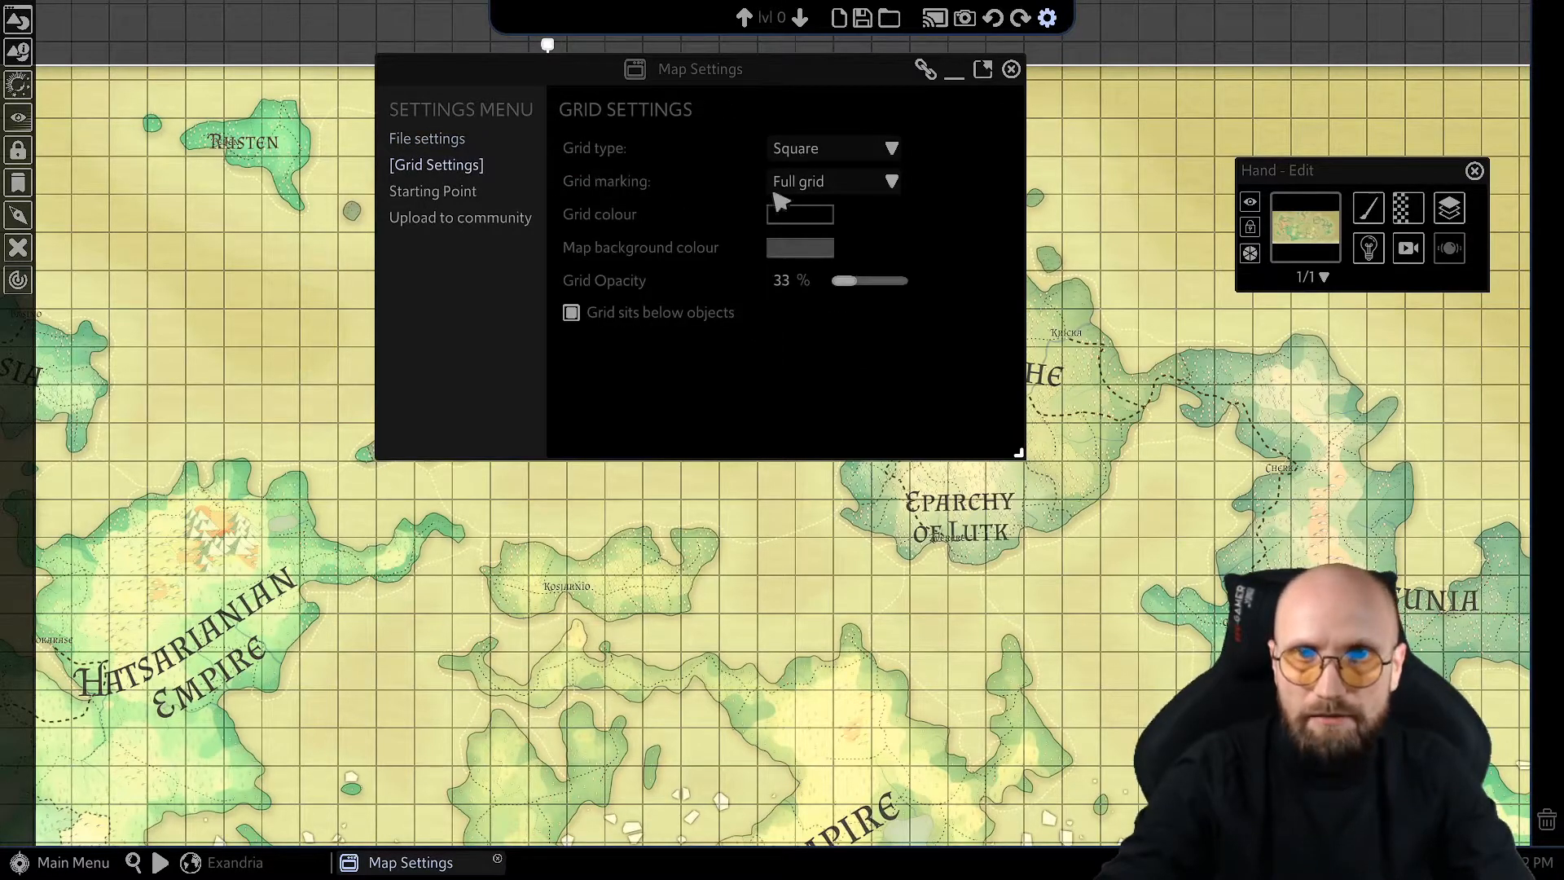
left_click(892, 149)
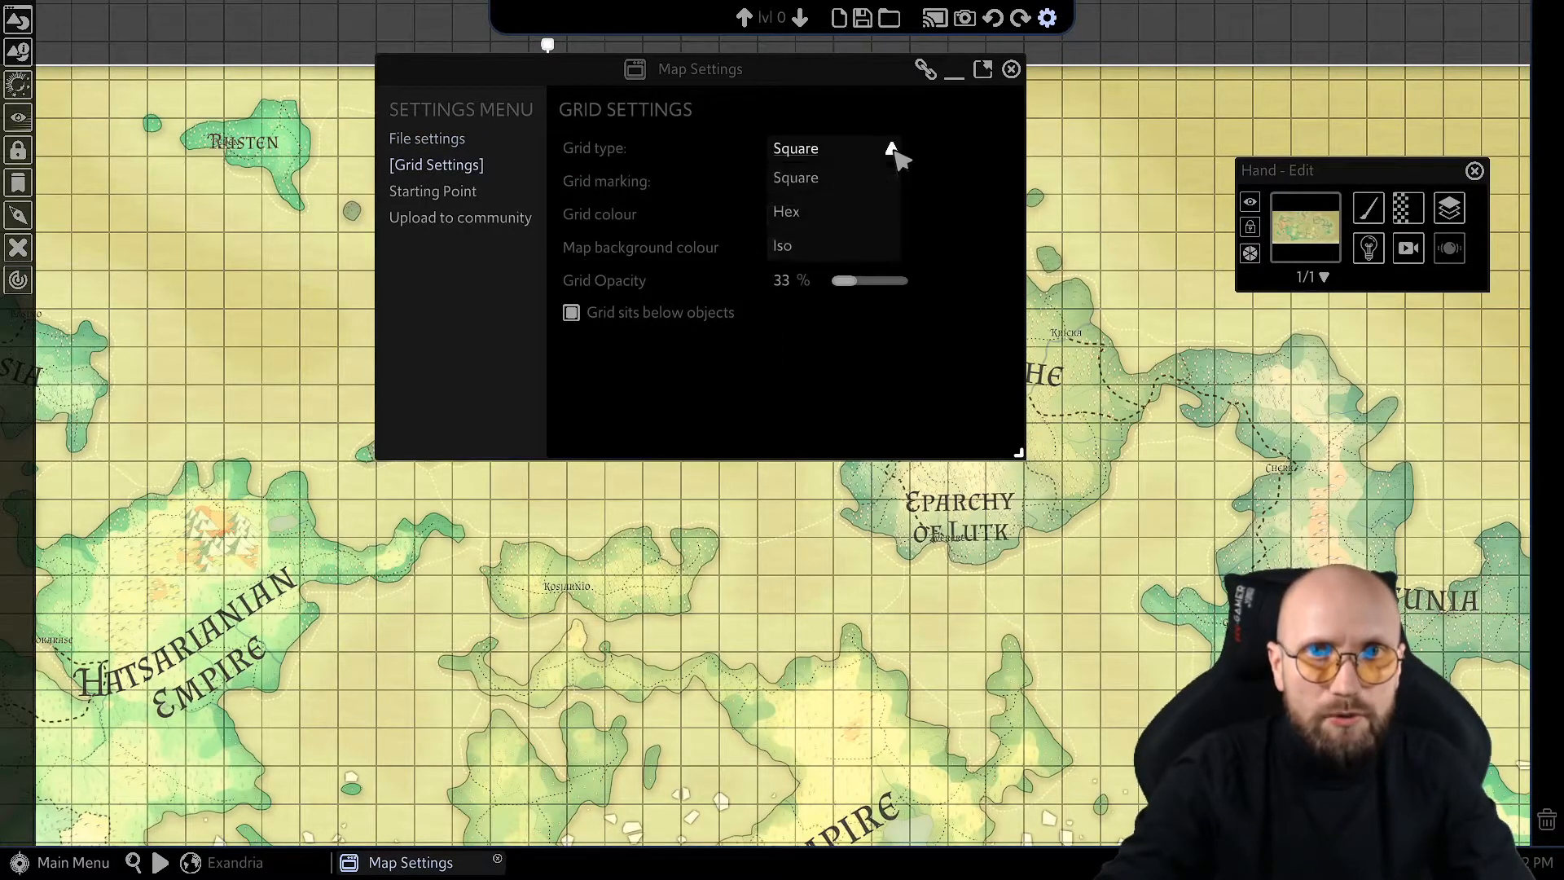
left_click(786, 212)
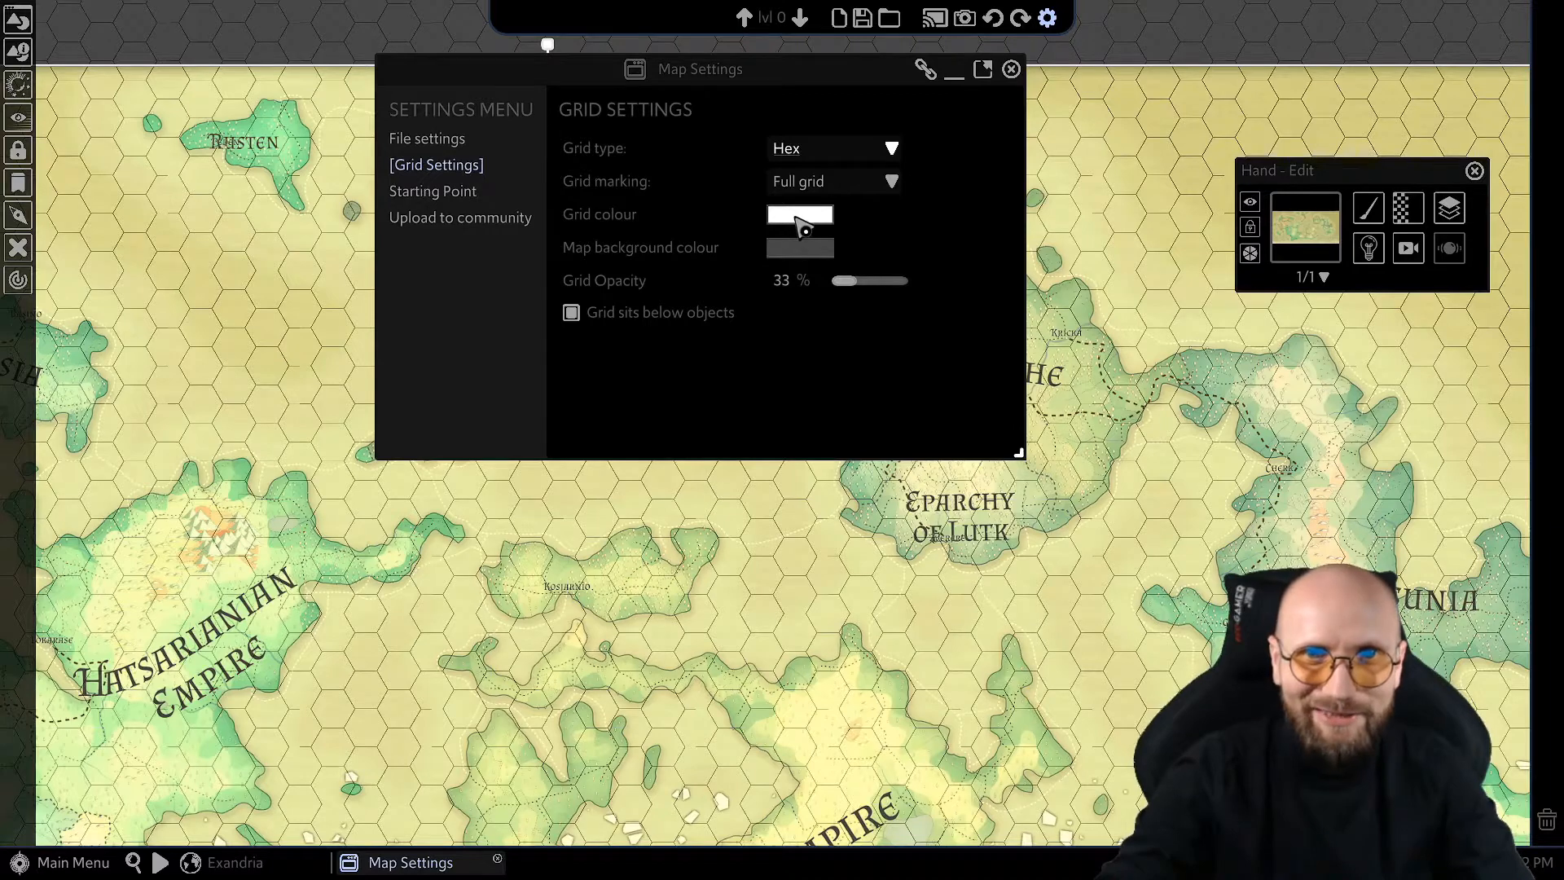
Change the map background colour to black (000000) and close the map settings.
left_click(791, 253)
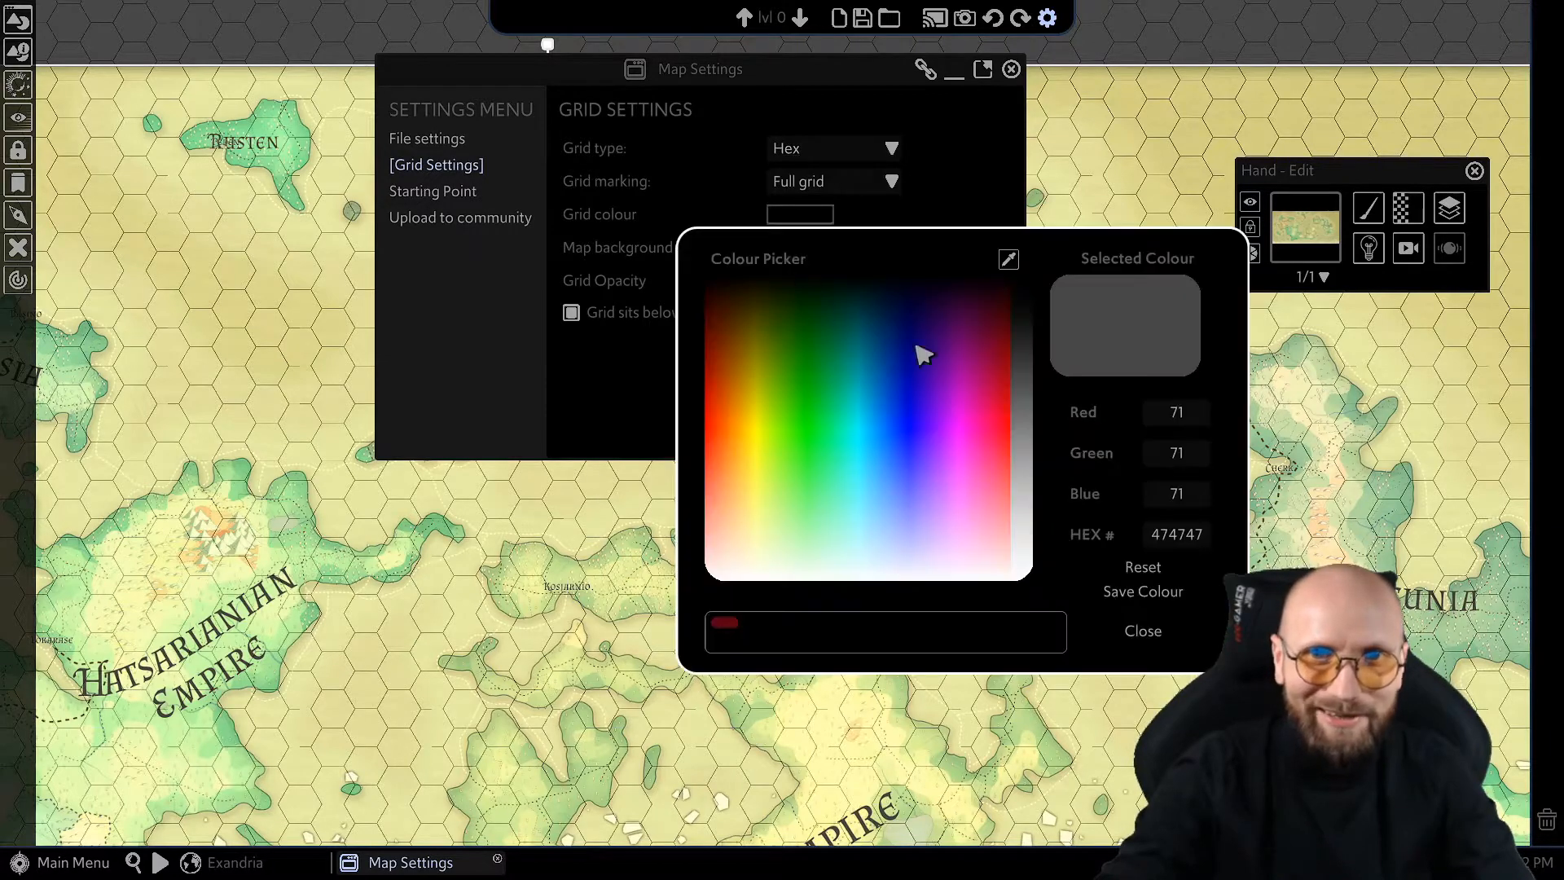
left_click_drag(848, 293, 880, 260)
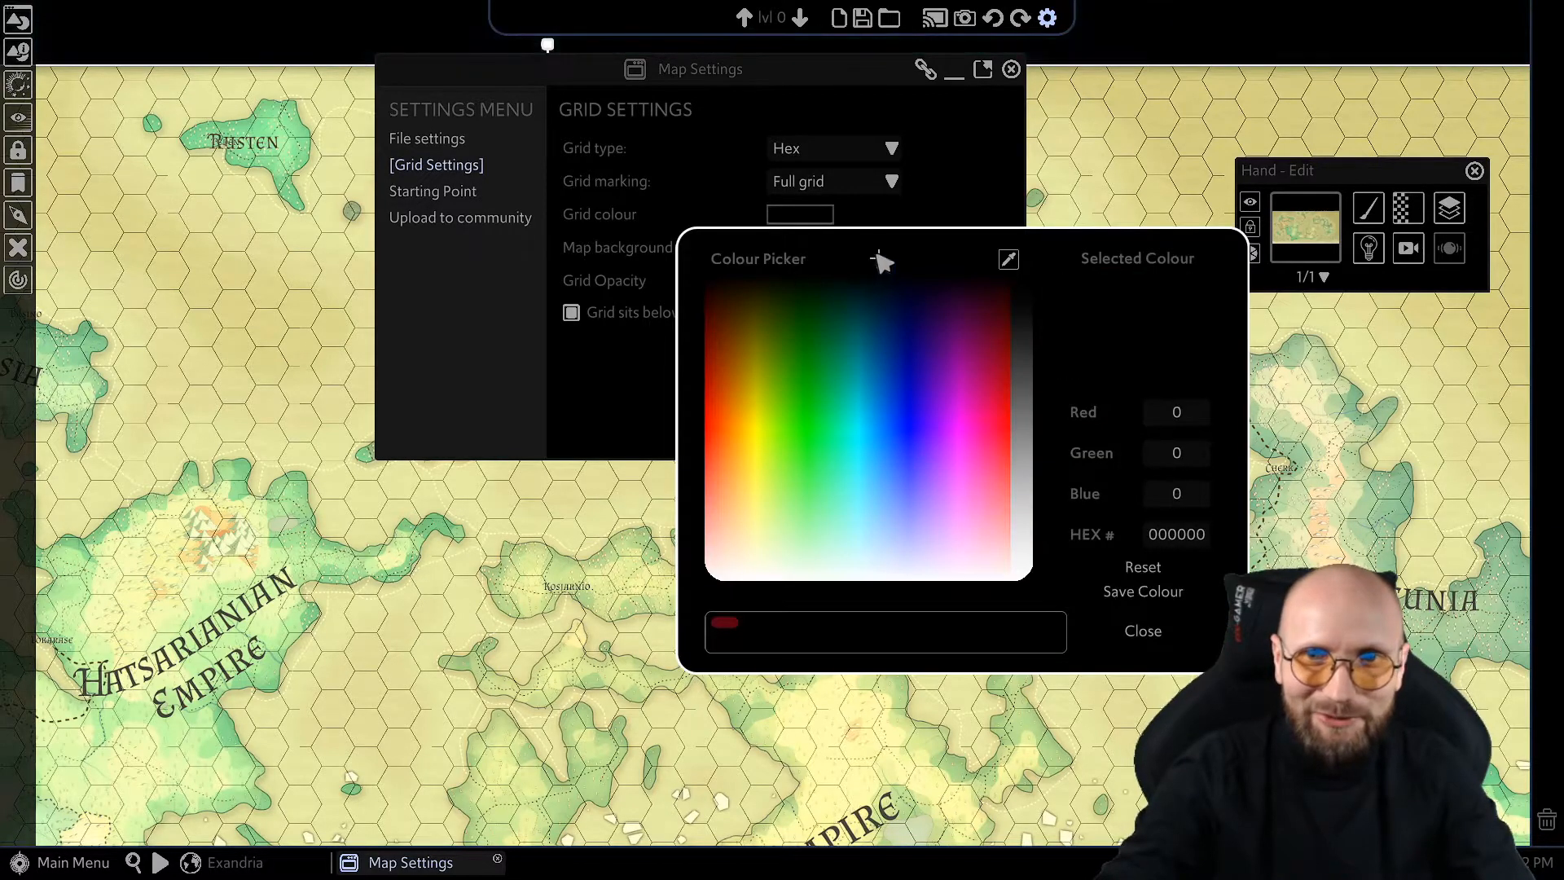
left_click(1144, 631)
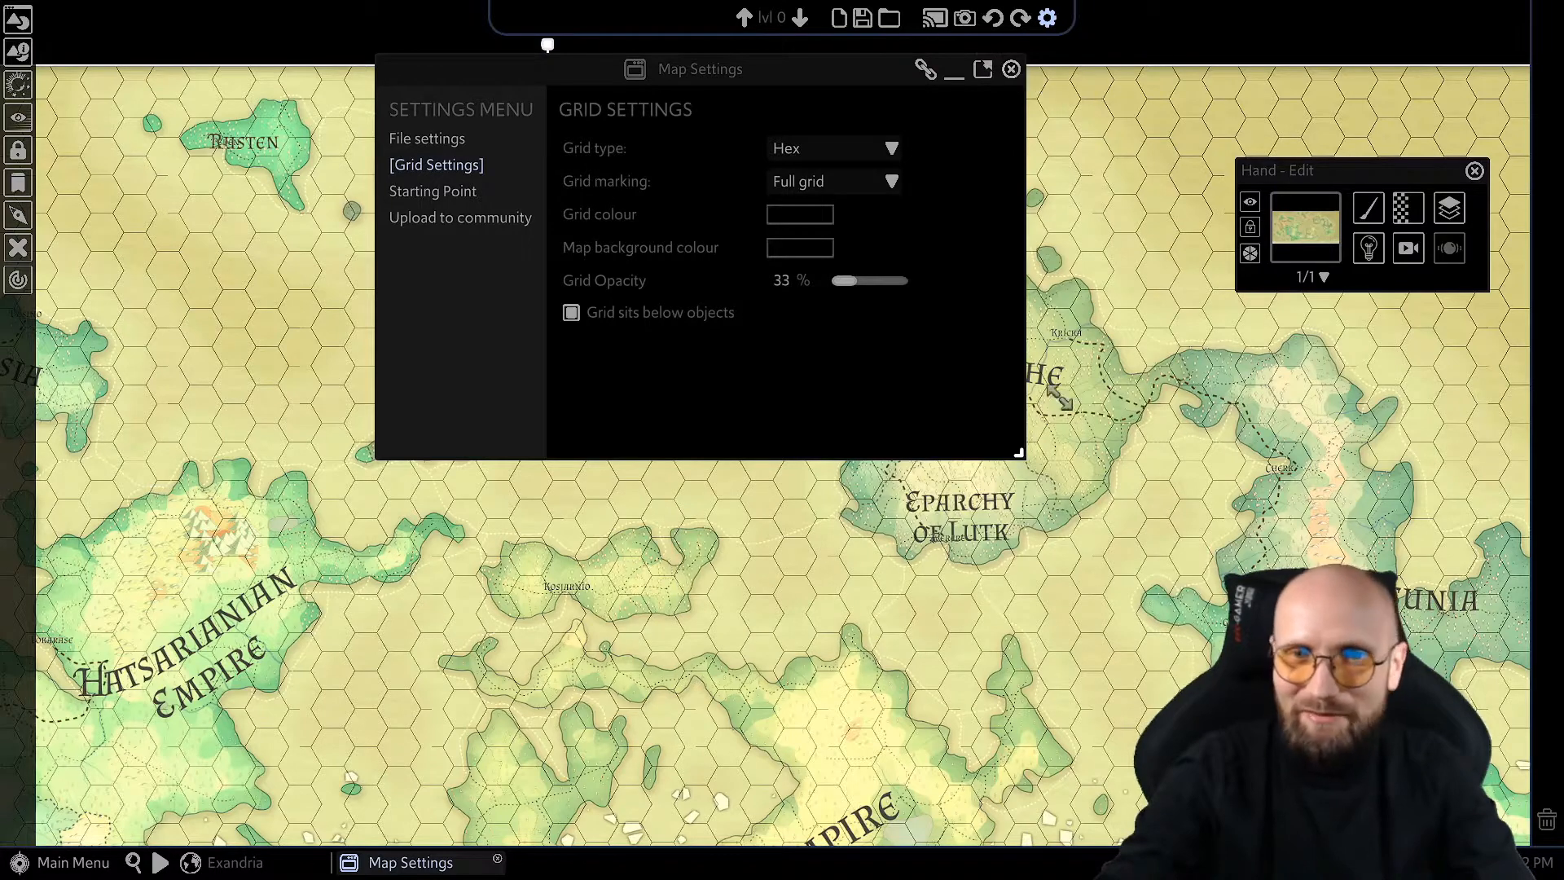
left_click(1013, 72)
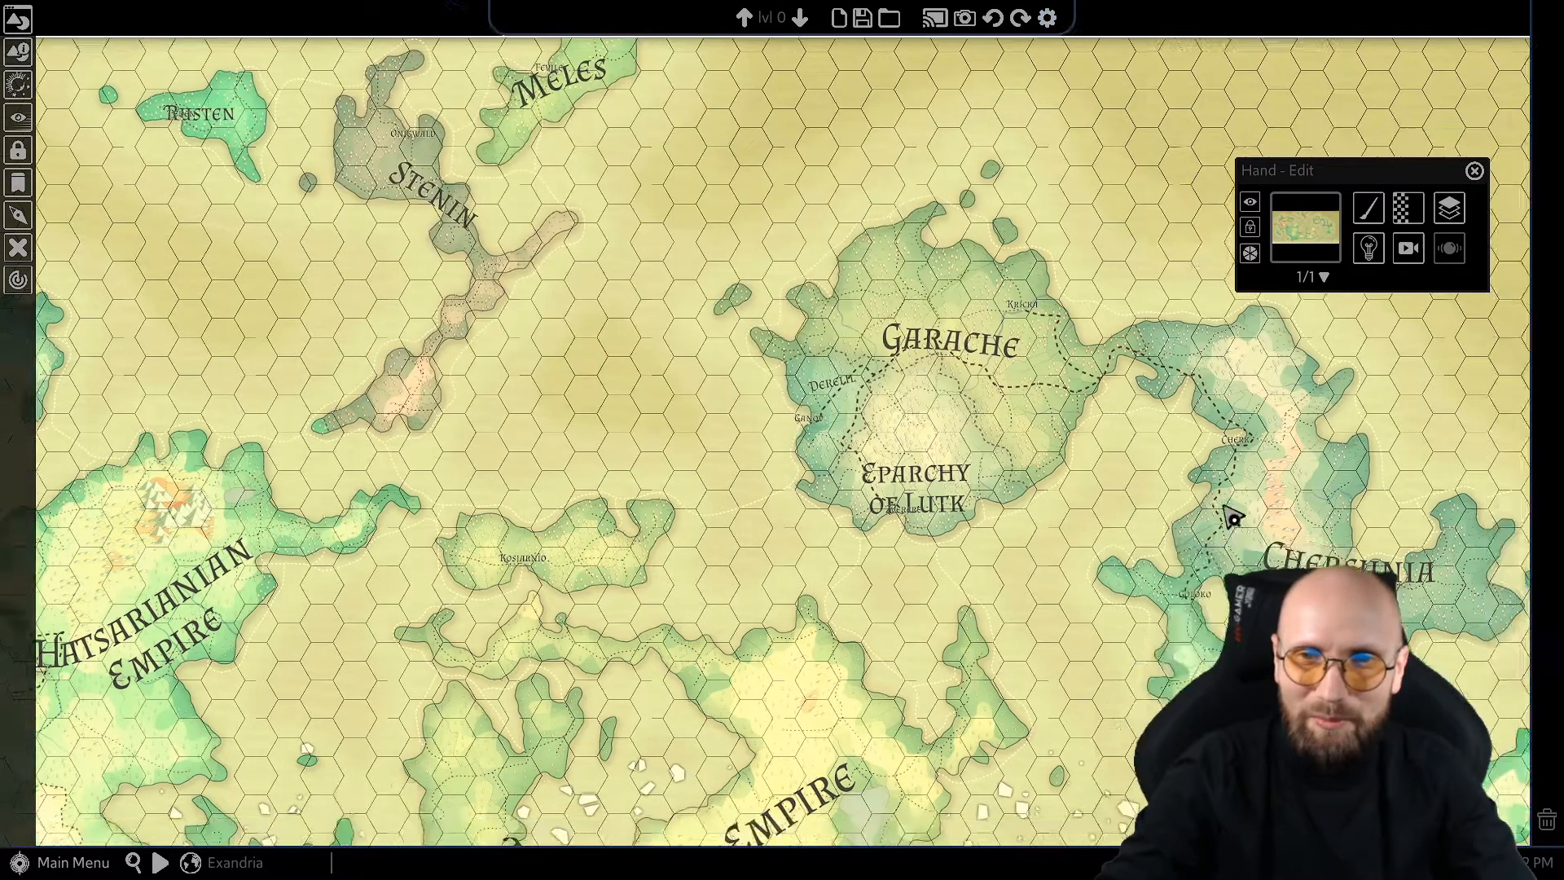
Try to resize the map image against the hex grid from the corner near its kilometre scale bar, and undo the change.
left_click_drag(1233, 518, 890, 116)
left_click_drag(1250, 695, 1044, 391)
scroll(1072, 494, "up", 5)
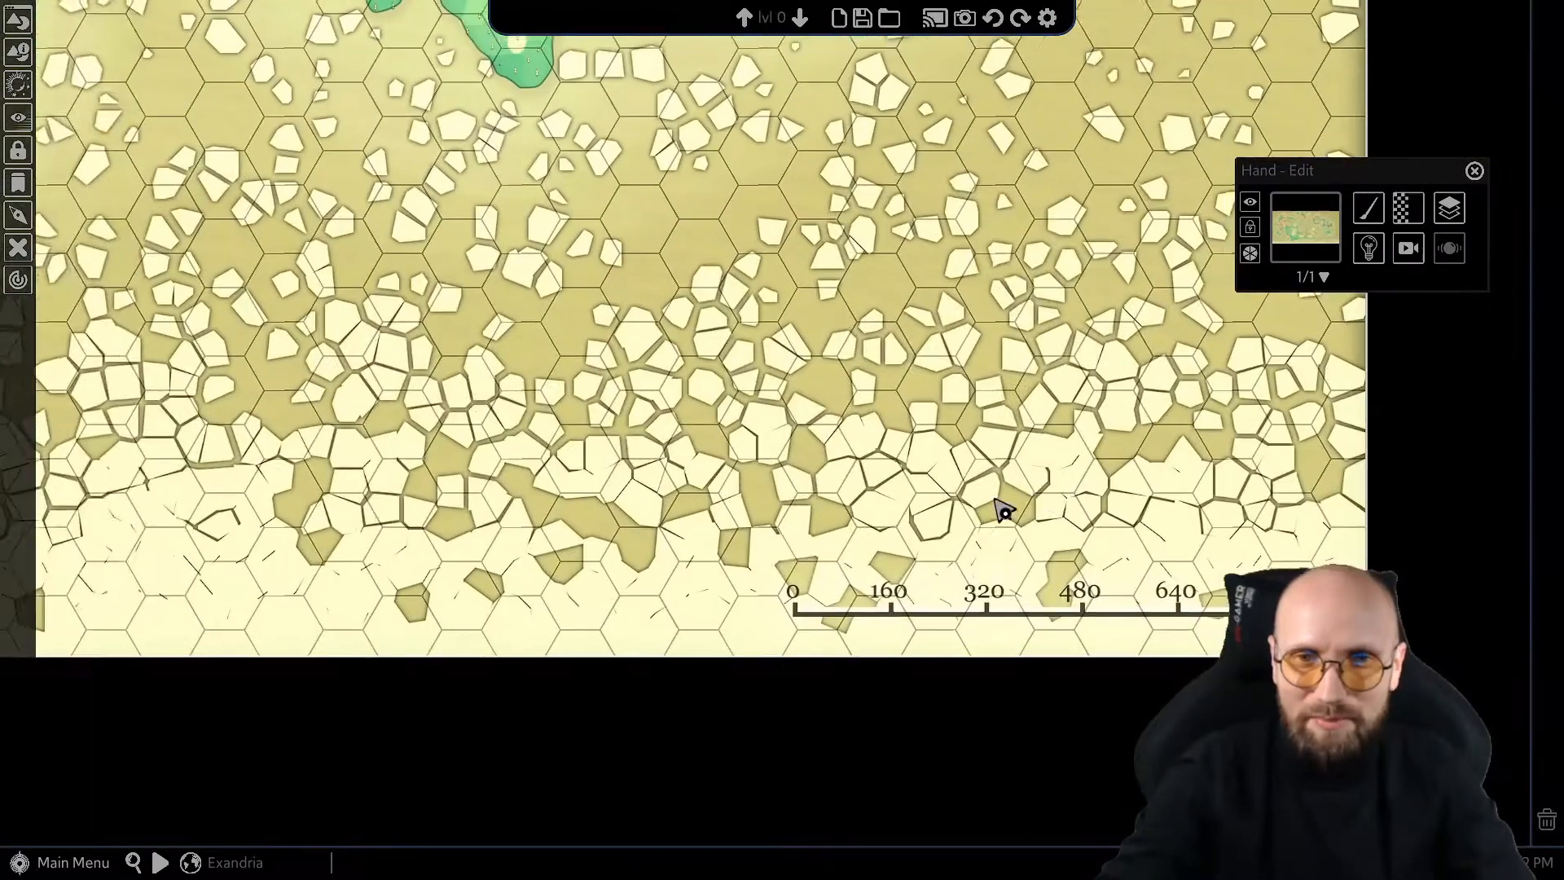
left_click_drag(1004, 509, 766, 381)
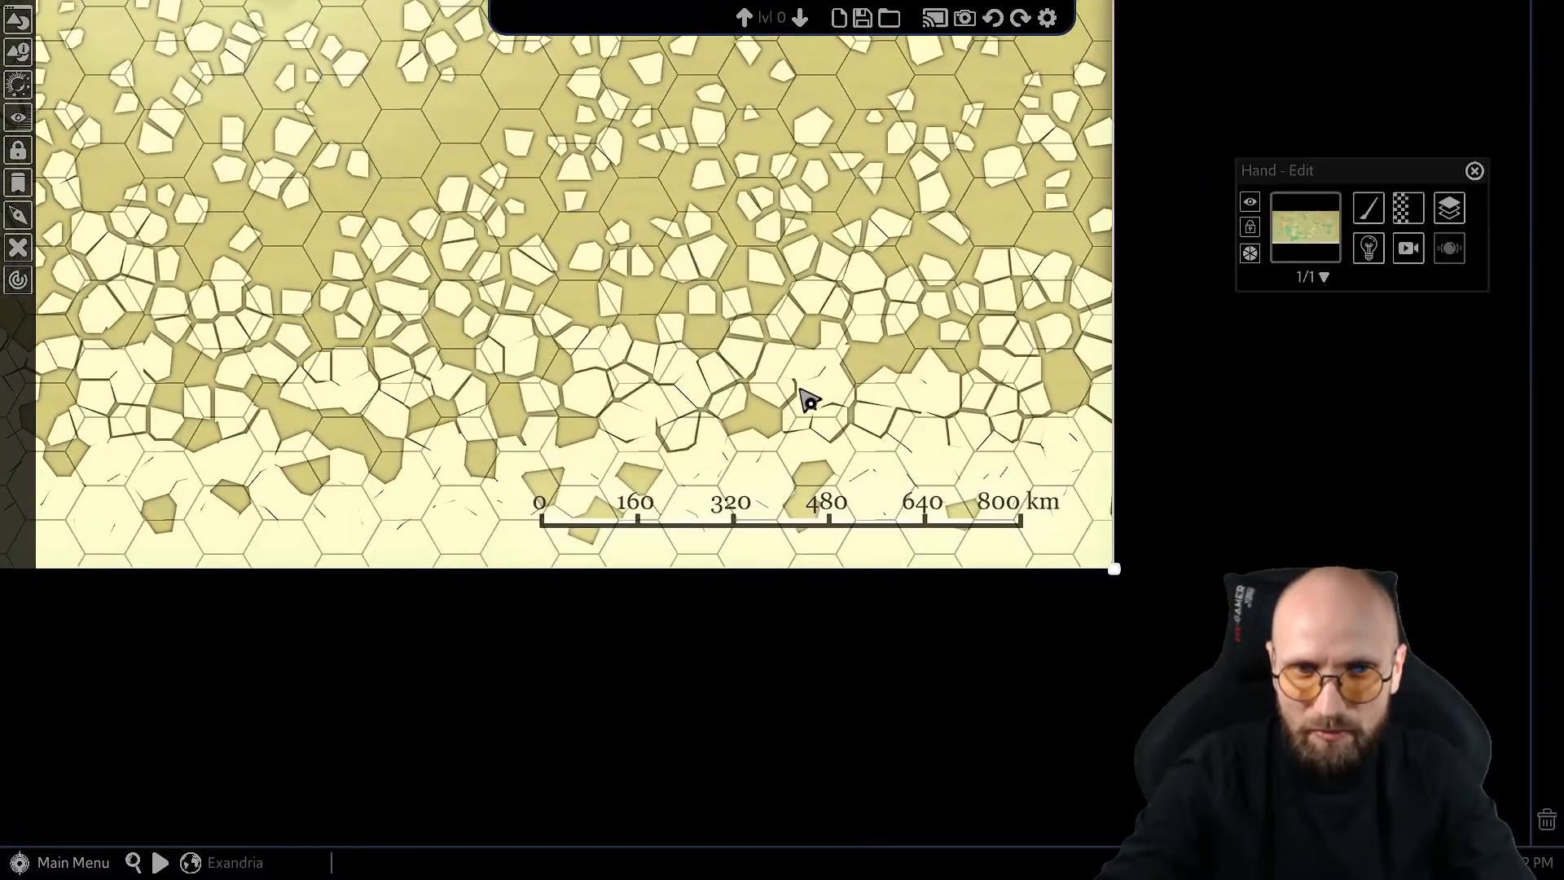
left_click_drag(1117, 571, 1340, 785)
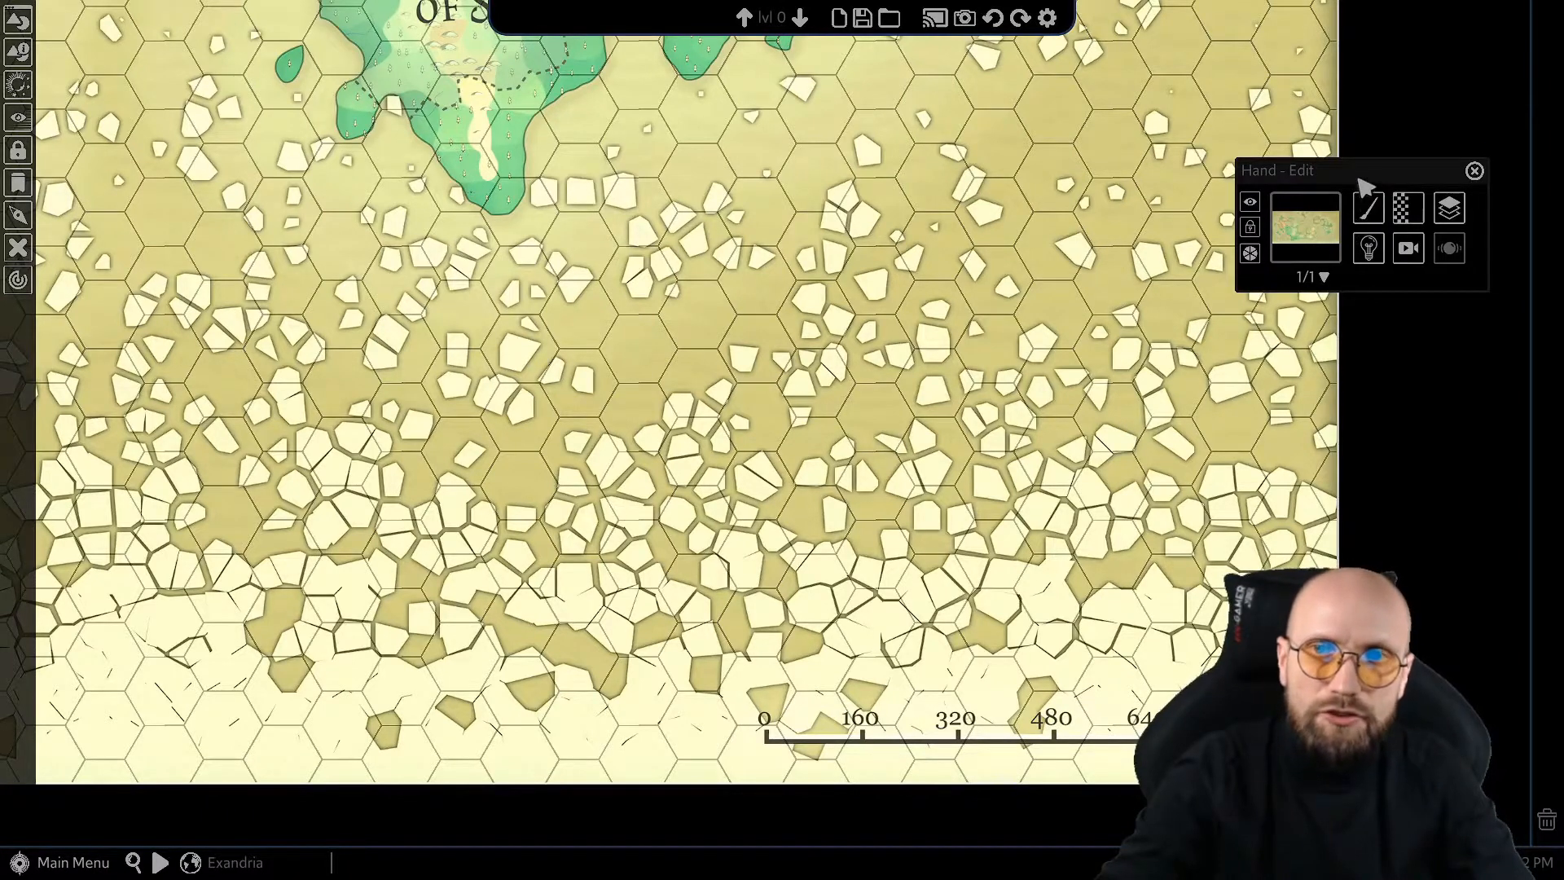
key("ctrl+z")
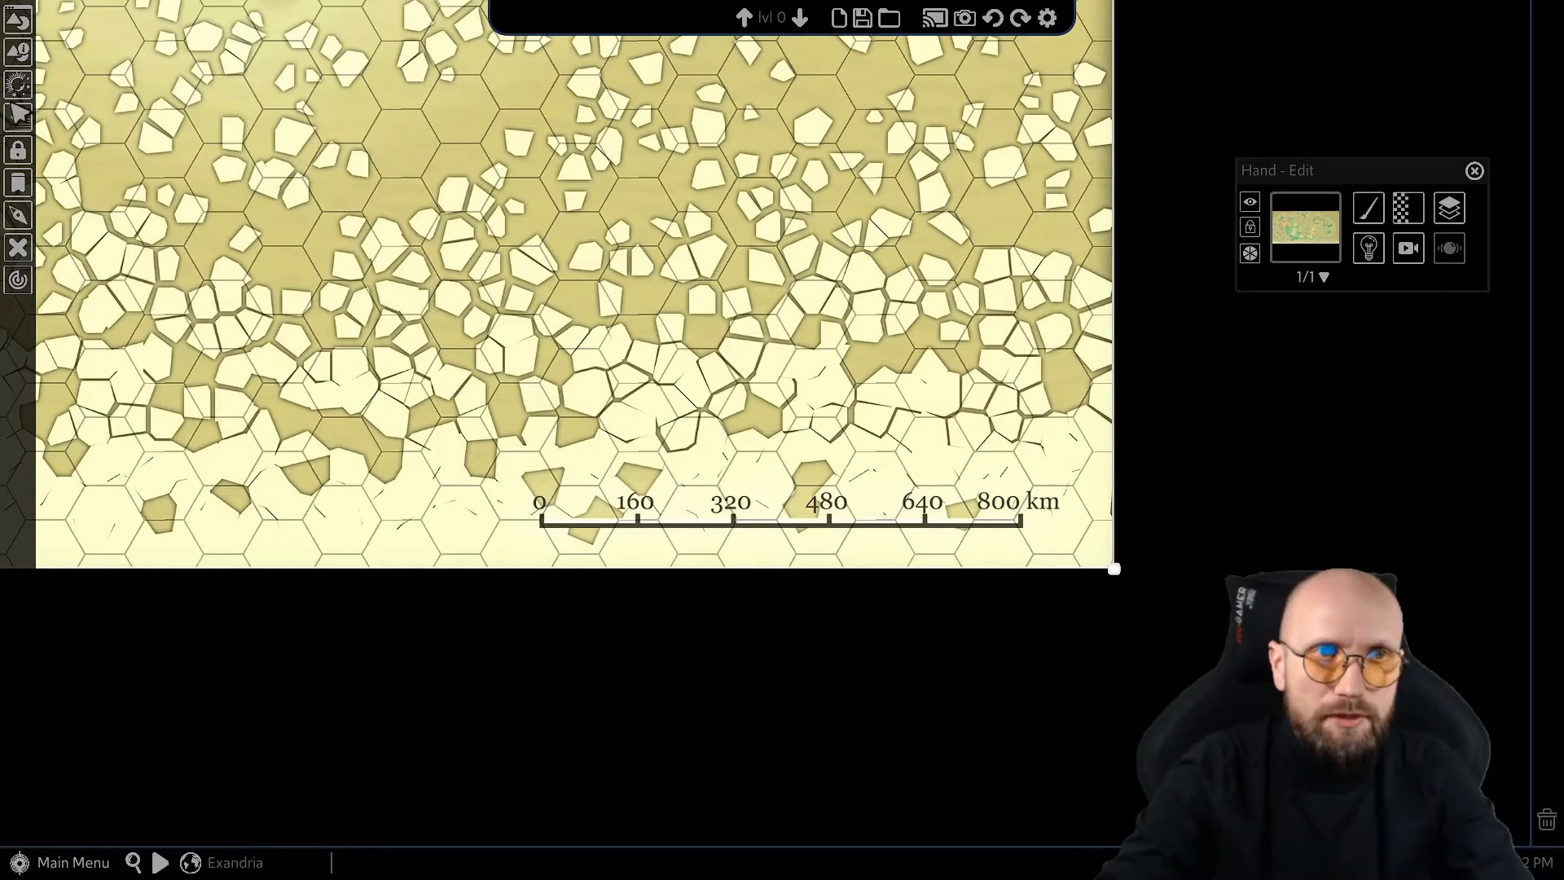
left_click(18, 84)
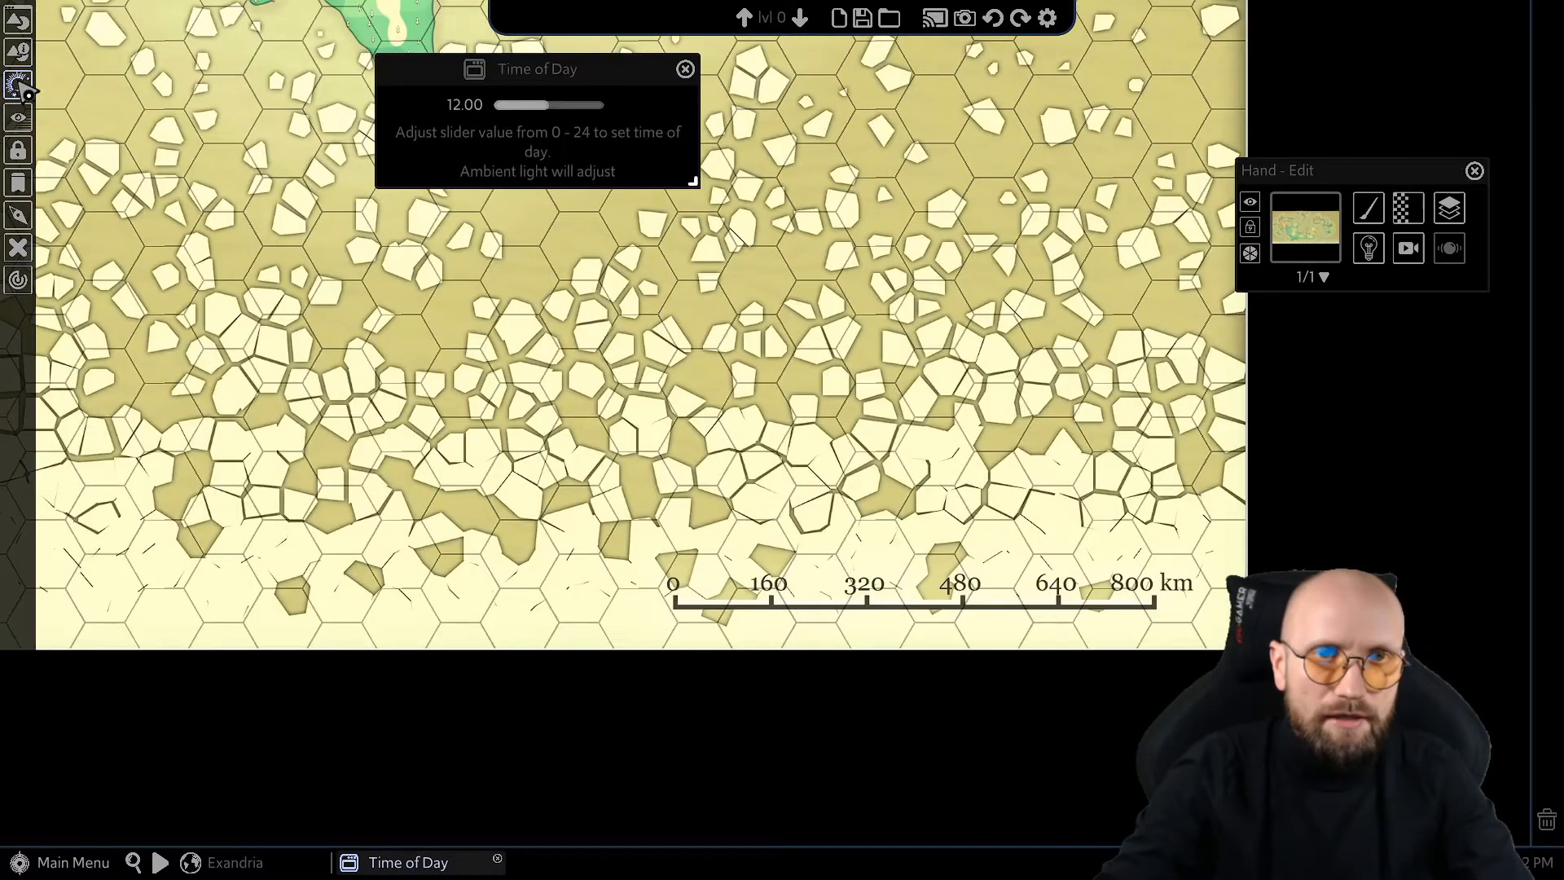
left_click(686, 69)
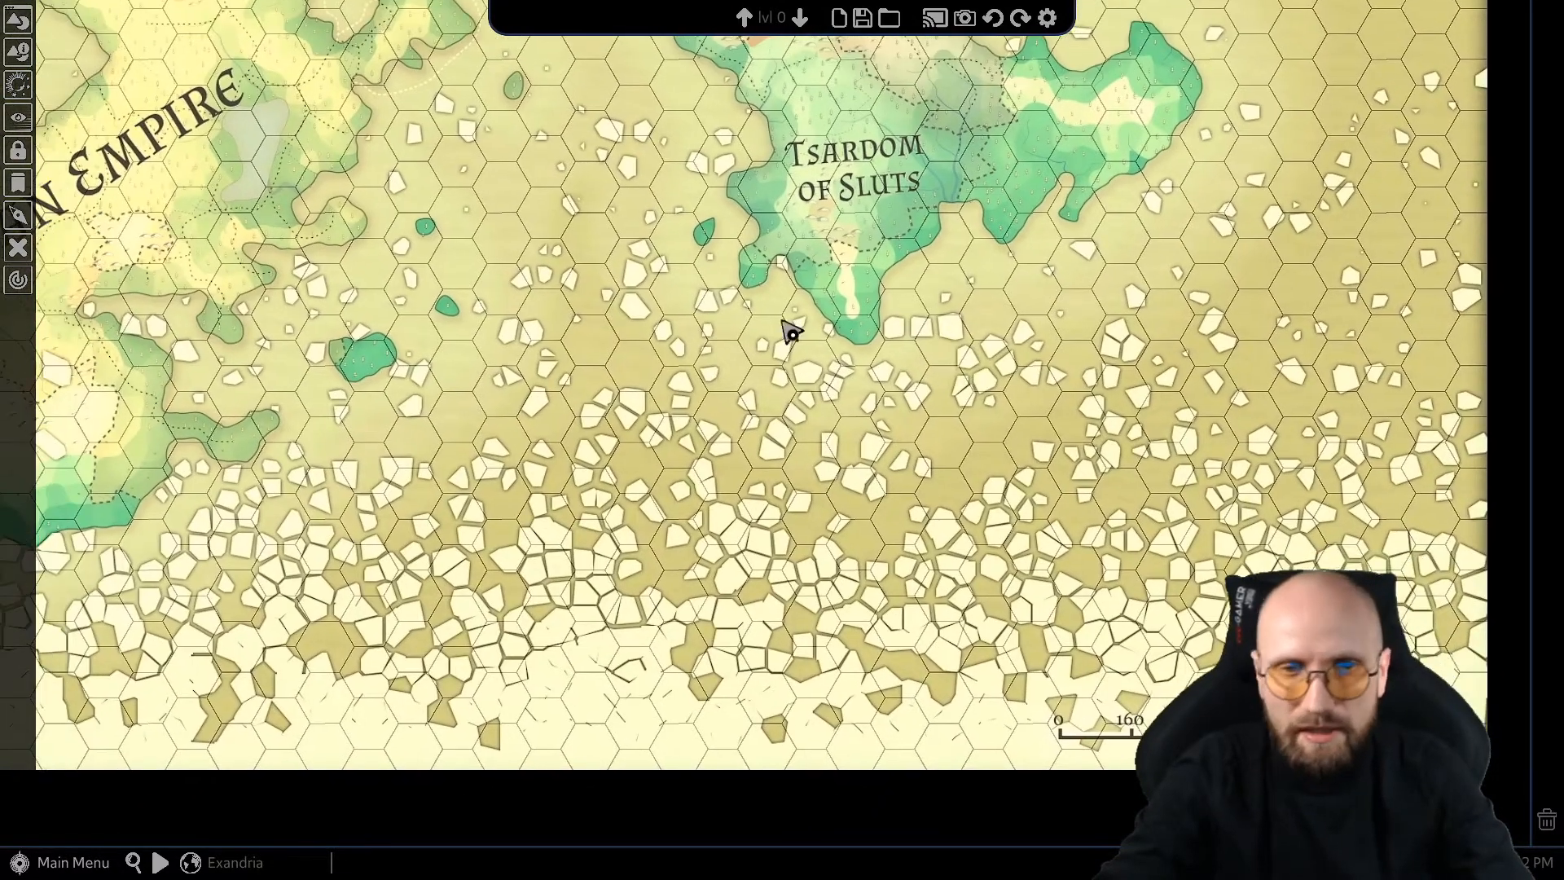
left_click_drag(339, 220, 415, 296)
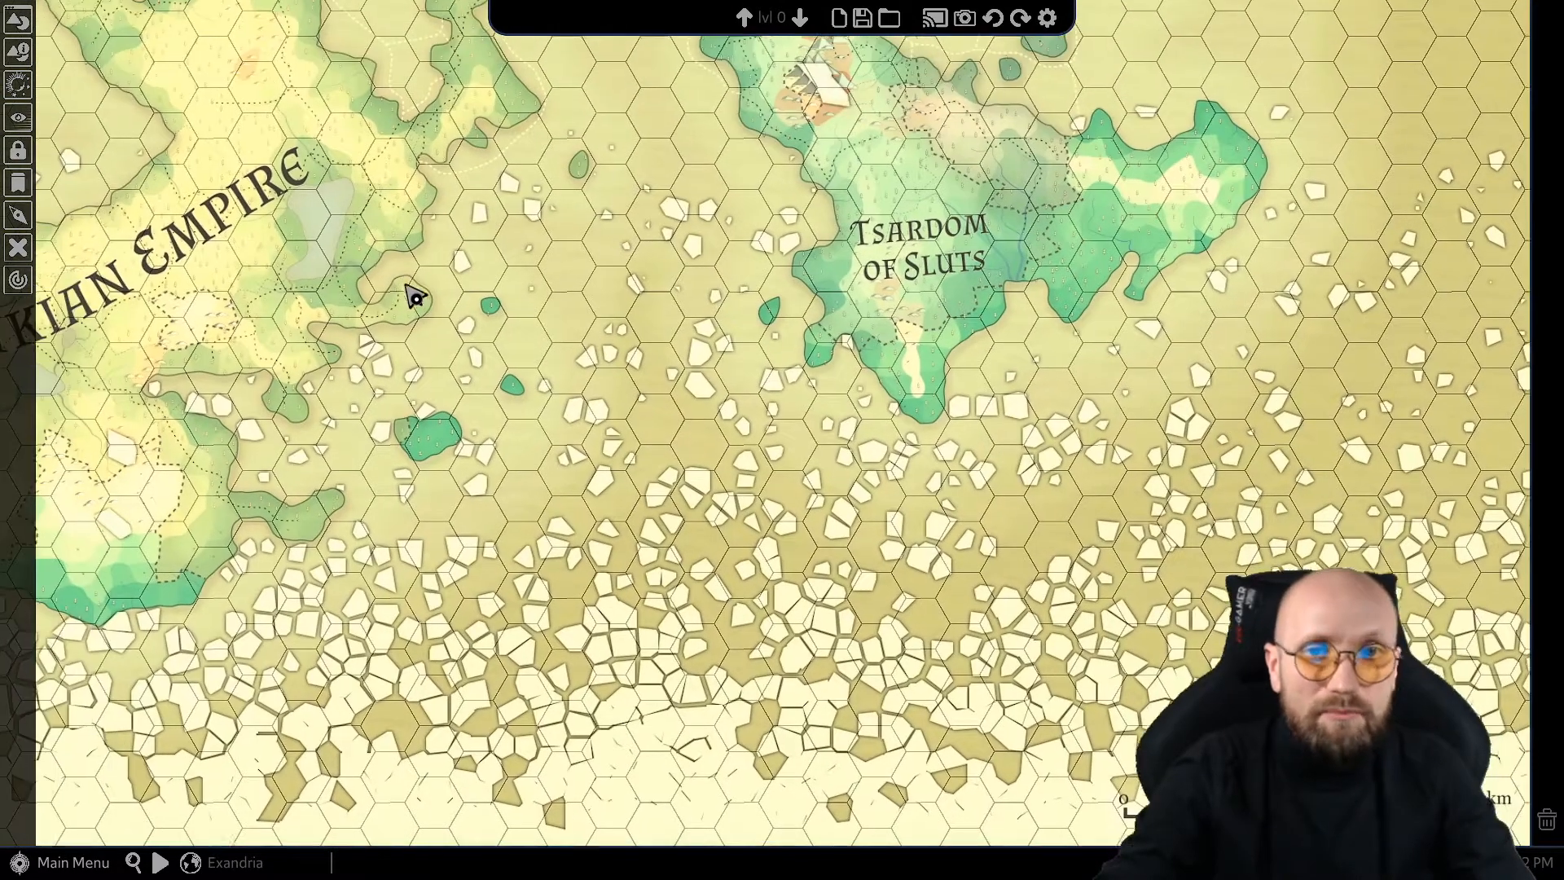
left_click_drag(521, 251, 1404, 615)
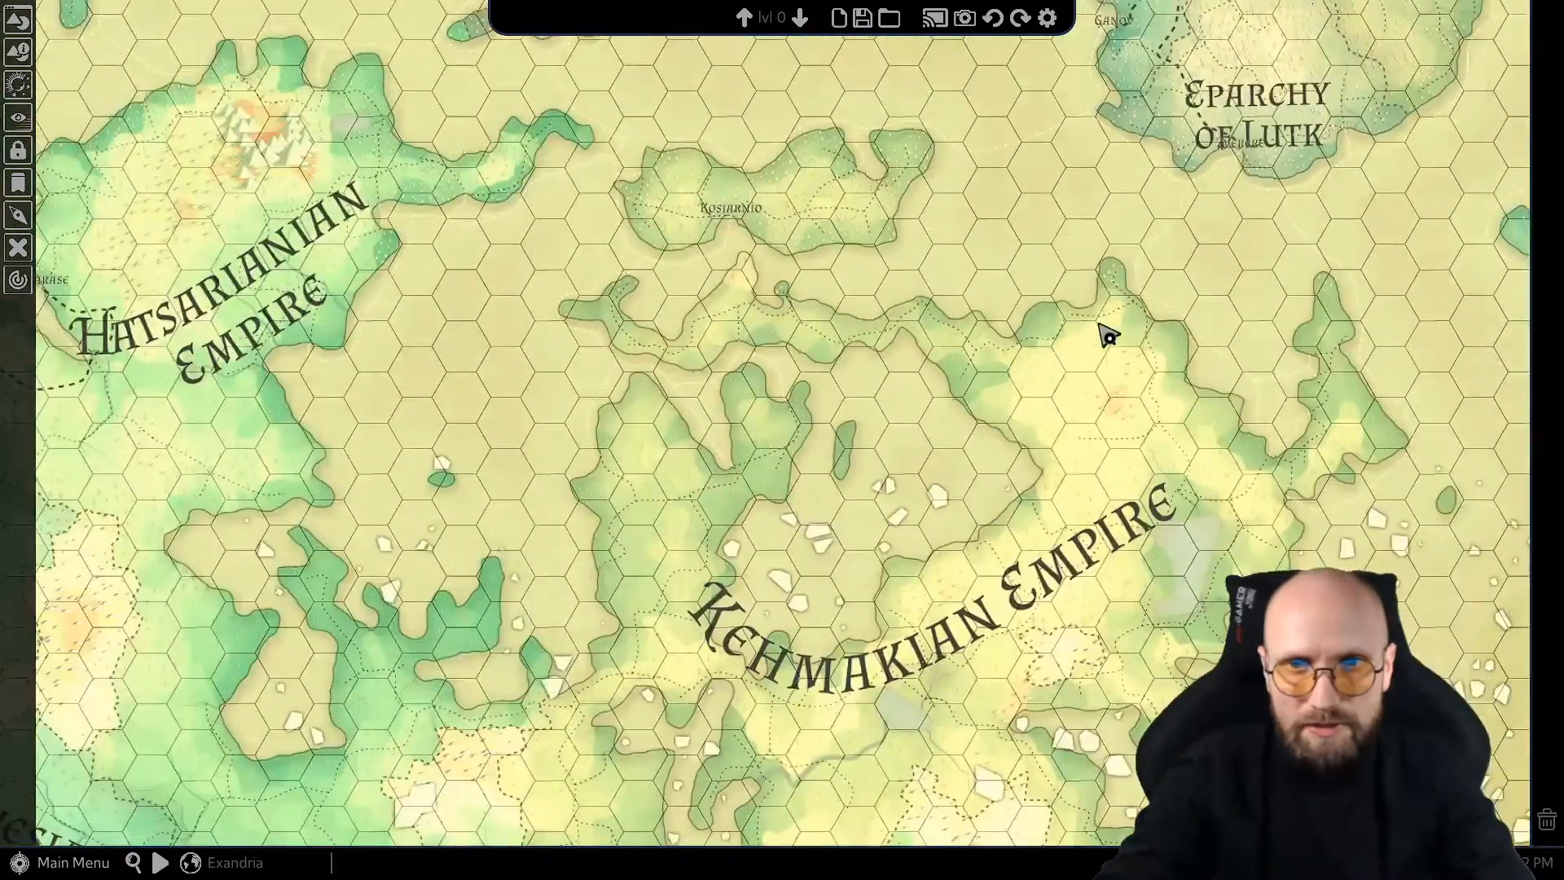
left_click_drag(1103, 332, 454, 496)
left_click_drag(925, 345, 852, 218)
Enlarge the world map image relative to the hex grid by scaling it from its lower-right corner.
scroll(828, 426, "down", 6)
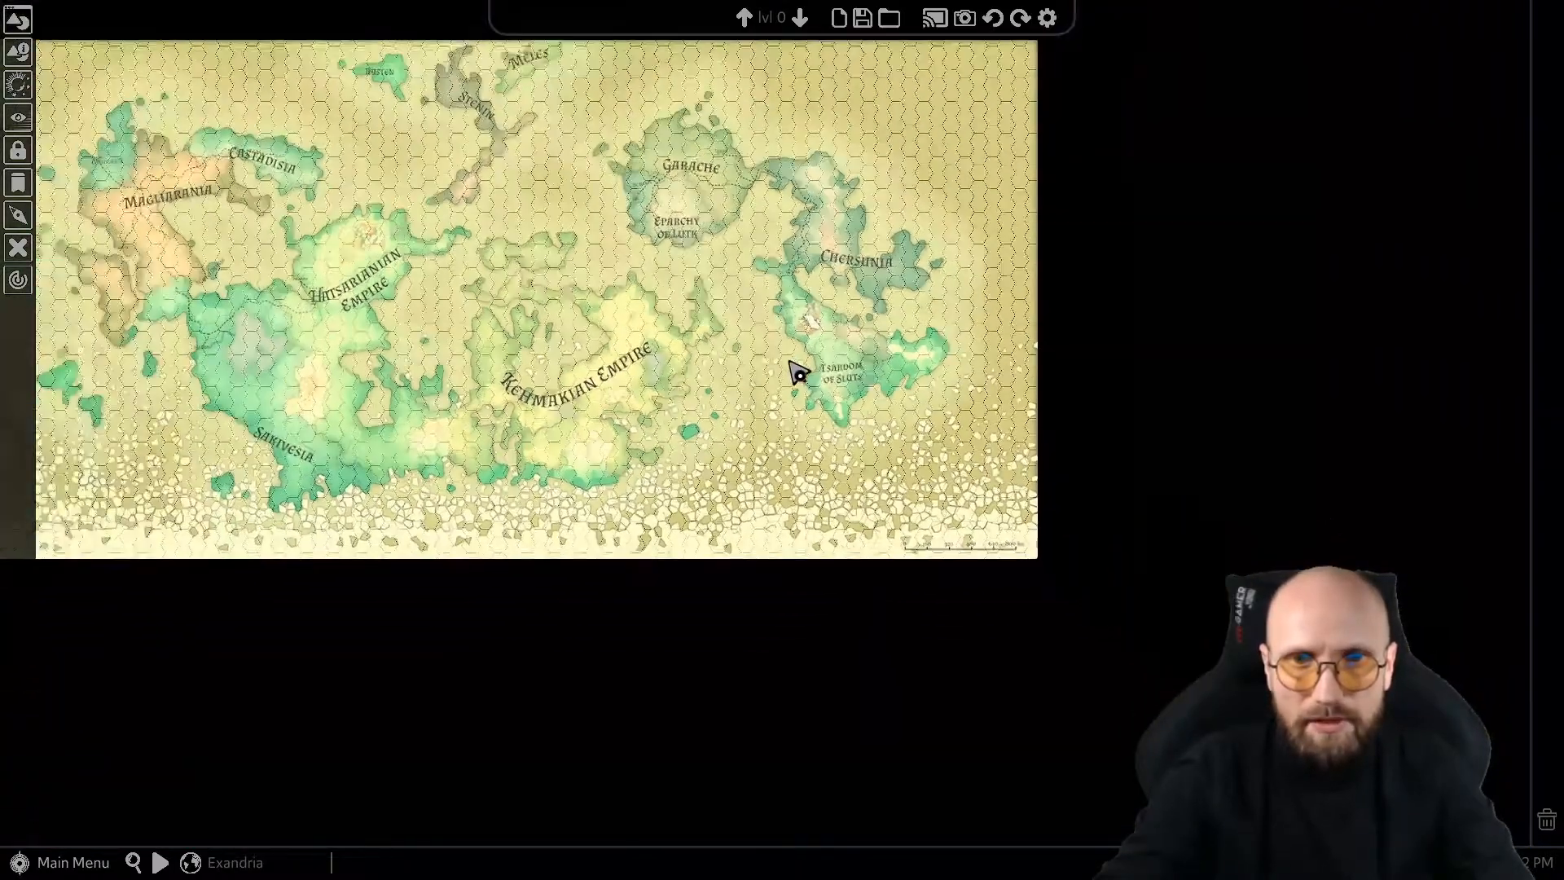
scroll(789, 361, "down", 2)
left_click_drag(757, 369, 824, 472)
left_click(739, 378)
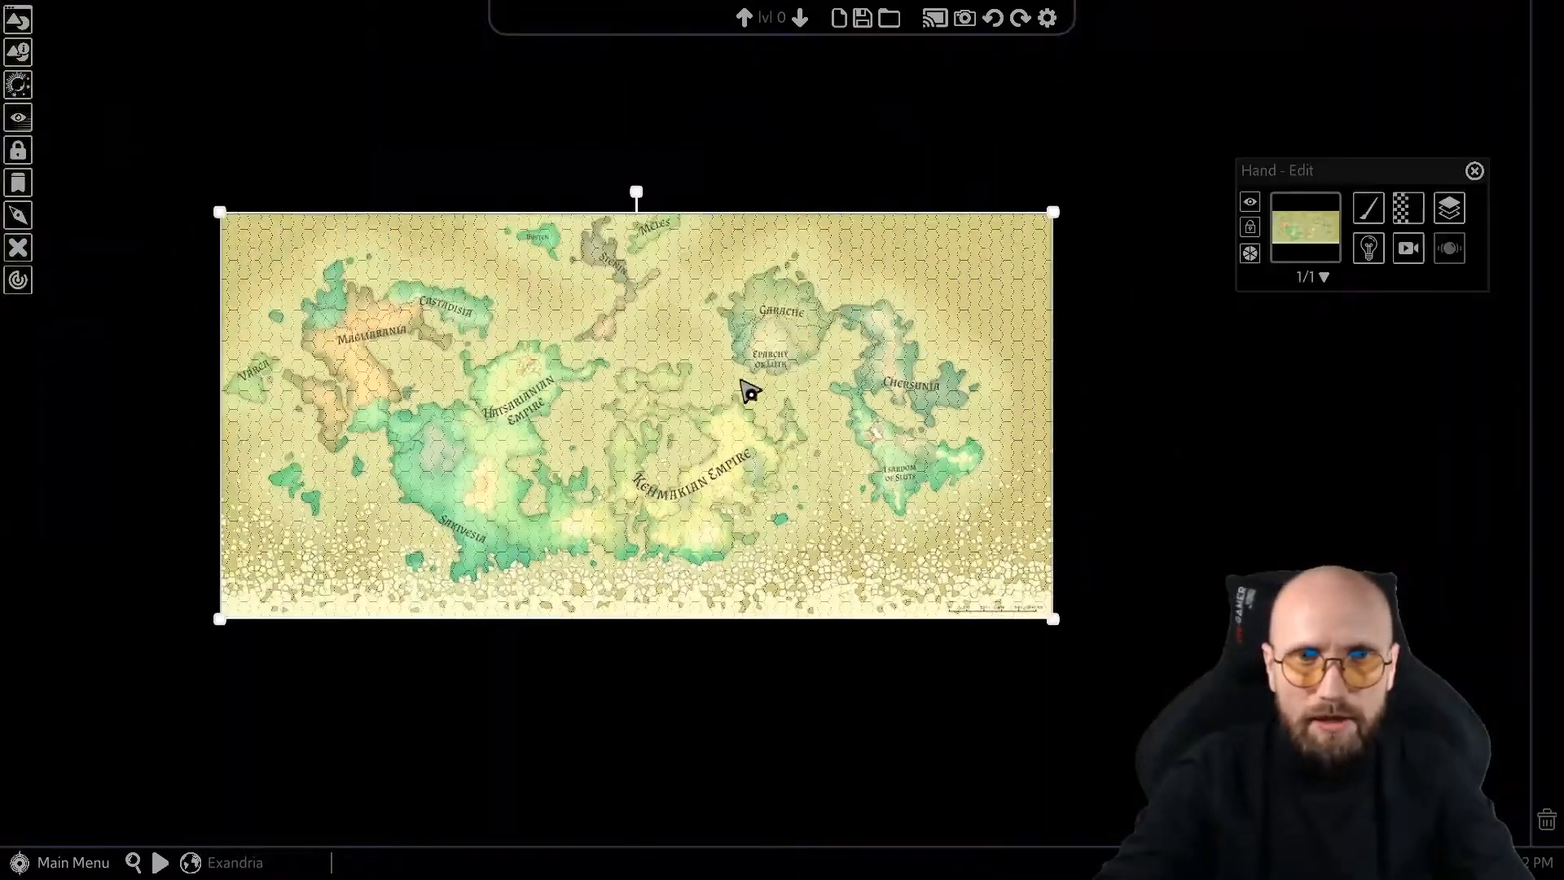
left_click_drag(1092, 572, 1082, 524)
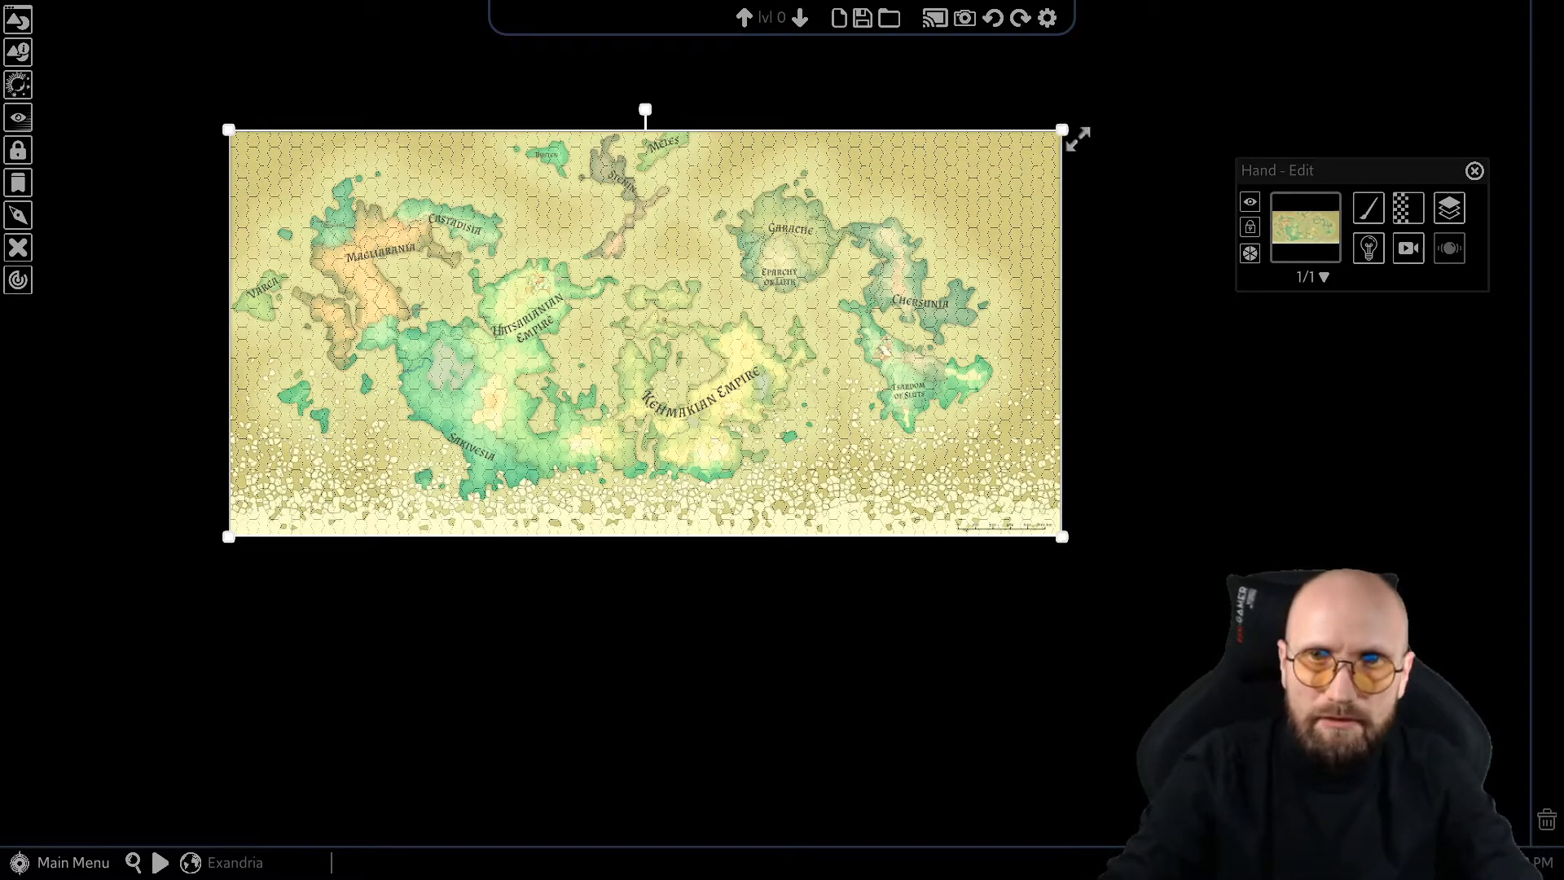
left_click_drag(1069, 544, 1148, 644)
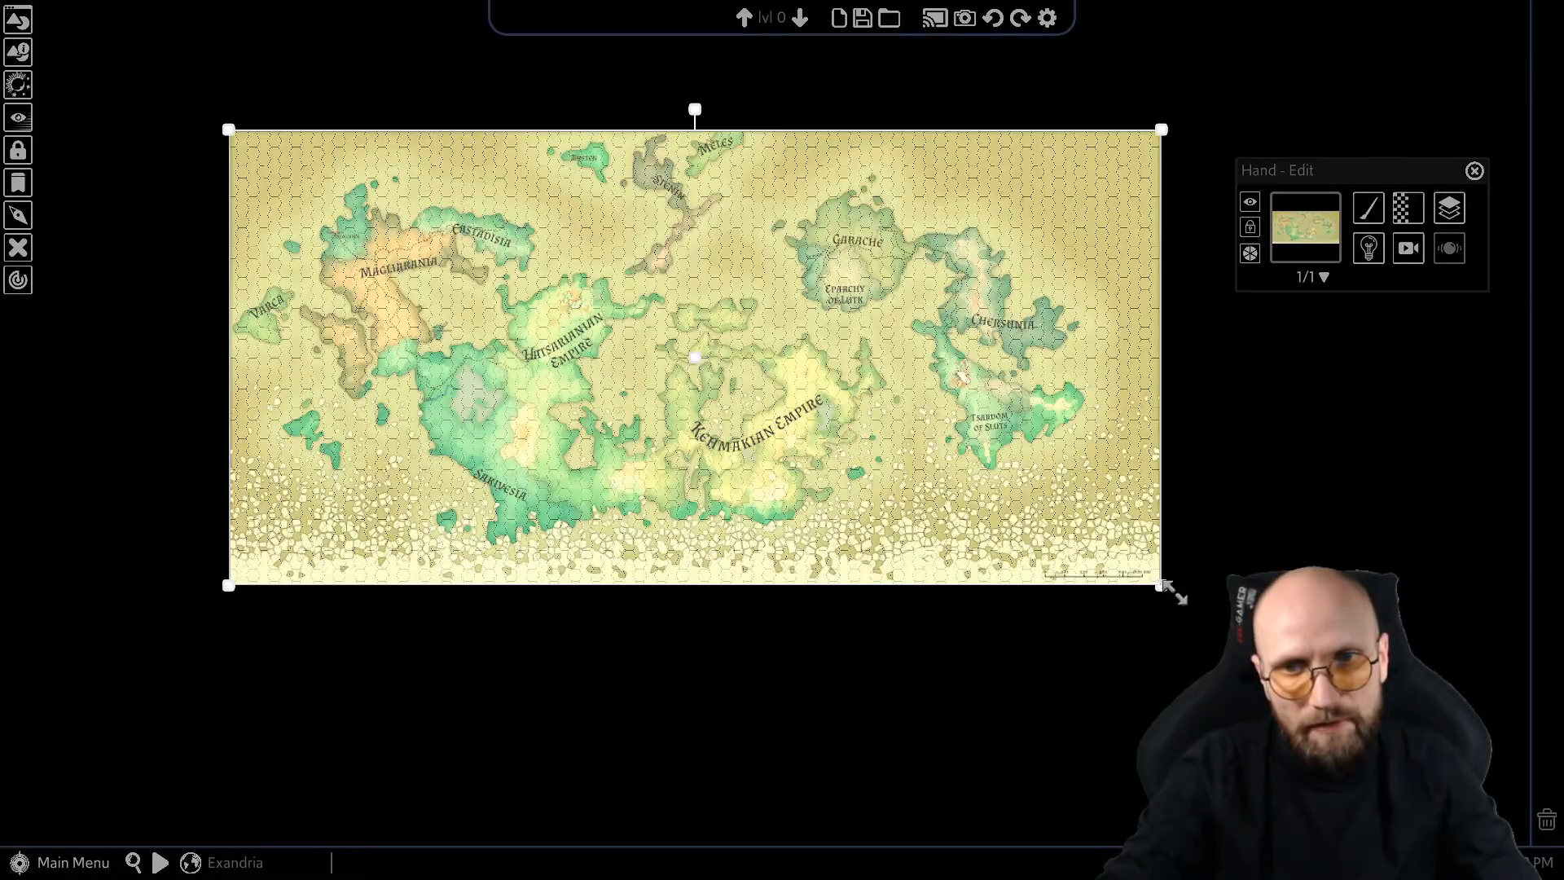
left_click_drag(1165, 585, 758, 415)
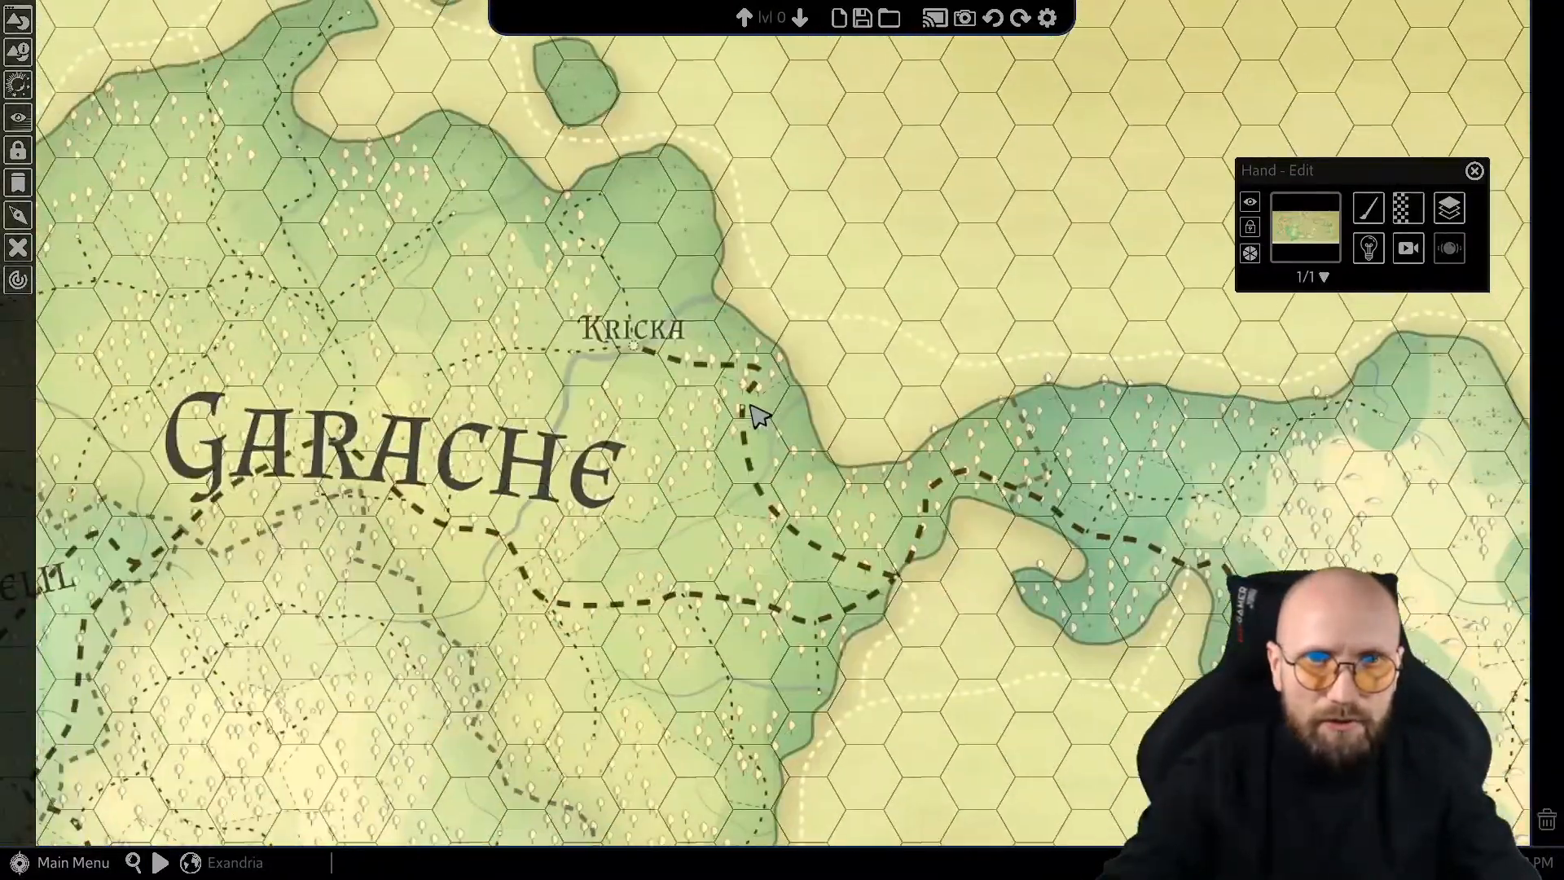
Open the Arkenforge Effects Tiles folder in the content selection window, collapsing the myAssets folder.
left_click_drag(658, 394, 955, 554)
scroll(974, 531, "up", 5)
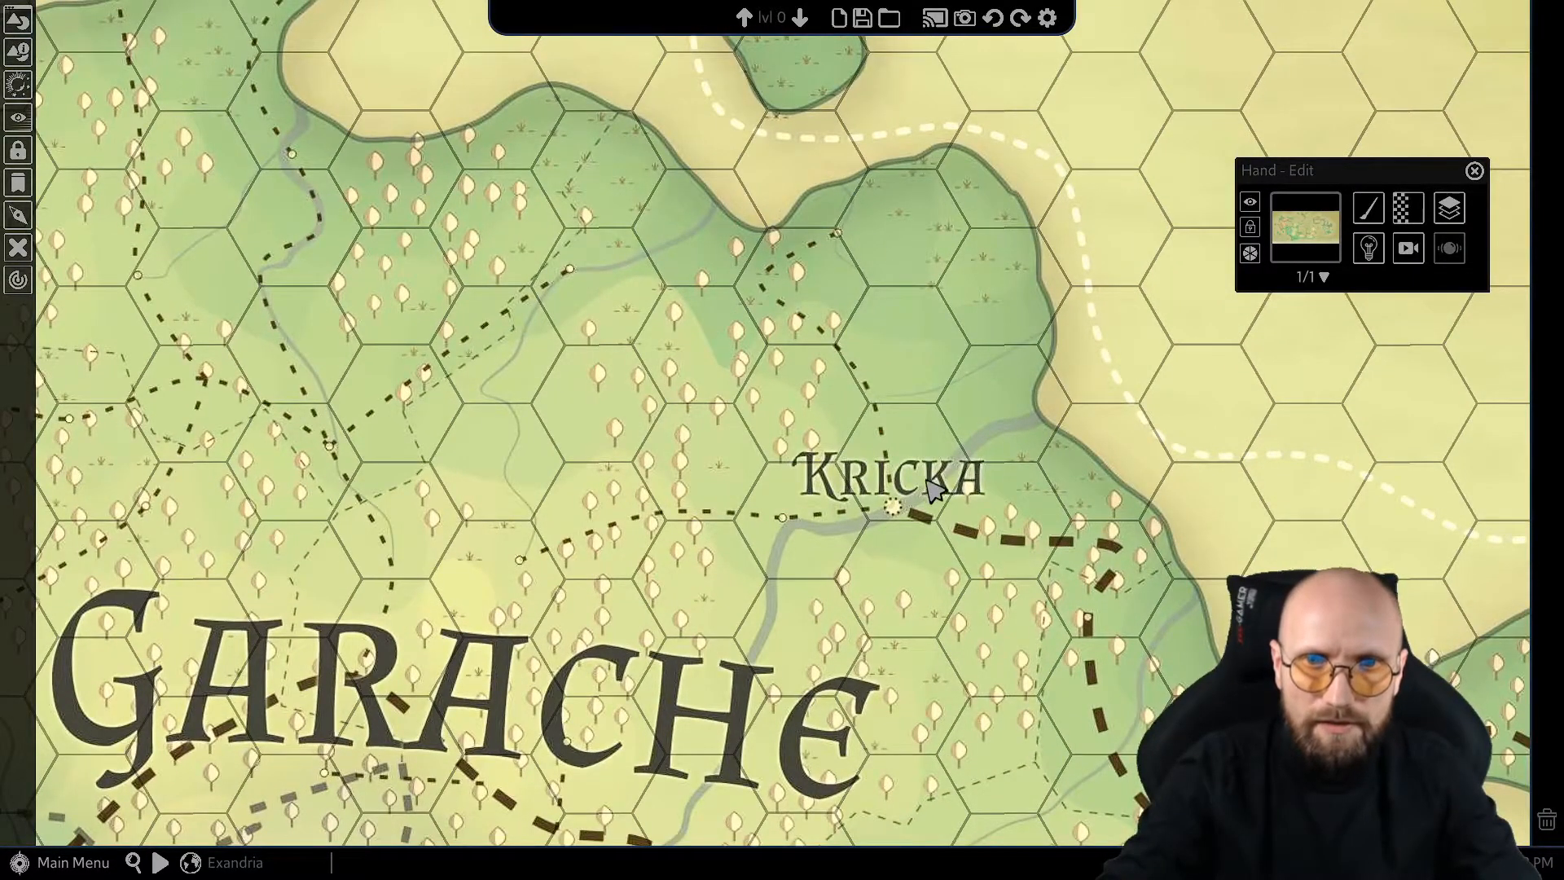
scroll(931, 482, "down", 2)
left_click_drag(943, 489, 800, 416)
left_click_drag(509, 415, 613, 416)
scroll(538, 200, "down", 1)
left_click(20, 25)
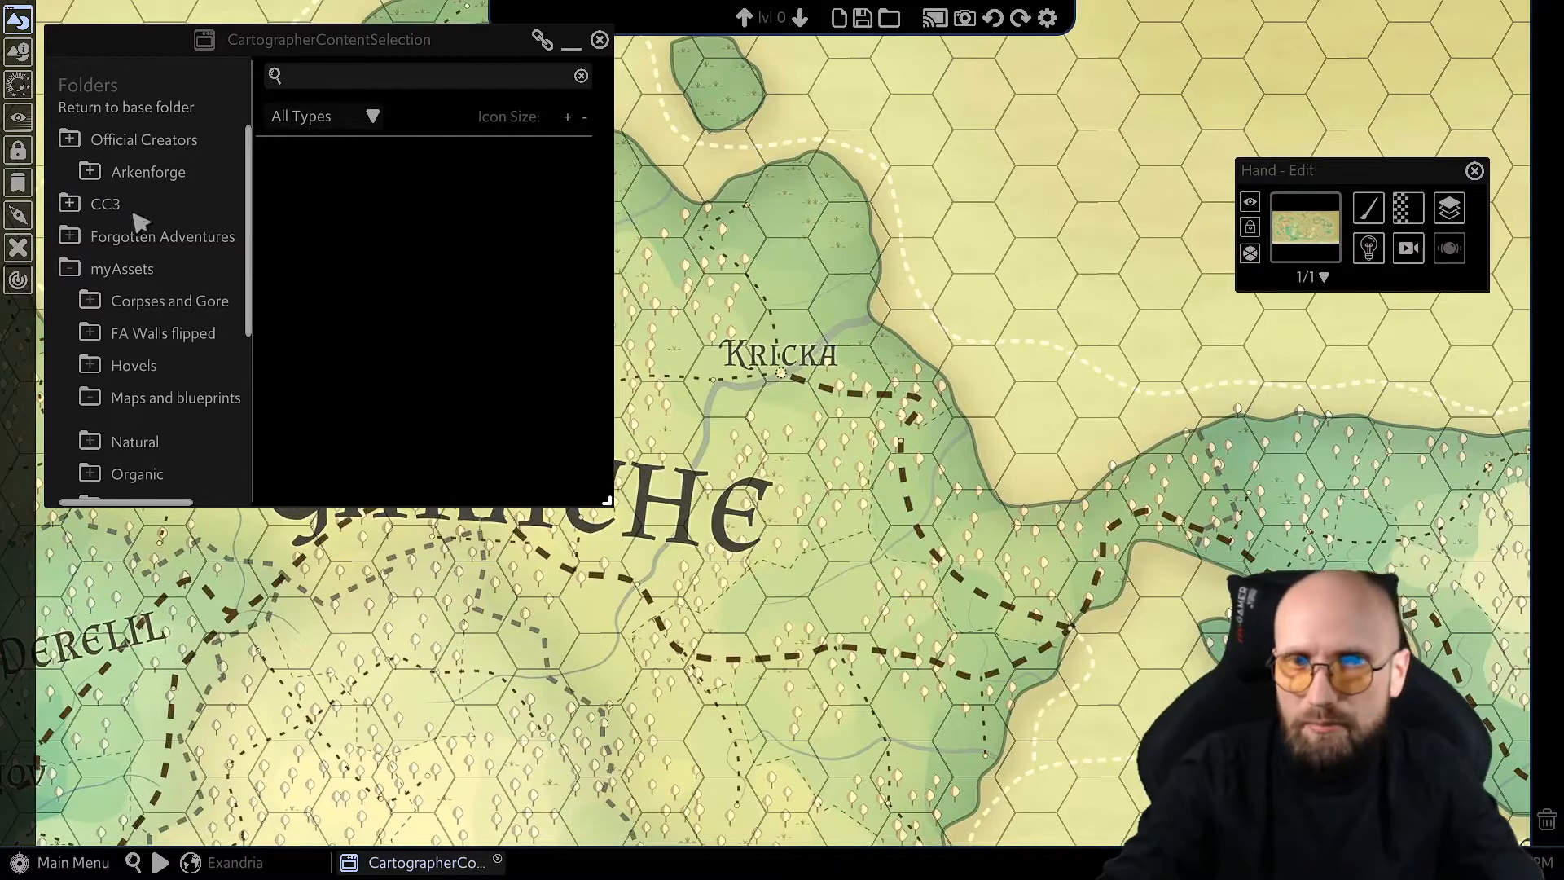
left_click_drag(856, 528, 1105, 490)
left_click(68, 270)
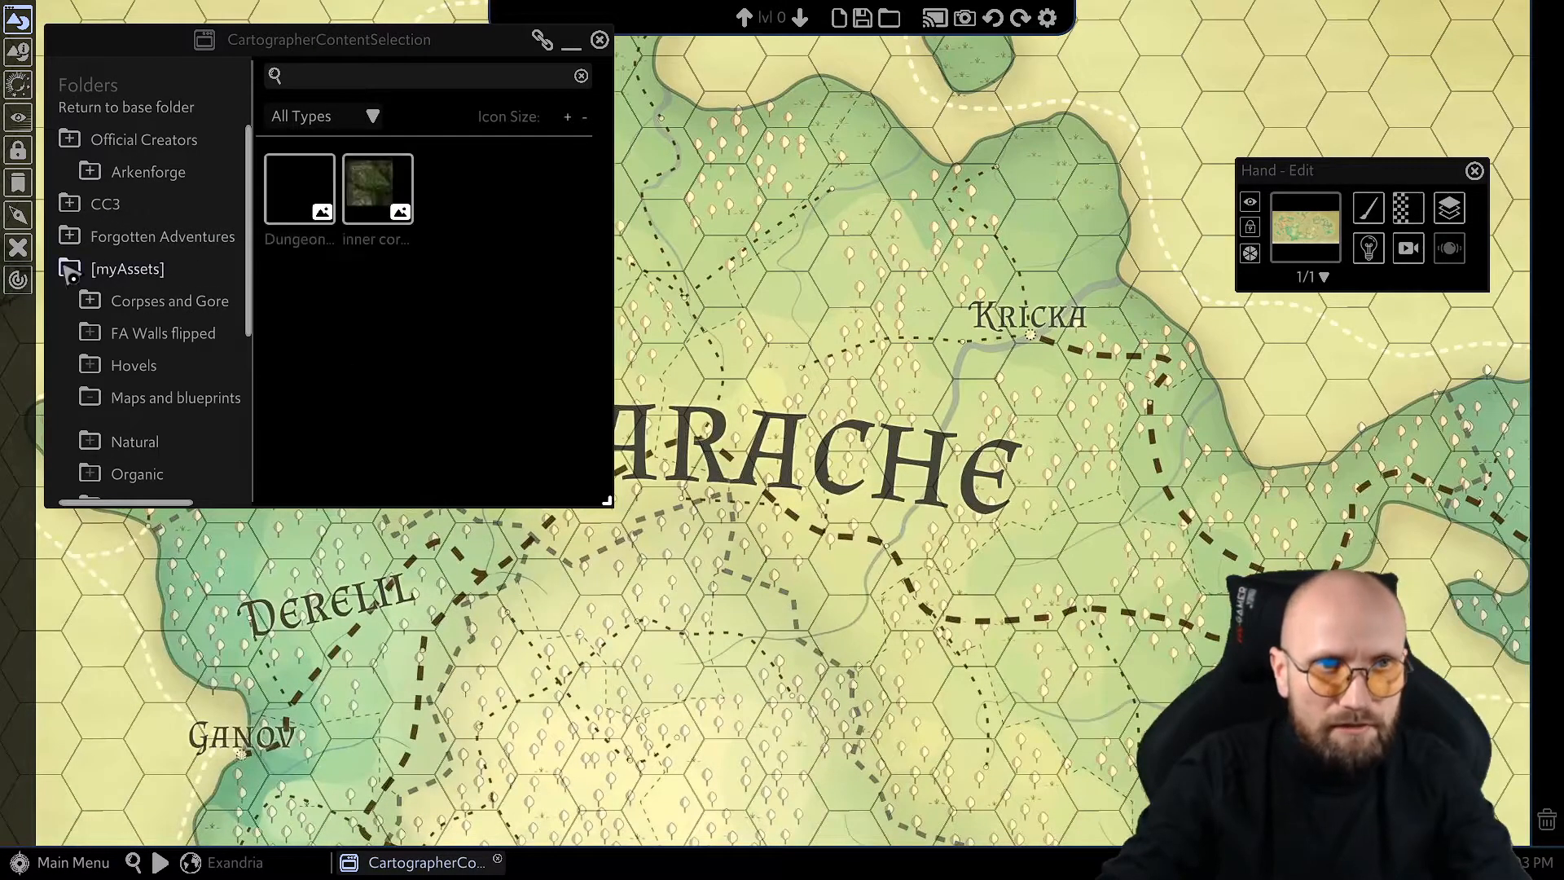
left_click(148, 175)
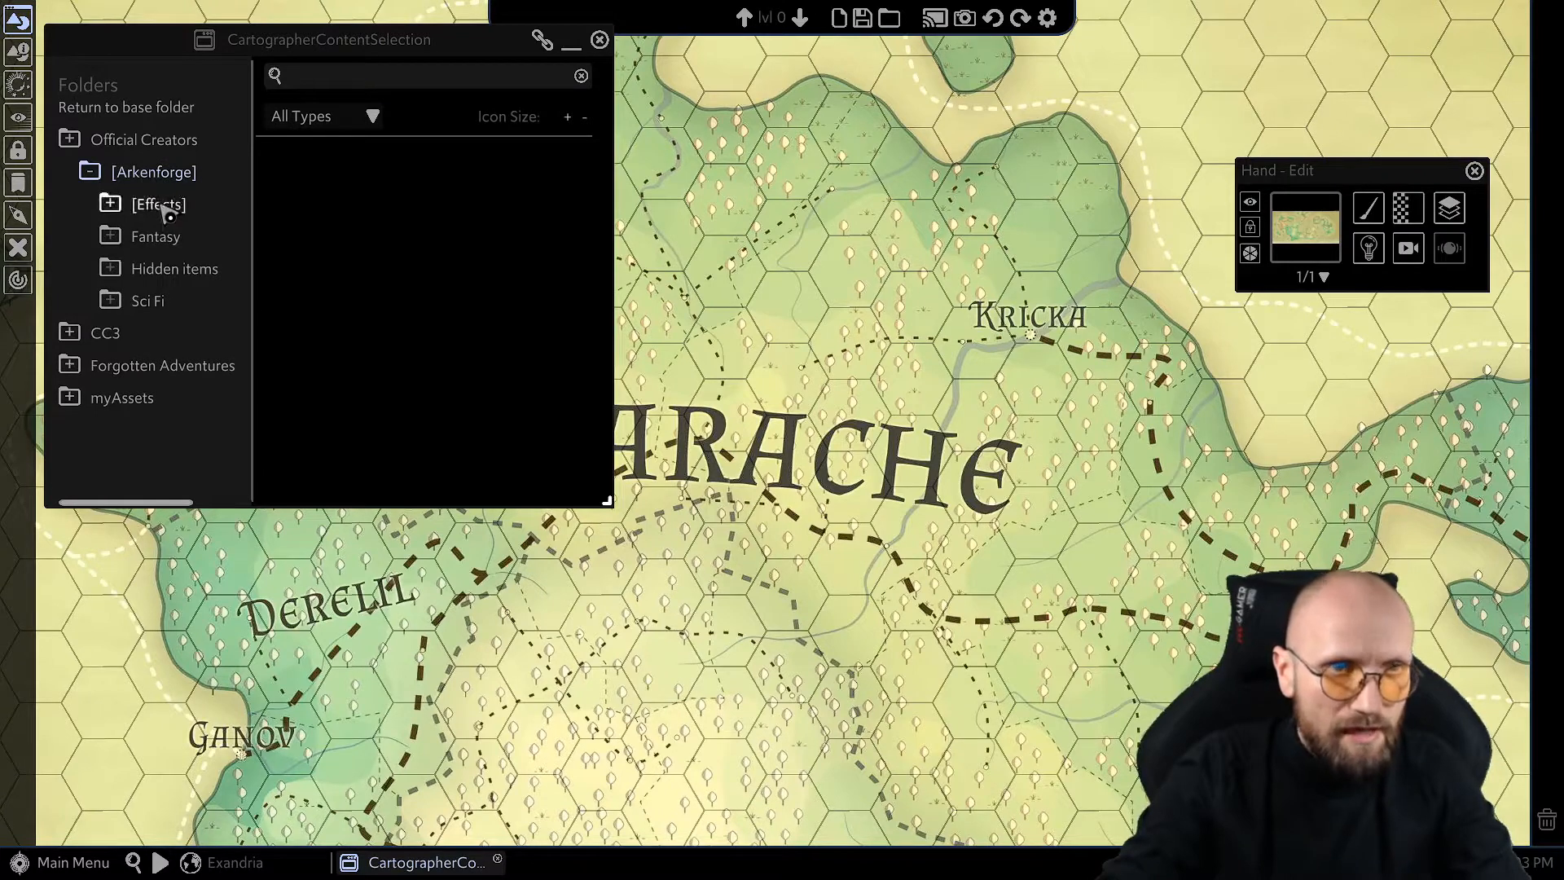
left_click(163, 208)
left_click(163, 336)
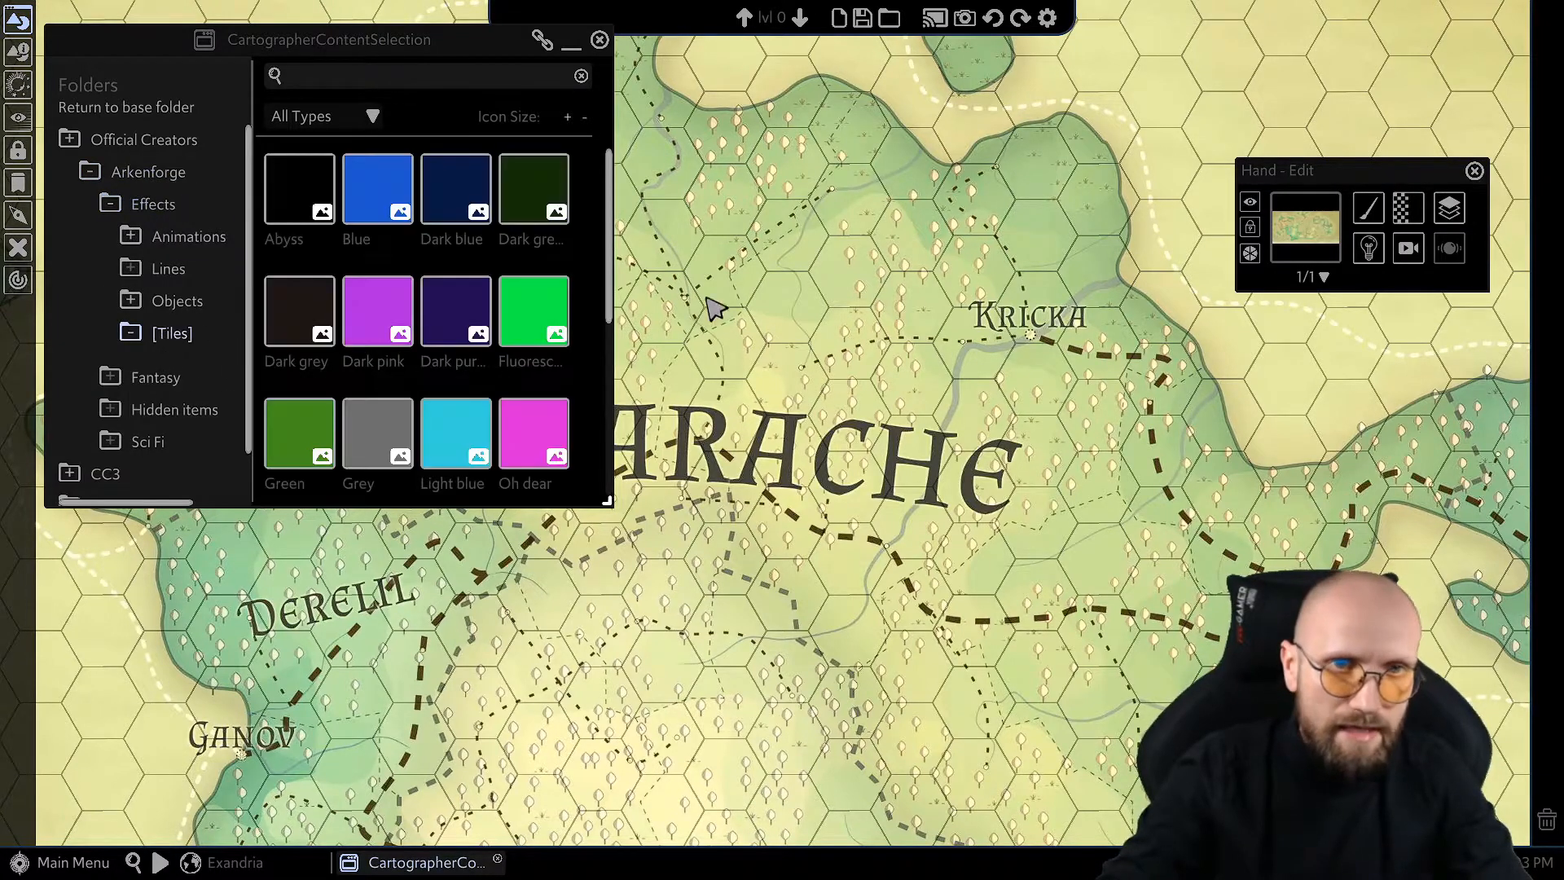
Enlarge the content selection window, pick the Oh dear tile and set its placement opacity to 20.
left_click_drag(605, 507, 624, 782)
scroll(424, 521, "down", 1)
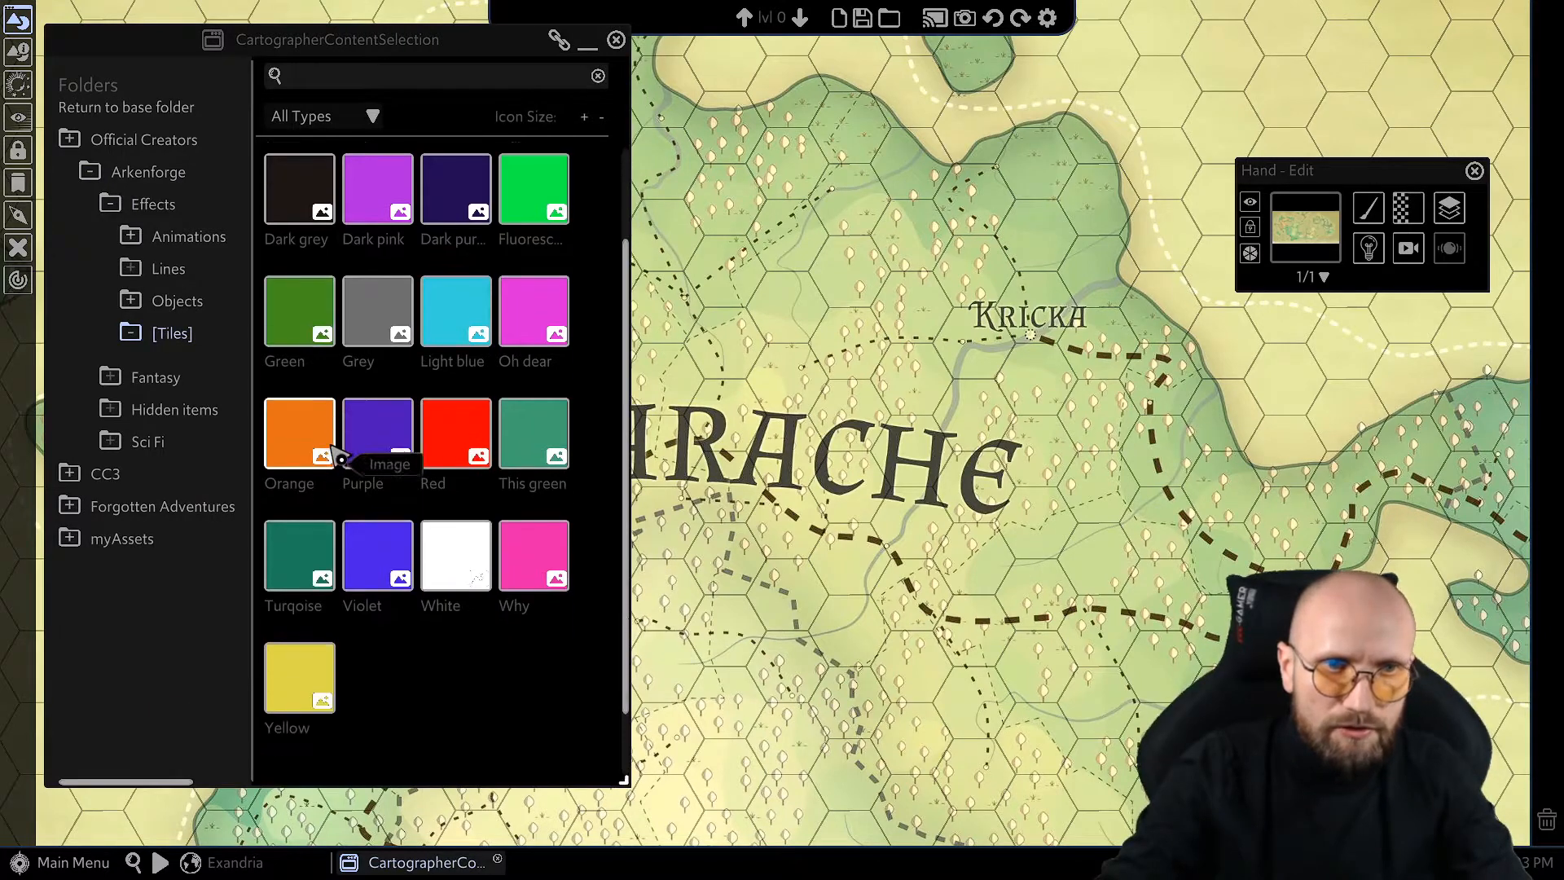
scroll(394, 457, "up", 1)
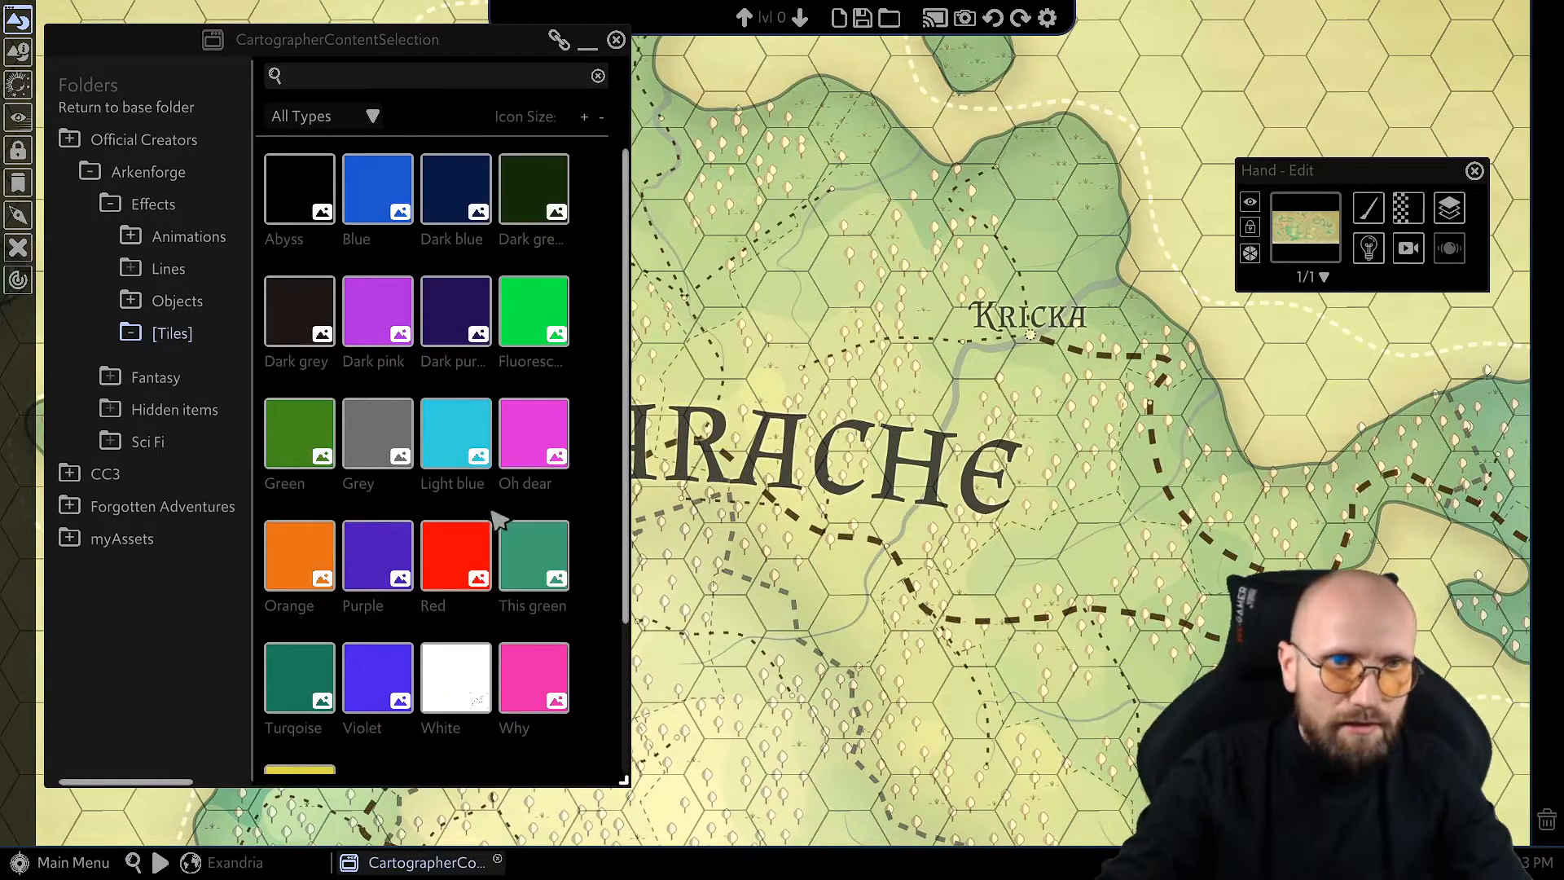
left_click(534, 436)
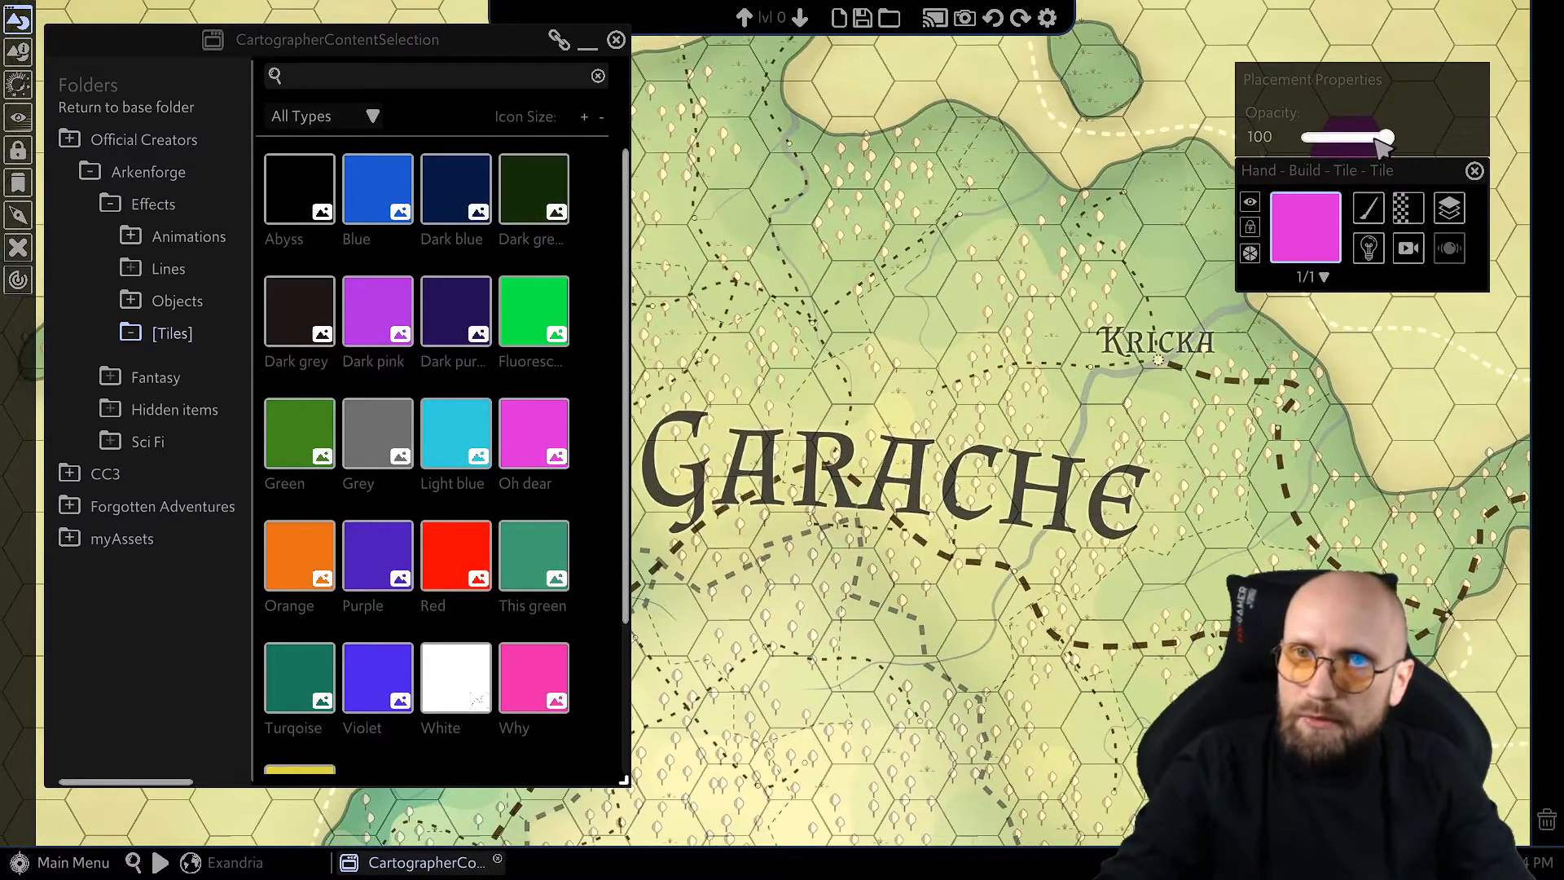
left_click_drag(1384, 137, 1336, 145)
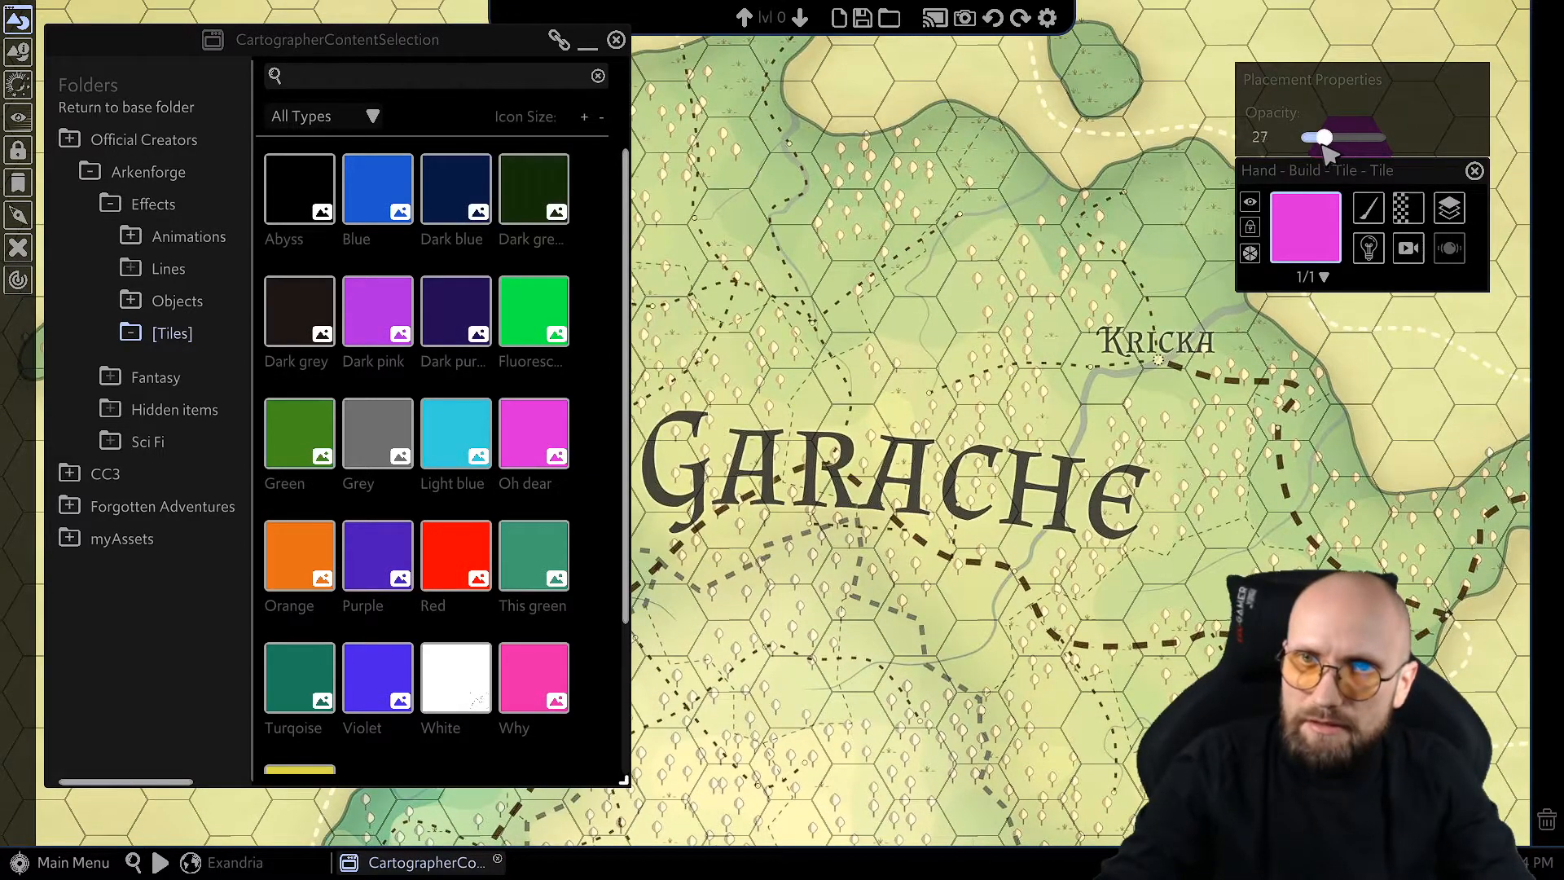
Paint four concentric rings of Oh dear hex tiles around Kricka's hex, leaving that hex empty, and stop placing tiles.
left_click_drag(1155, 321, 1119, 335)
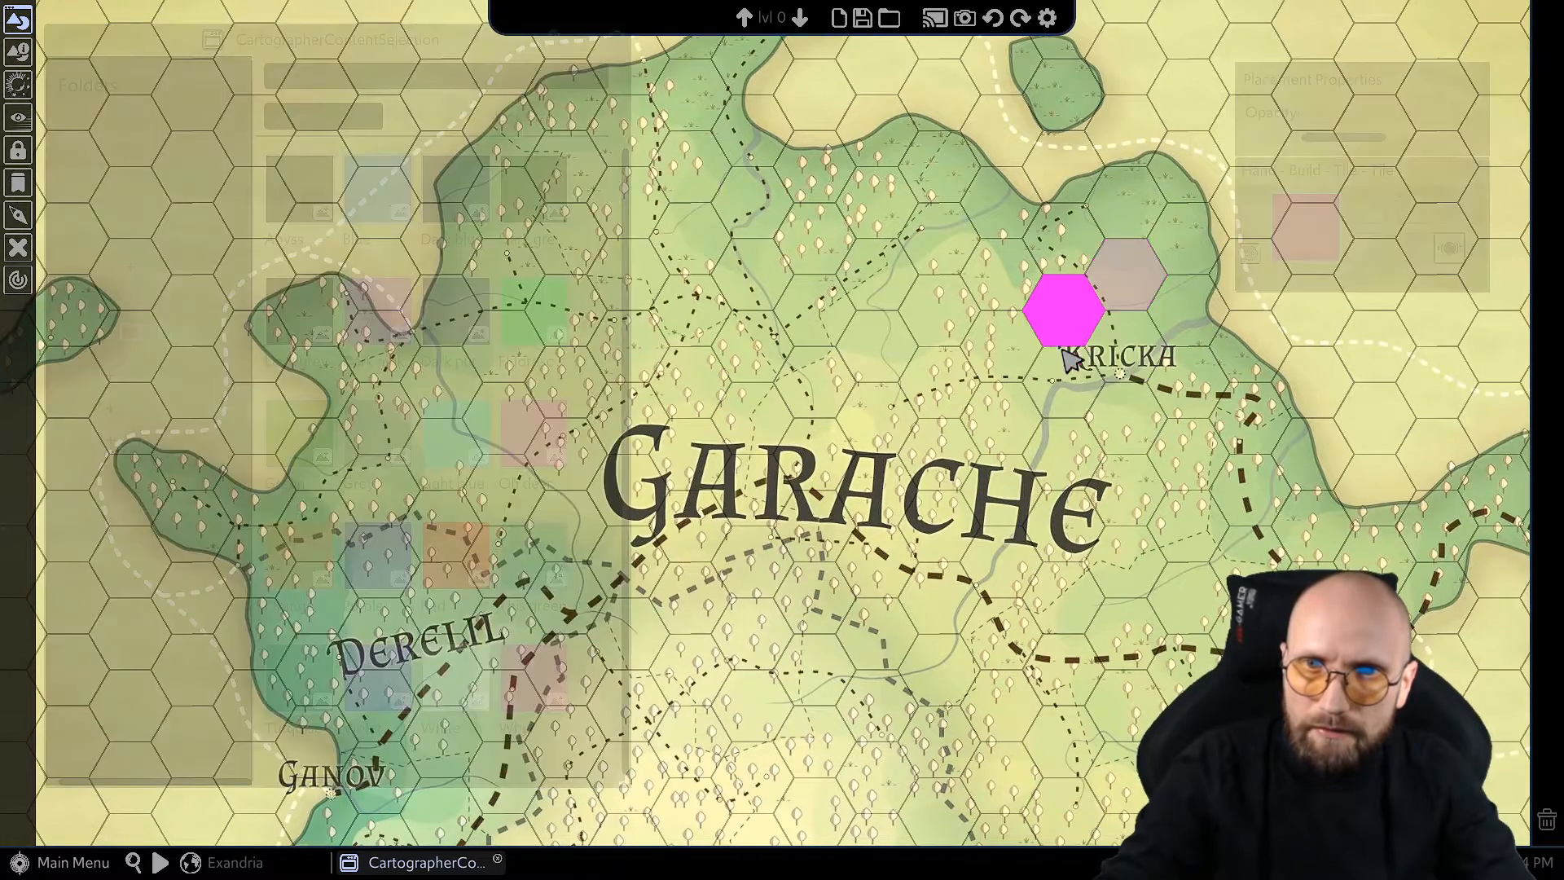
mouse_move(1069, 359)
left_mouse_down()
mouse_move(1120, 399)
mouse_move(1167, 369)
mouse_move(1177, 310)
left_mouse_up()
mouse_move(1073, 286)
left_mouse_down()
mouse_move(1060, 248)
mouse_move(1005, 288)
mouse_move(1007, 418)
mouse_move(1117, 477)
mouse_move(1173, 456)
mouse_move(1233, 394)
mouse_move(1239, 292)
mouse_move(1217, 263)
mouse_move(1121, 214)
mouse_move(964, 288)
left_mouse_up()
mouse_move(1016, 234)
left_mouse_down()
mouse_move(1066, 256)
mouse_move(1015, 270)
mouse_move(1014, 241)
mouse_move(914, 311)
mouse_move(894, 394)
mouse_move(901, 485)
mouse_move(1050, 562)
mouse_move(1176, 511)
mouse_move(1215, 469)
mouse_move(1217, 300)
mouse_move(1083, 214)
left_mouse_up()
scroll(1042, 265, "down", 3)
scroll(1031, 269, "up", 2)
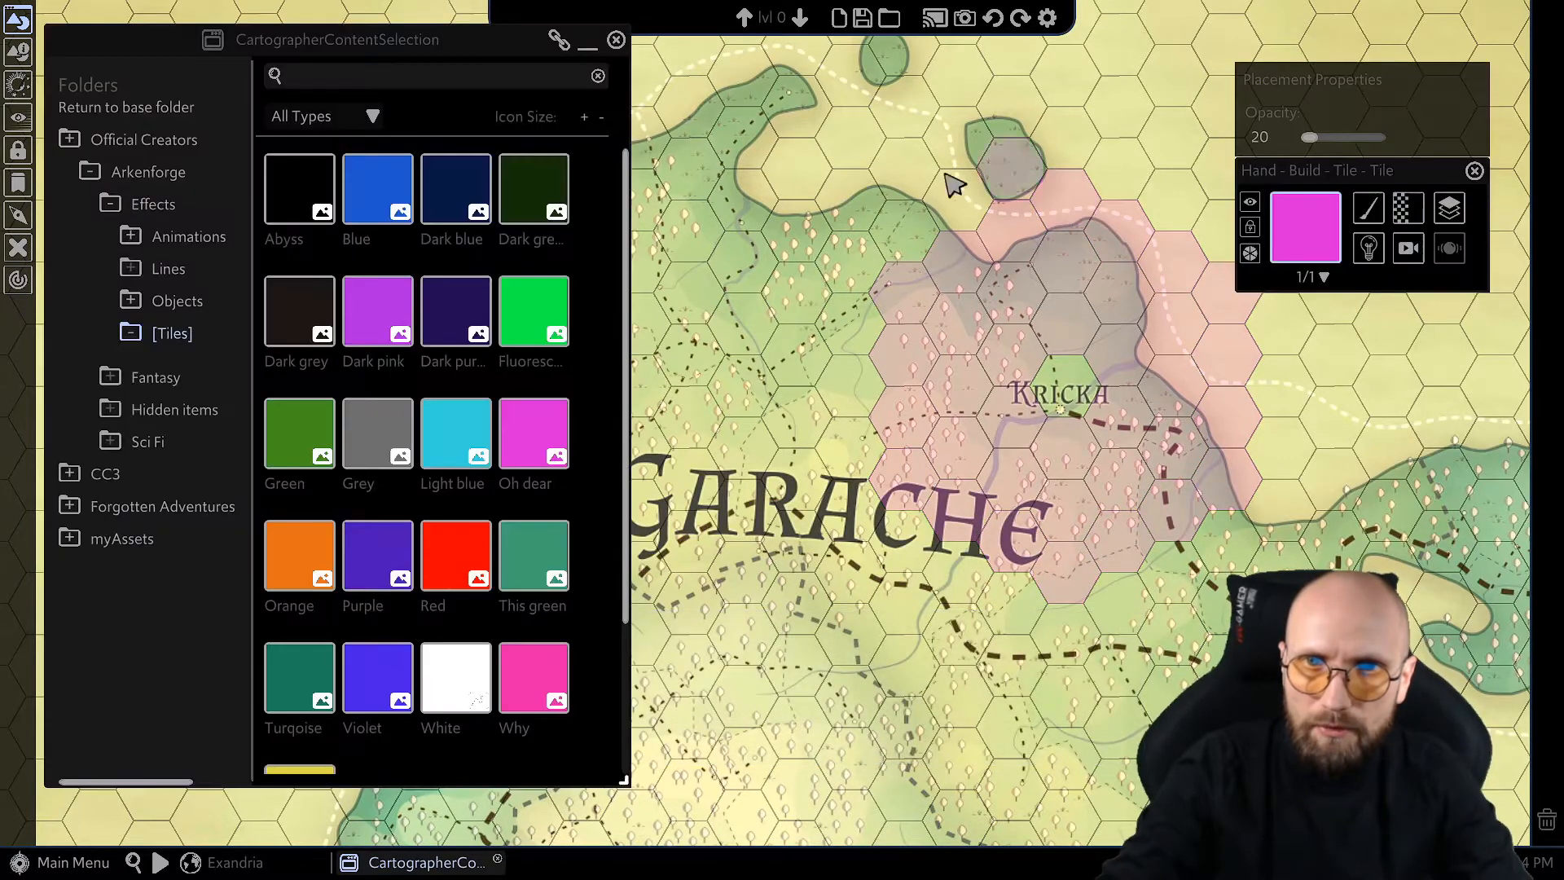
mouse_move(1027, 170)
left_mouse_down()
mouse_move(848, 264)
mouse_move(848, 443)
mouse_move(851, 499)
mouse_move(1045, 629)
mouse_move(1122, 615)
mouse_move(1173, 562)
mouse_move(1275, 510)
mouse_move(1287, 450)
mouse_move(1282, 272)
mouse_move(1075, 150)
left_mouse_up()
right_click(787, 142)
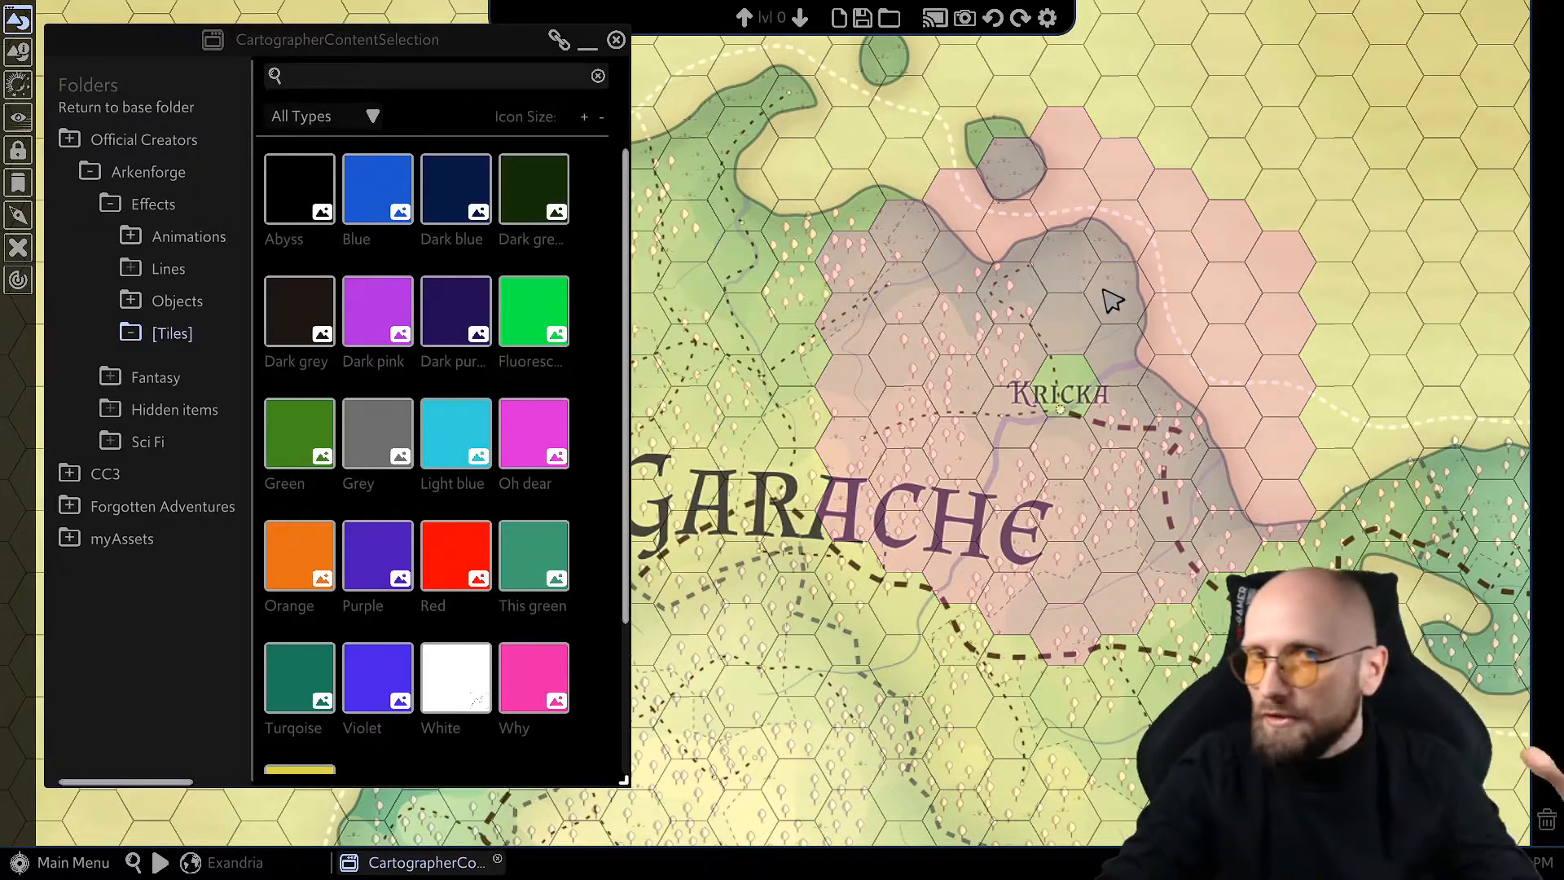
Select the outermost hex ring around Kricka to examine its extent, and narrow the content selection window.
left_click(1077, 335)
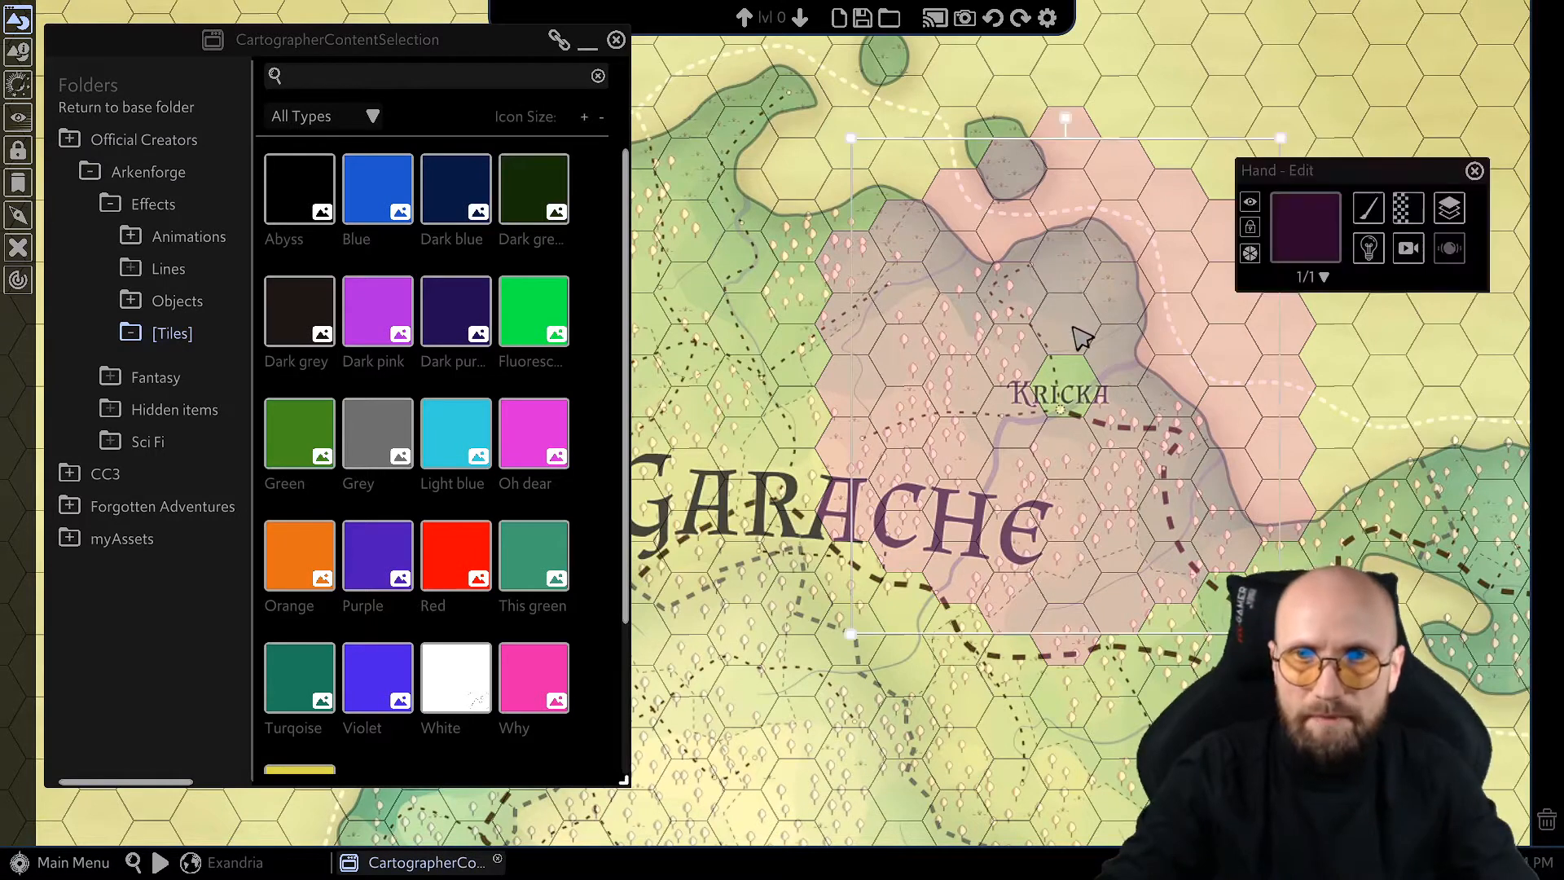
left_click_drag(1212, 408, 1133, 440)
left_click(1336, 422)
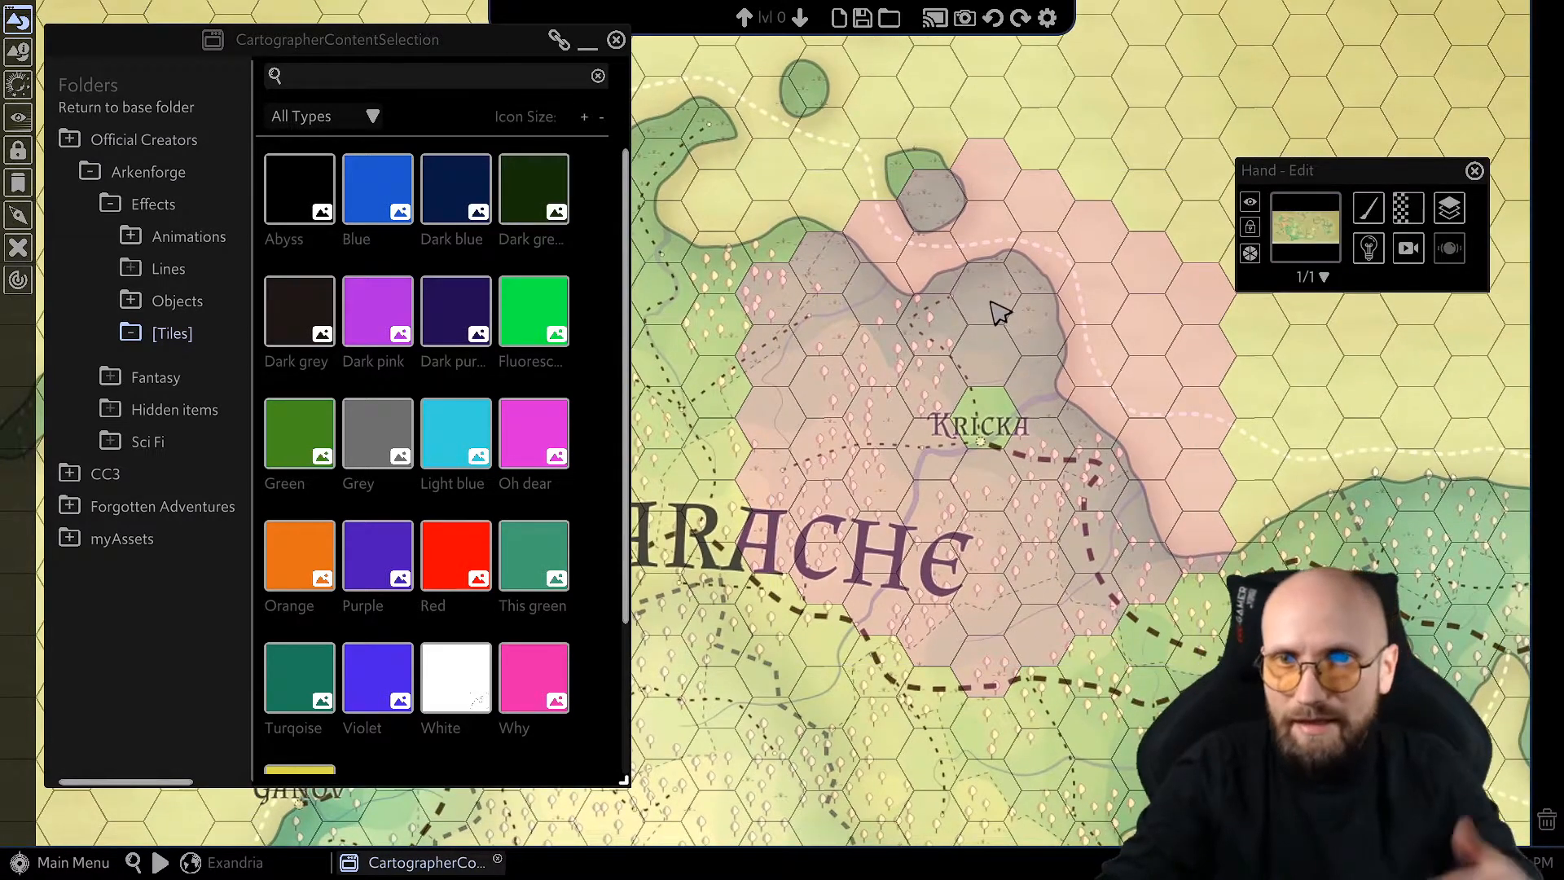
left_click(986, 690)
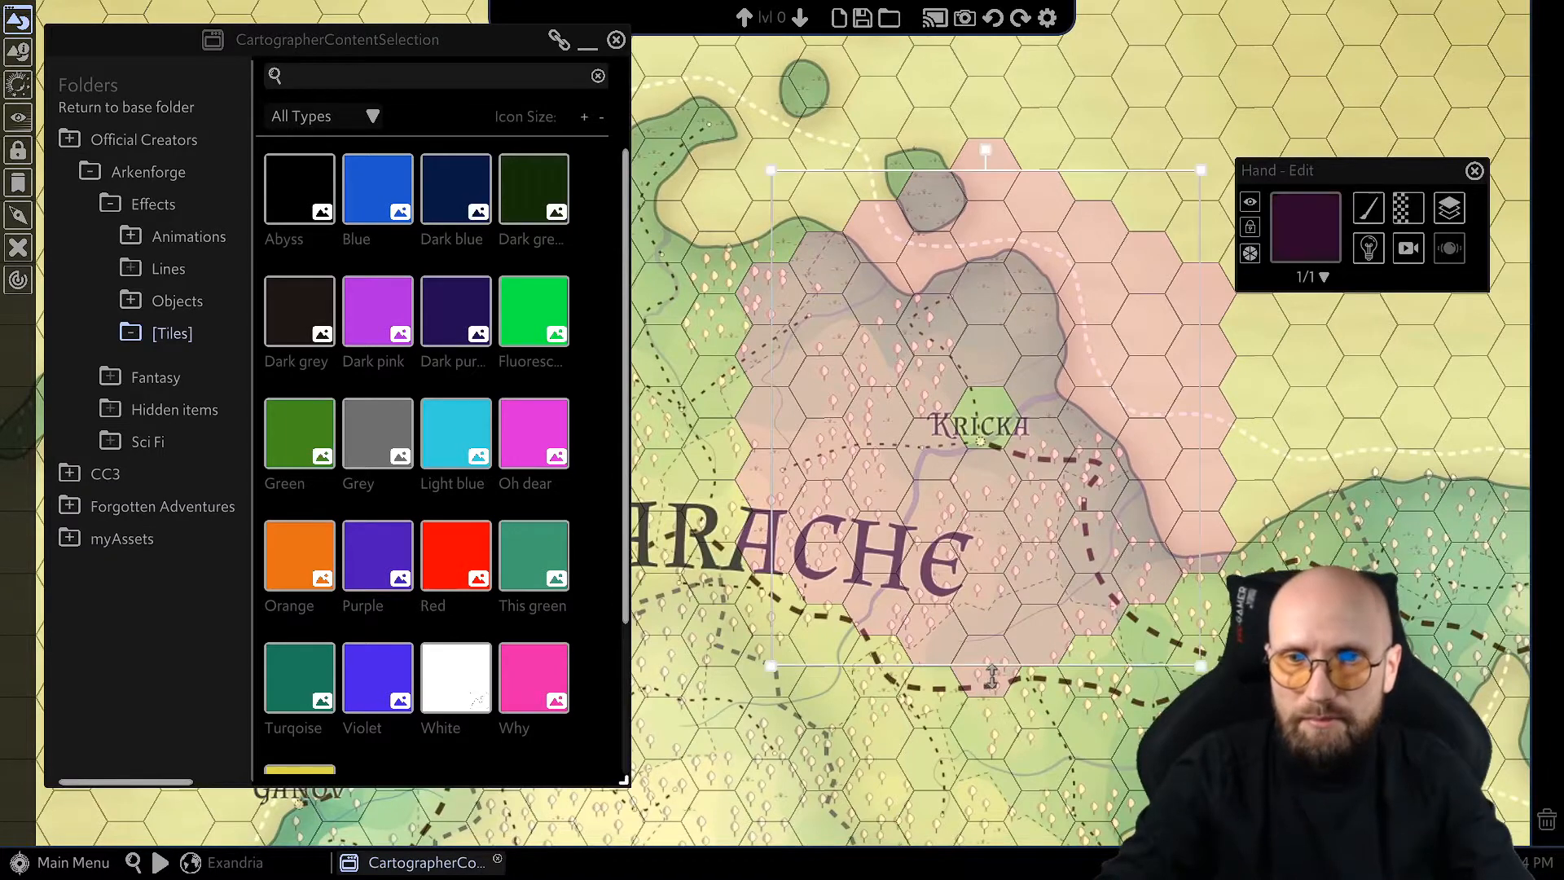
mouse_move(994, 660)
left_mouse_down()
mouse_move(1128, 524)
mouse_move(1040, 726)
mouse_move(977, 657)
mouse_move(1030, 652)
mouse_move(936, 639)
mouse_move(1072, 596)
mouse_move(1124, 601)
mouse_move(1120, 655)
mouse_move(985, 649)
mouse_move(1124, 654)
mouse_move(974, 643)
mouse_move(993, 644)
left_mouse_up()
scroll(1165, 578, "down", 1)
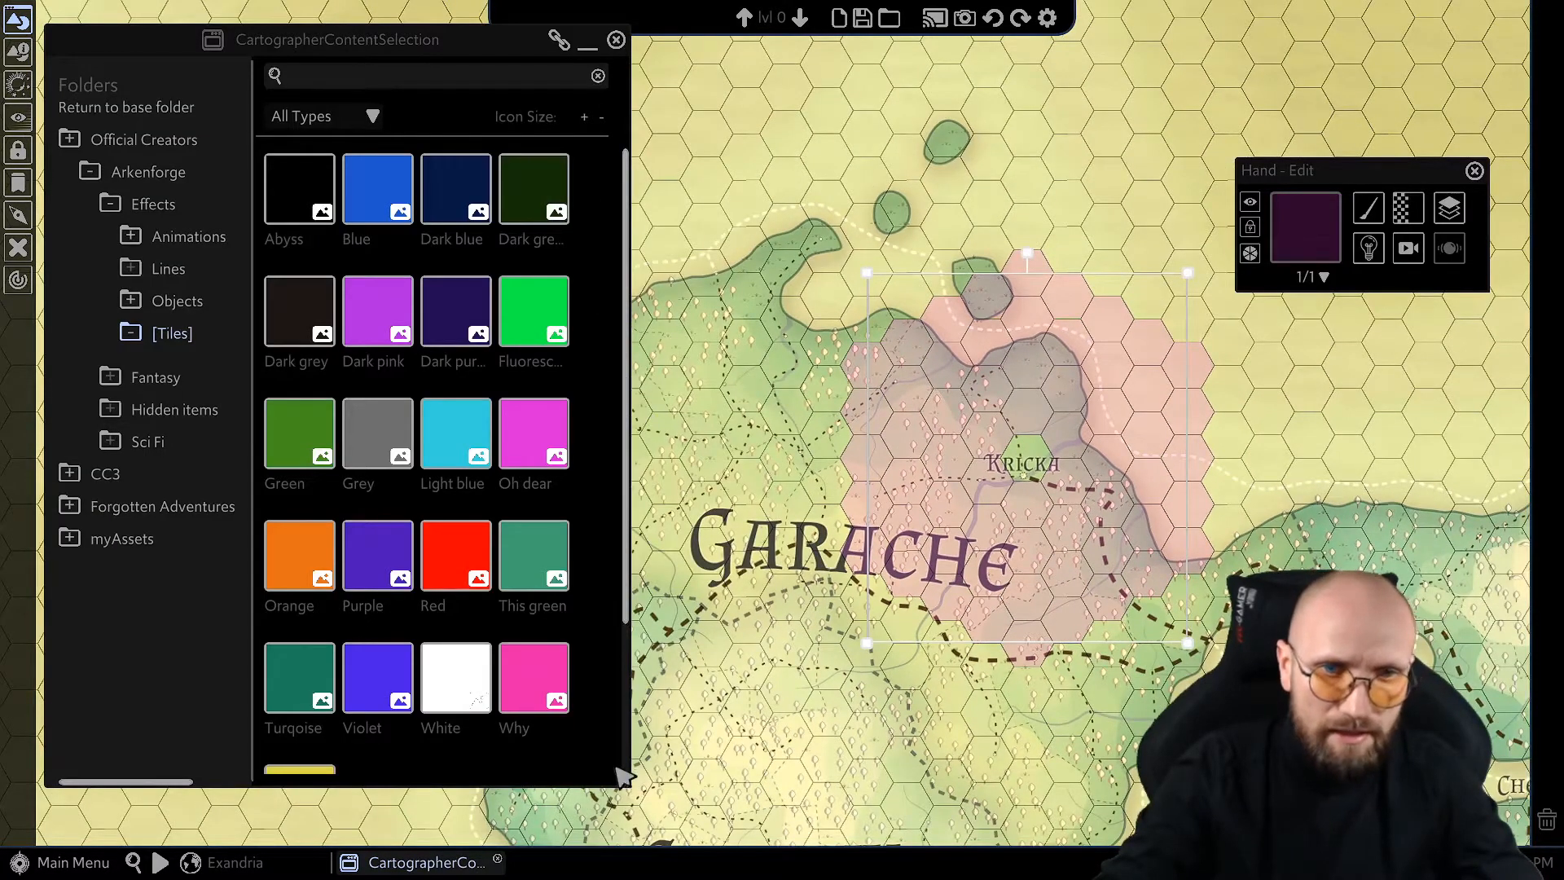
left_click_drag(627, 785, 570, 781)
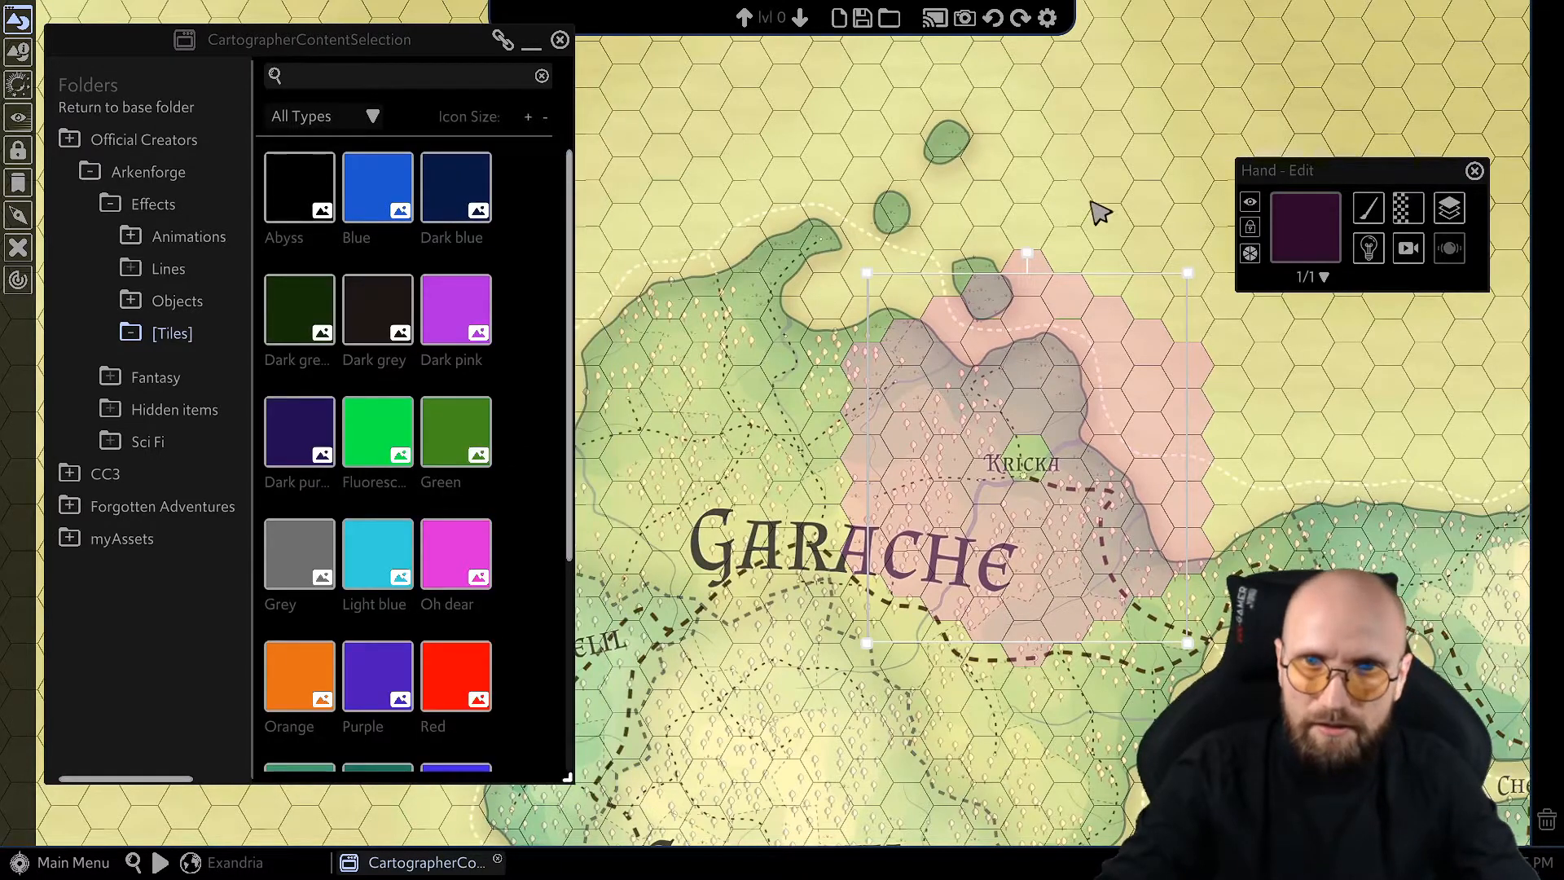
left_click(1130, 200)
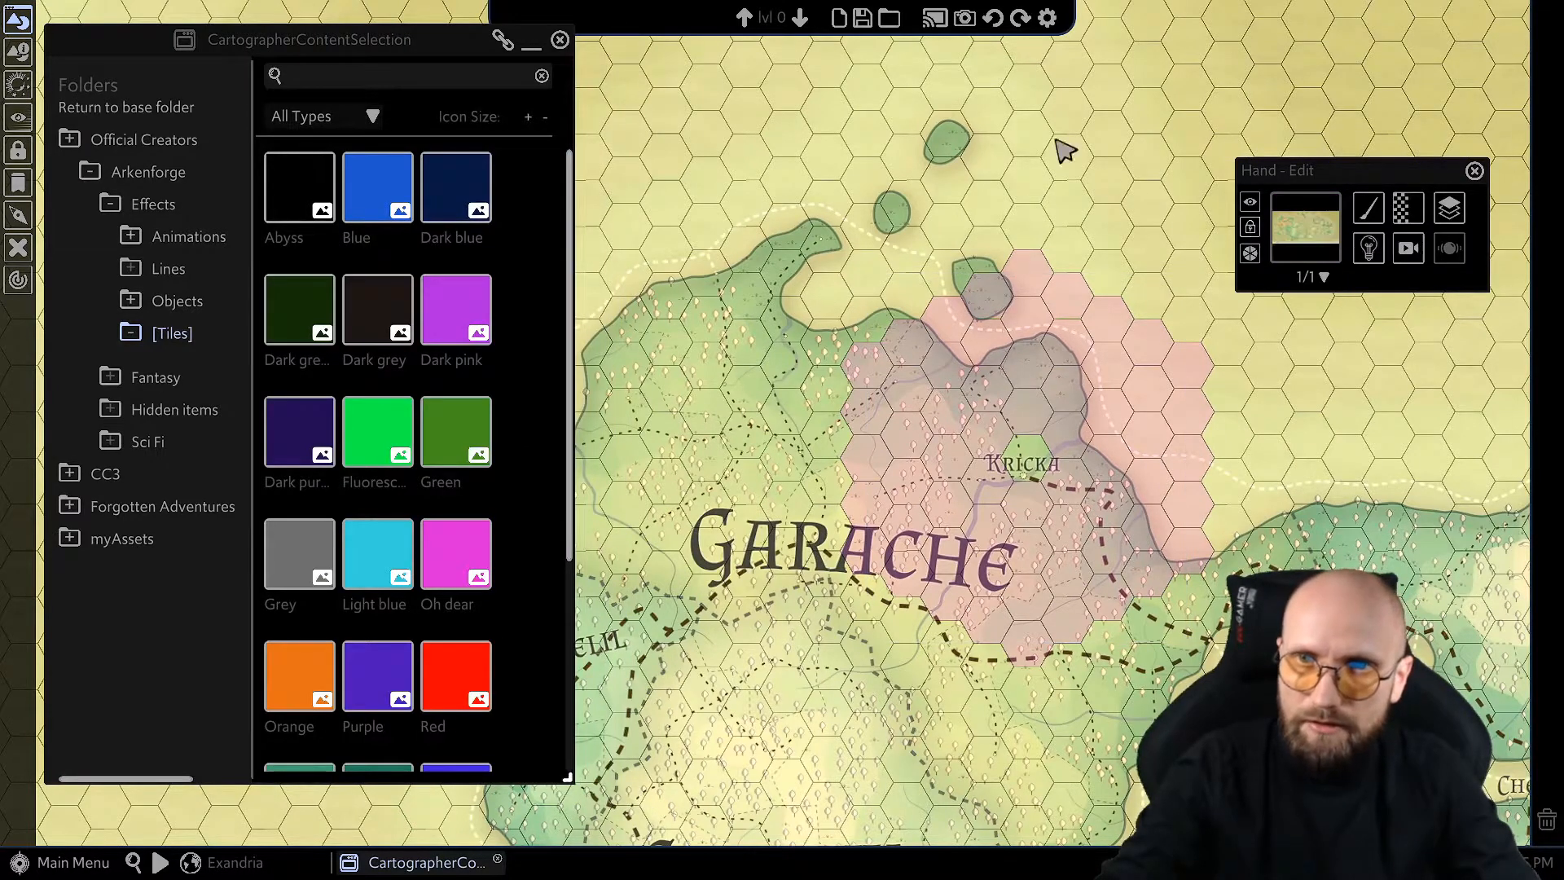
left_click(852, 265)
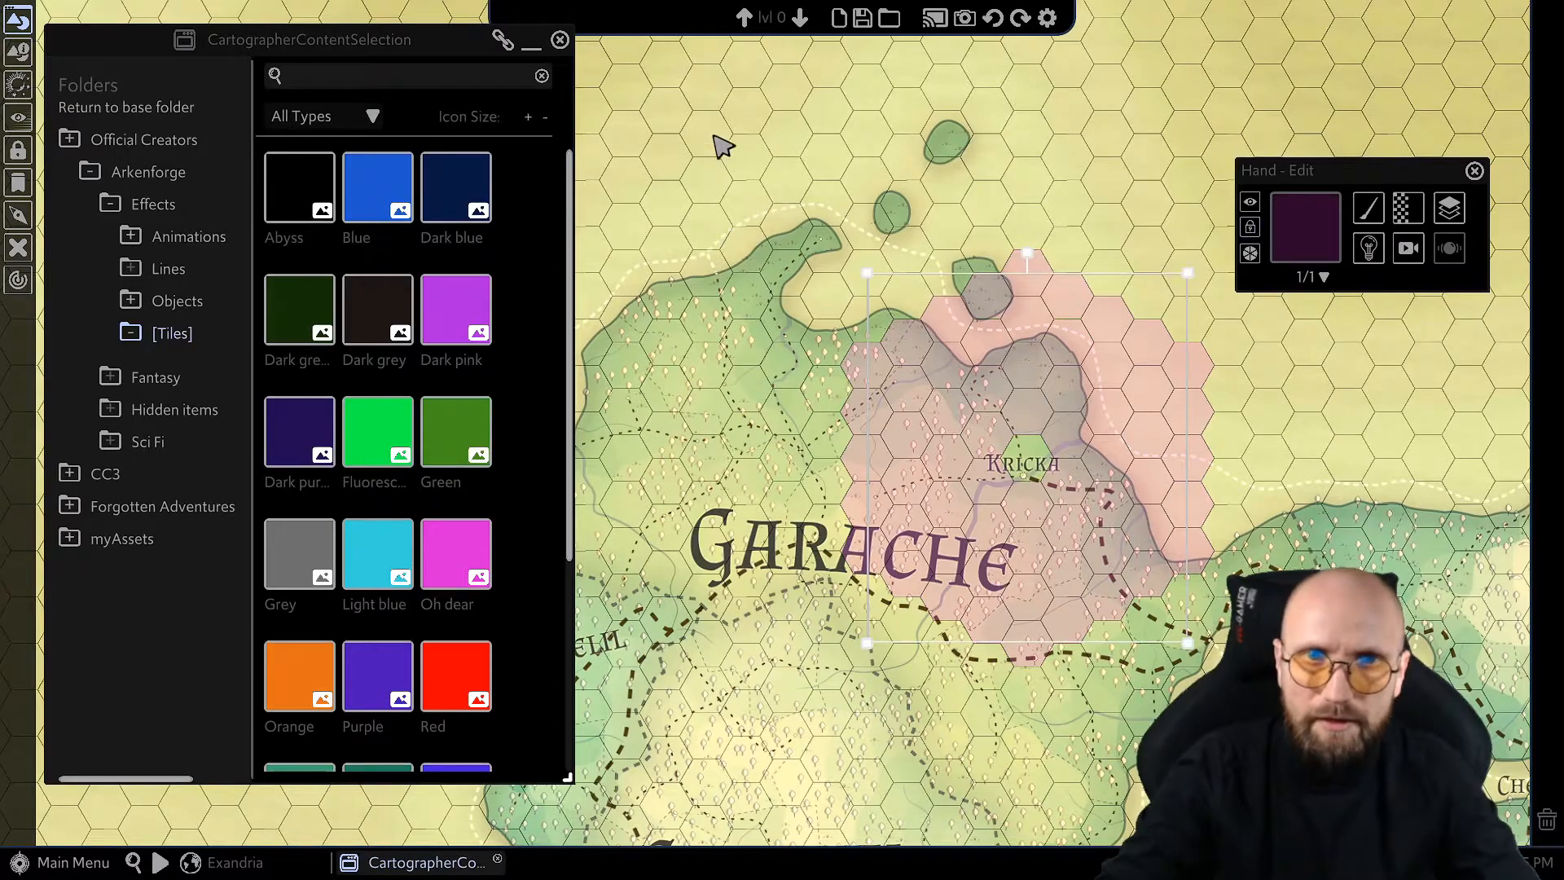
Select all four hex rings around Kricka and place a copy of them on the black area above the map.
left_click_drag(759, 176, 1290, 725)
scroll(1116, 529, "down", 2)
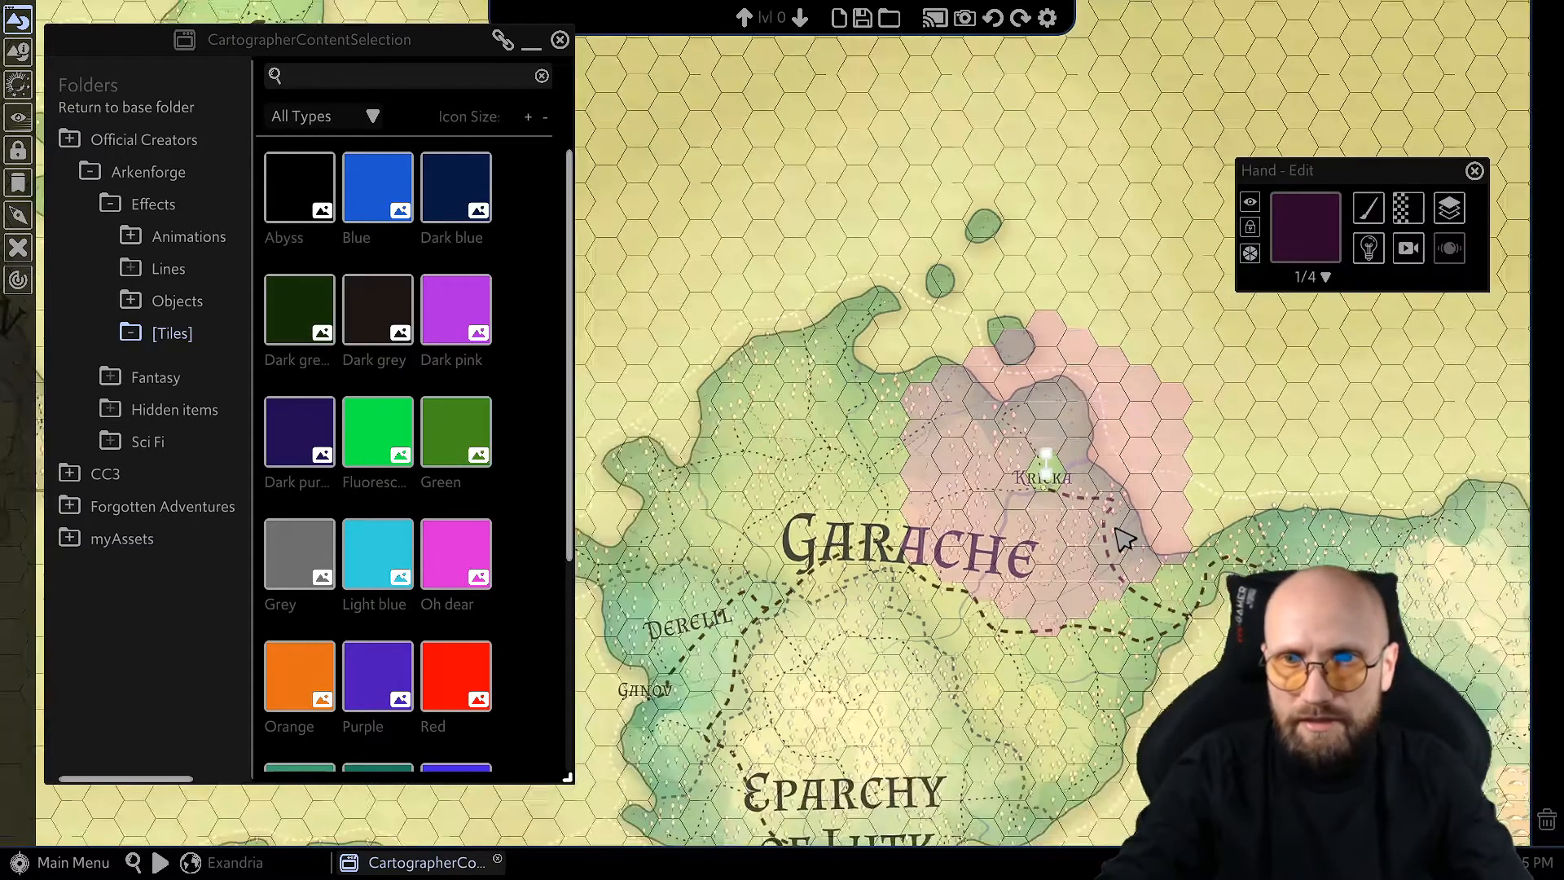
scroll(1116, 530, "down", 2)
left_click_drag(1047, 331, 1037, 675)
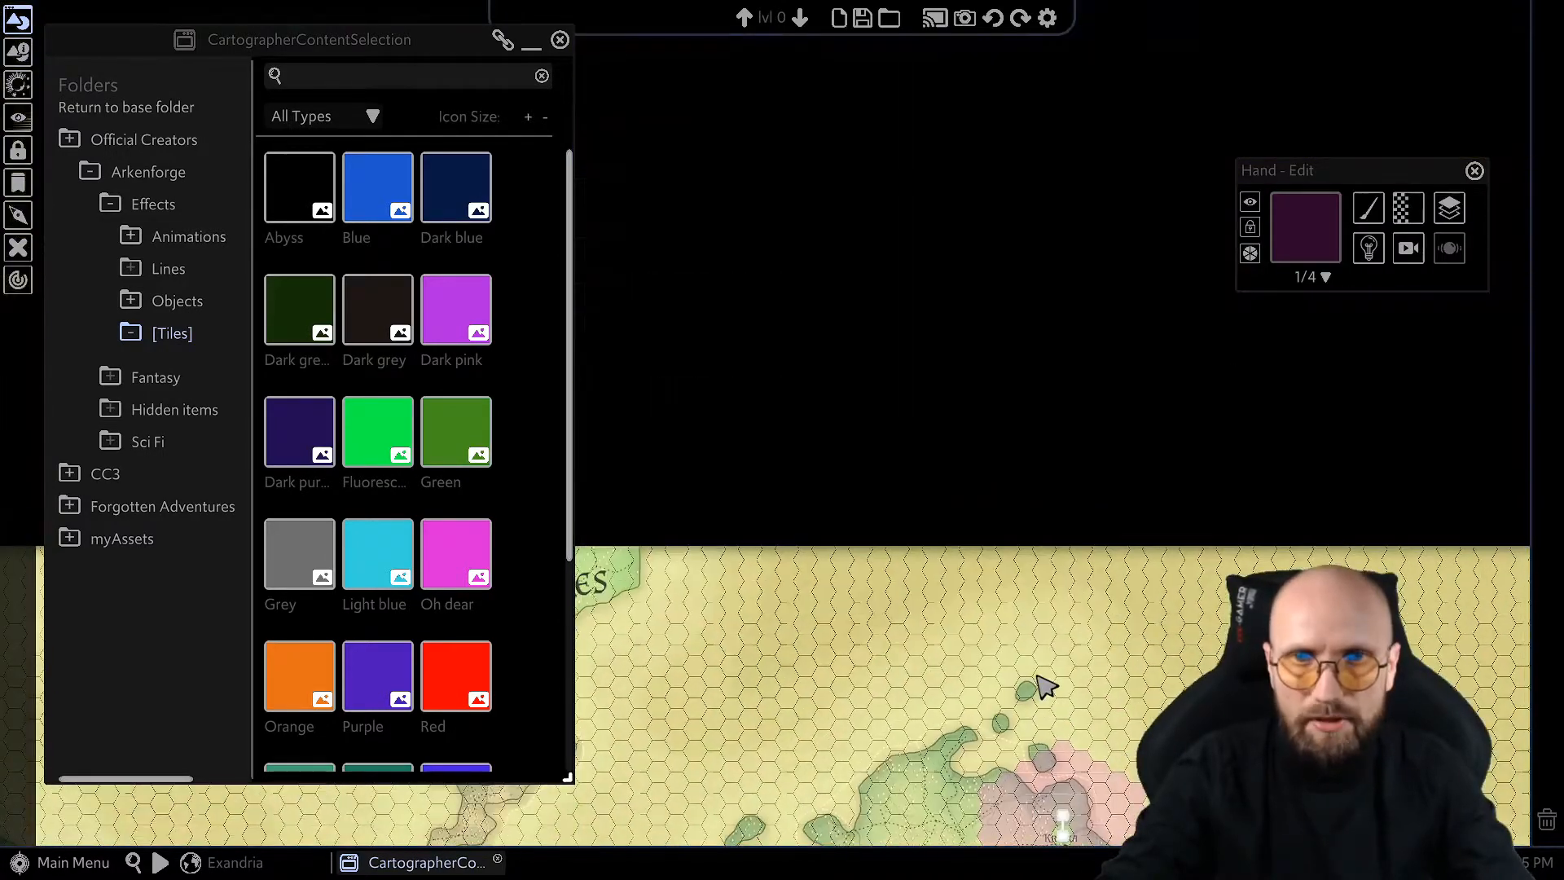
left_click(1038, 282)
scroll(1059, 293, "up", 2)
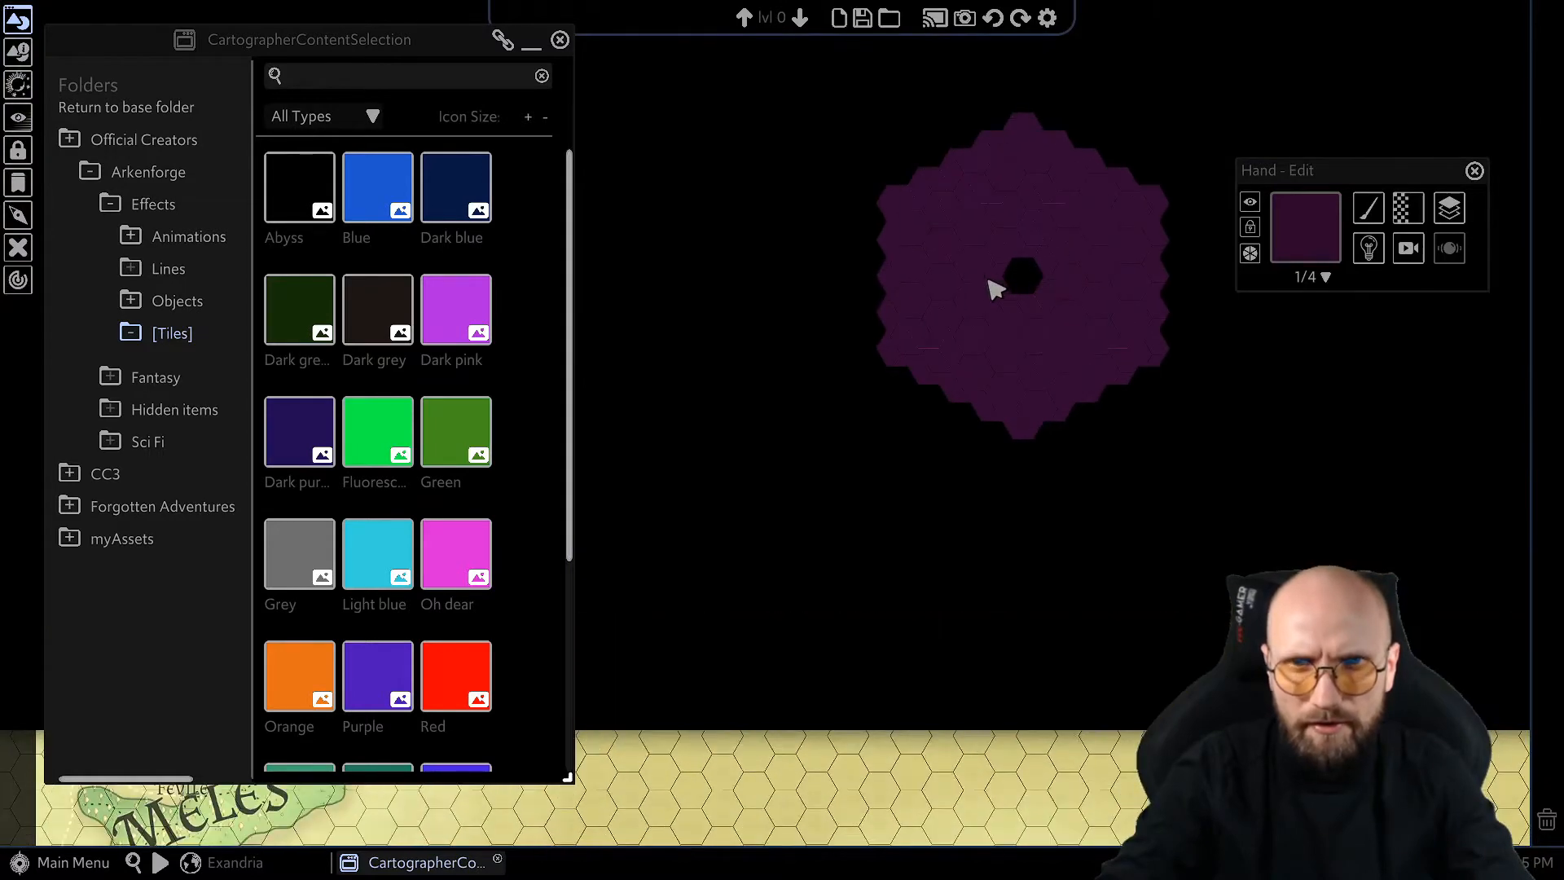
Try moving the outermost ring out of the copied hex rings on the black area, and undo the move.
left_click_drag(995, 290, 736, 335)
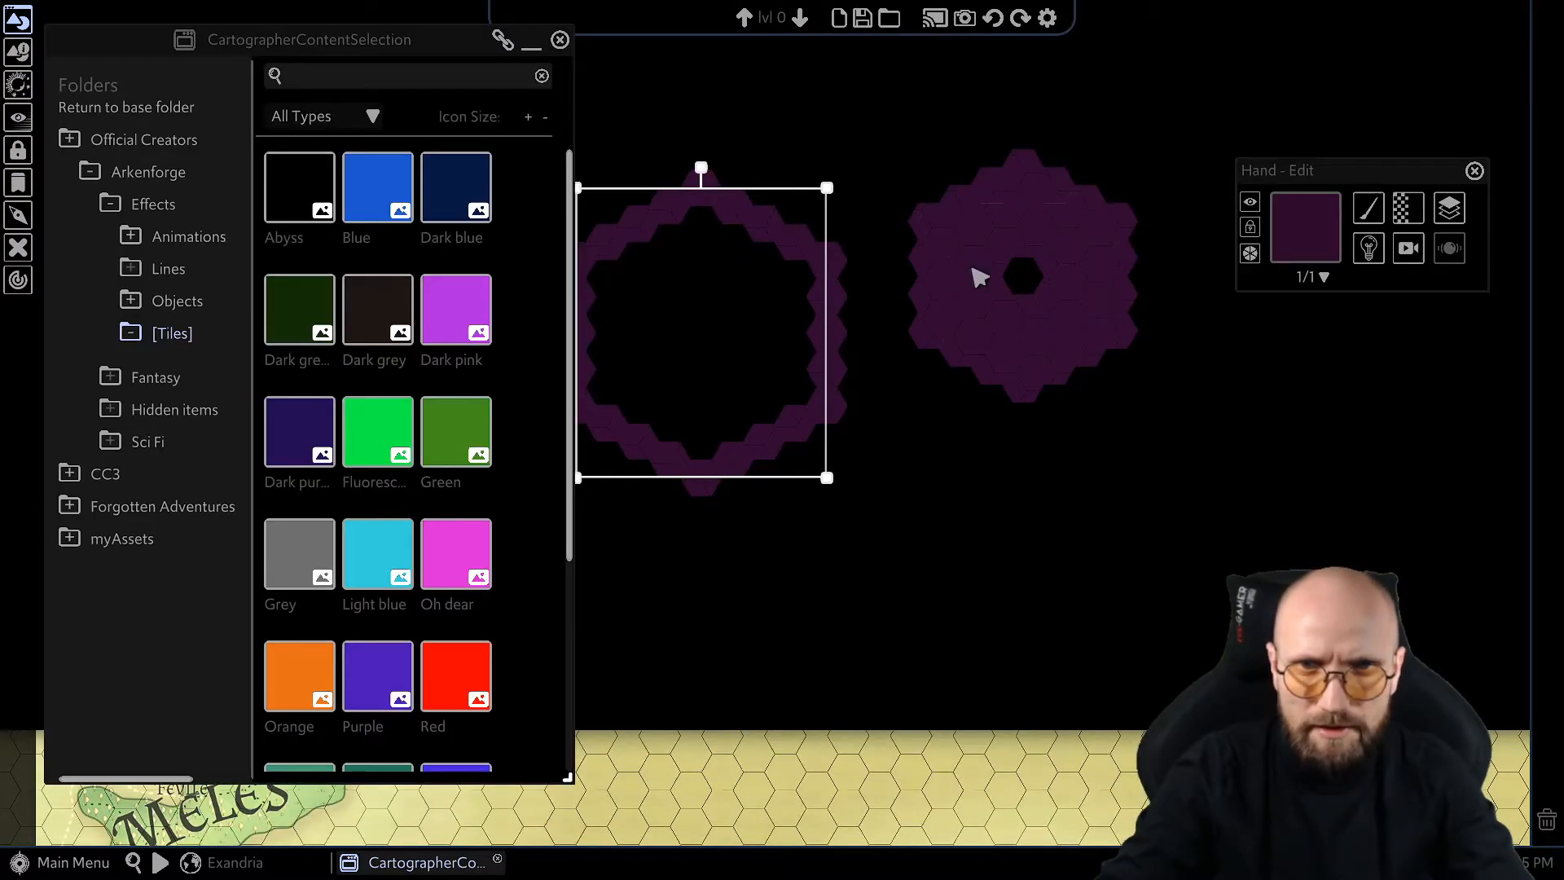
key("ctrl+z")
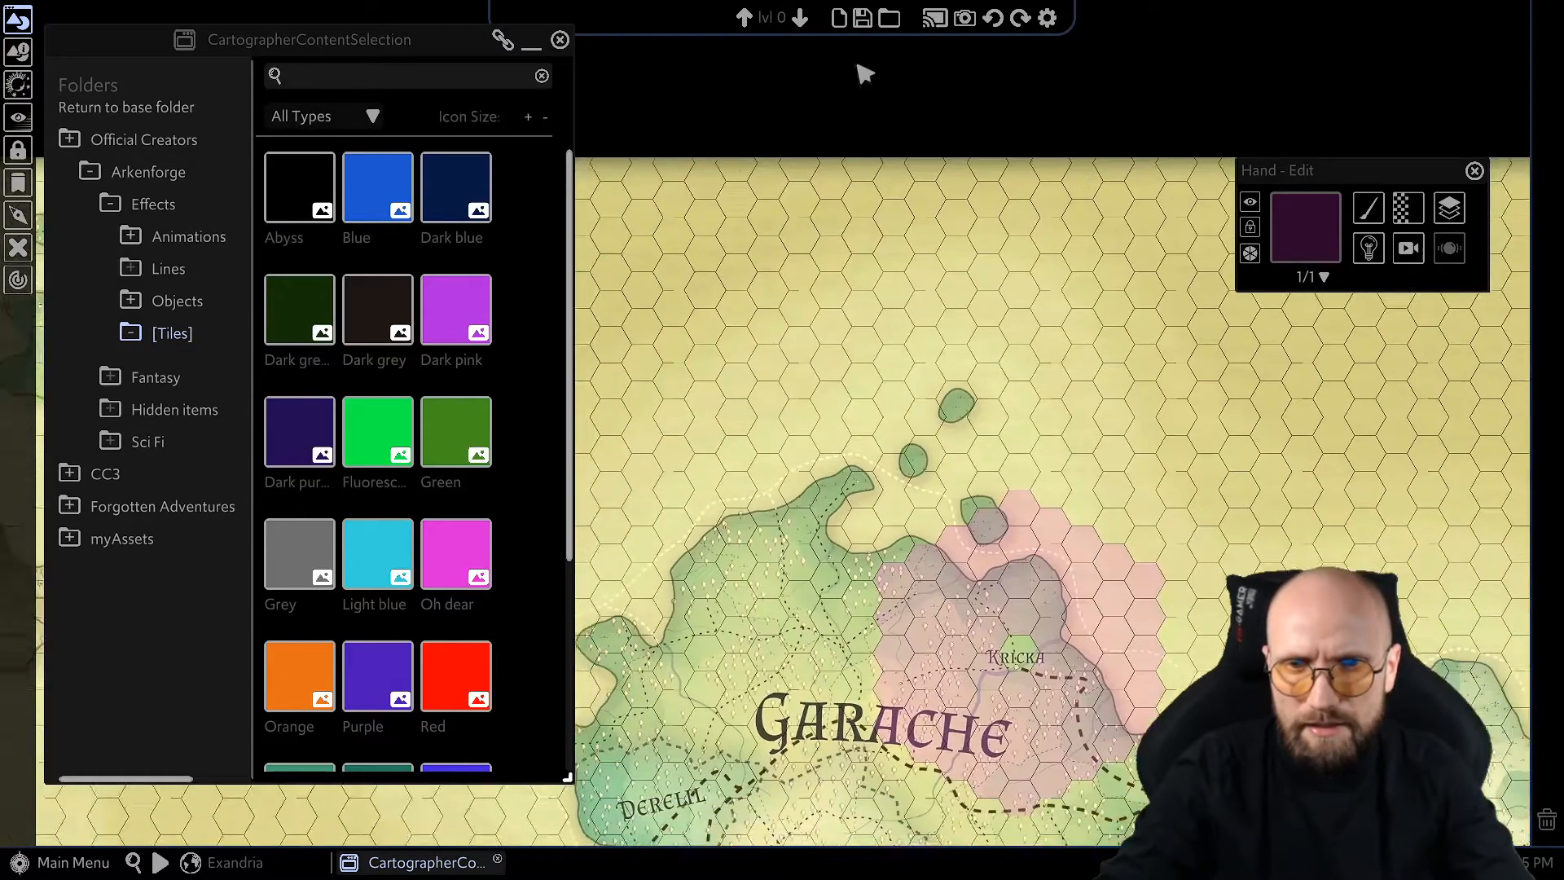
scroll(1111, 454, "up", 2)
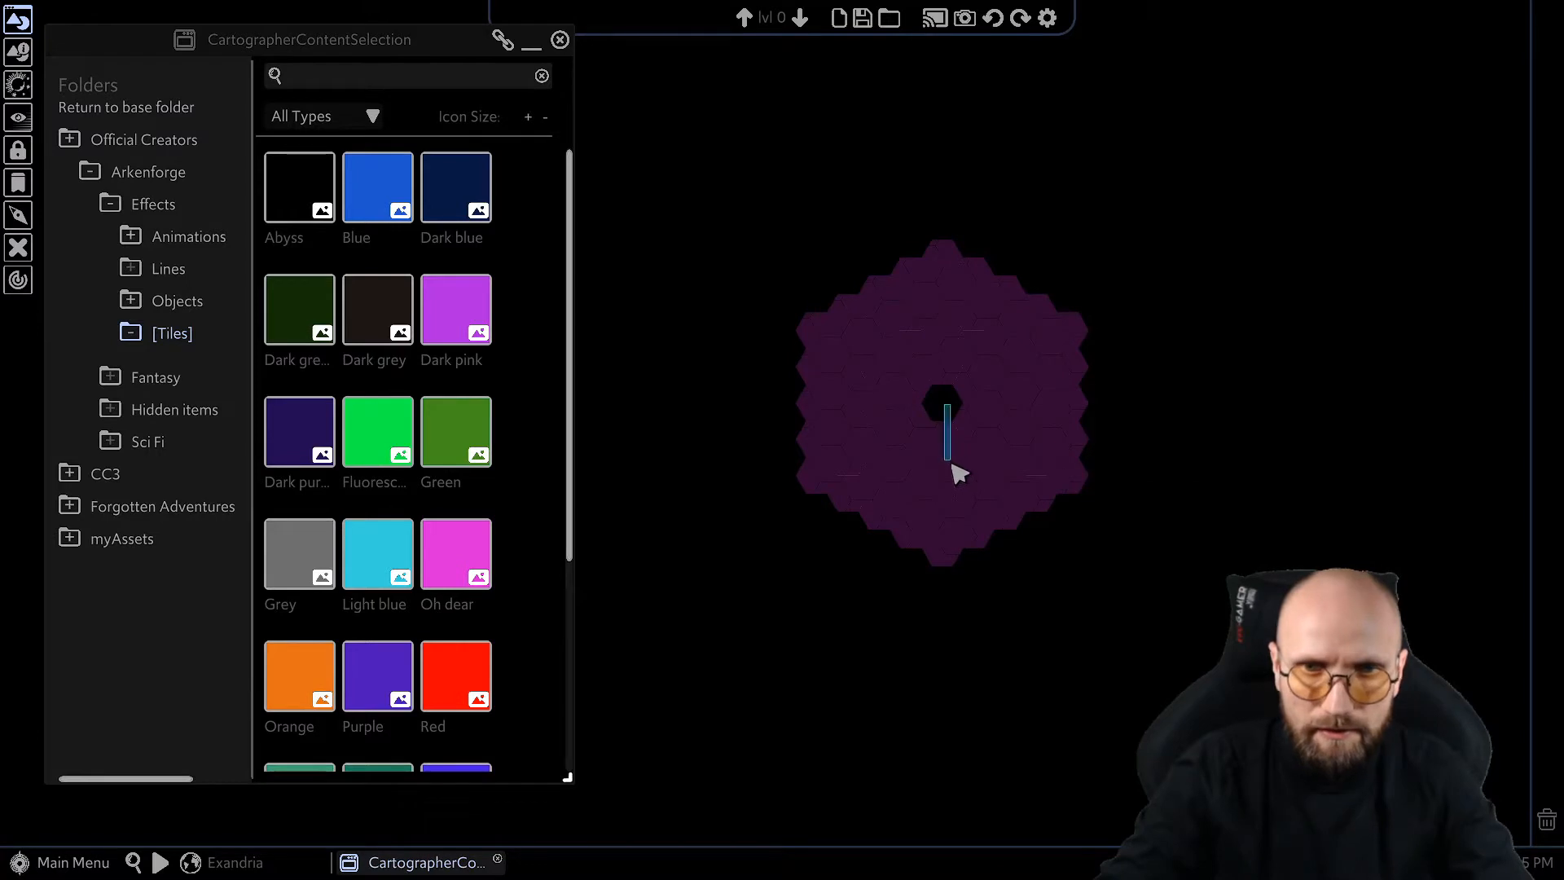
Select all the copied hex rings and remove the outermost one from the selection.
left_click(959, 505)
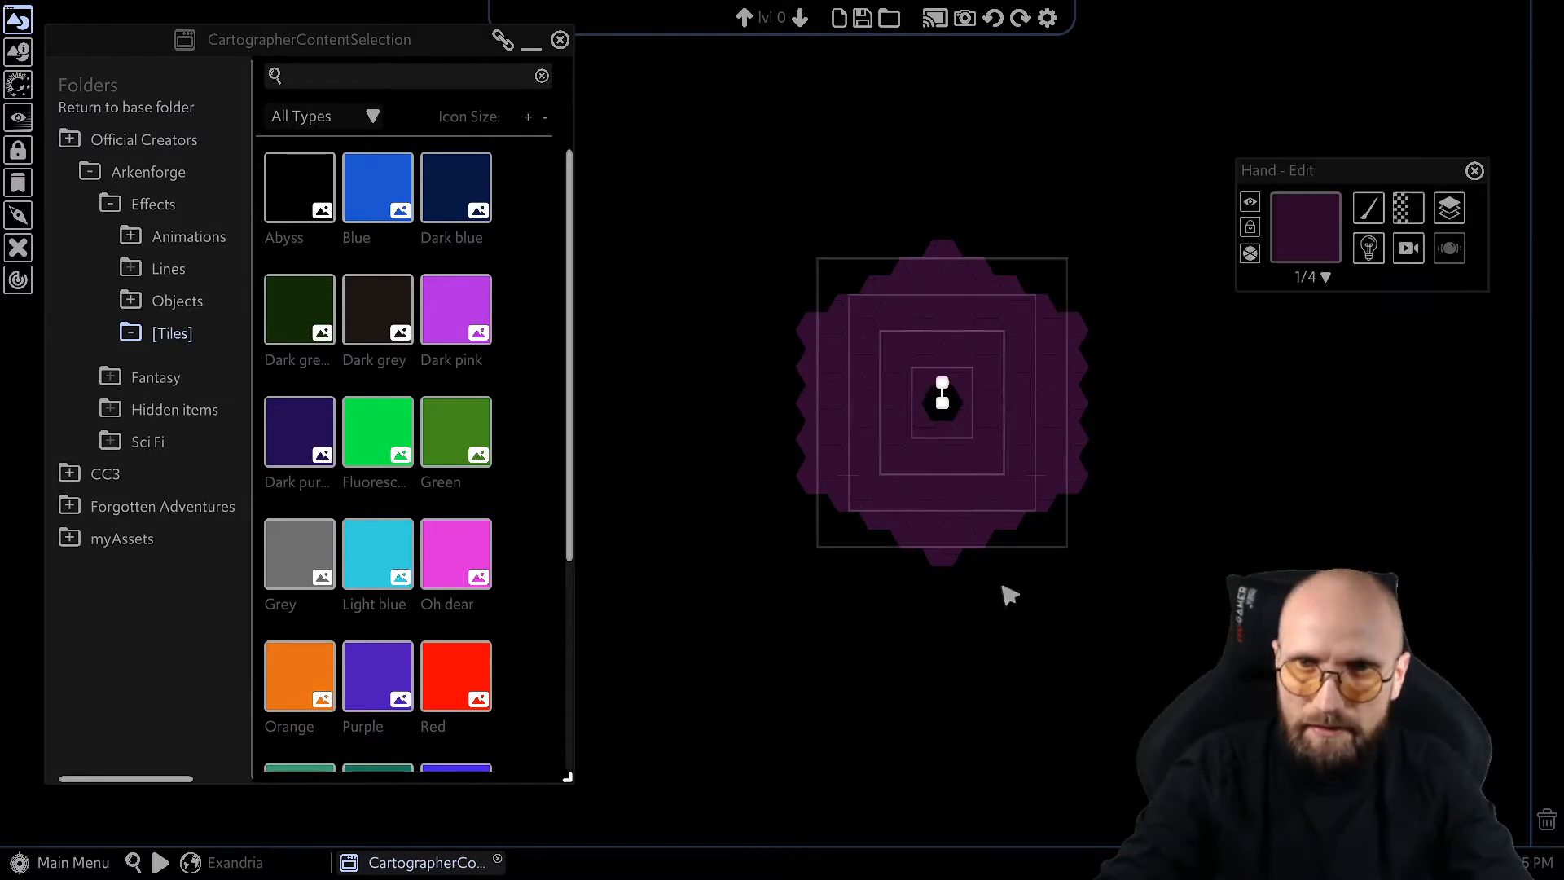
left_click(1326, 276)
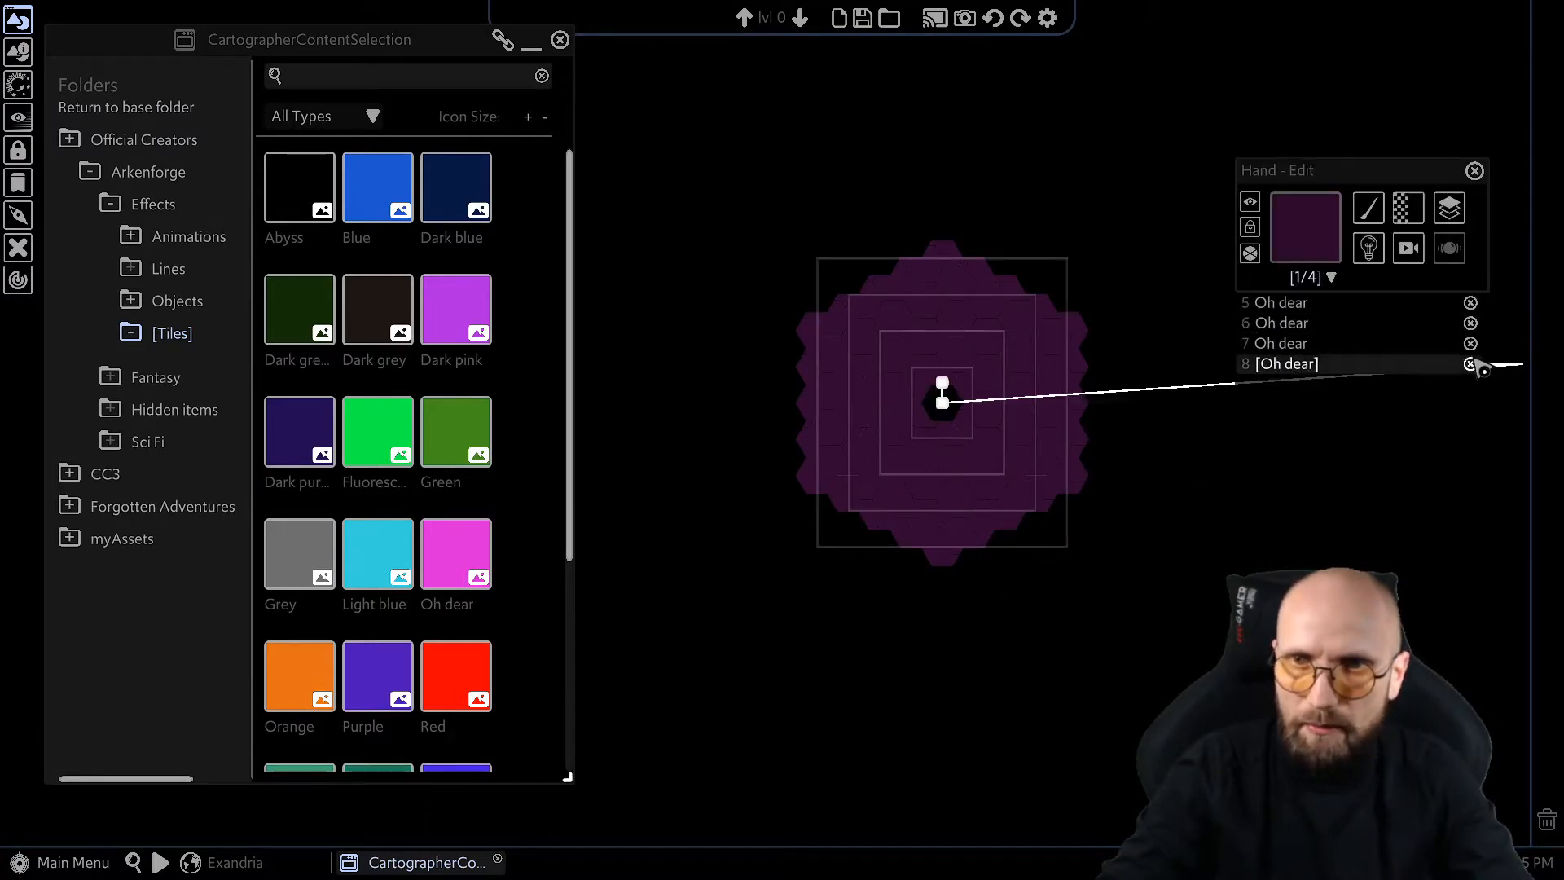
left_click(1471, 364)
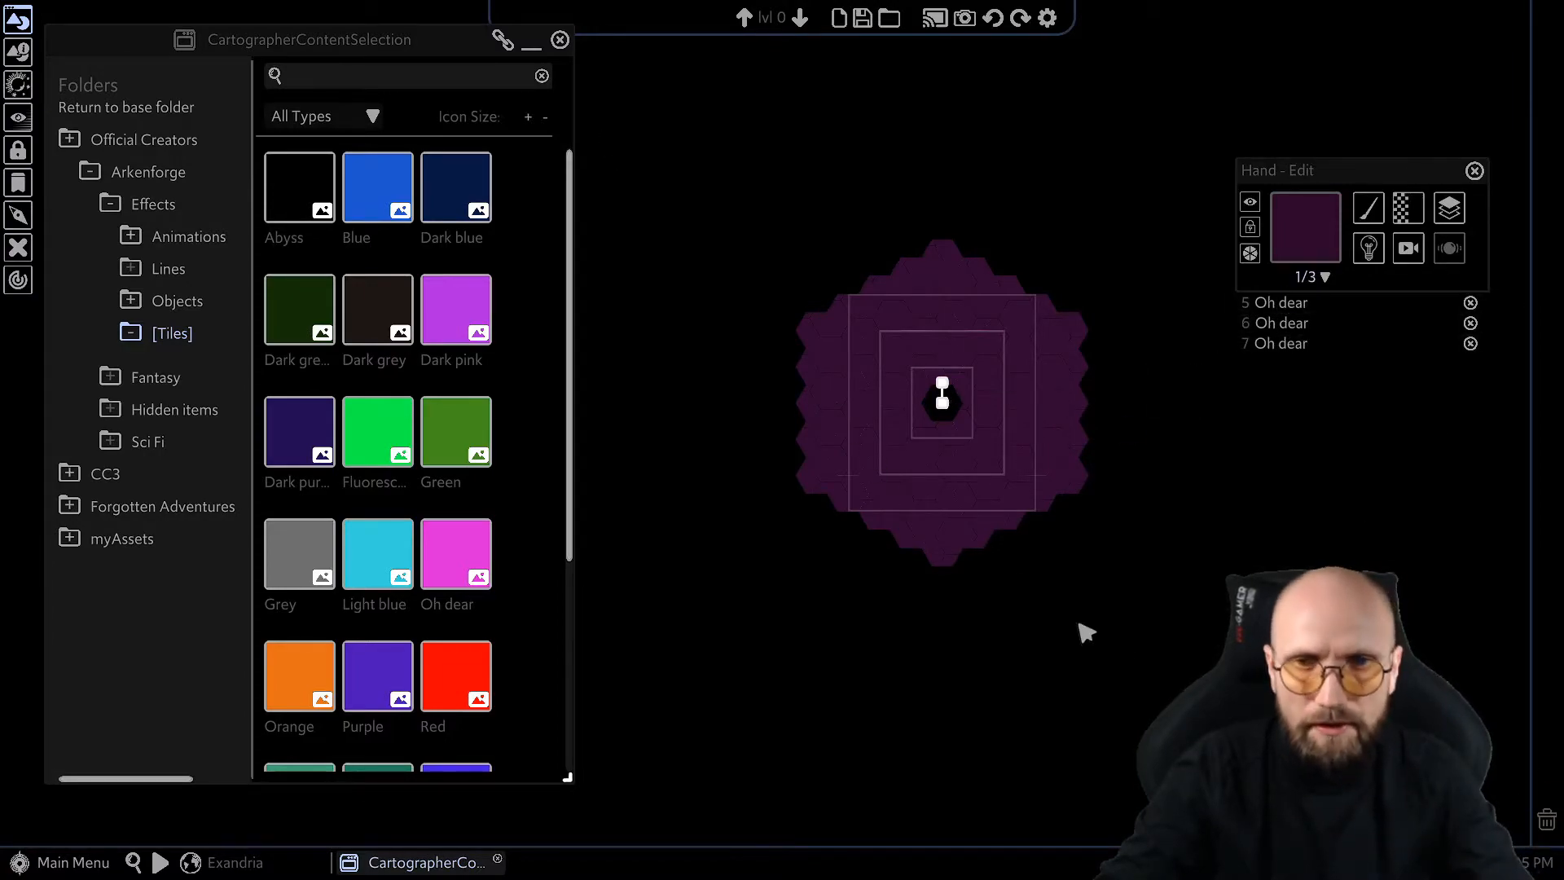
Place a copy of the three selected inner hex rings on the map, centred on Goloko's hex, and deselect it.
left_click_drag(1147, 724, 402, 6)
left_click_drag(875, 594, 984, 97)
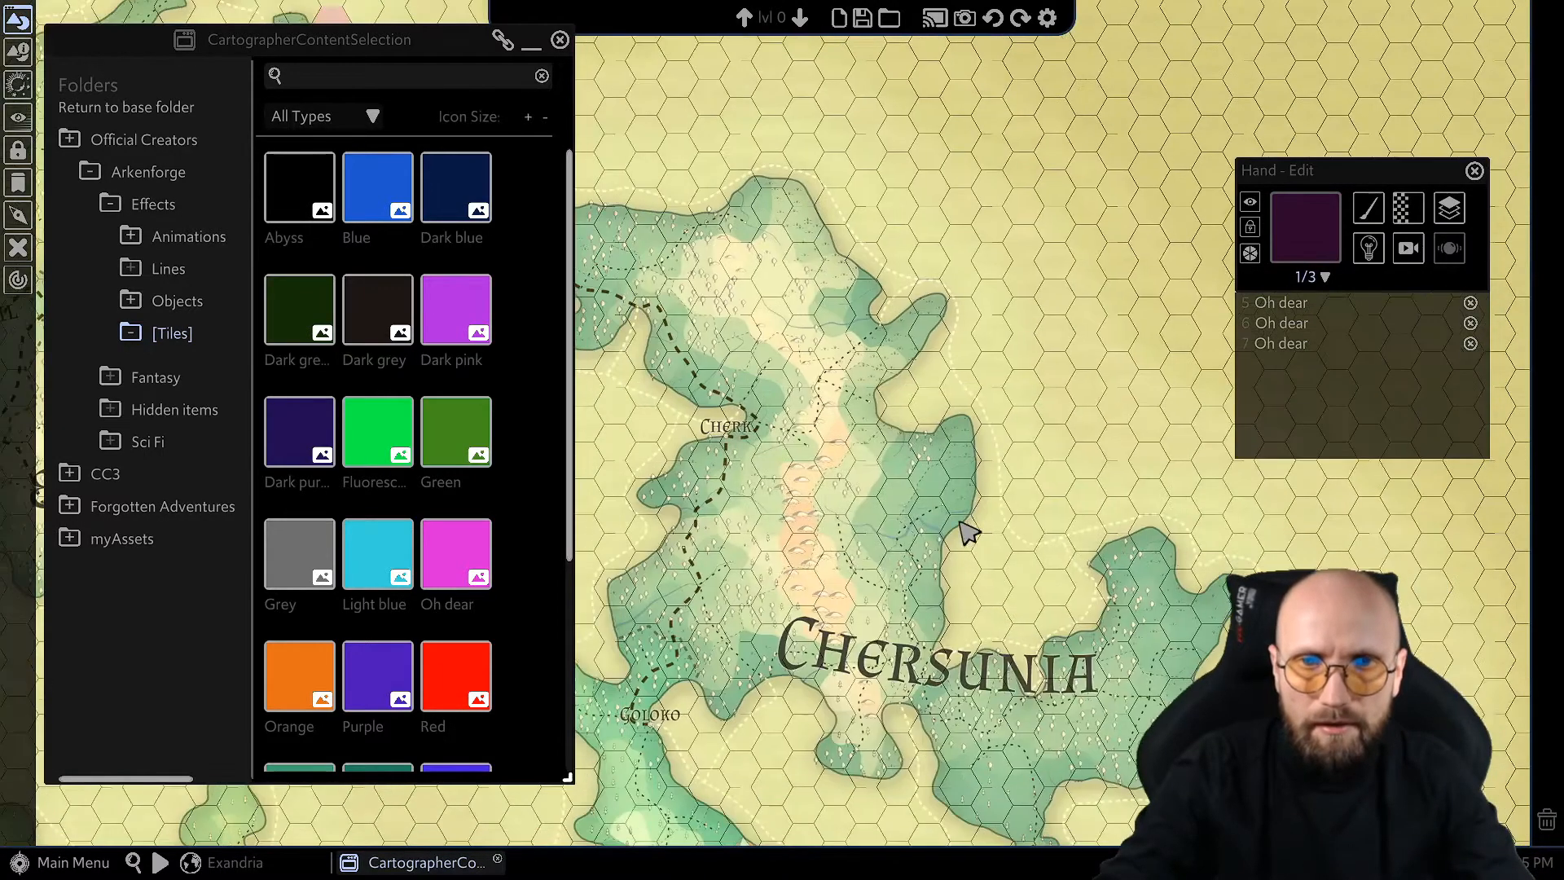
left_click_drag(960, 522, 1035, 222)
scroll(1041, 535, "up", 5)
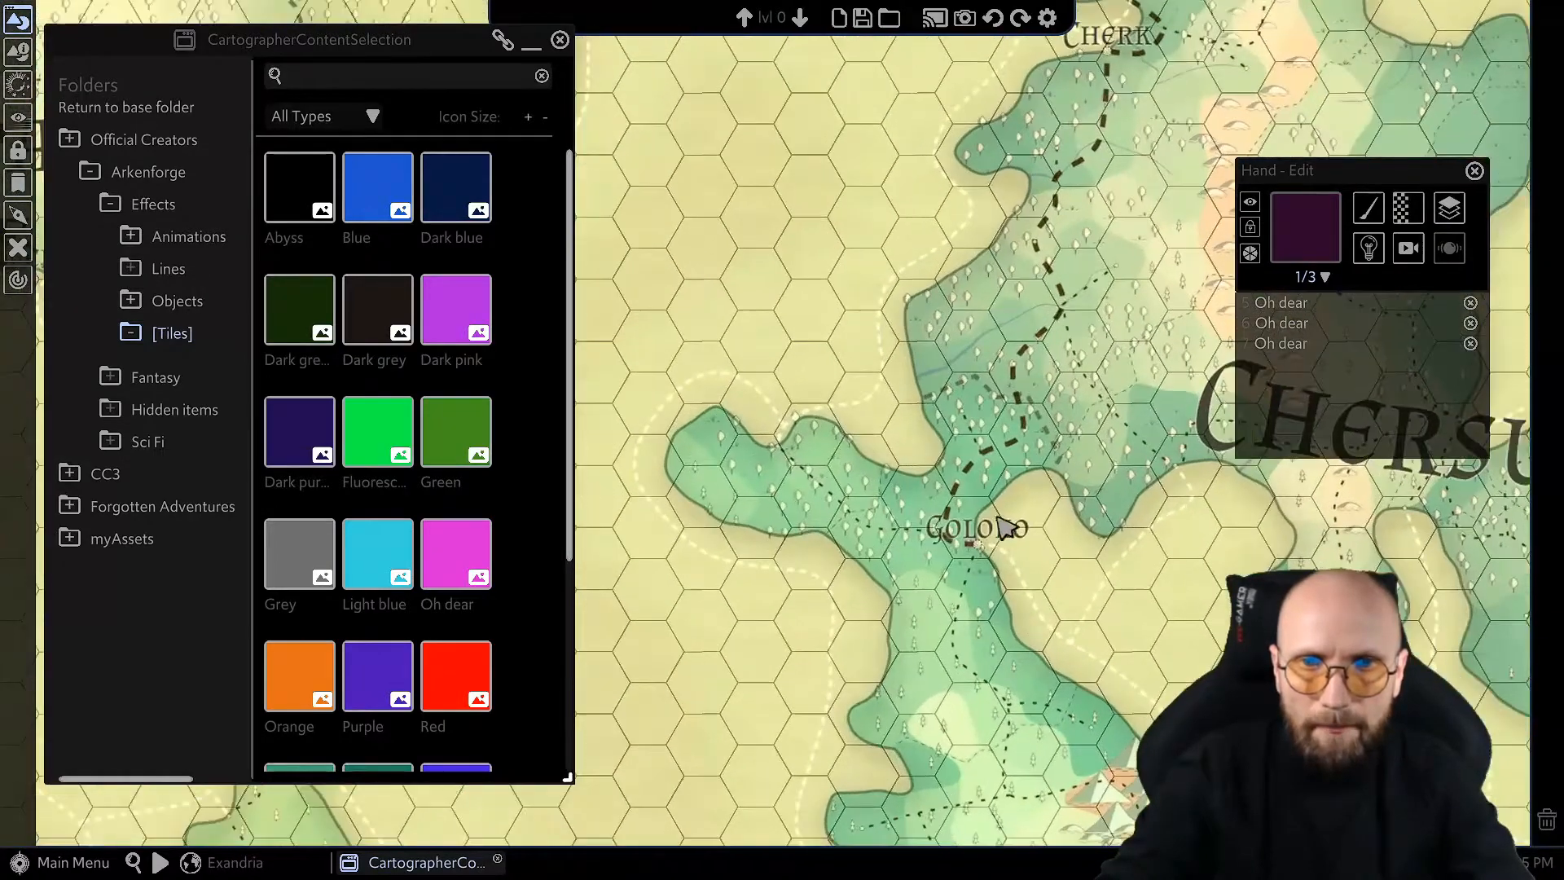
left_click_drag(906, 391, 1068, 515)
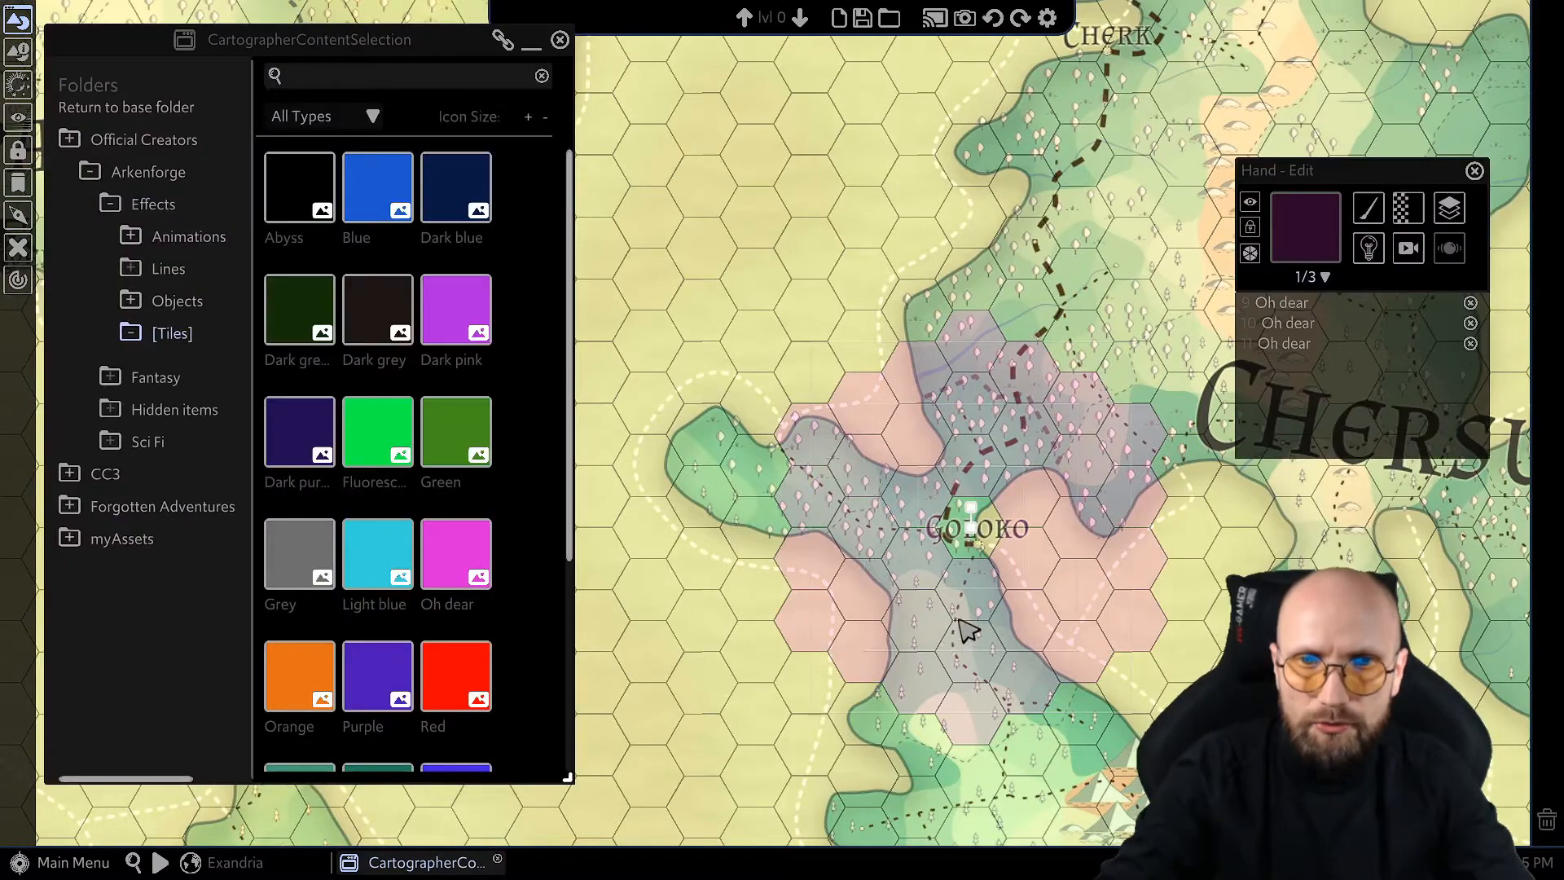
scroll(983, 570, "up", 3)
left_click_drag(864, 589, 981, 531)
left_click(714, 766)
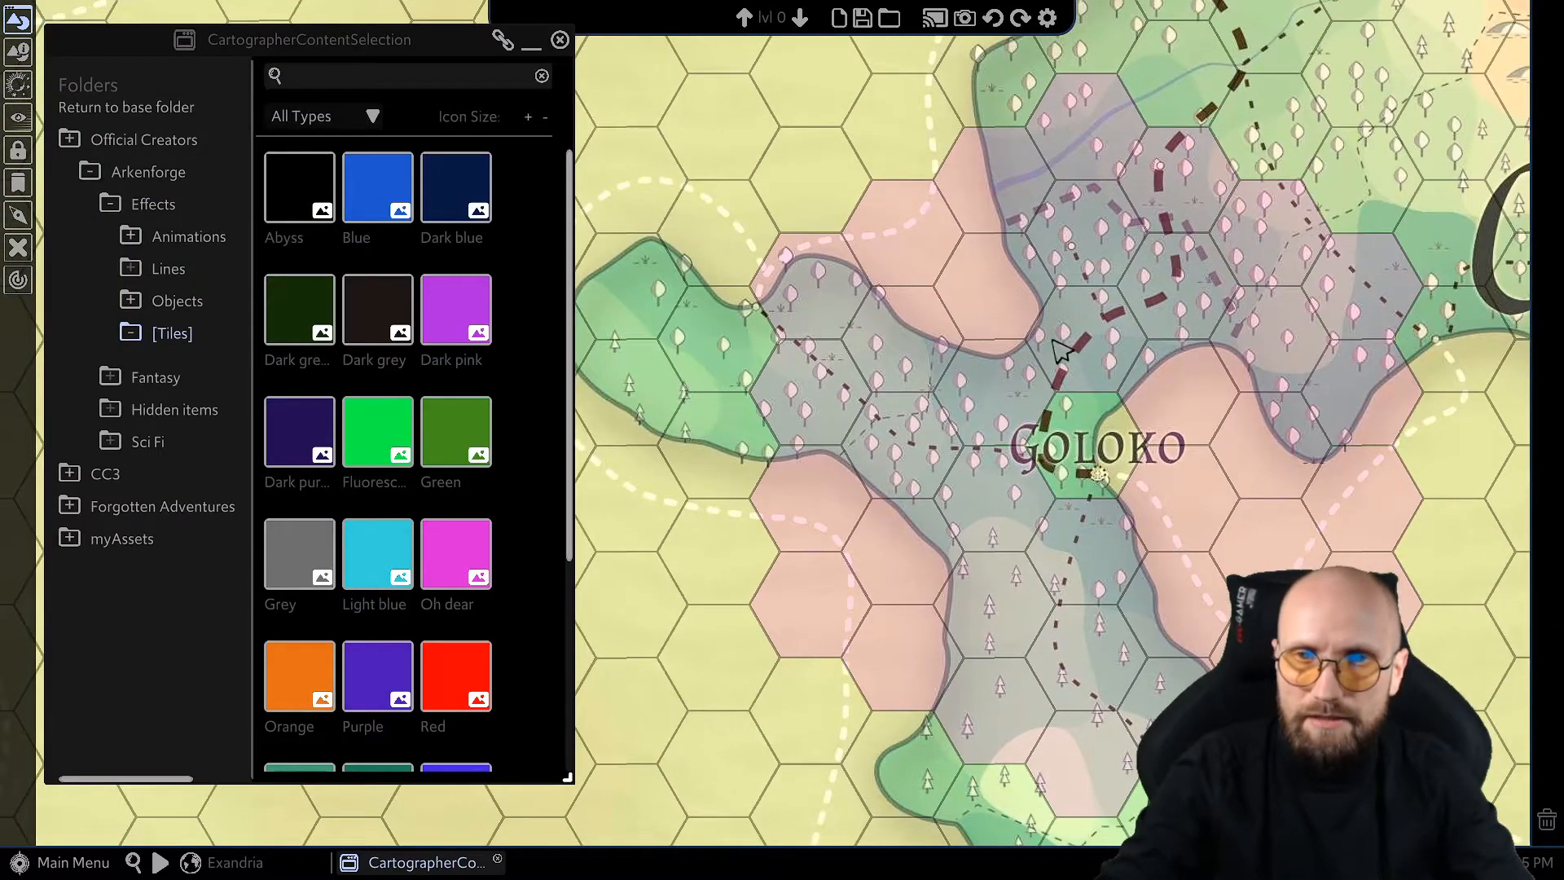
Close the asset selection window and select the three hex rings around Goloko.
scroll(1061, 351, "down", 1)
left_click(559, 39)
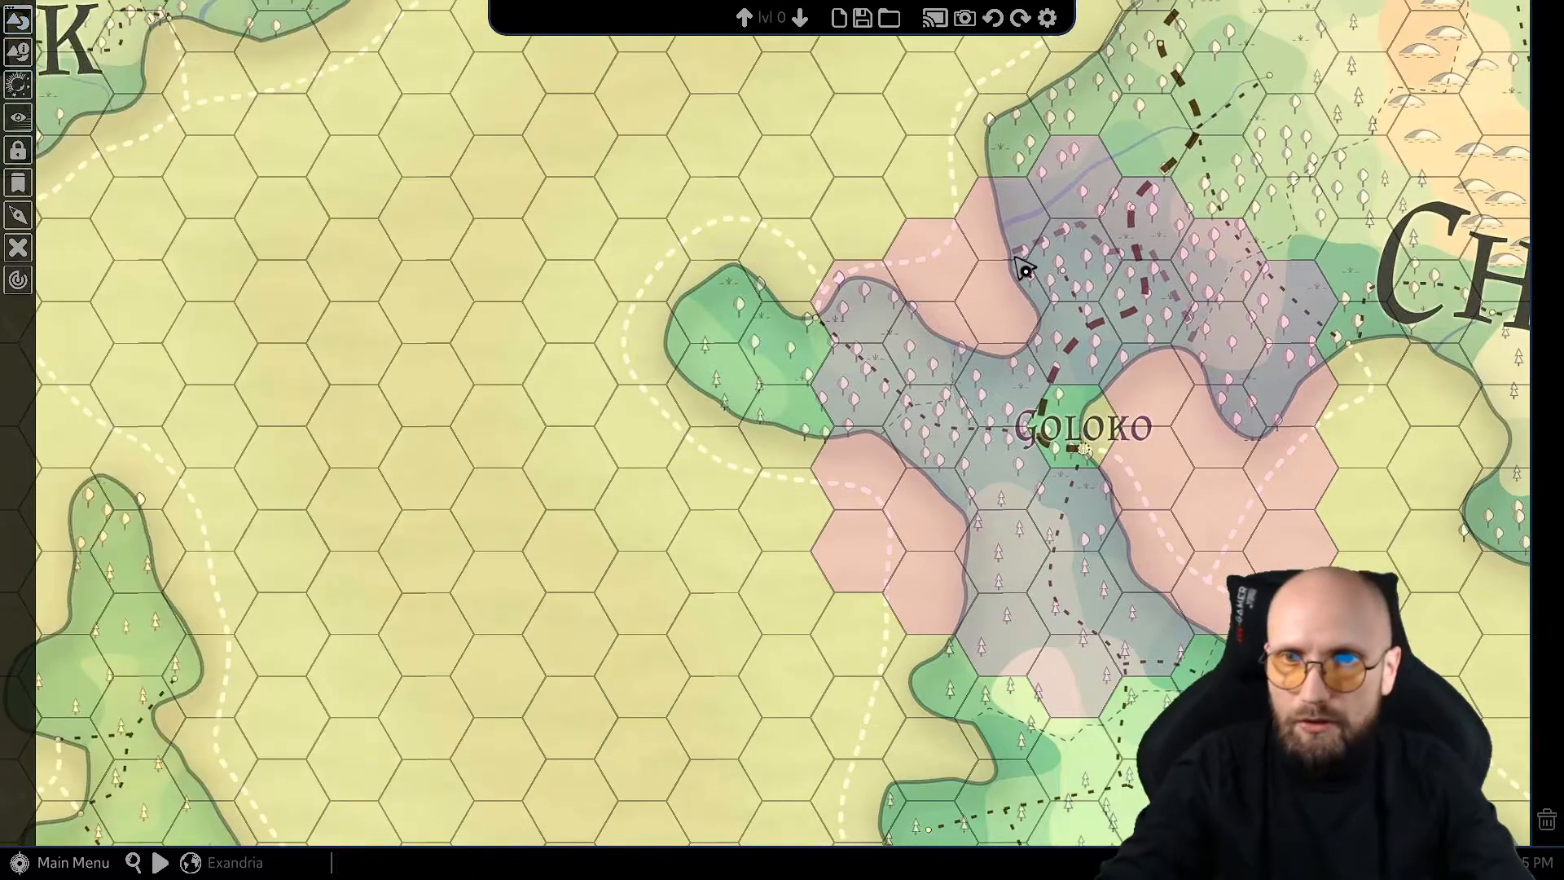
left_click_drag(1019, 264, 660, 234)
left_click_drag(526, 140, 681, 506)
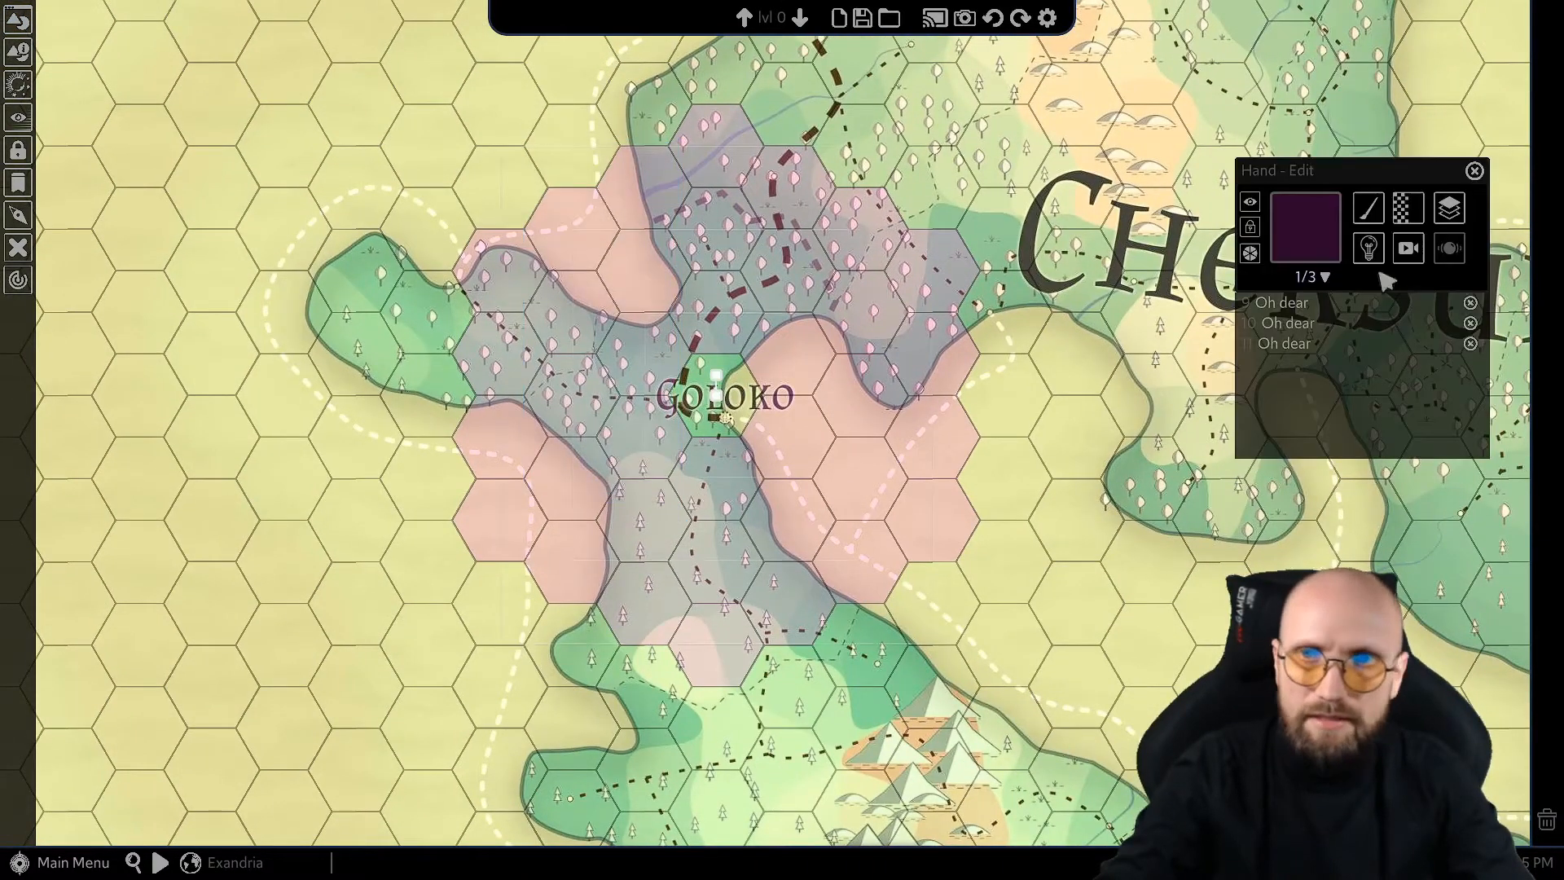
Review the colour and opacity options for the Goloko rings and try to adjust their hue.
key("h")
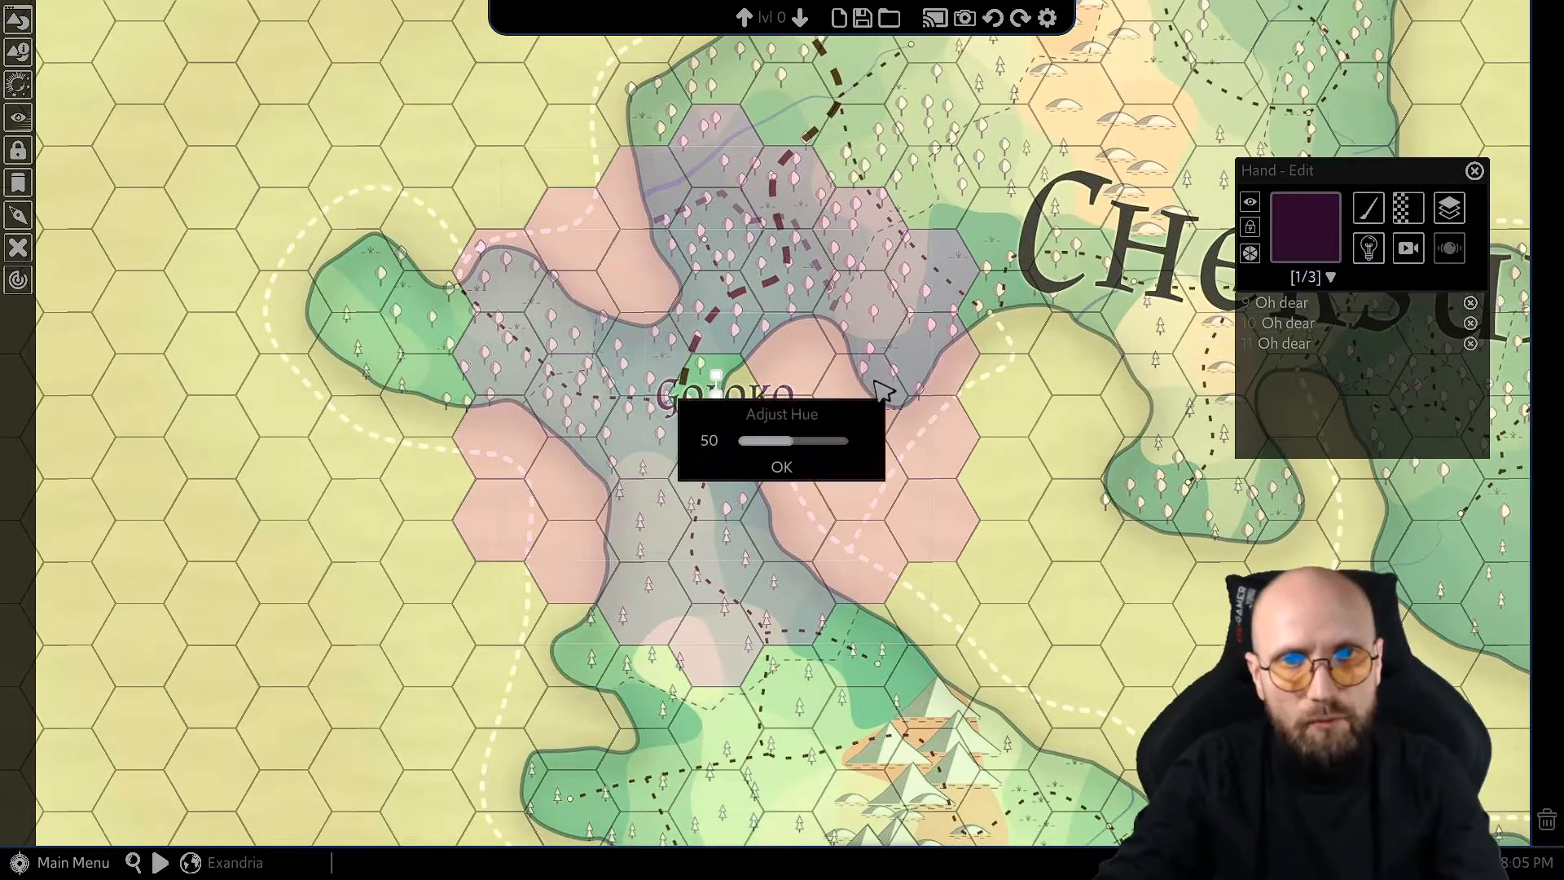
left_click_drag(799, 405, 563, 307)
left_click(1450, 208)
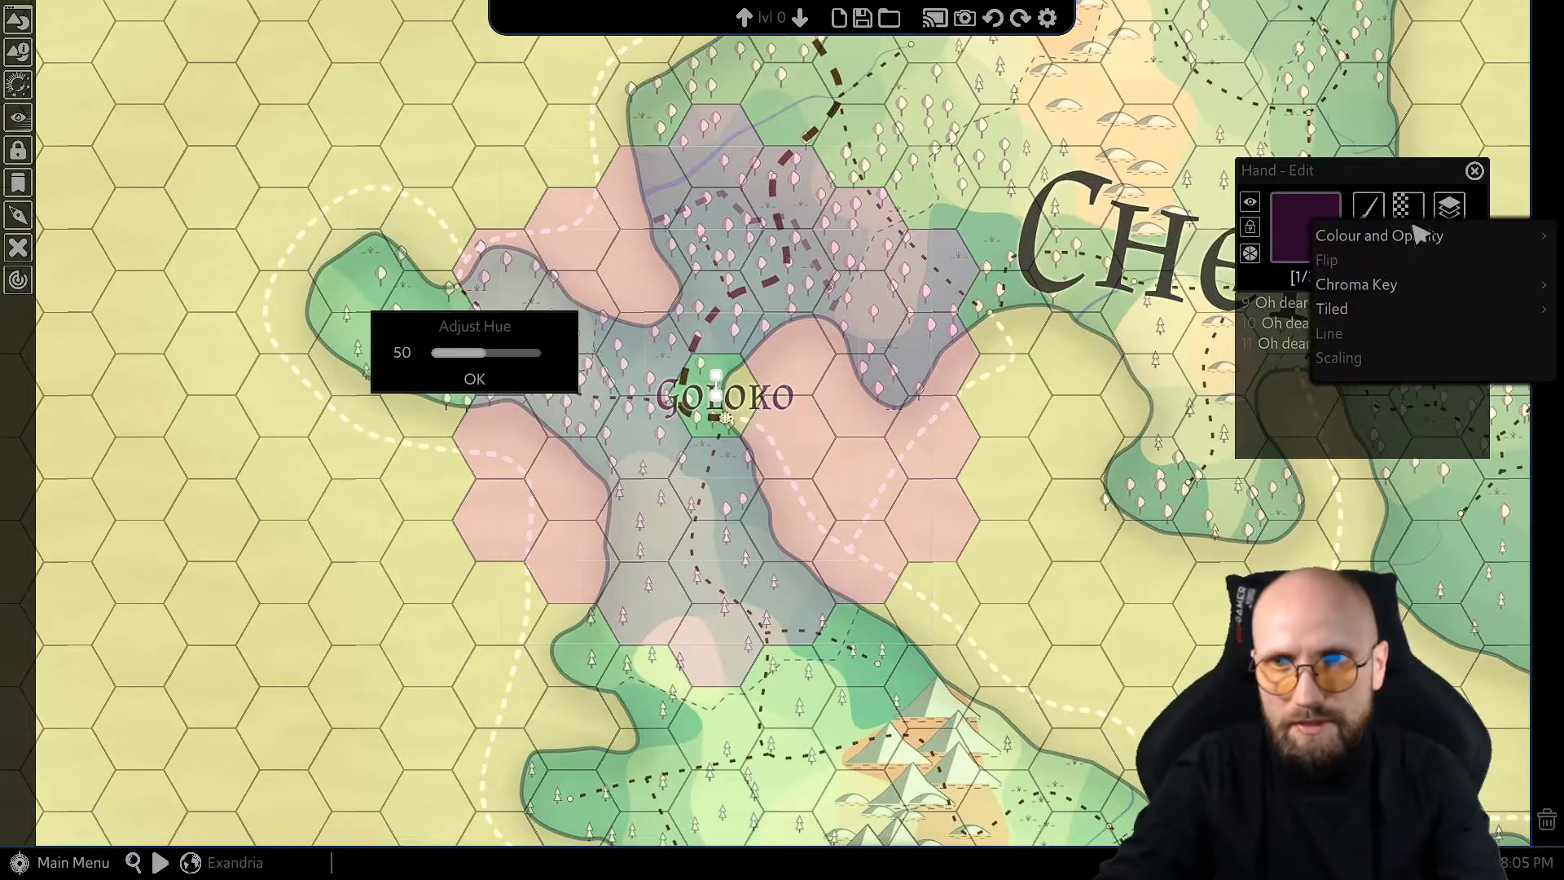
mouse_move(1428, 236)
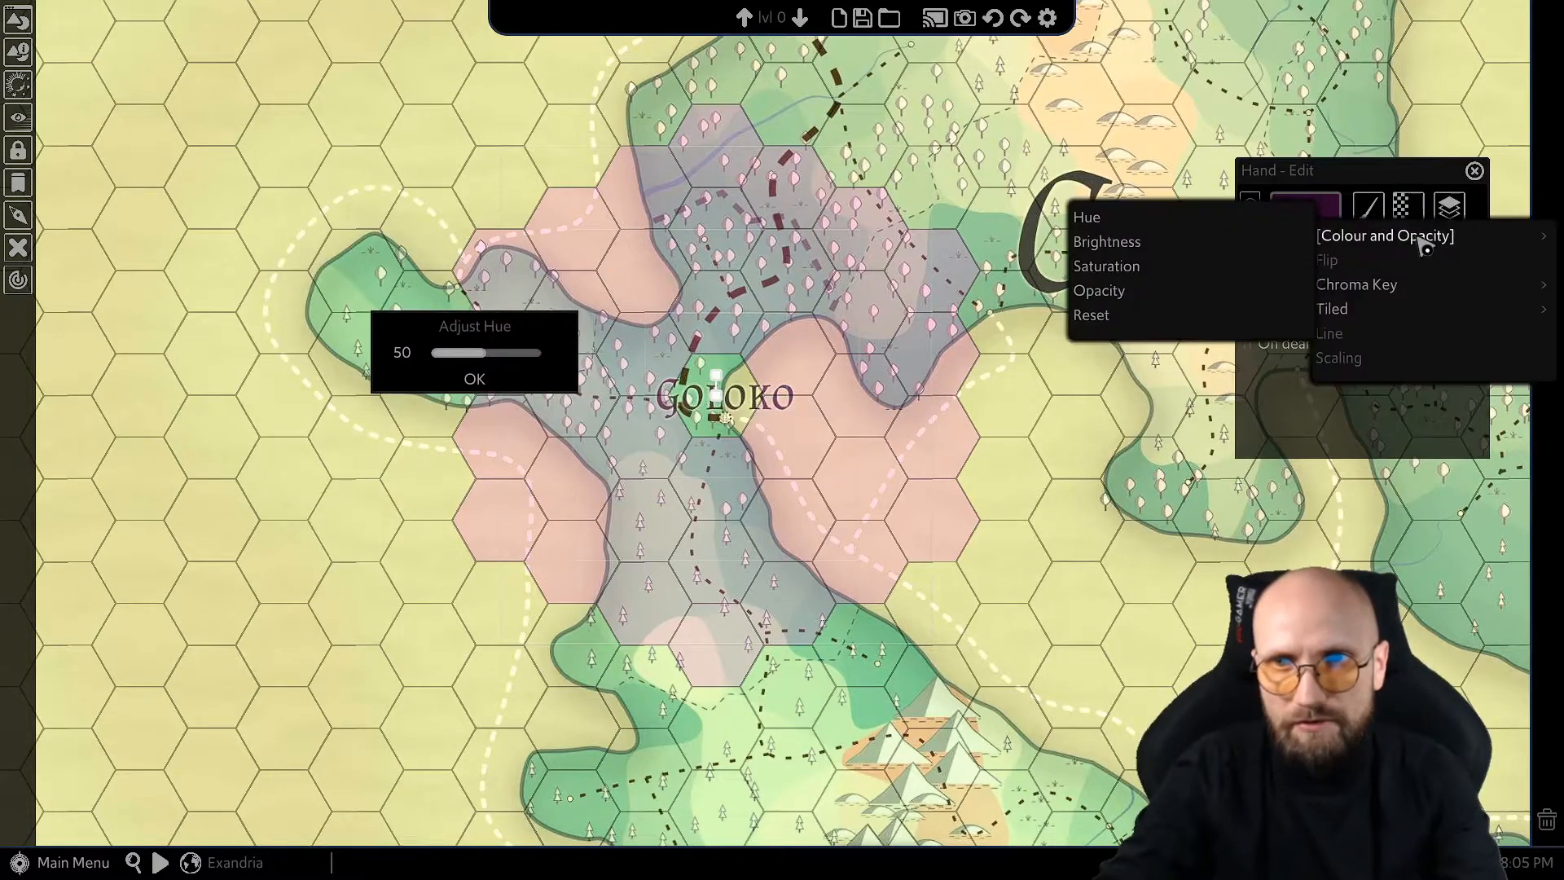
left_click(1388, 153)
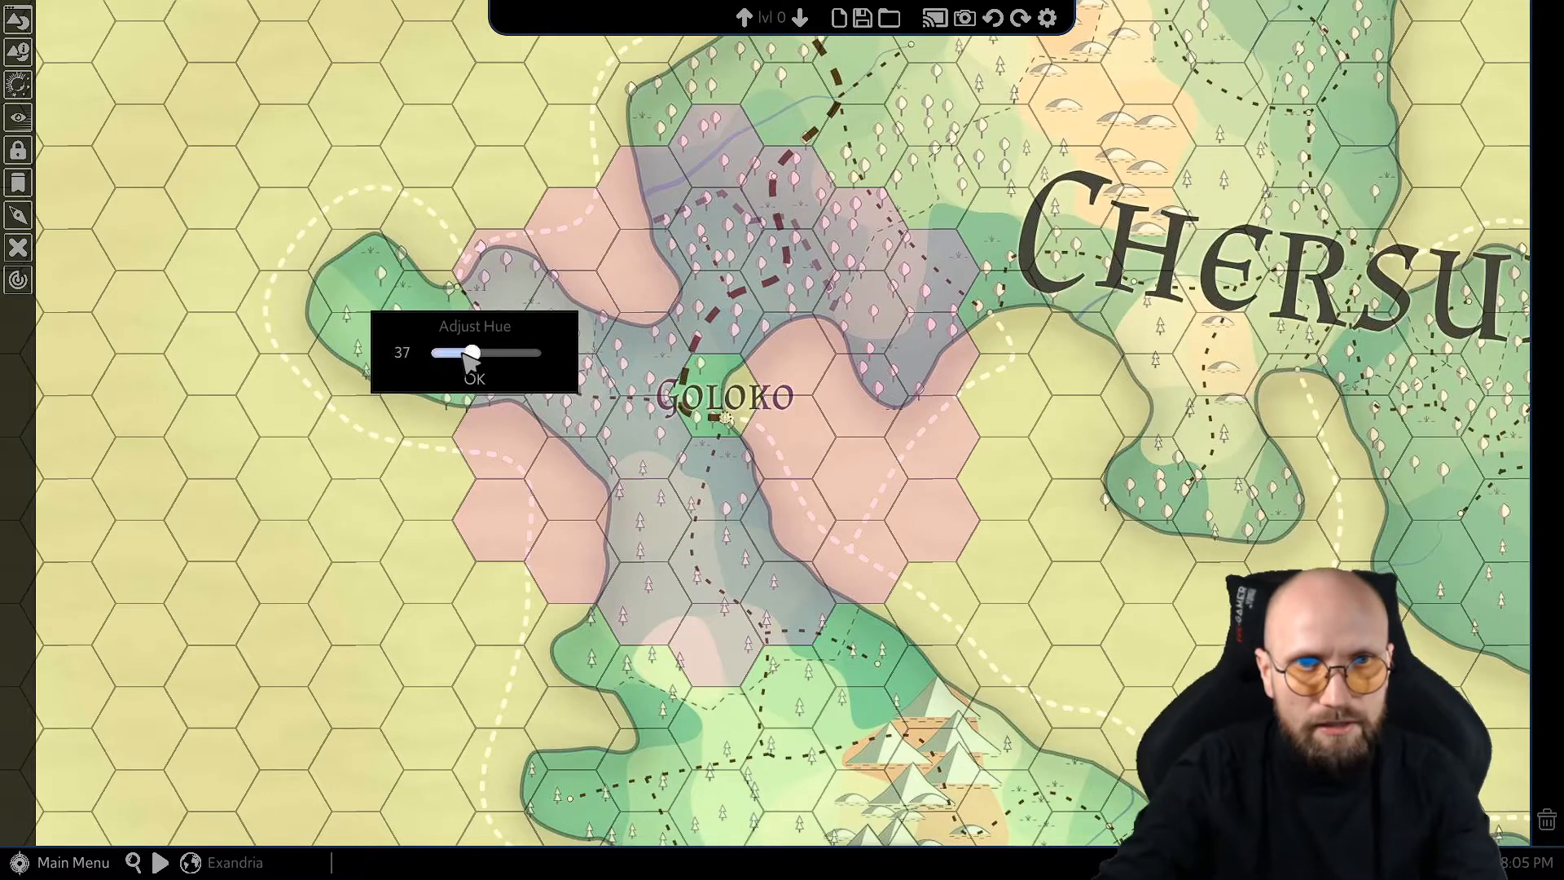
left_click(674, 312)
left_click(475, 379)
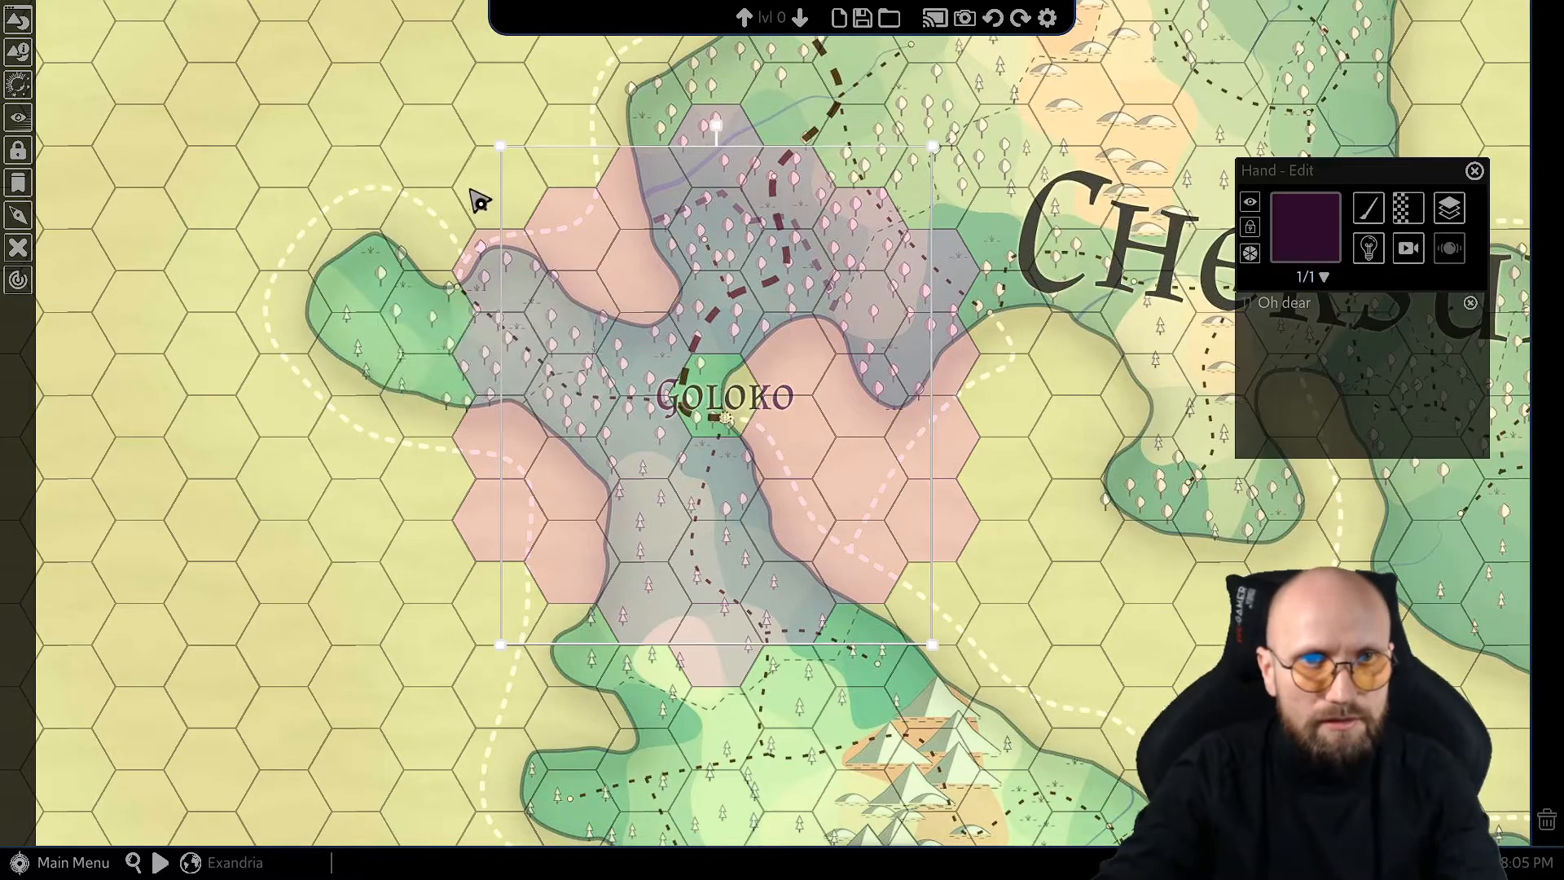
left_click(383, 129)
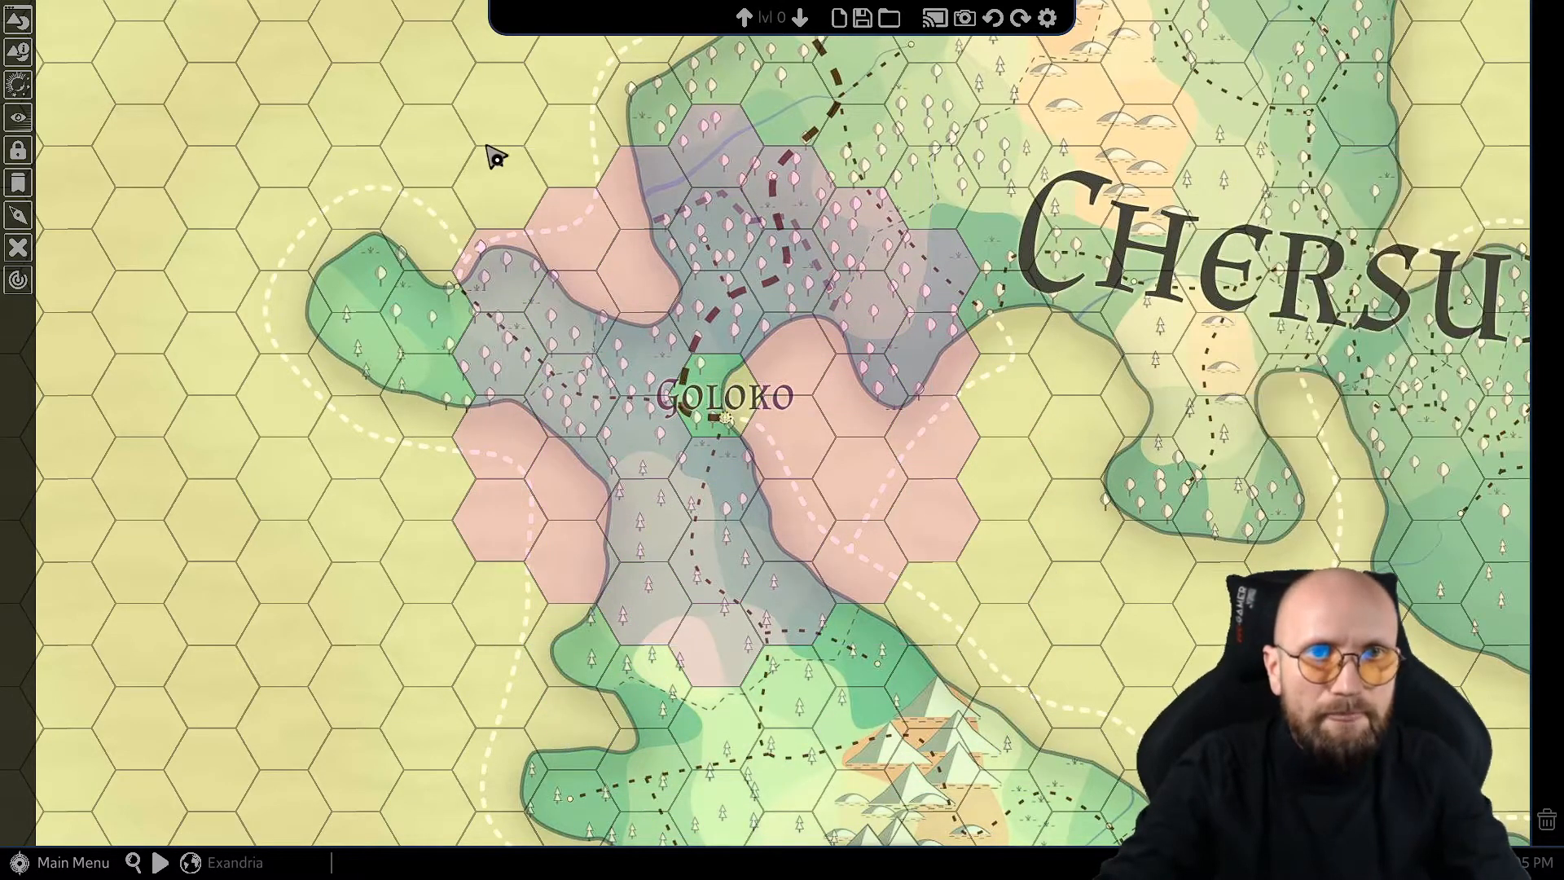
Select the three hex rings around Goloko and set their hue to 40 to turn them blue.
left_click_drag(500, 148, 636, 481)
key("h")
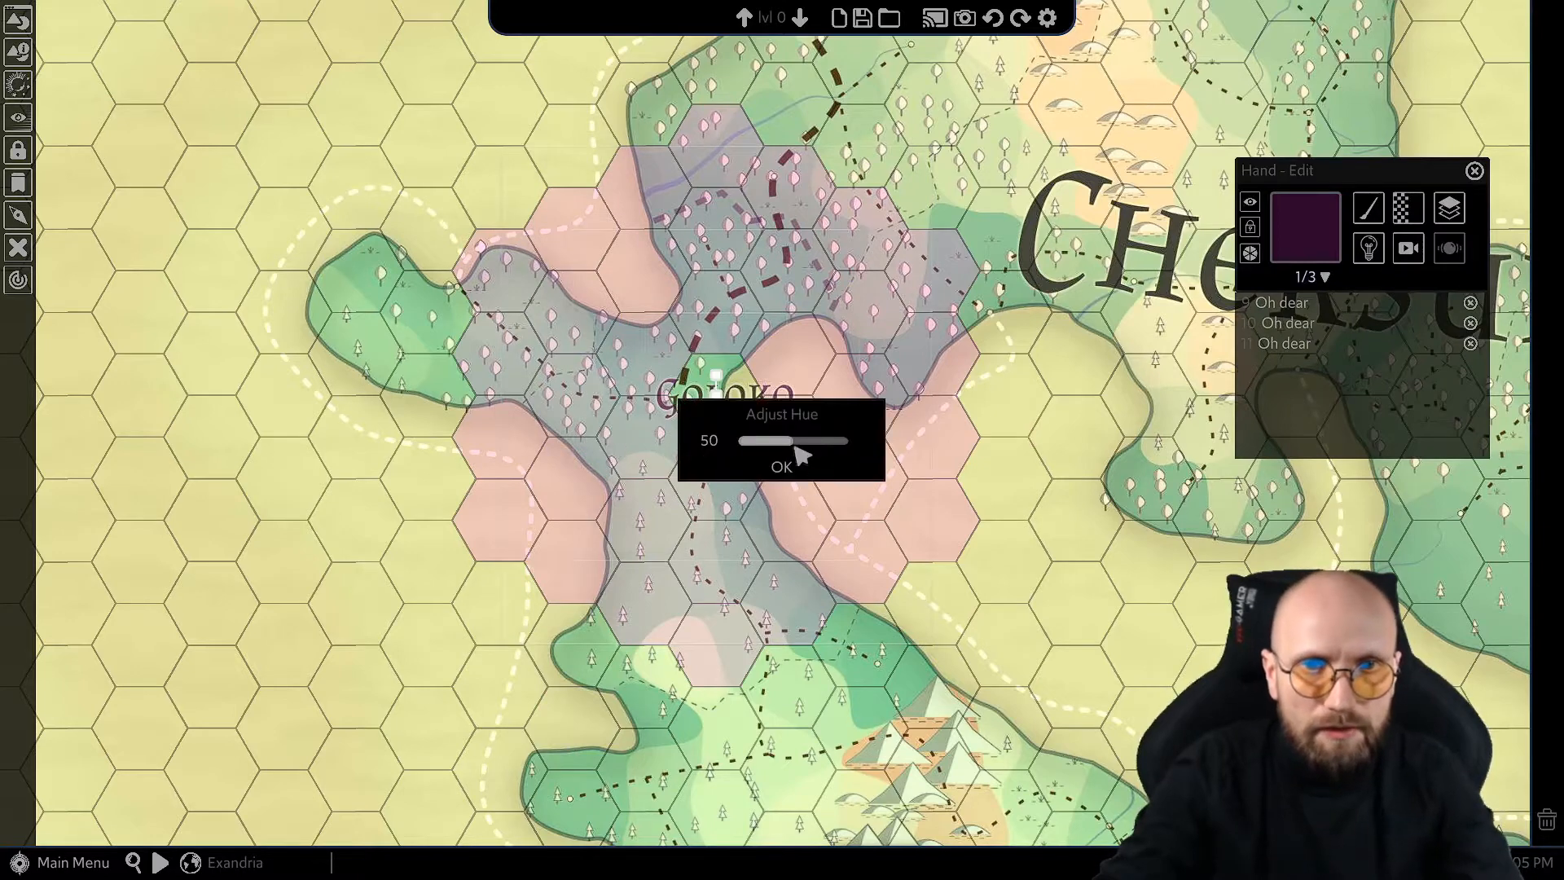
mouse_move(782, 448)
left_mouse_down()
mouse_move(751, 447)
mouse_move(784, 443)
left_mouse_up()
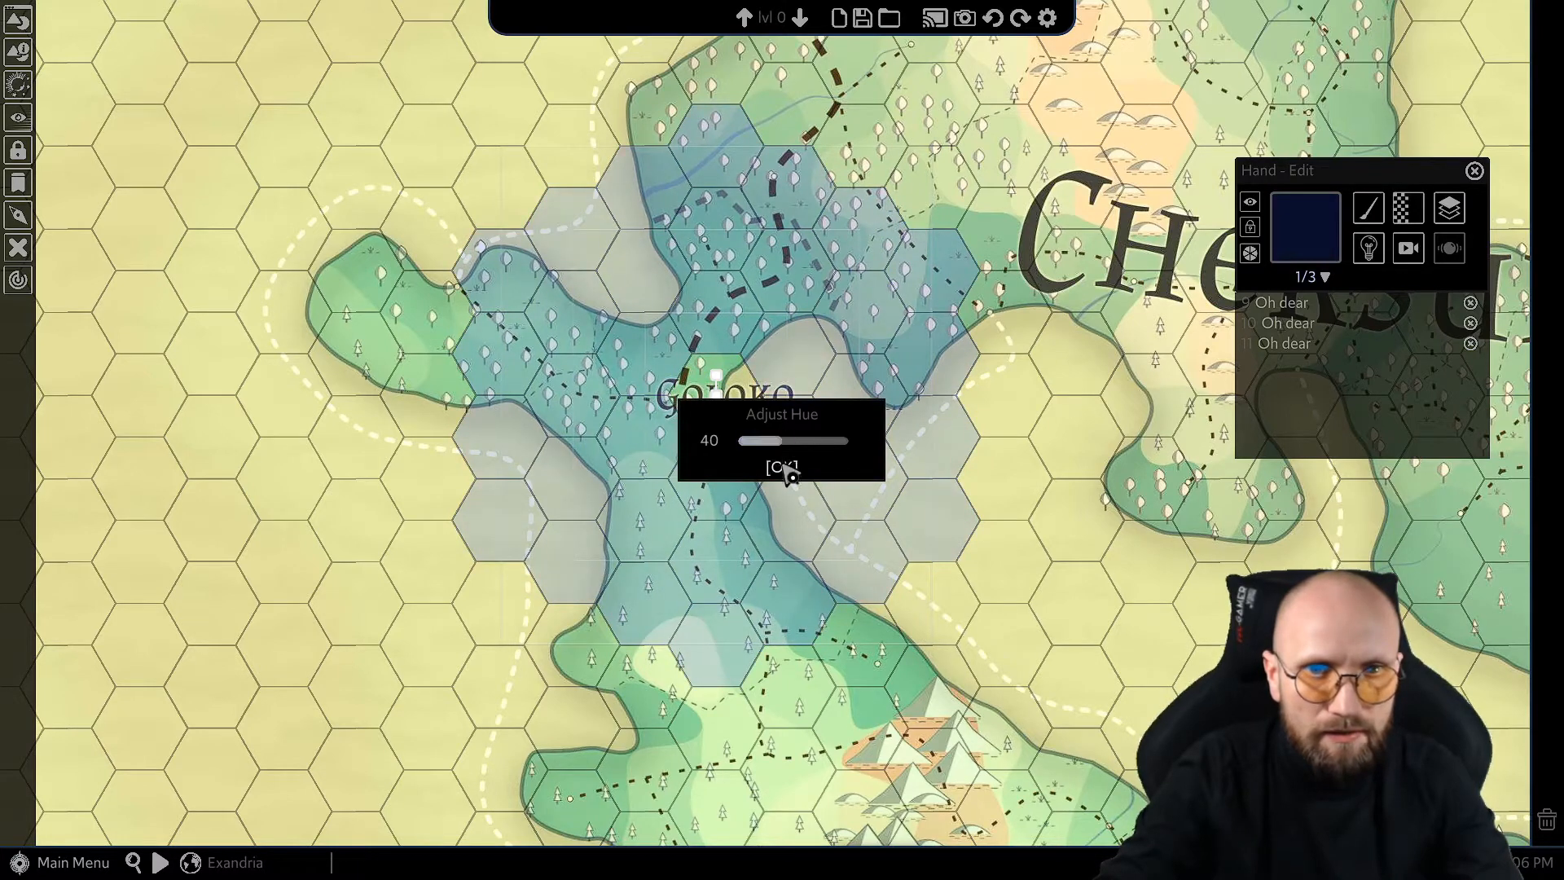
left_click(783, 467)
Raise the Goloko rings' saturation to about 83, brightness to about 57 and opacity above 20, and deselect them.
key("s")
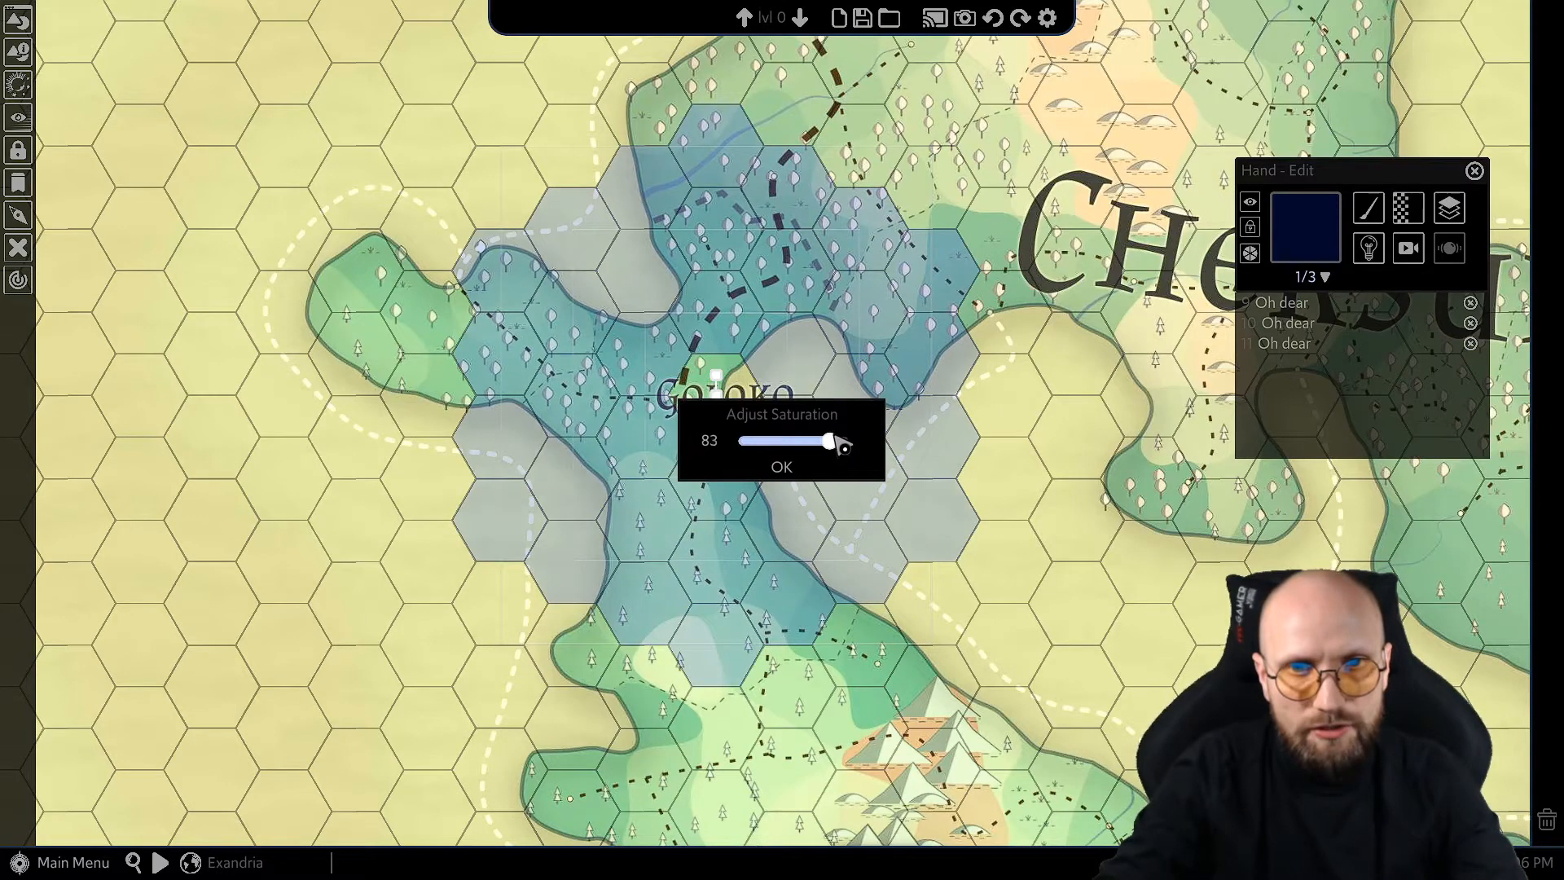
left_click(782, 468)
key("b")
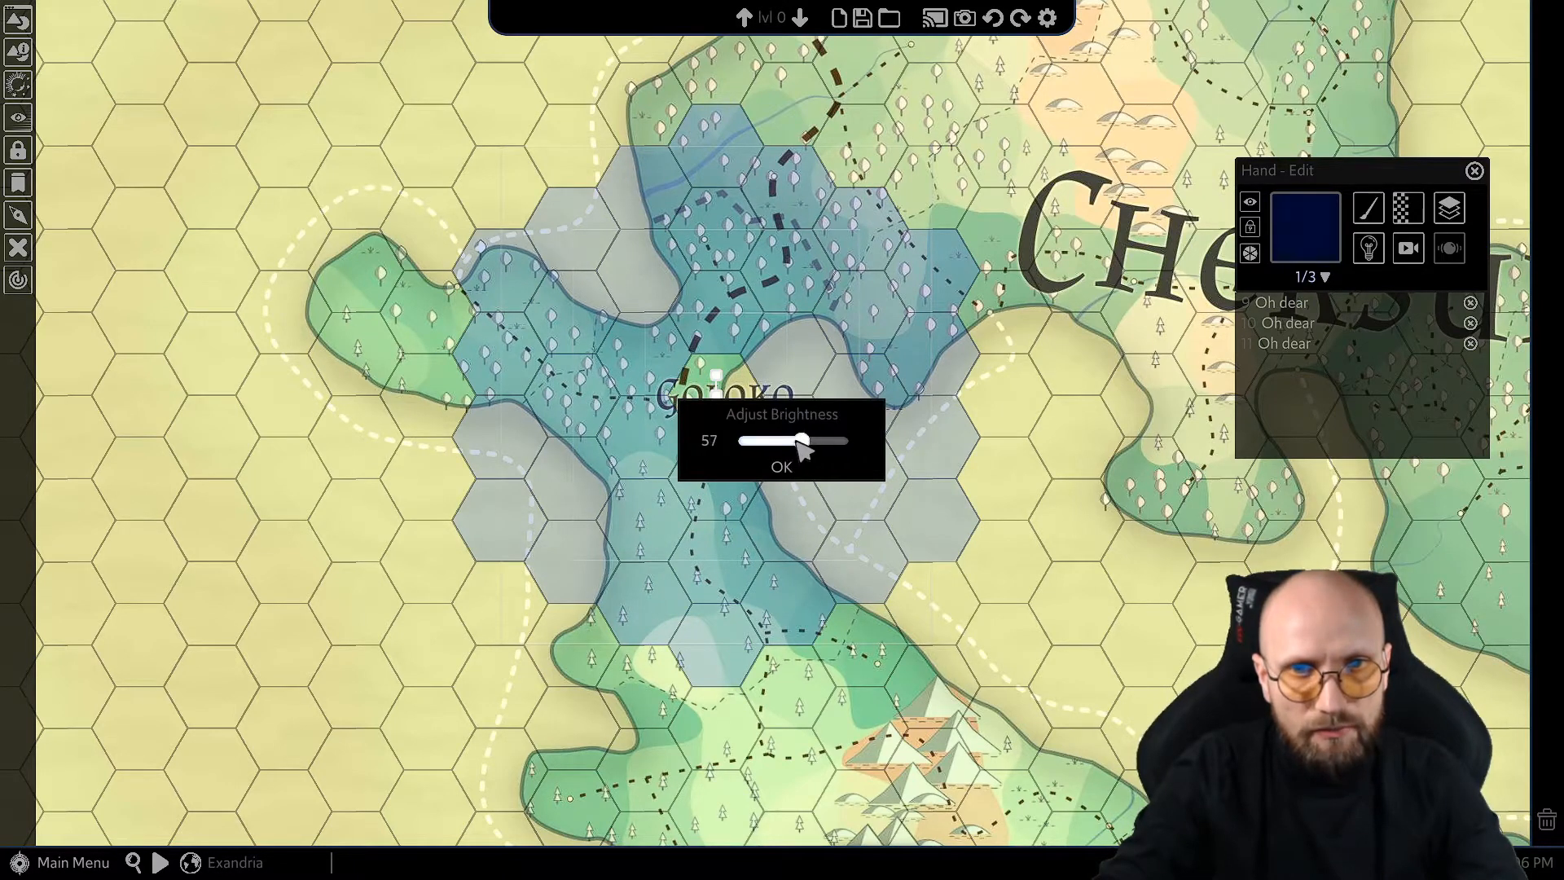
left_click(789, 470)
key("o")
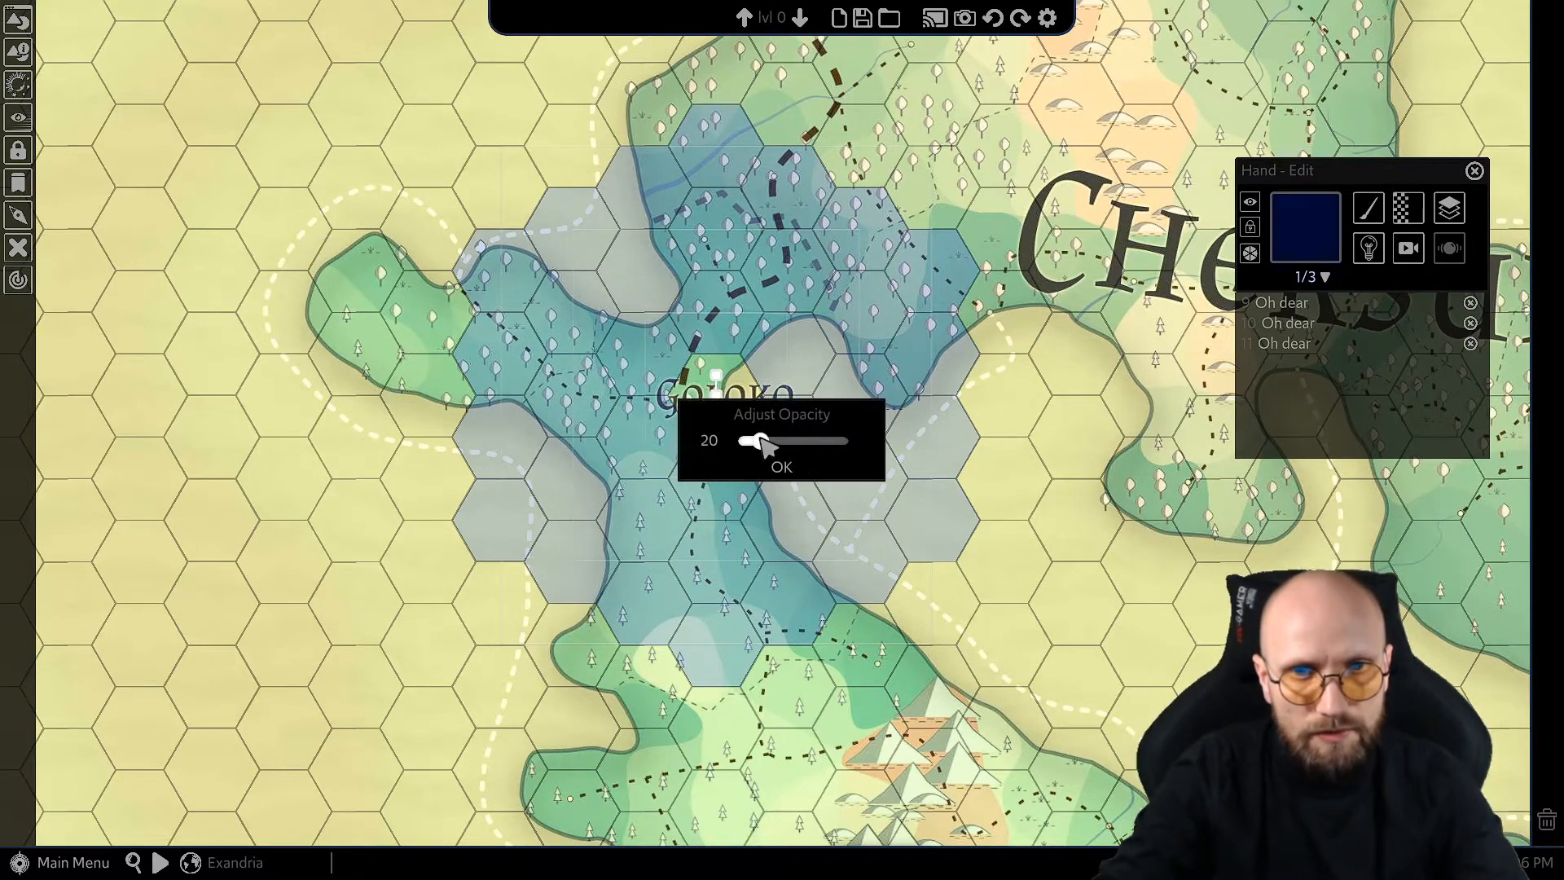
left_click_drag(763, 439, 772, 438)
left_click(781, 466)
scroll(432, 471, "down", 6)
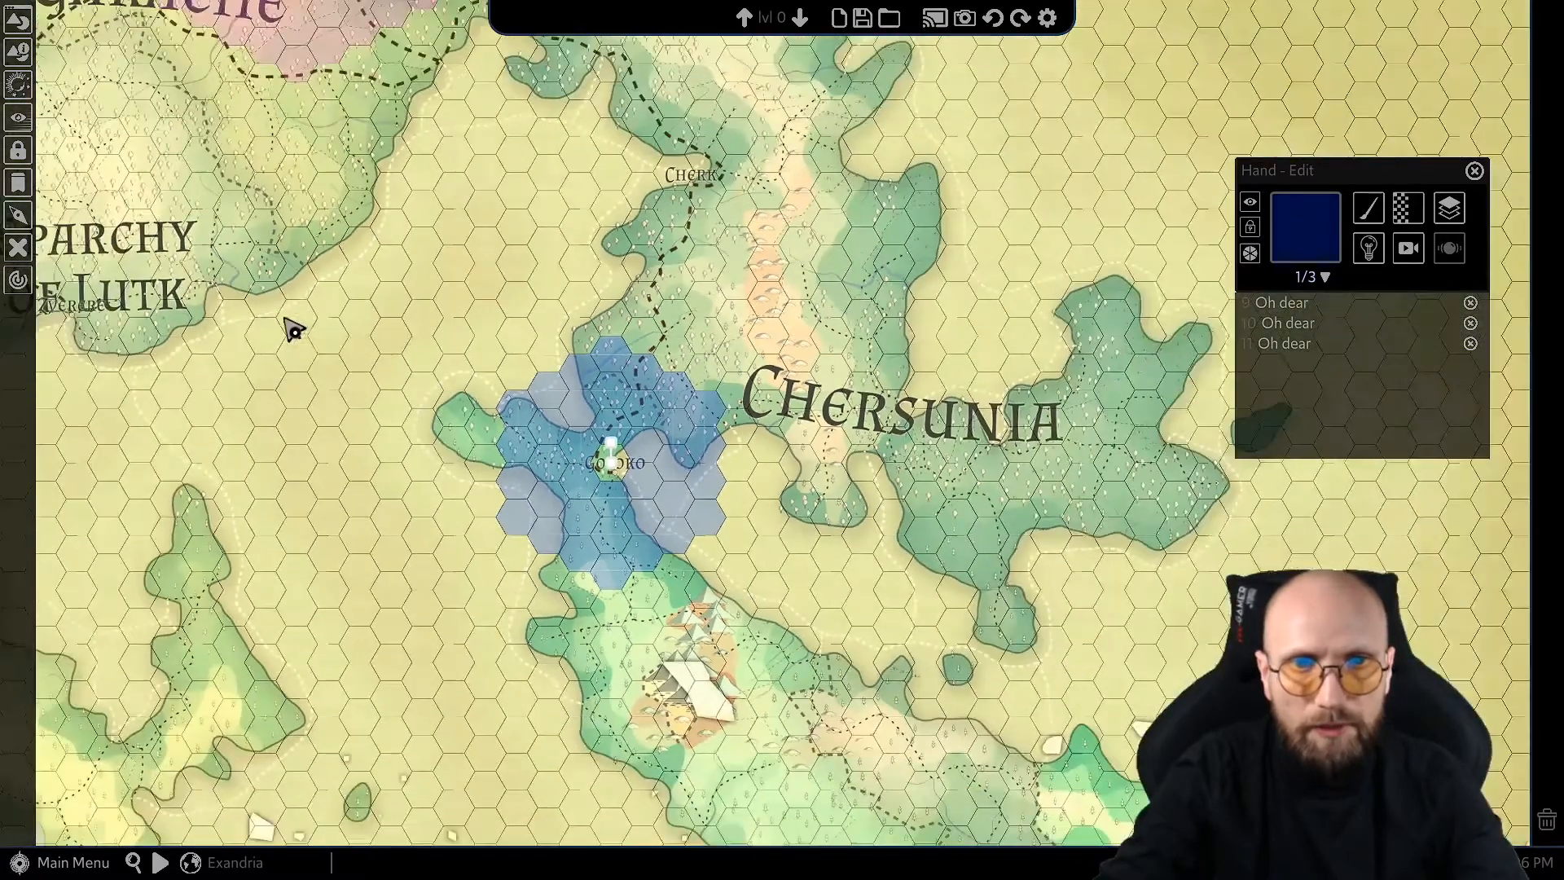
left_click_drag(294, 330, 618, 478)
scroll(664, 465, "down", 4)
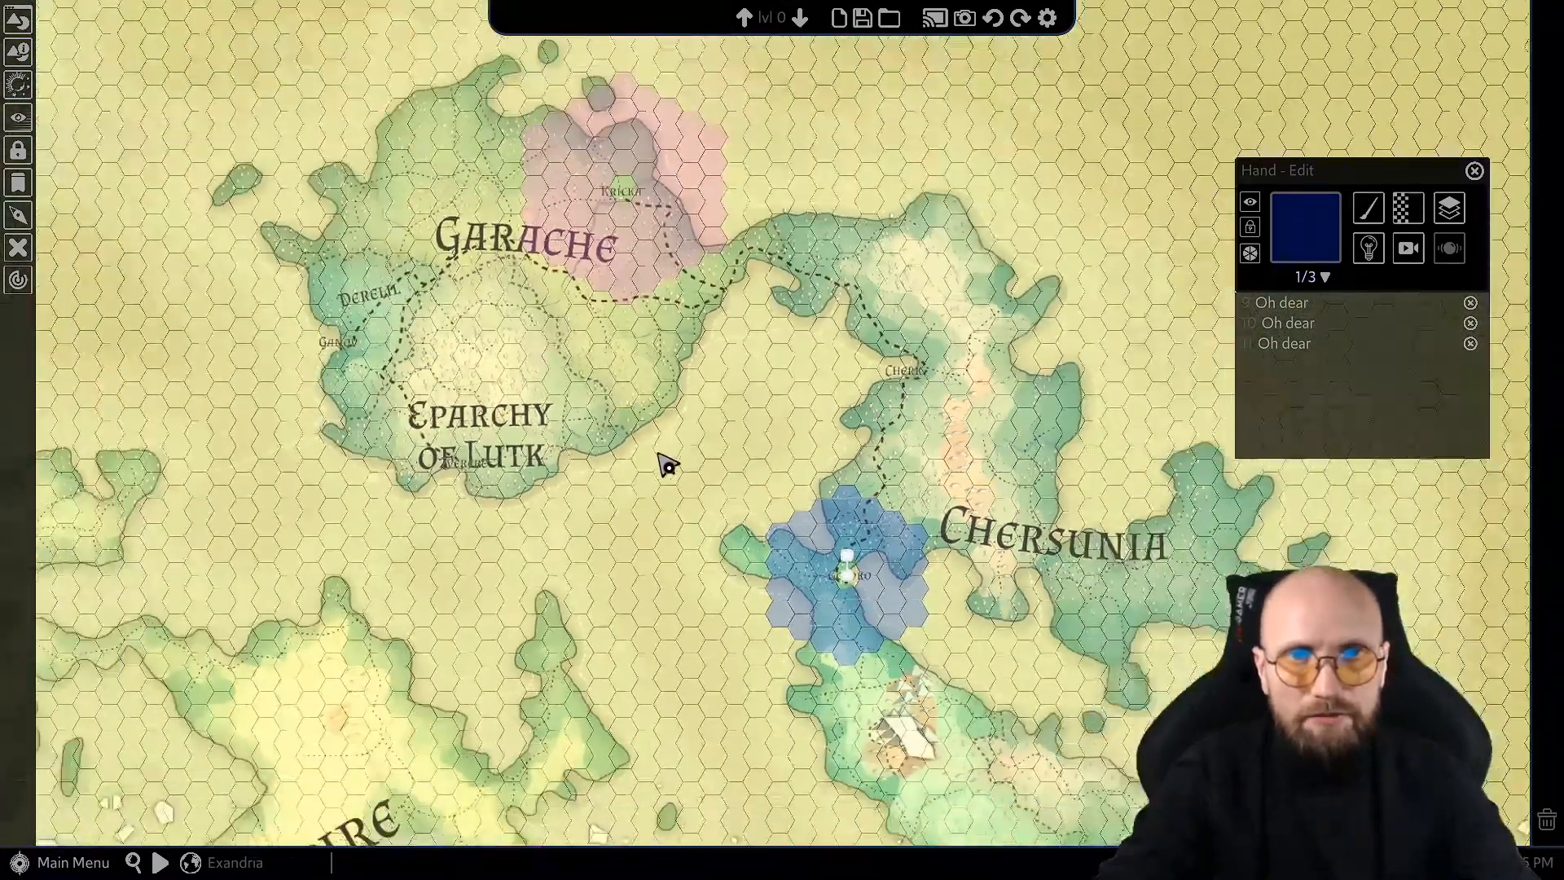
left_click(681, 447)
Select the three blue rings around Goloko and place a copy over the Garache label, overlapping Kricka's pink rings.
left_click_drag(711, 429, 877, 468)
scroll(877, 468, "up", 3)
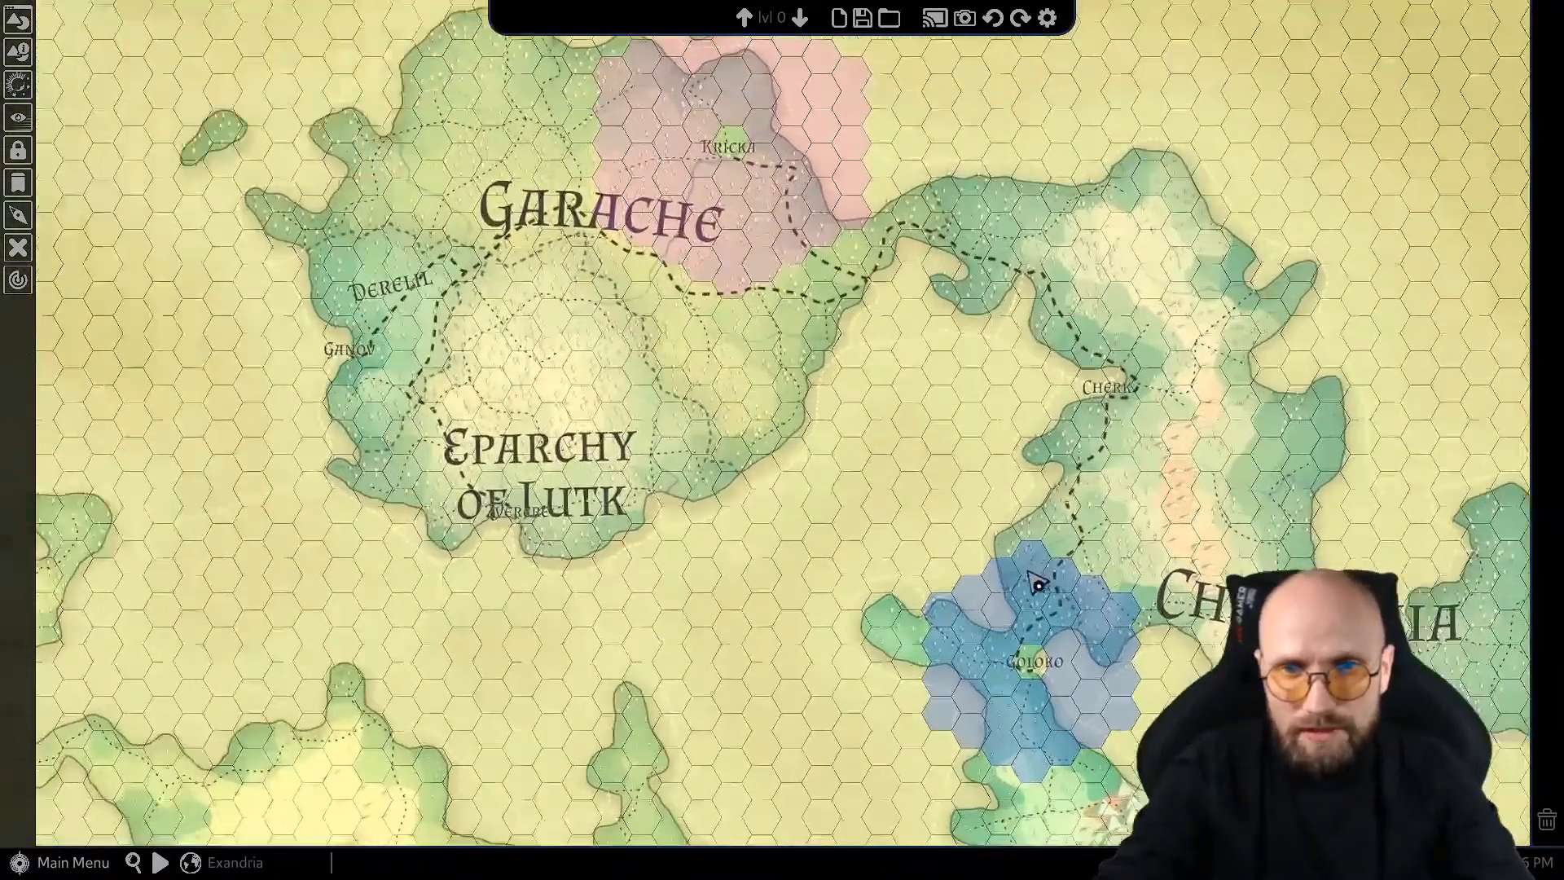
left_click_drag(839, 523, 1137, 782)
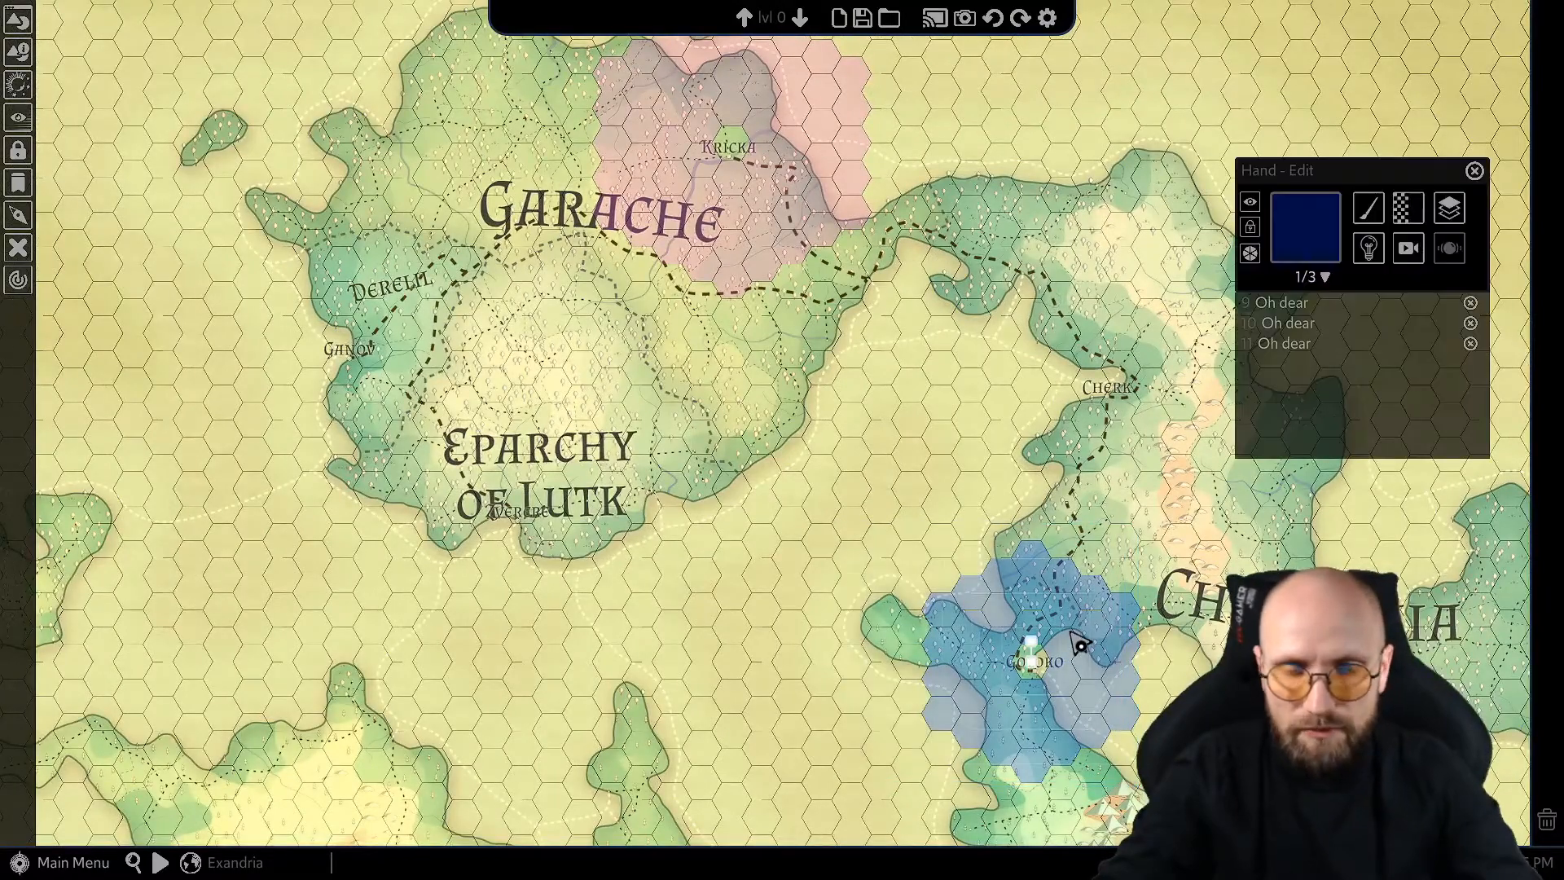
left_click_drag(755, 382, 877, 530)
scroll(750, 408, "up", 4)
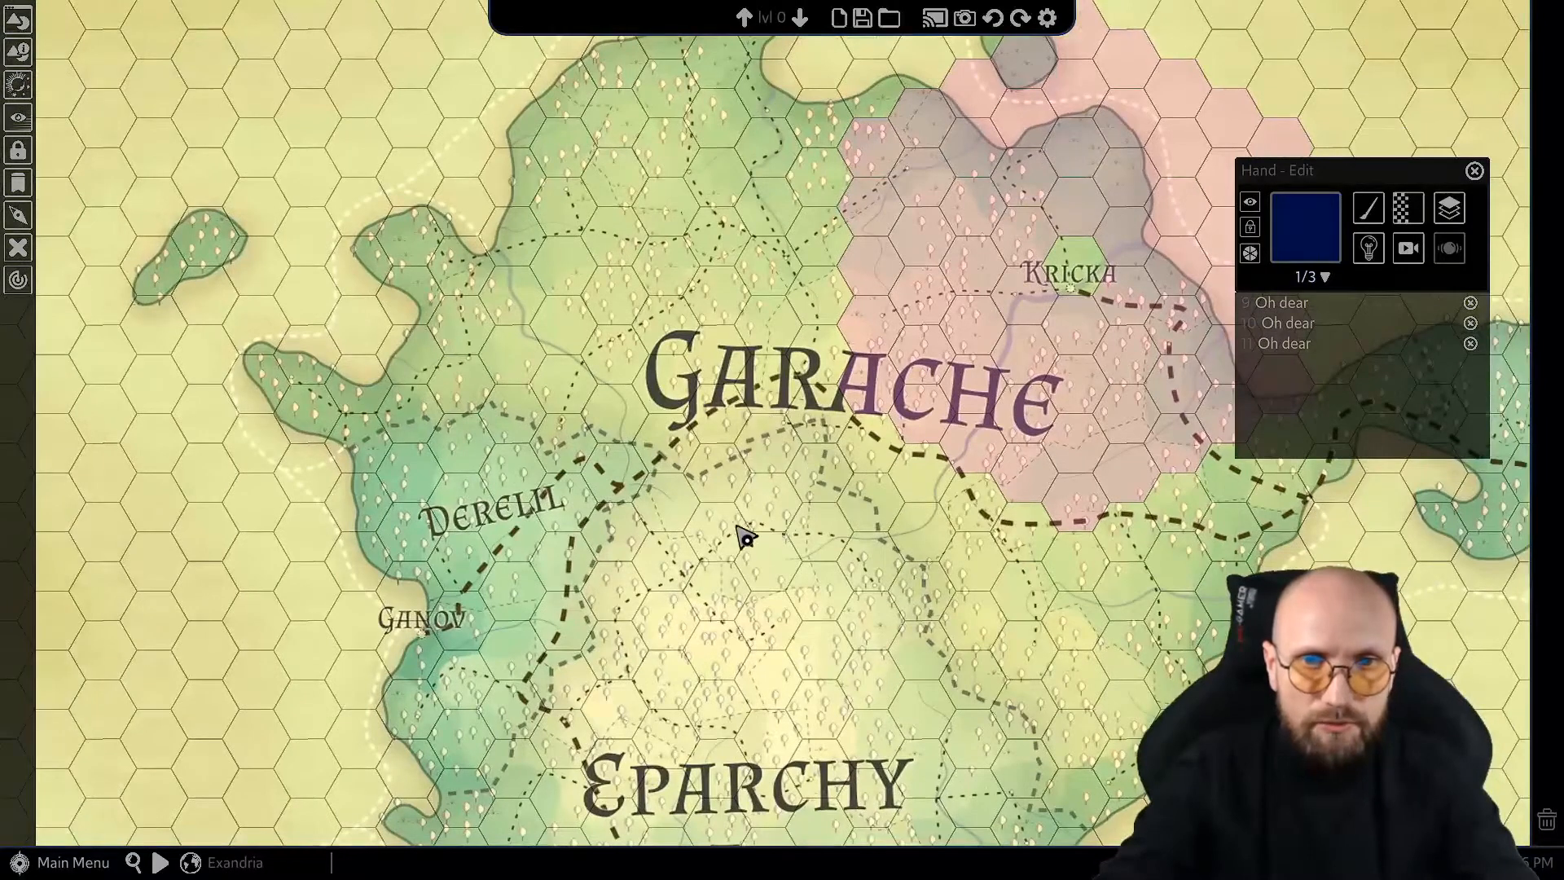
left_click_drag(568, 342, 736, 685)
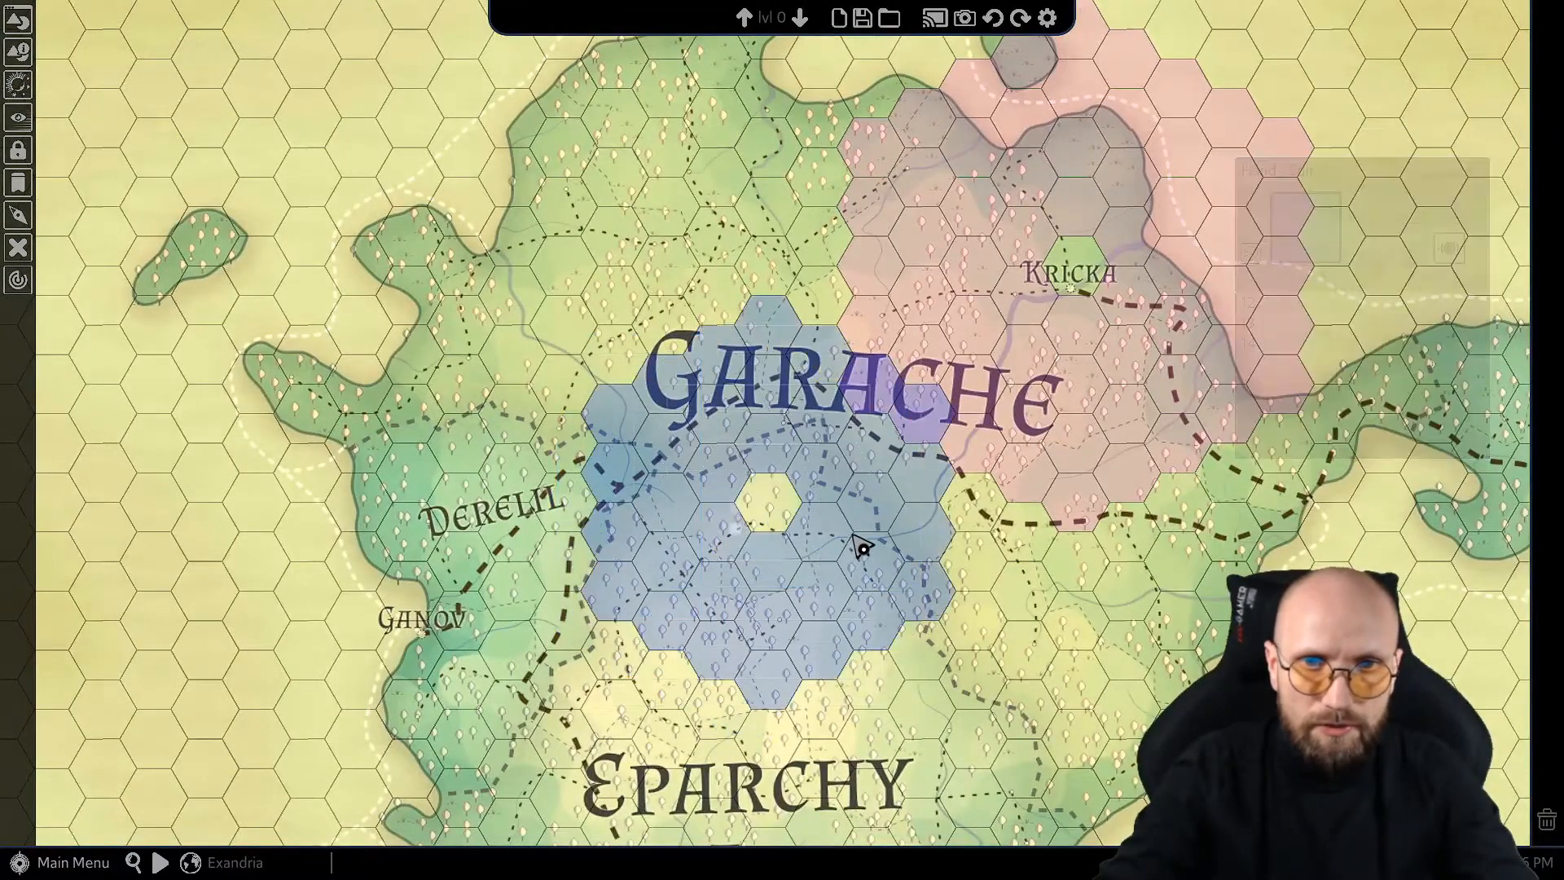
left_click_drag(862, 547, 915, 457)
right_click(978, 512)
scroll(984, 520, "up", 3)
left_click_drag(986, 513, 758, 652)
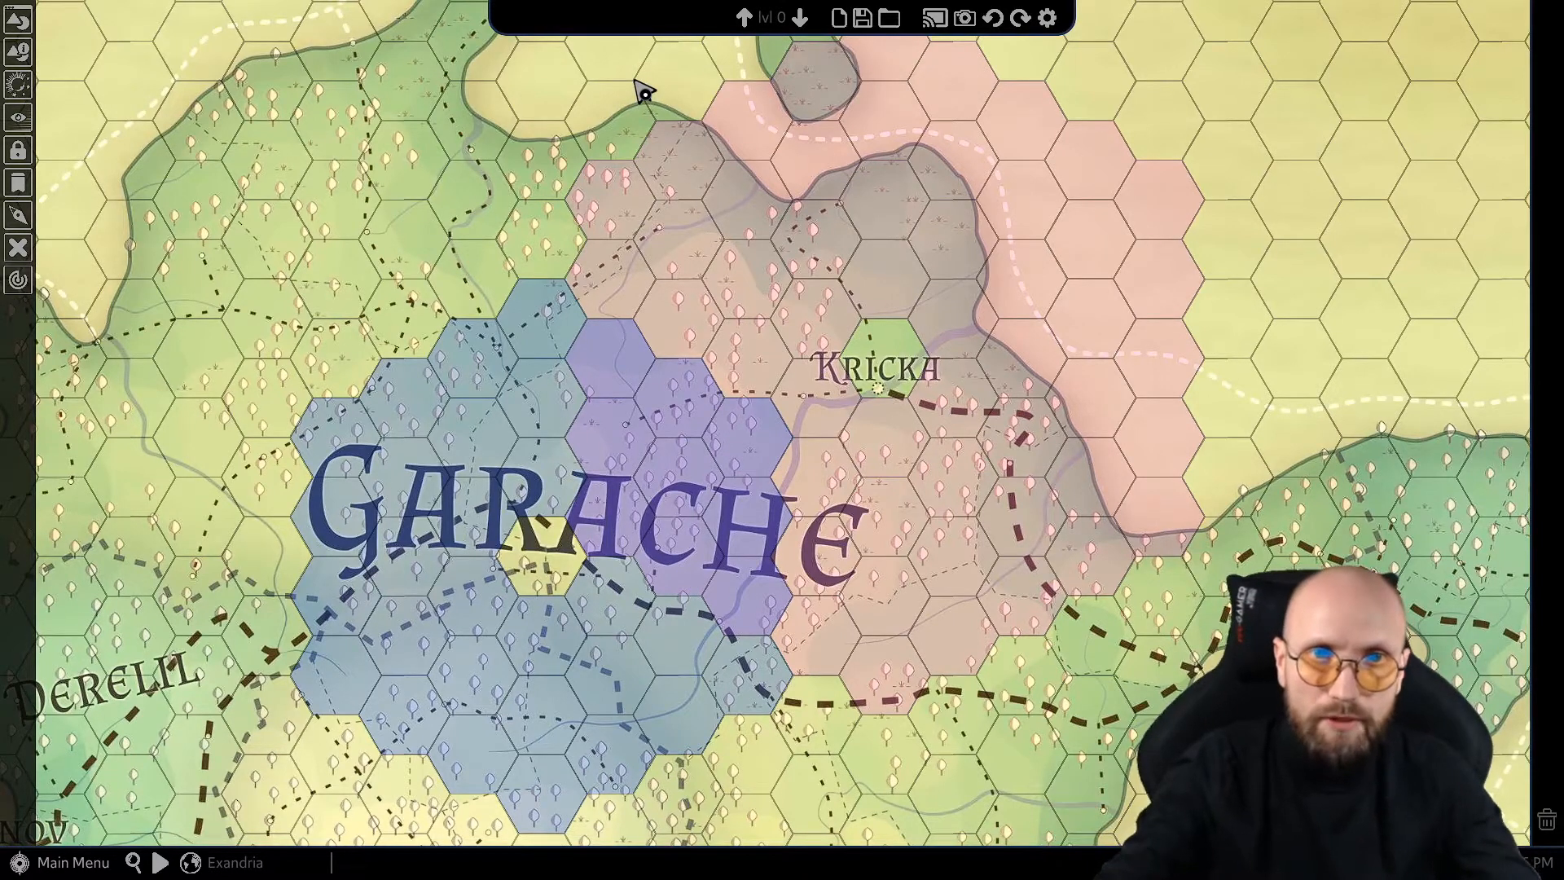
left_click_drag(662, 157, 705, 202)
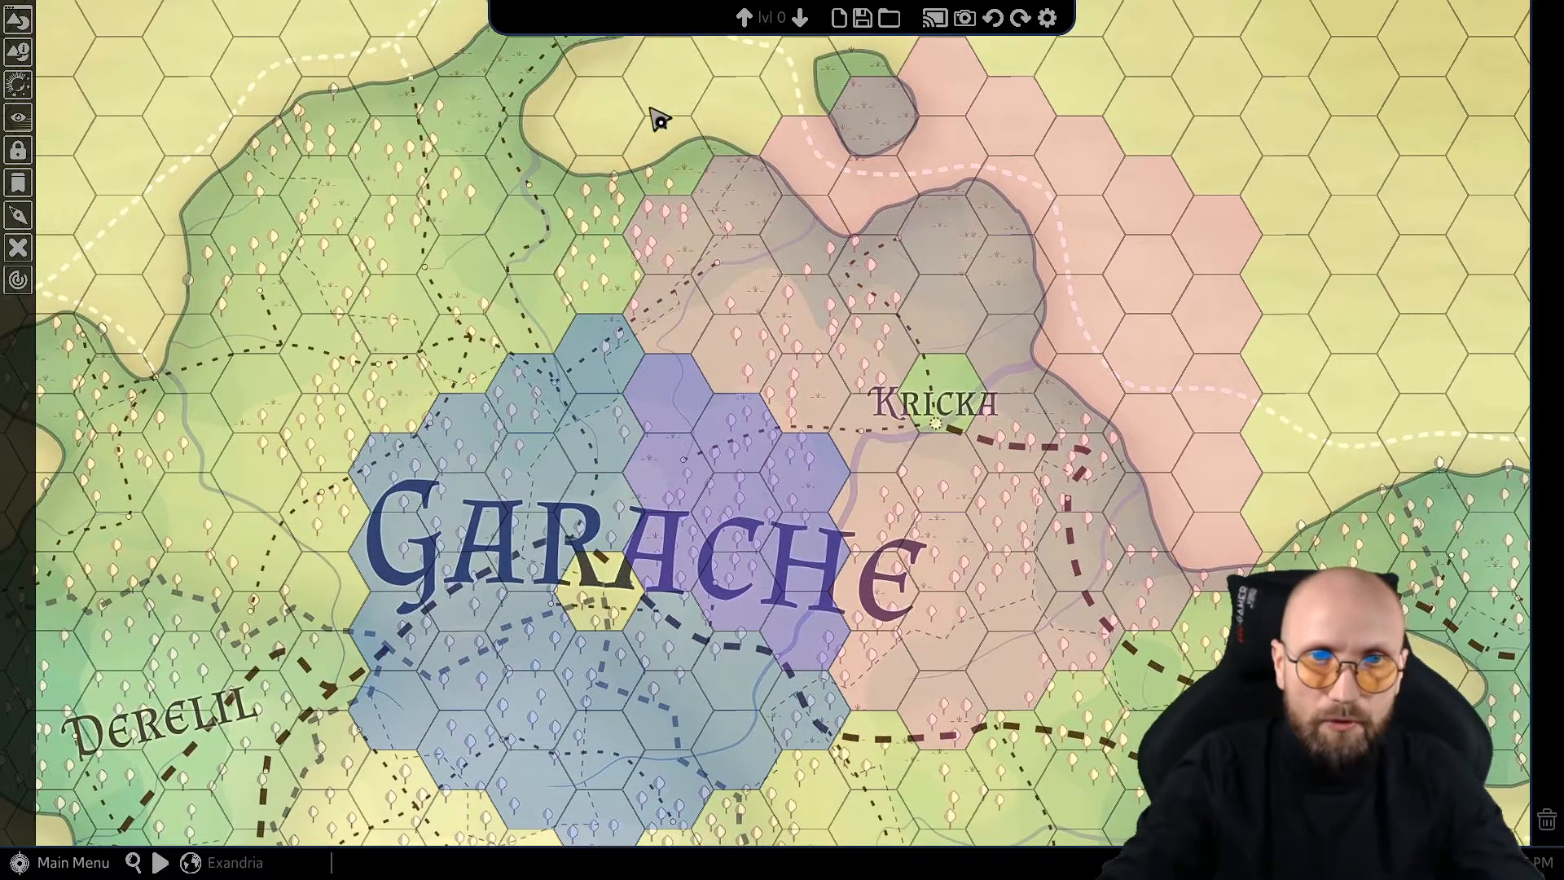
left_click(757, 291)
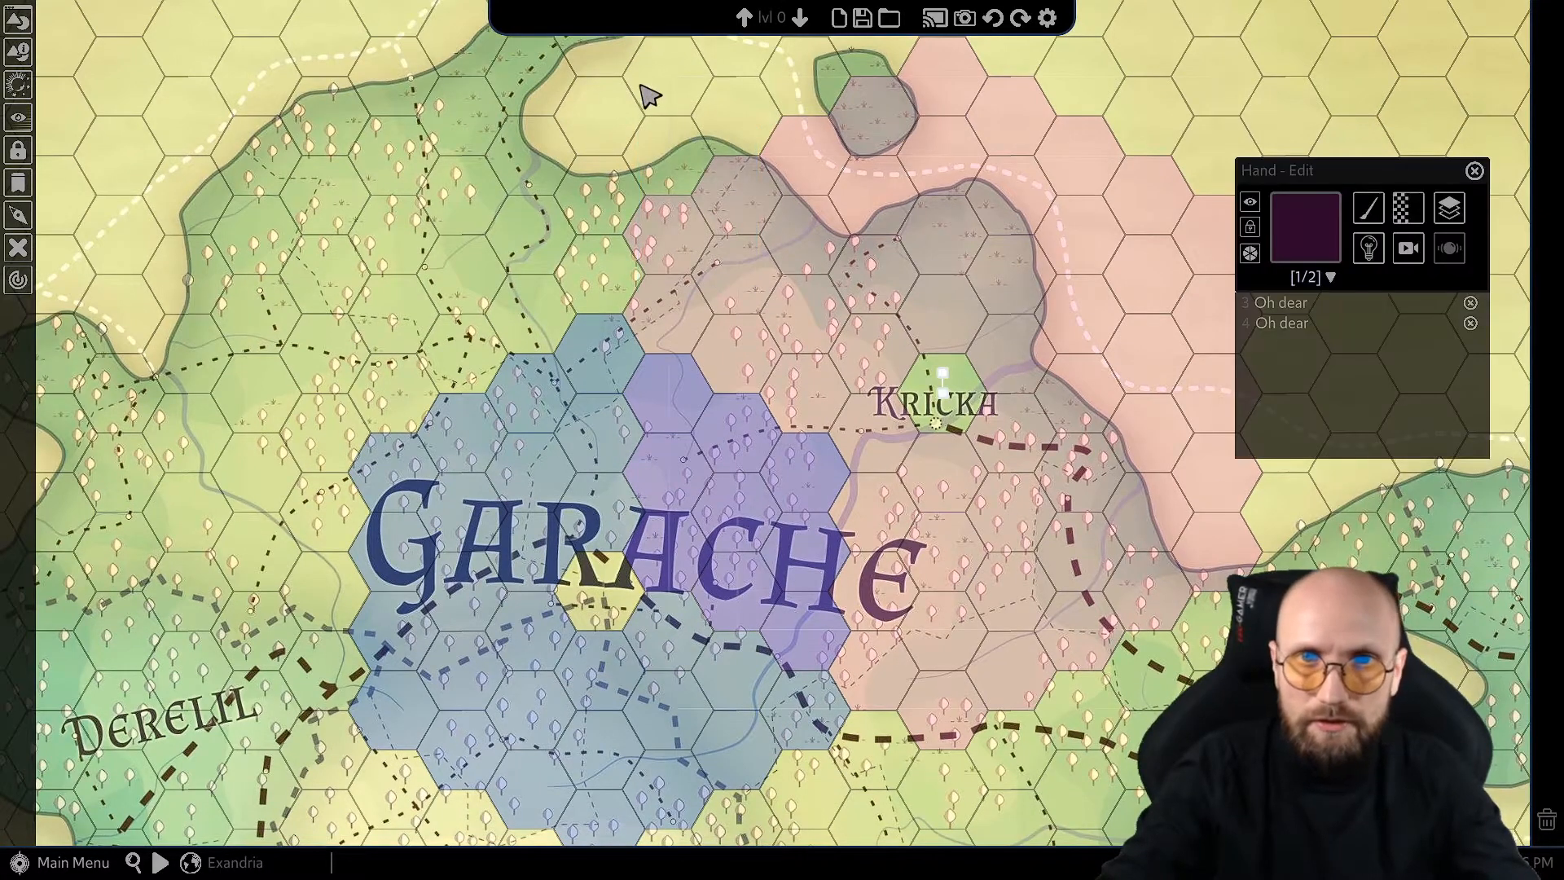
left_click_drag(641, 85, 880, 261)
key("ctrl+z")
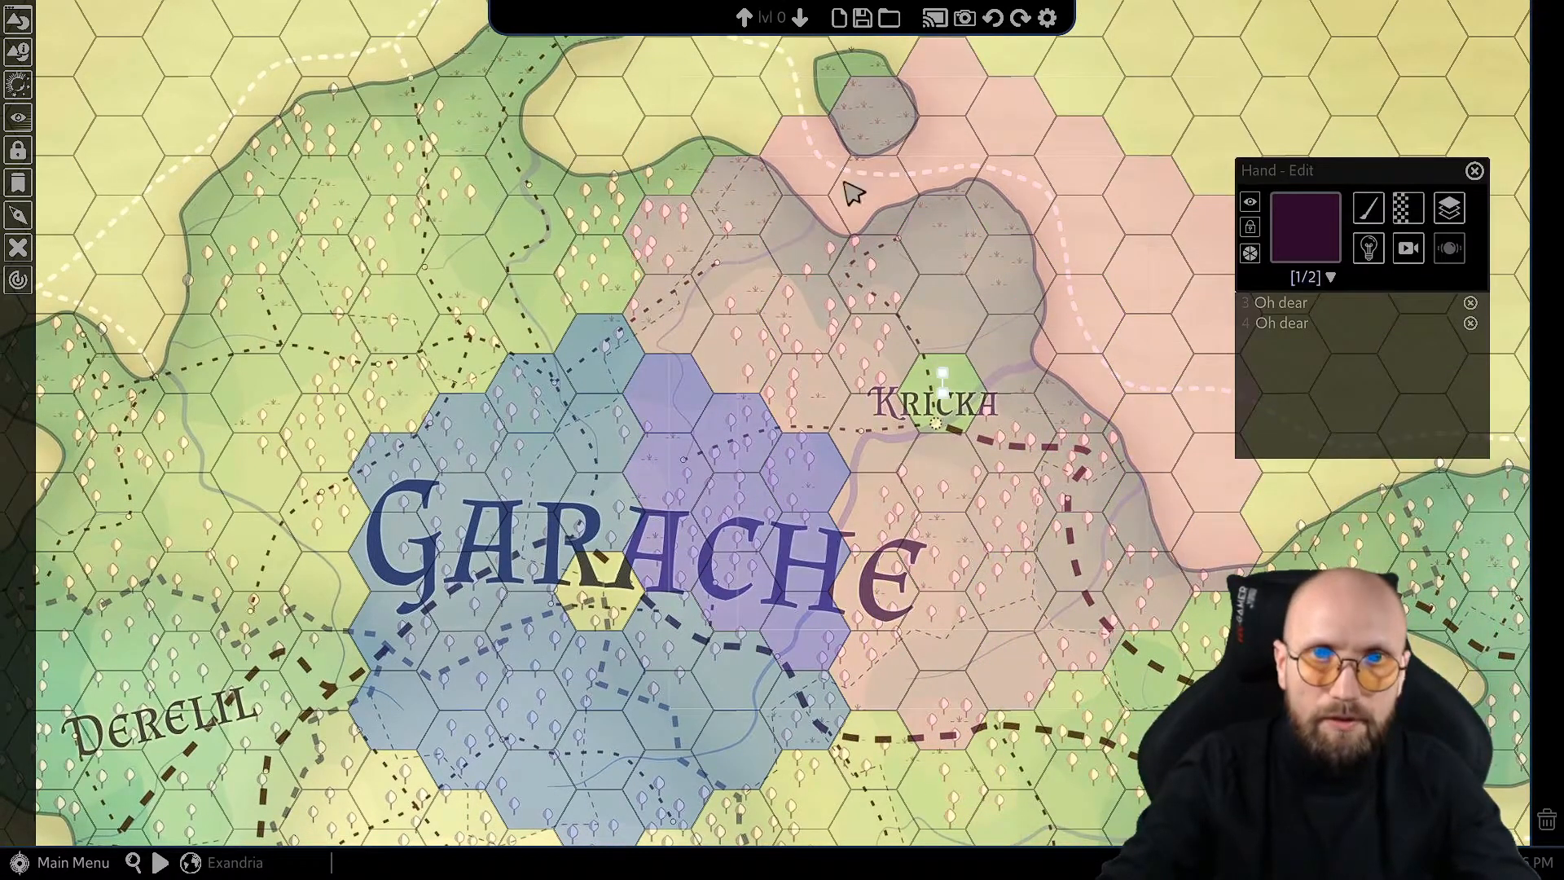
key("Delete")
key("ctrl+z")
left_click(1205, 174)
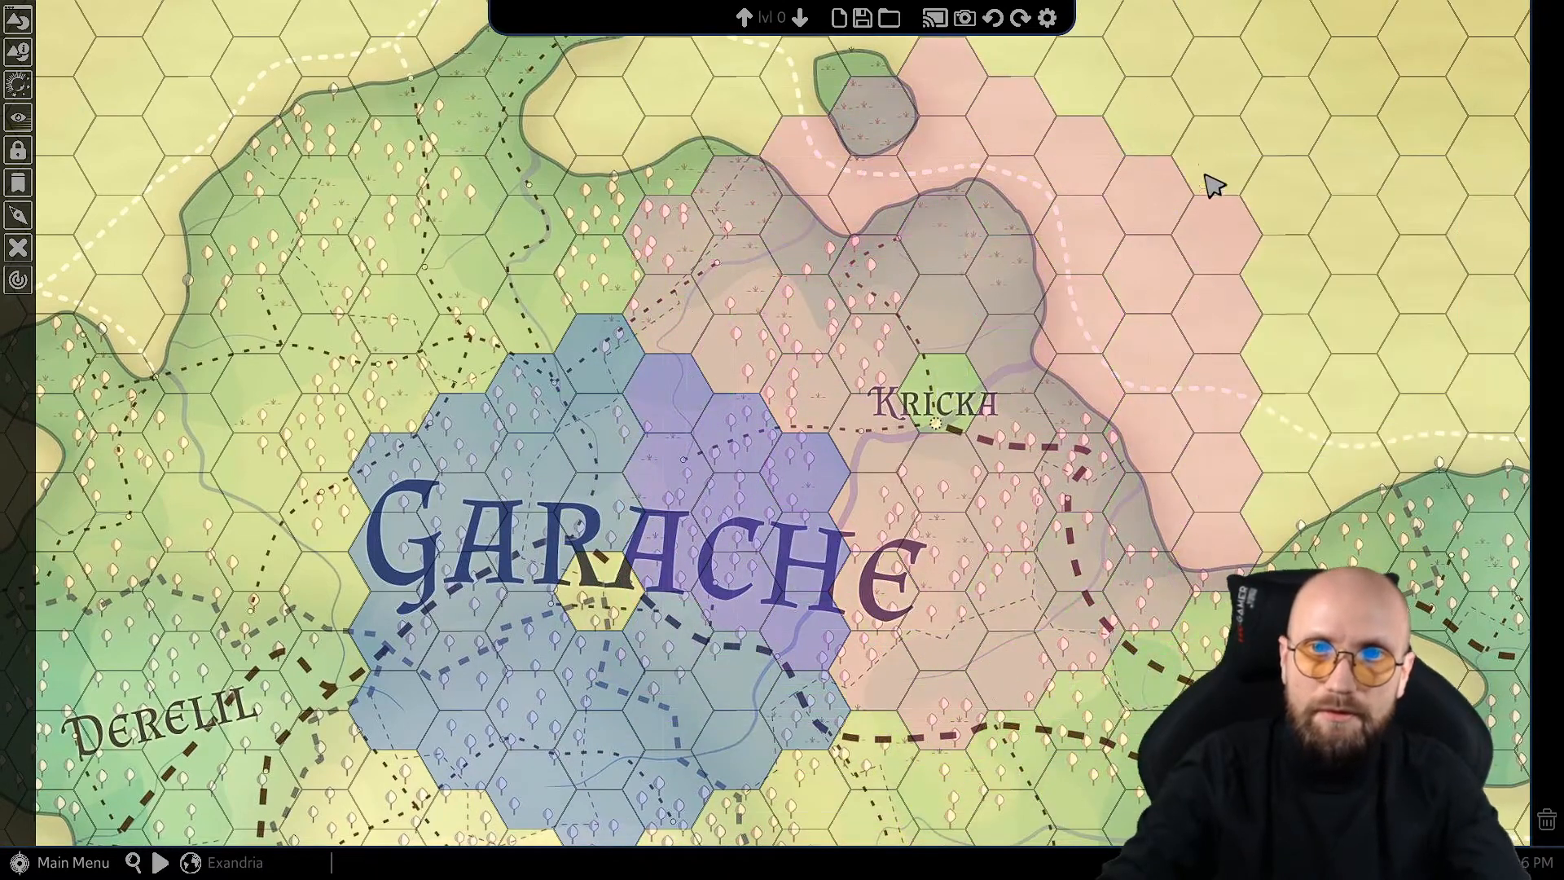
Select all four pink rings around Kricka and bring up their layer ordering options with the overlap in close view.
left_click_drag(1295, 71, 892, 403)
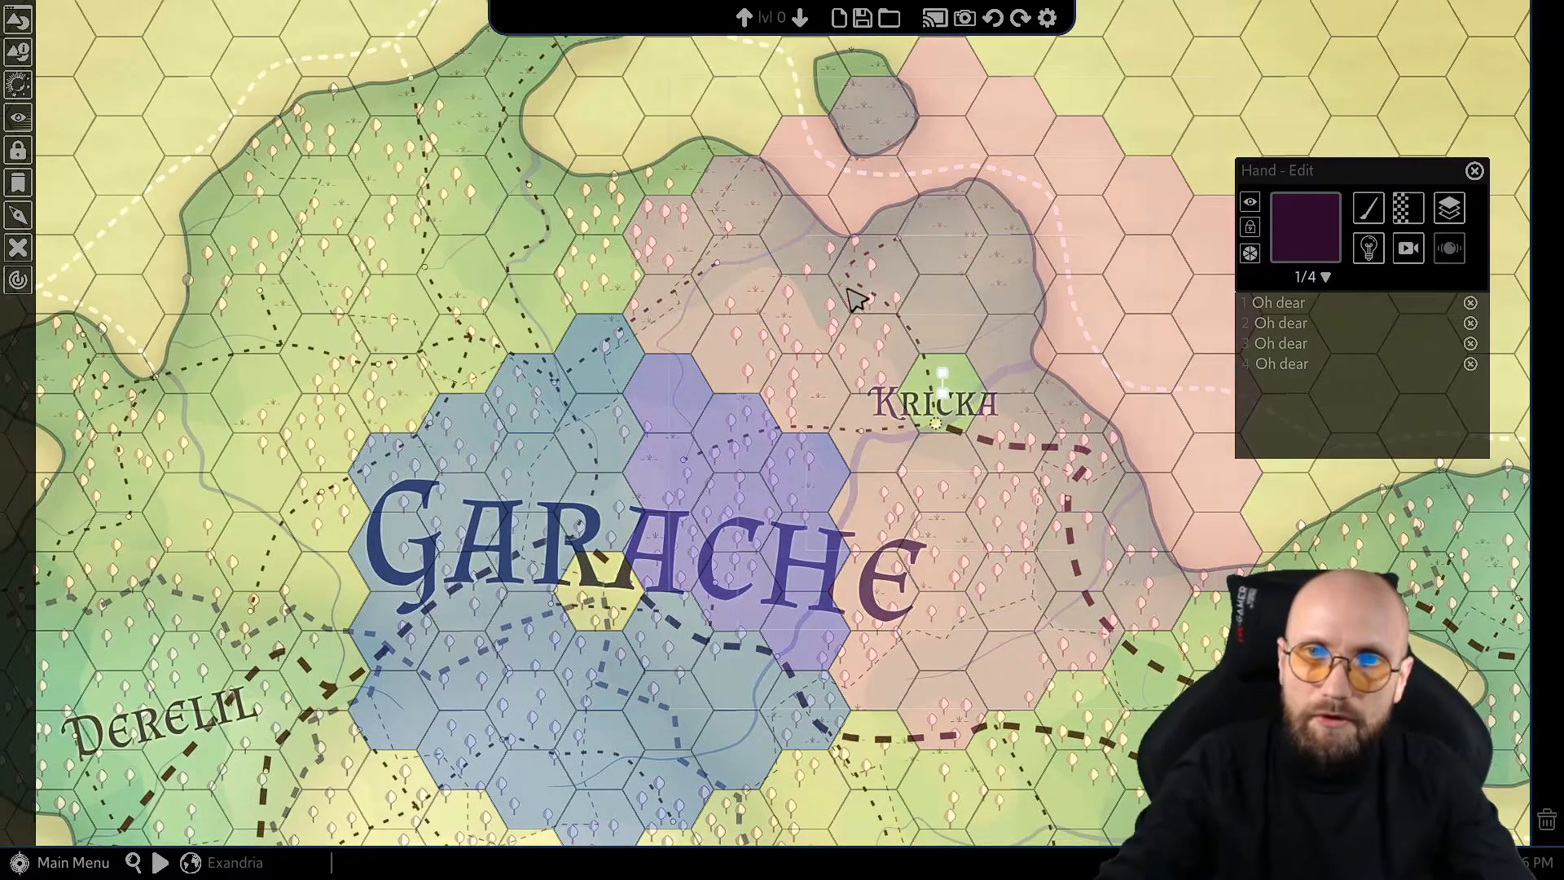
left_click_drag(848, 289, 676, 346)
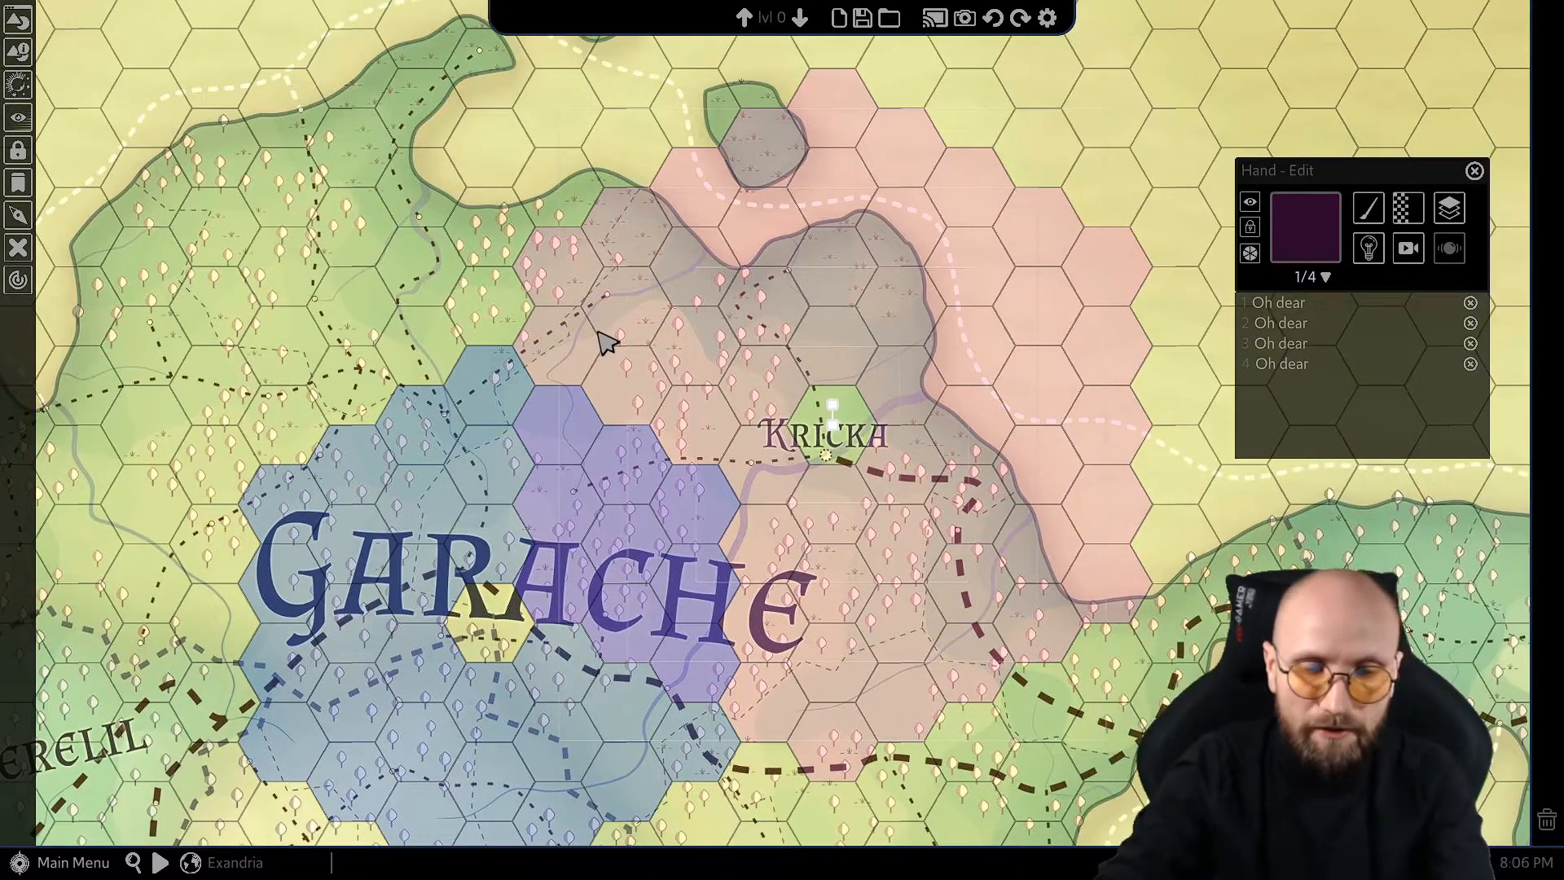
left_click(1449, 209)
mouse_move(1341, 227)
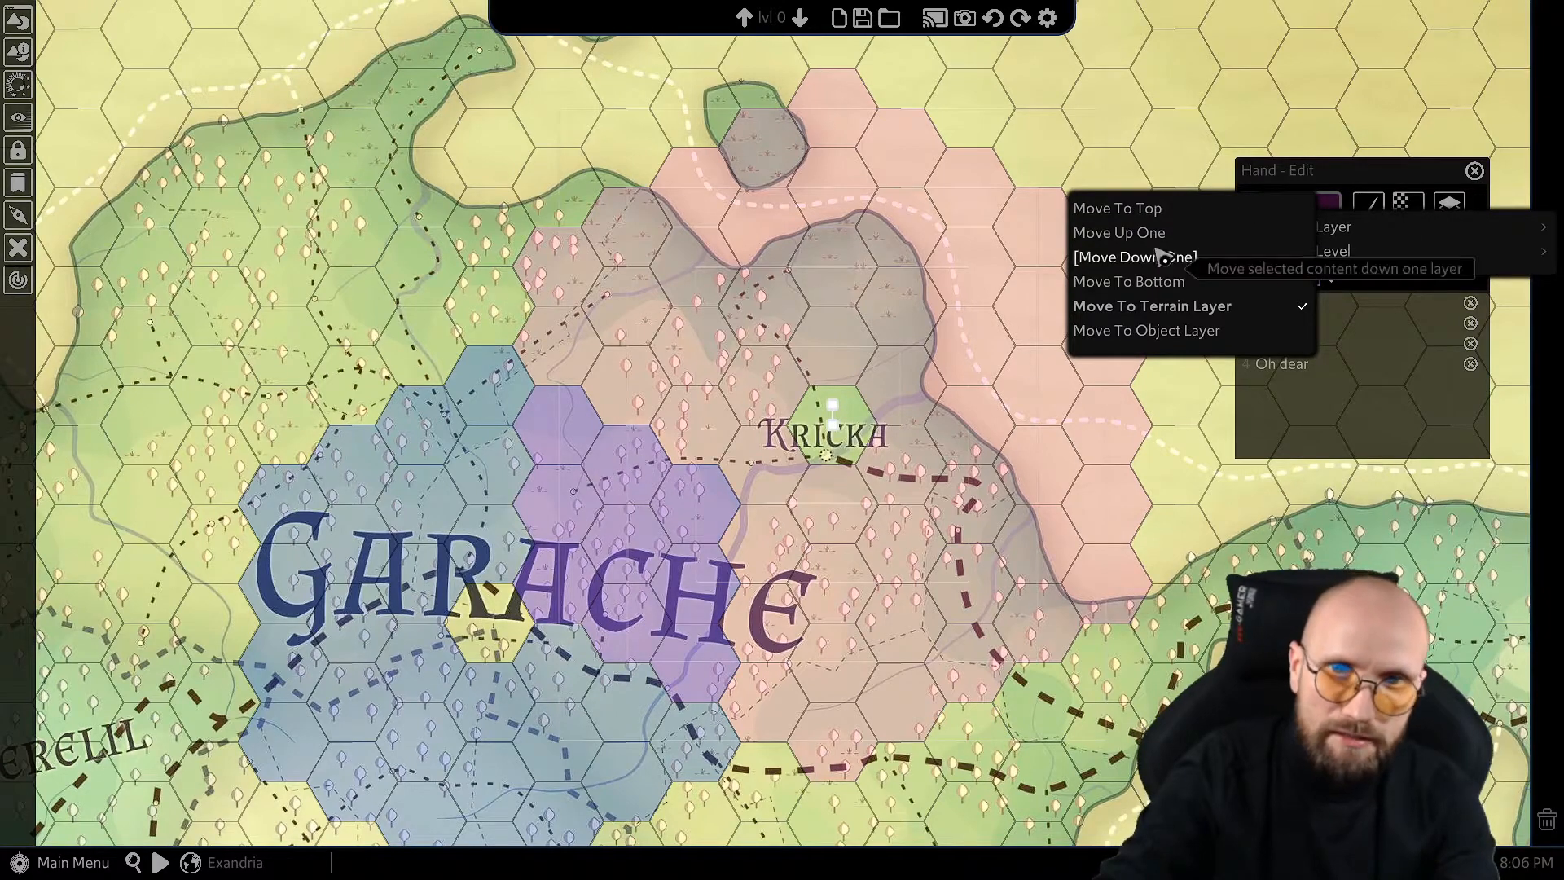
scroll(608, 558, "up", 2)
scroll(609, 557, "up", 2)
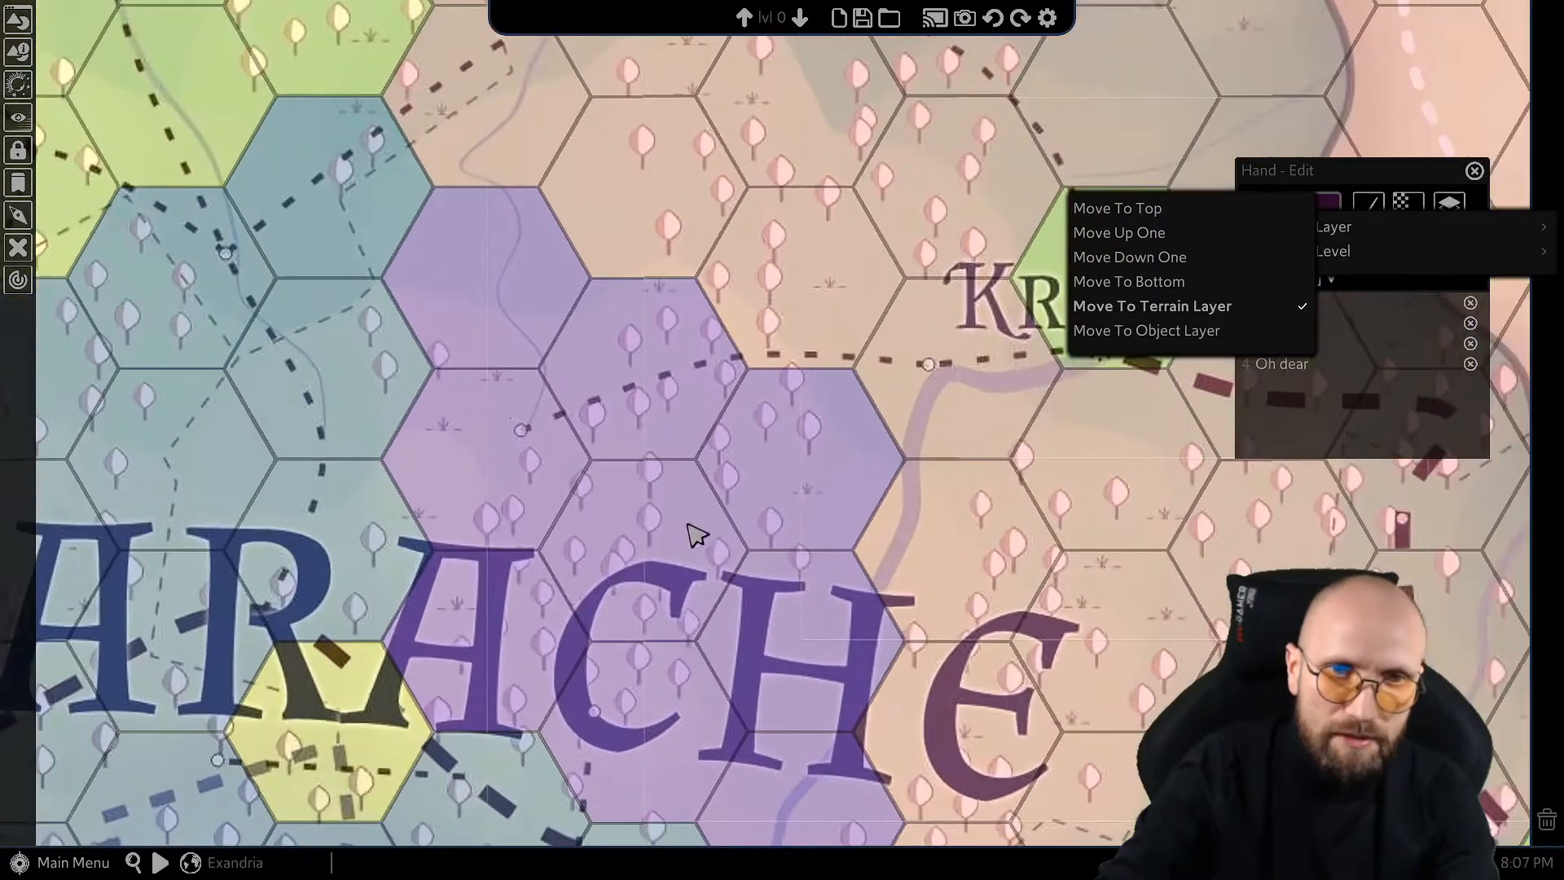
Try sending the pink rings to the bottom layer, raising them one layer, and sending them back to the bottom.
left_click(1160, 282)
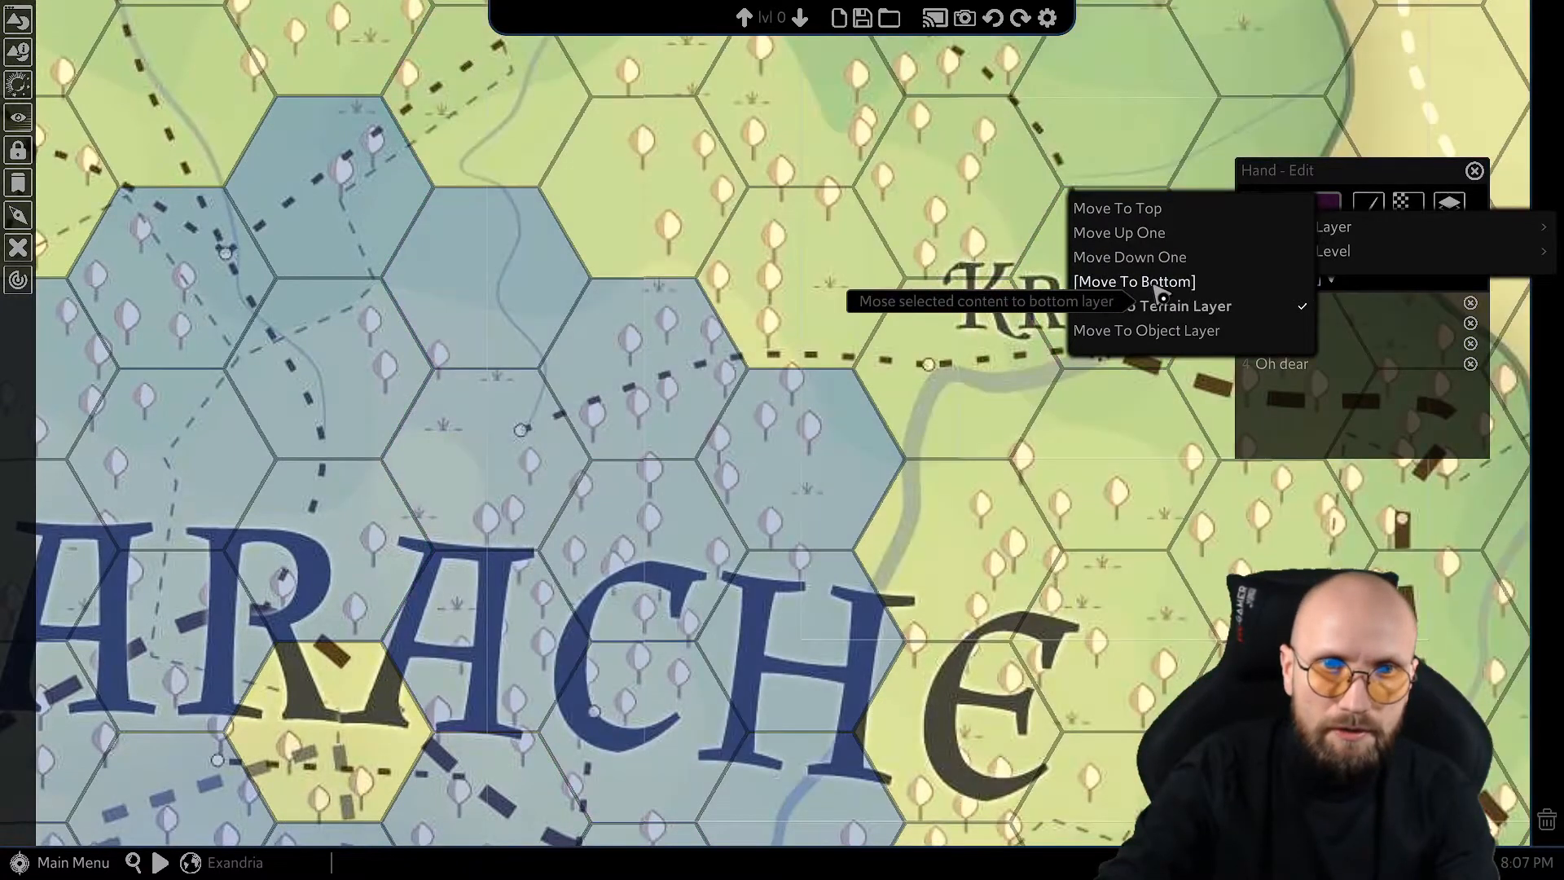
left_click(1149, 236)
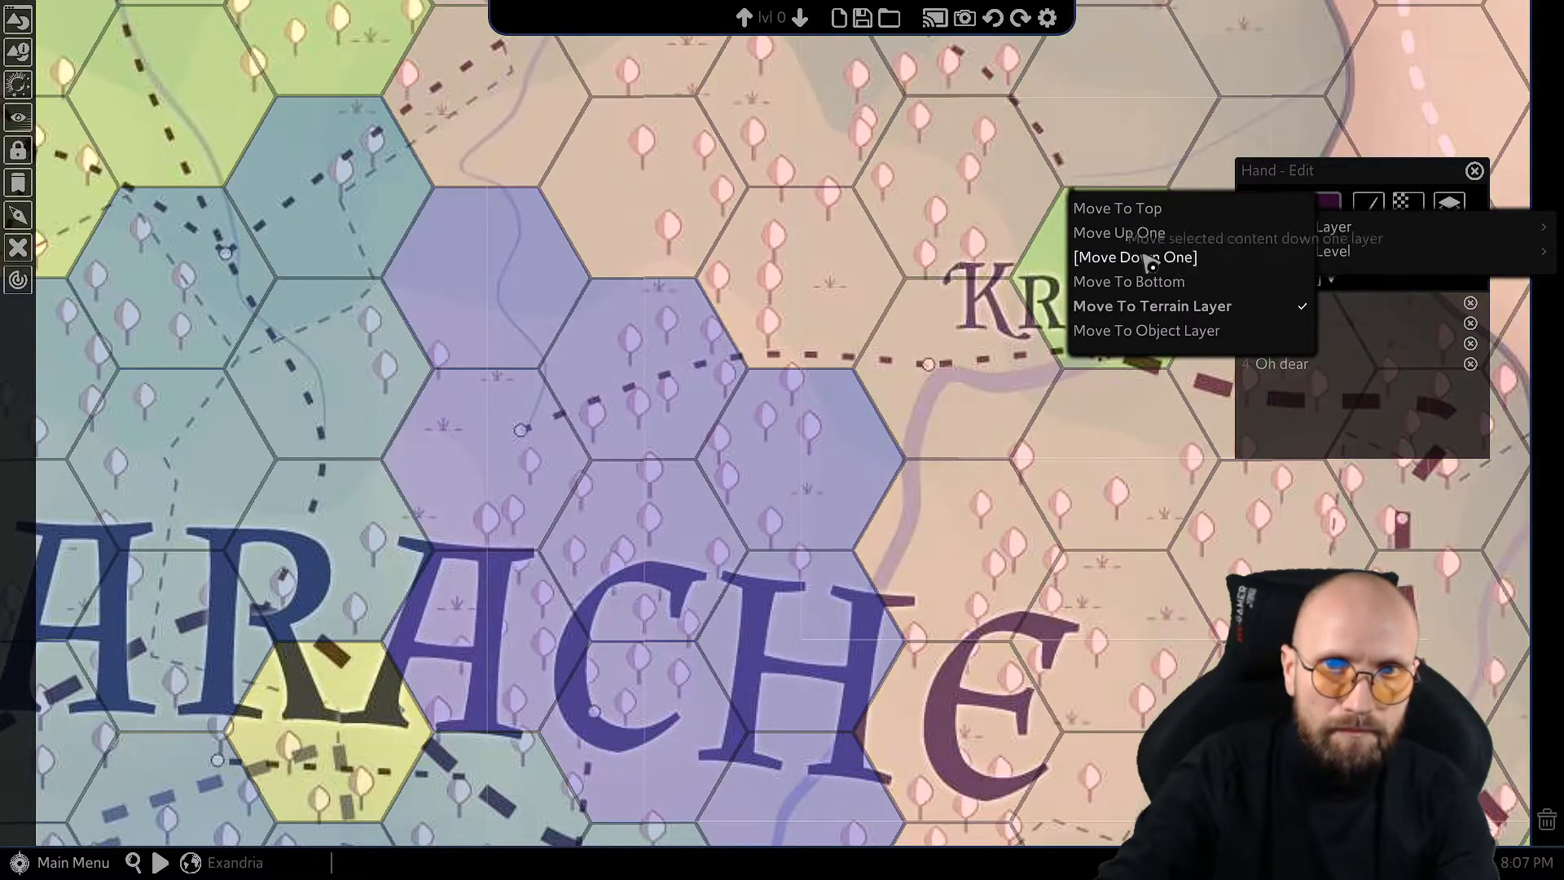
left_click(1149, 285)
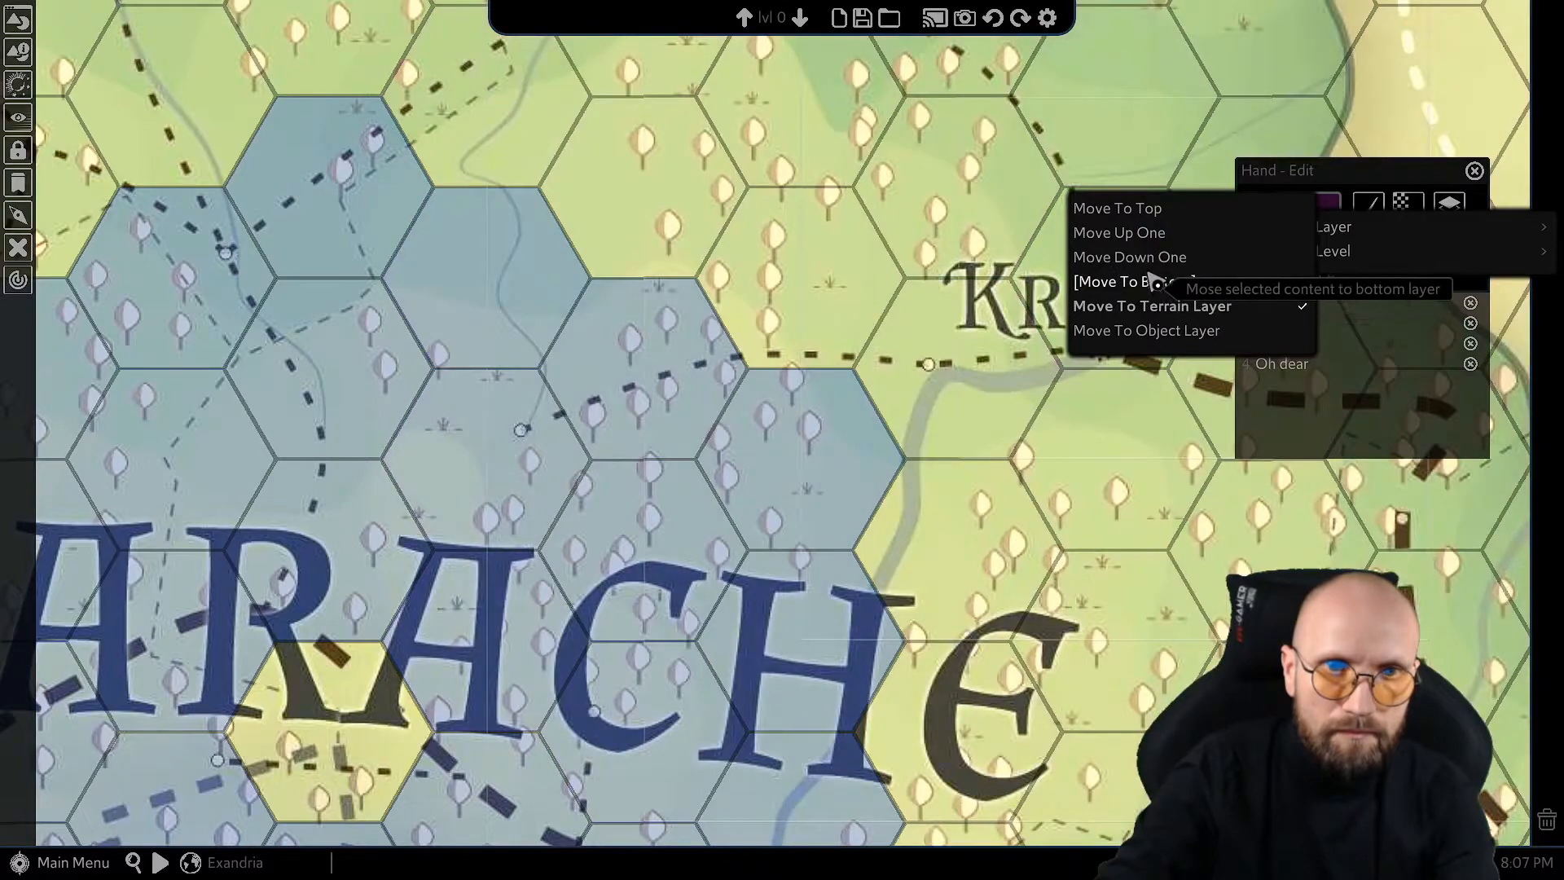
Move the four pink rings around Kricka to the top layer, above the overlapping blue rings.
left_click(1157, 208)
scroll(926, 464, "down", 2)
scroll(884, 516, "down", 5)
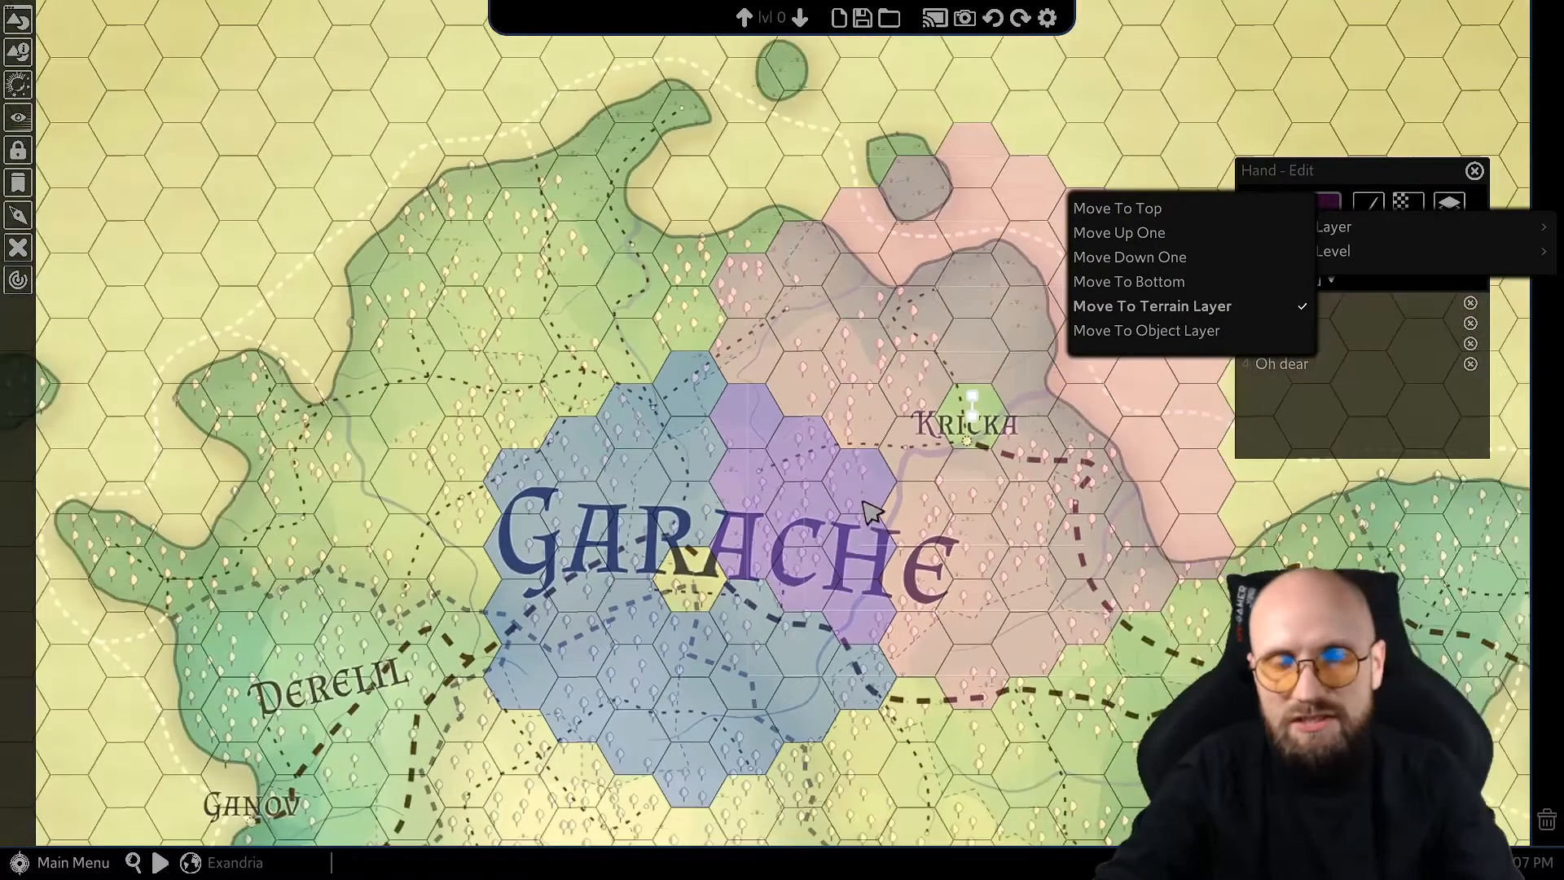
left_click_drag(736, 203, 572, 458)
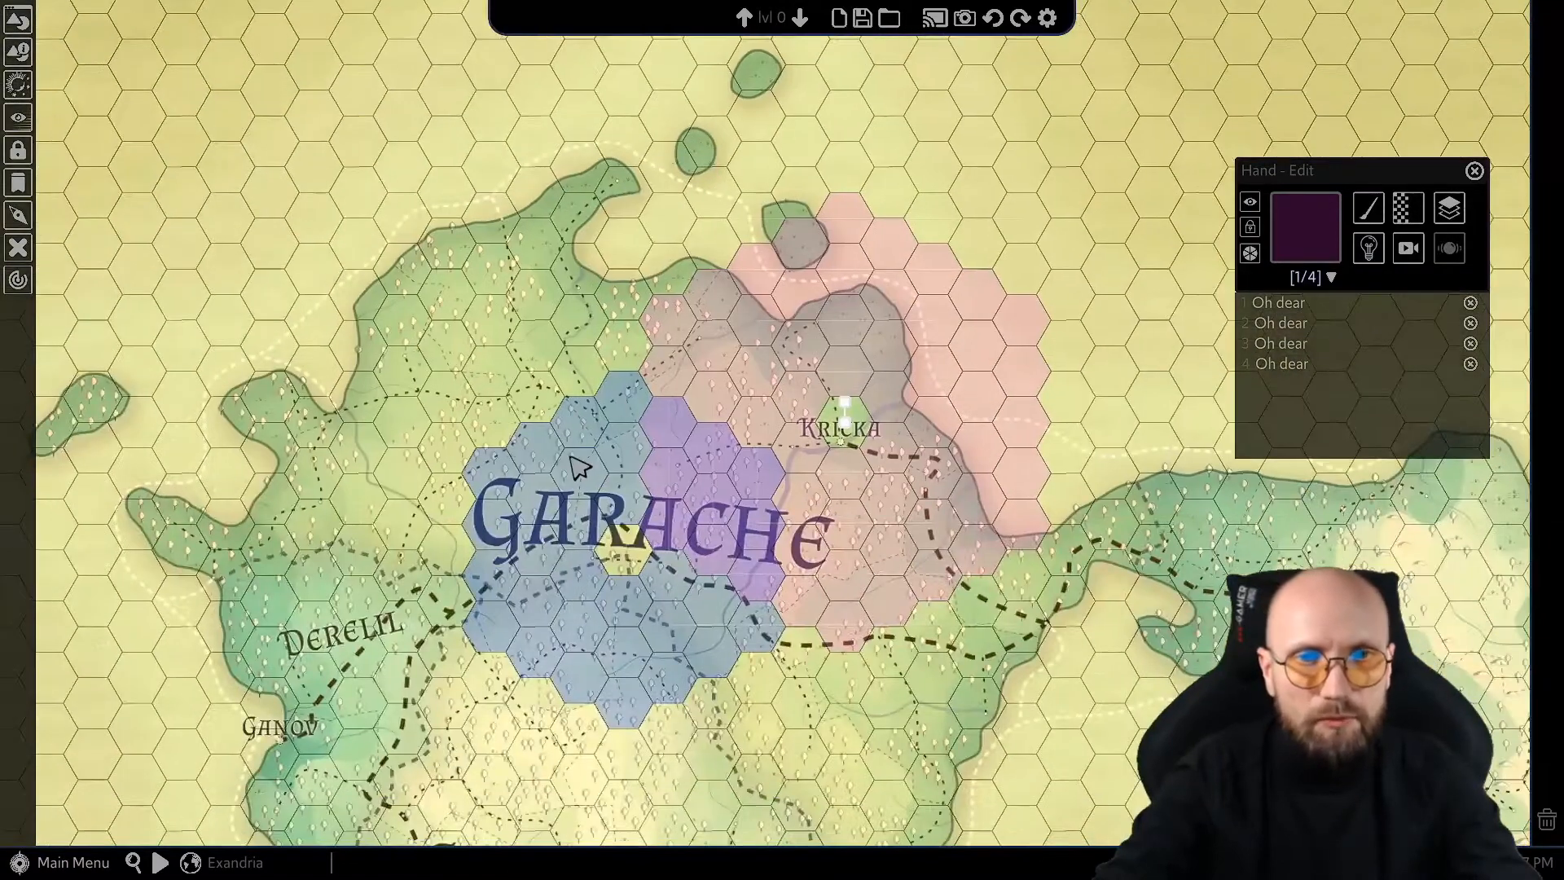
Select a blue ring on Garache and place blue ring copies on the black area on either side of the copied pink rings.
left_click(572, 458)
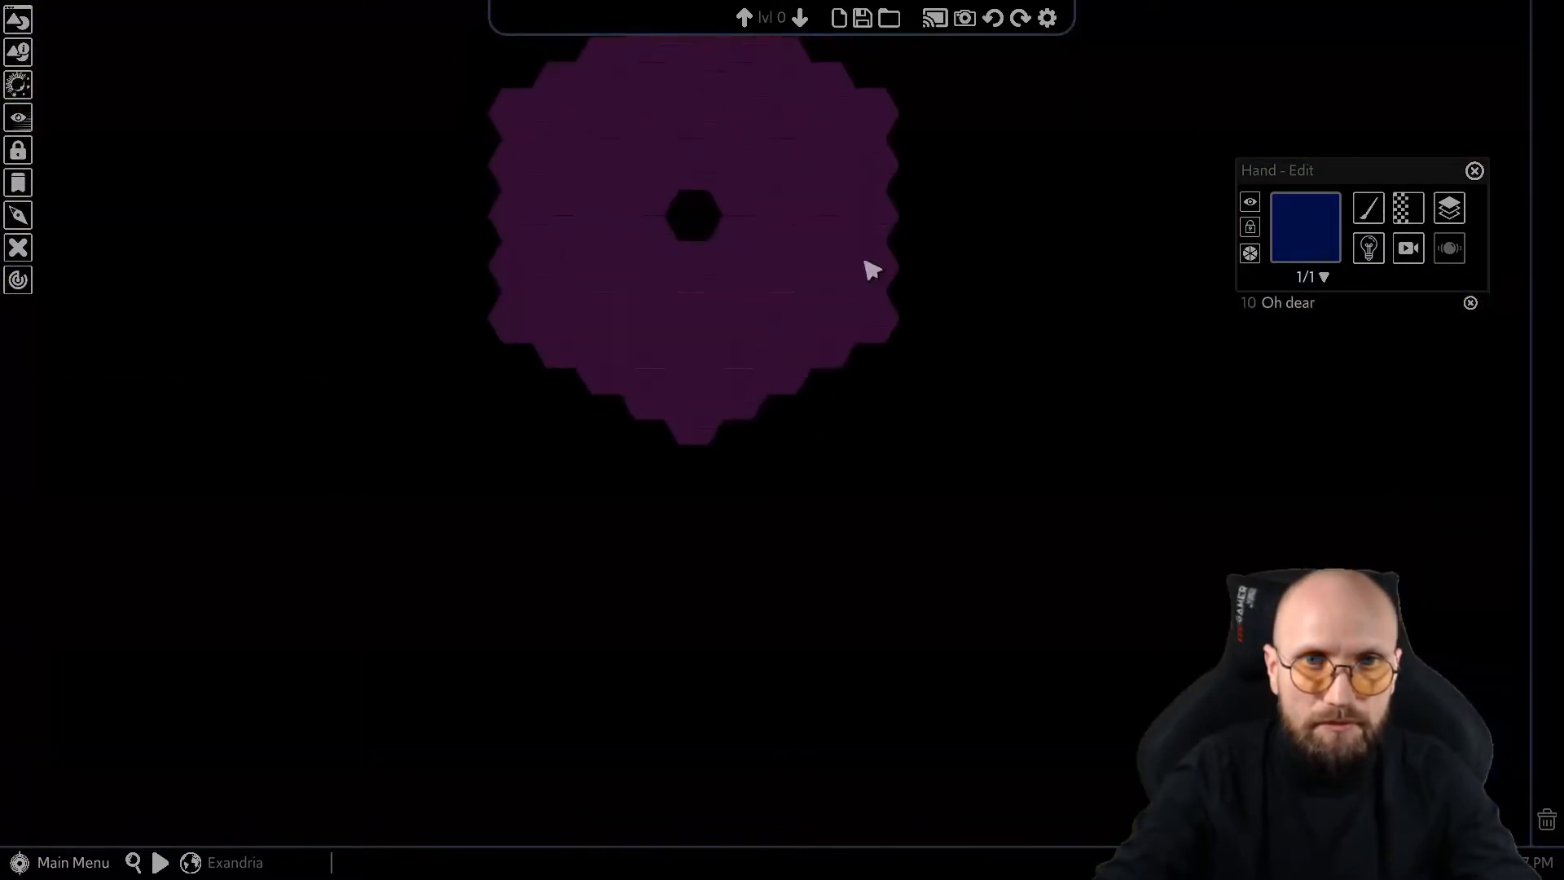
left_click(961, 412)
left_click_drag(960, 413, 834, 312)
left_click_drag(473, 789, 778, 627)
left_click(550, 203)
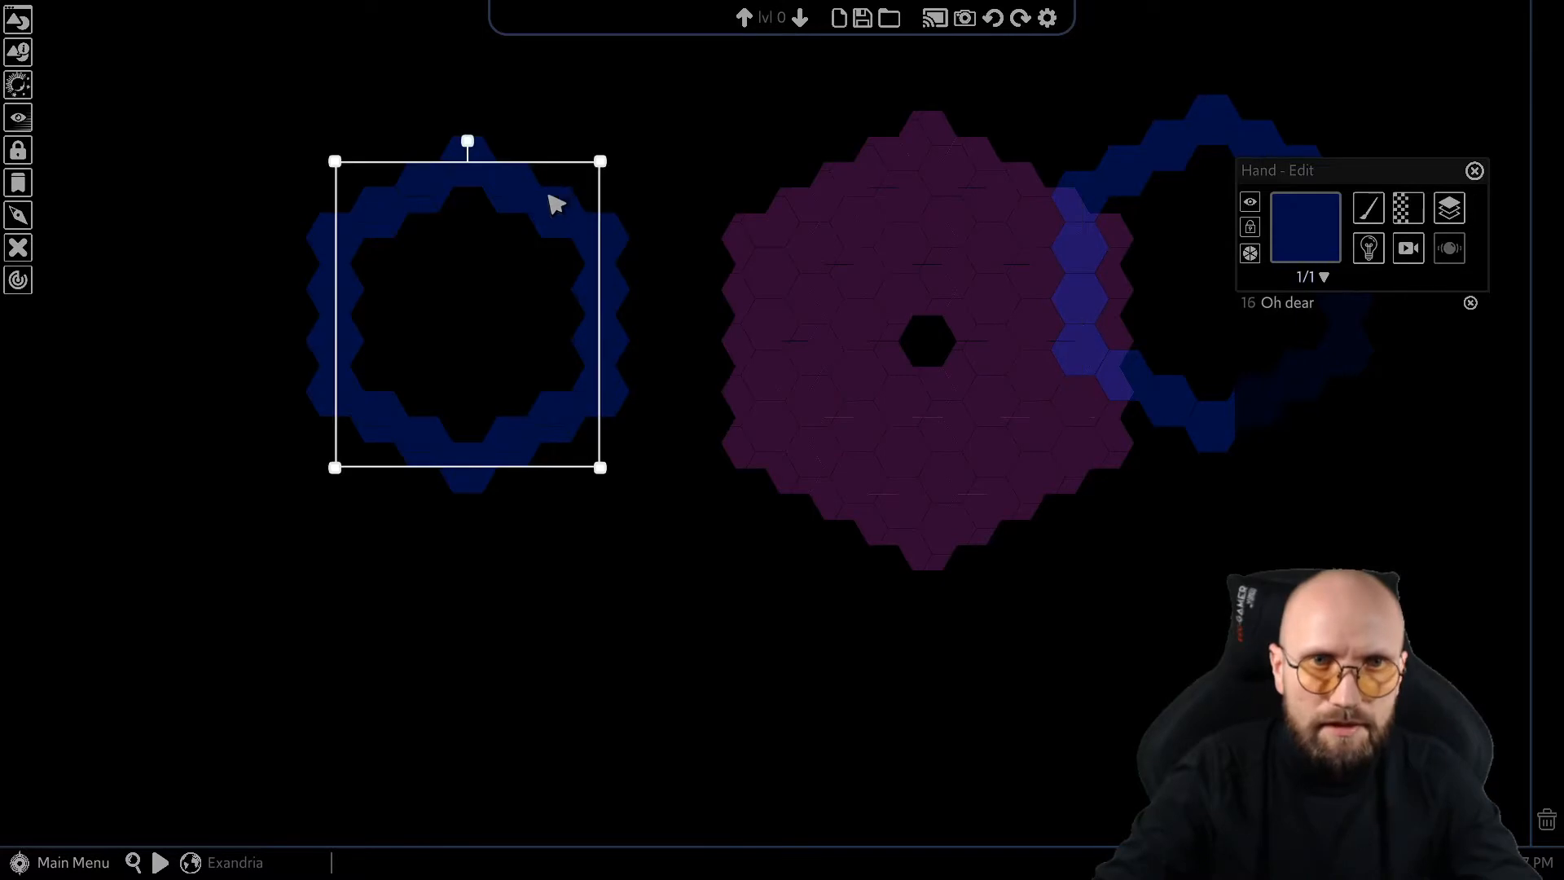
Move the separate blue ring copy onto the copied pink rings on the black area and inspect the overlaps up close.
left_click_drag(548, 220, 961, 182)
scroll(1082, 262, "up", 8)
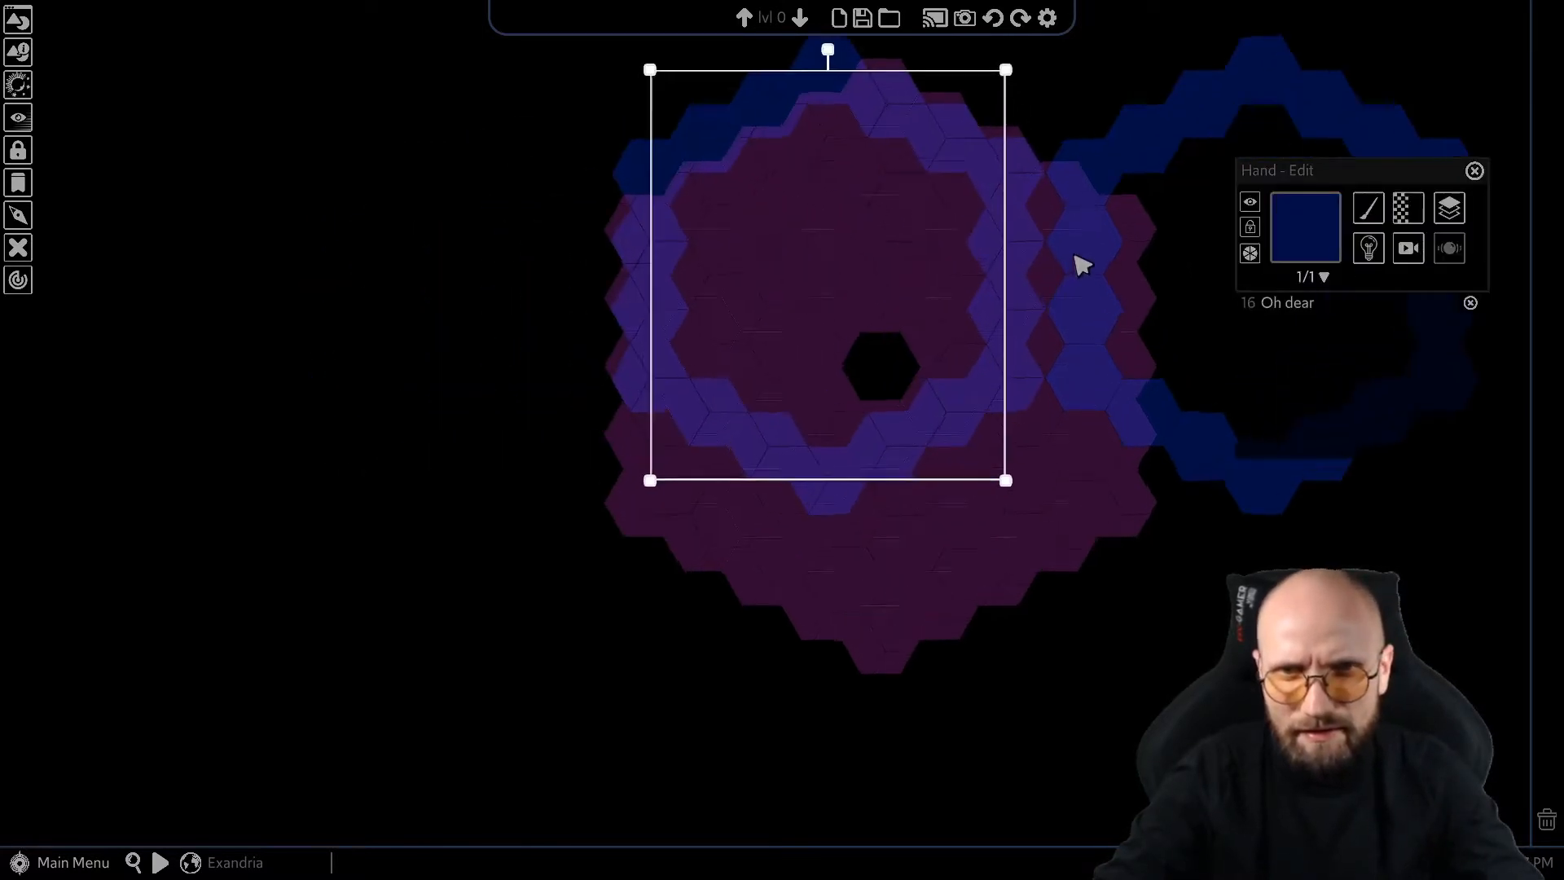
scroll(817, 493, "up", 4)
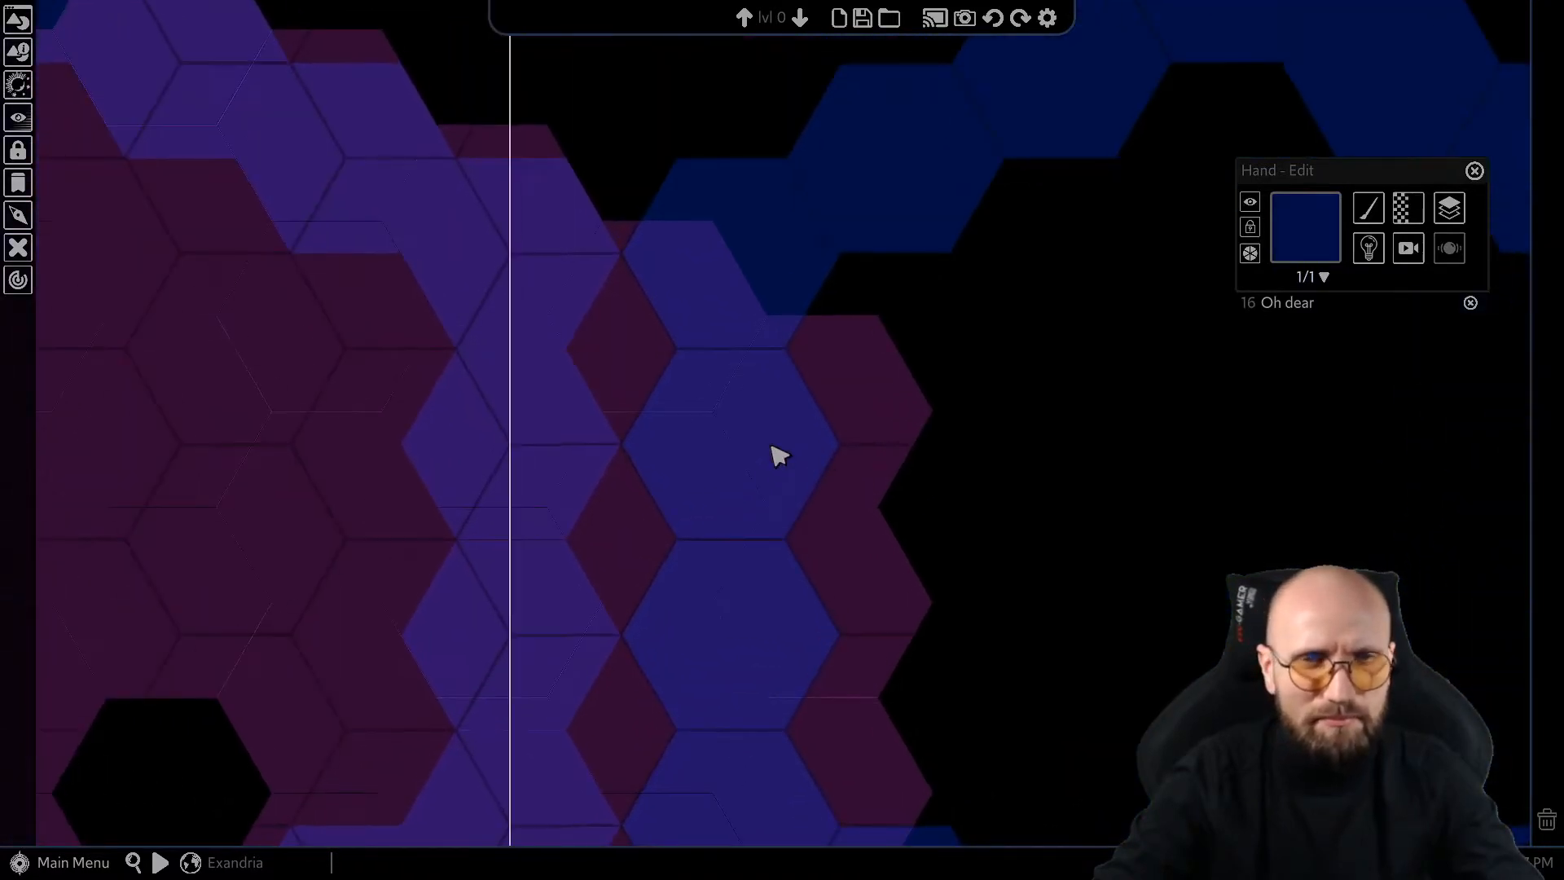
scroll(452, 611, "down", 1)
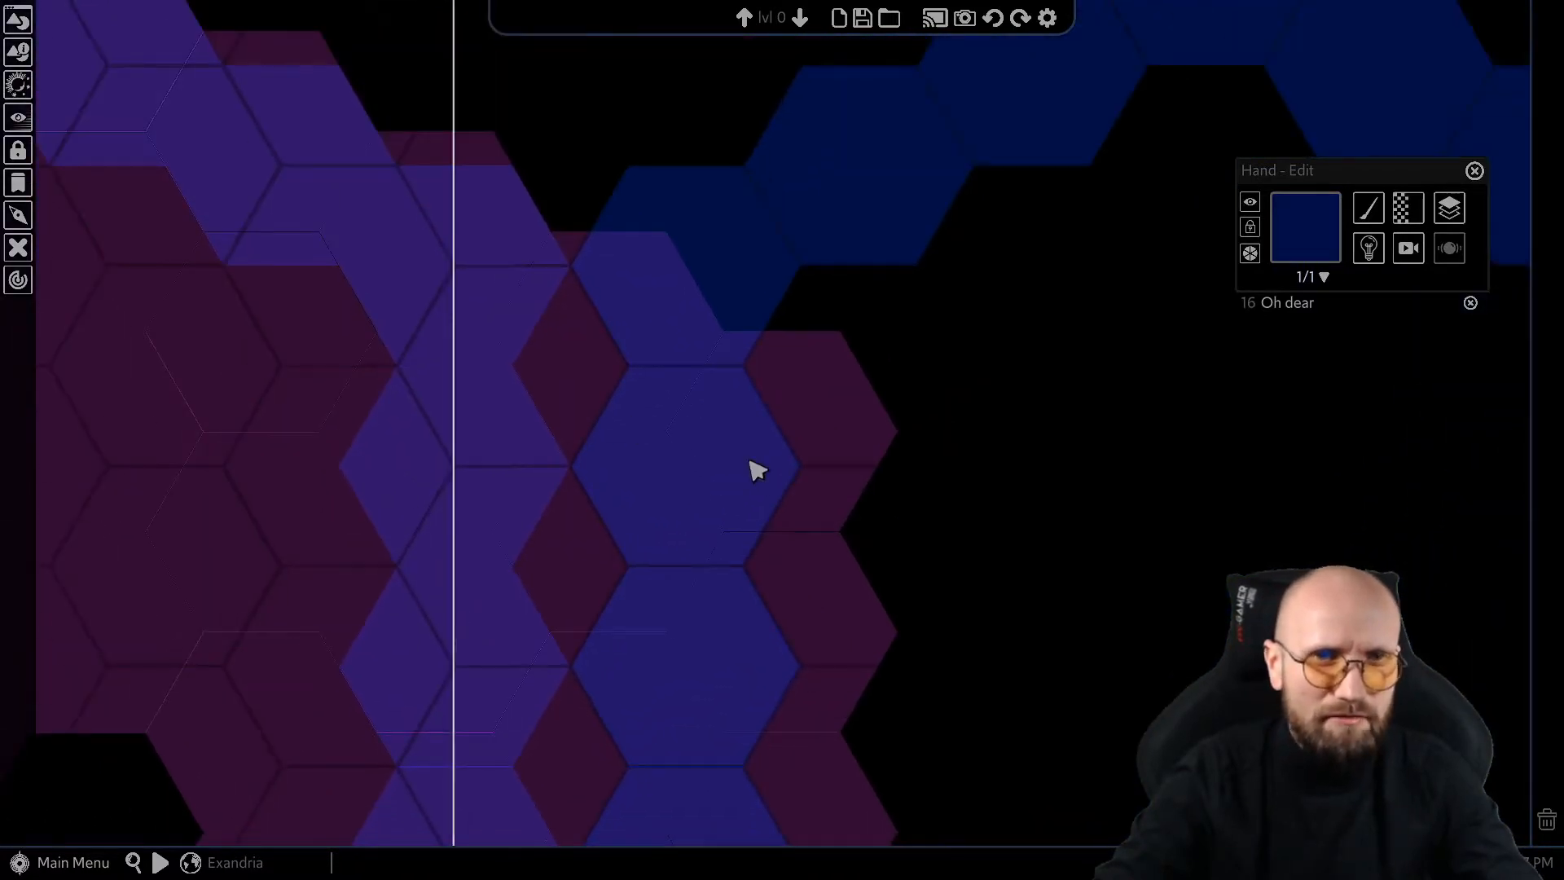
scroll(758, 470, "down", 3)
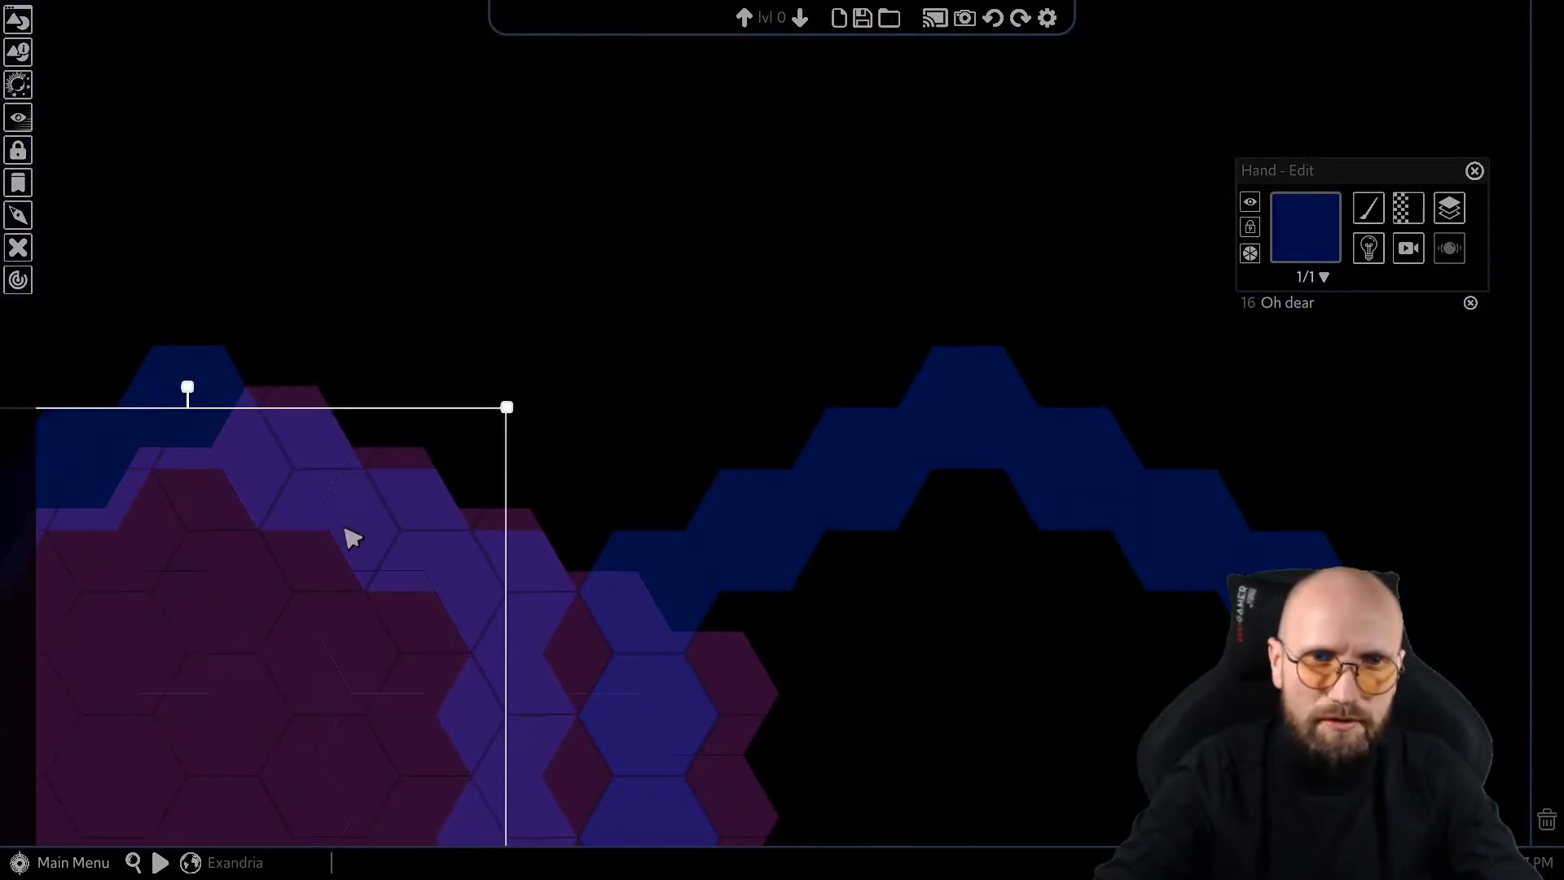
left_click_drag(469, 596, 580, 381)
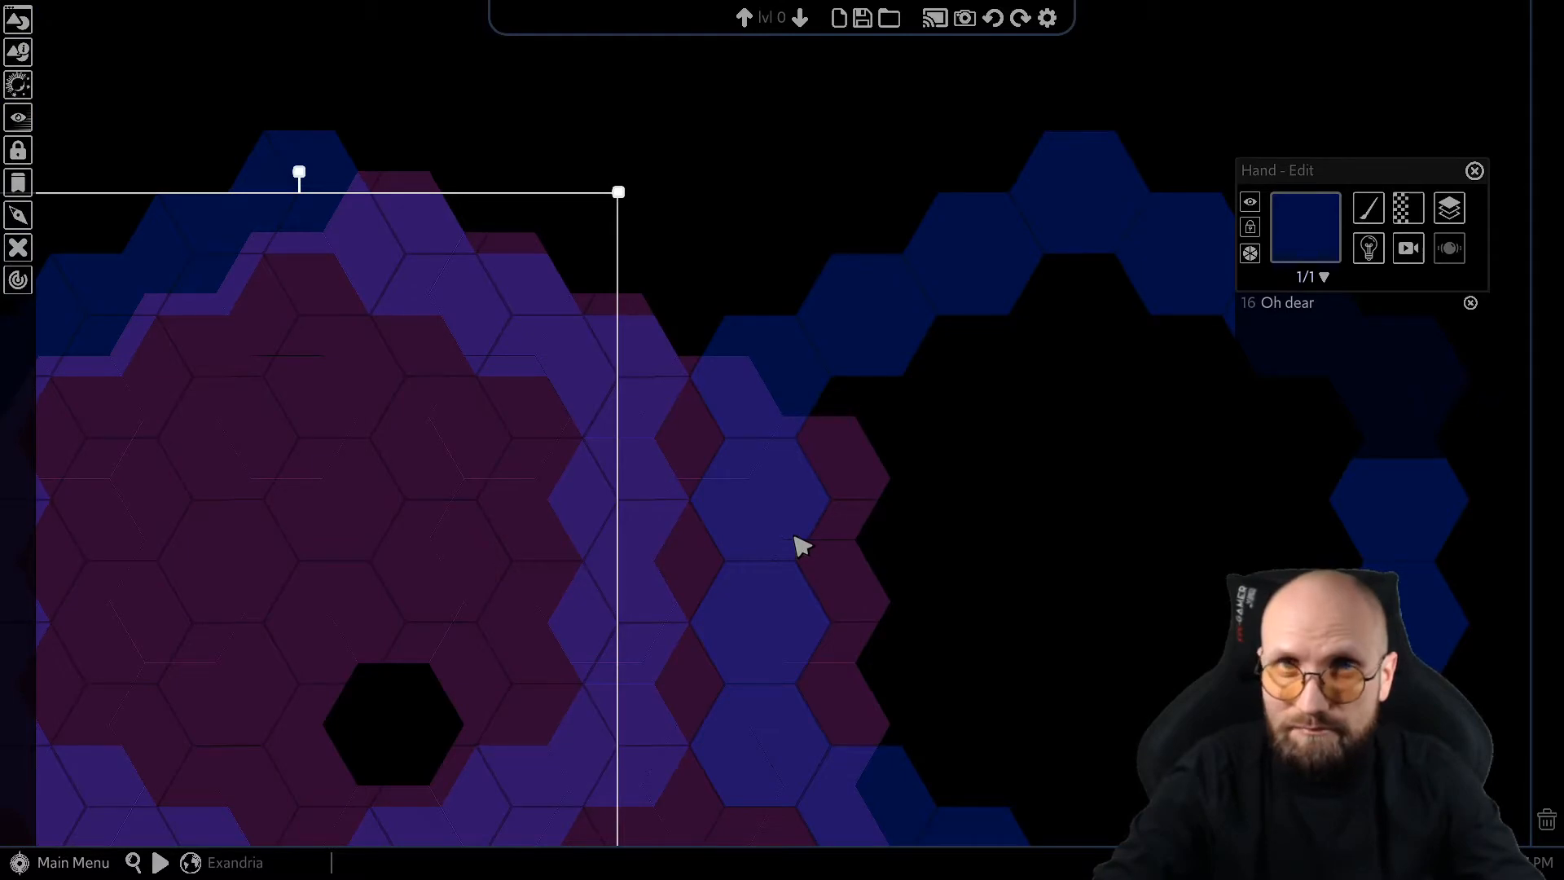
Delete both blue ring copies overlapping the copied pink rings on the black area.
key("Delete")
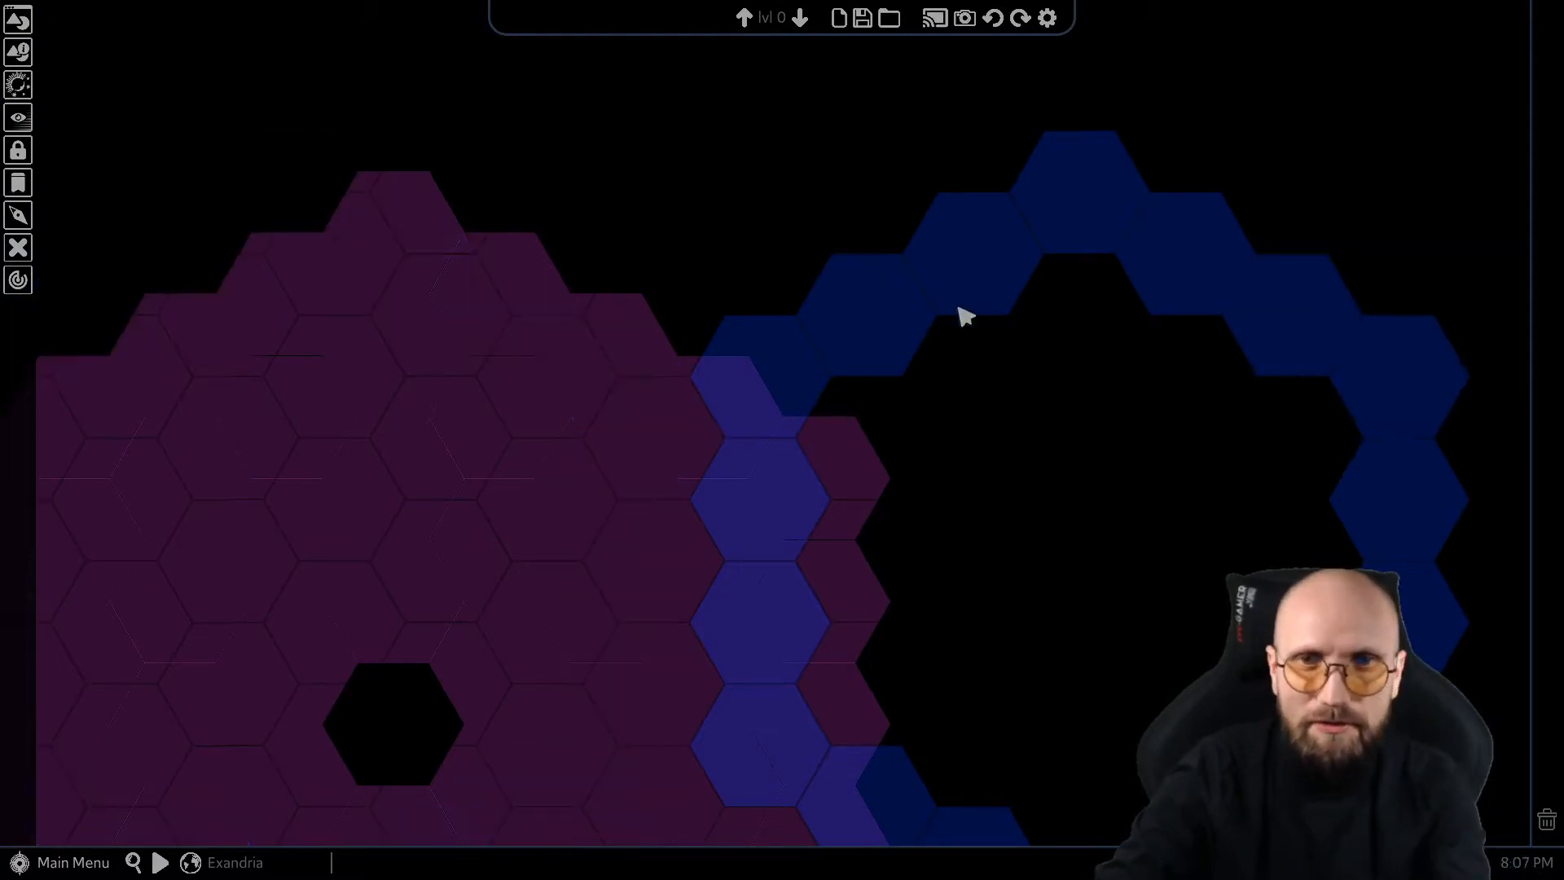
left_click(958, 305)
key("Delete")
Return to the map and look over the blue and pink ring areas around Garache, Kricka and west of Chersunia.
left_click_drag(818, 831, 668, 176)
scroll(840, 465, "down", 6)
key("s")
key("a")
scroll(394, 528, "down", 5)
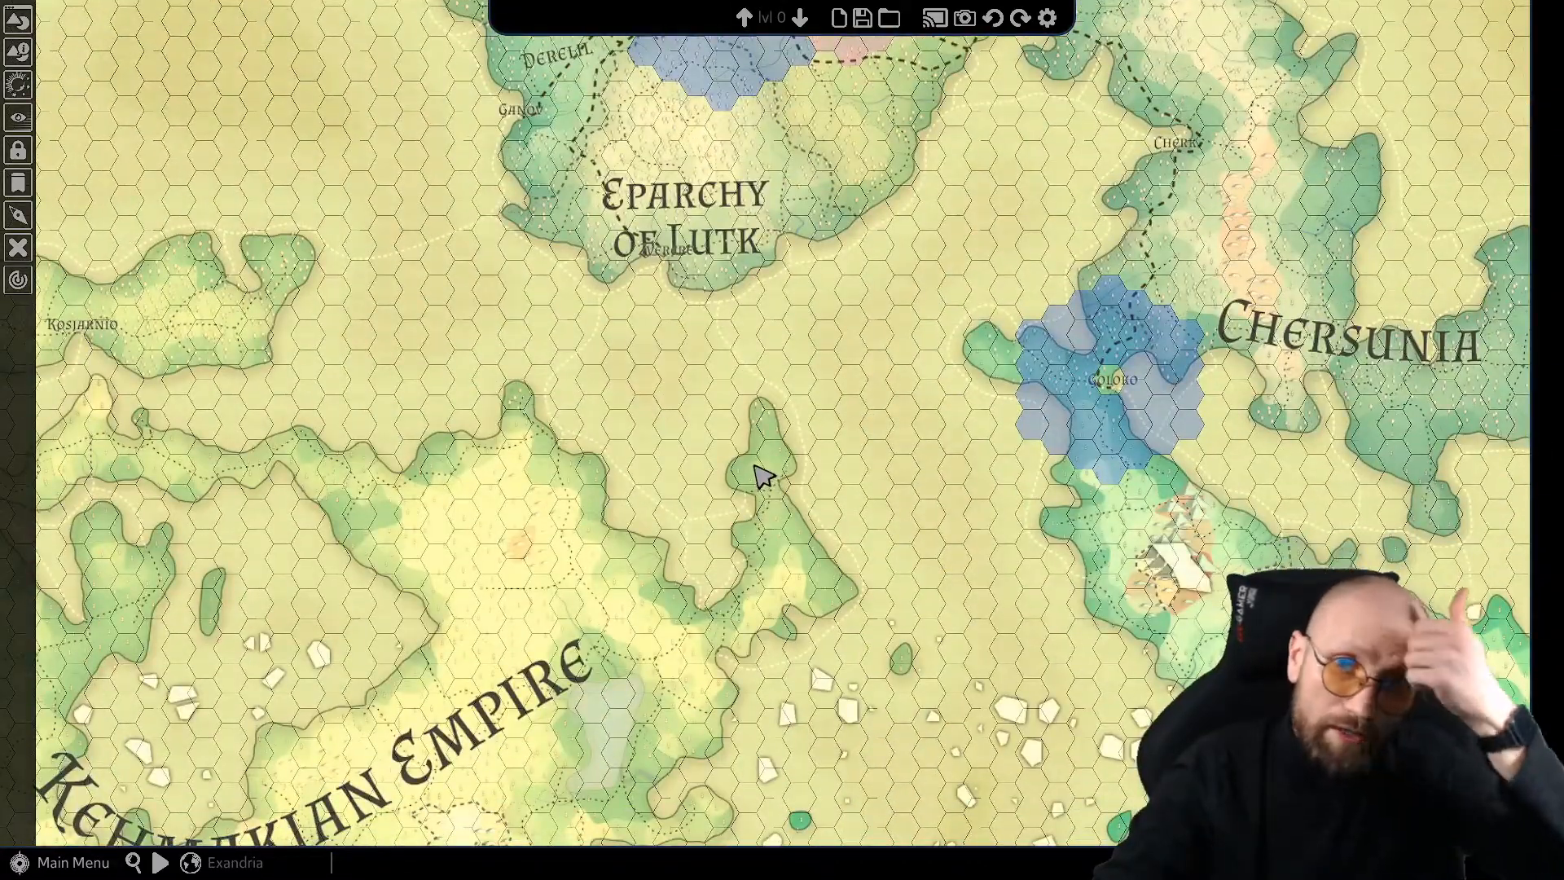
left_click_drag(731, 460, 496, 489)
scroll(888, 297, "up", 4)
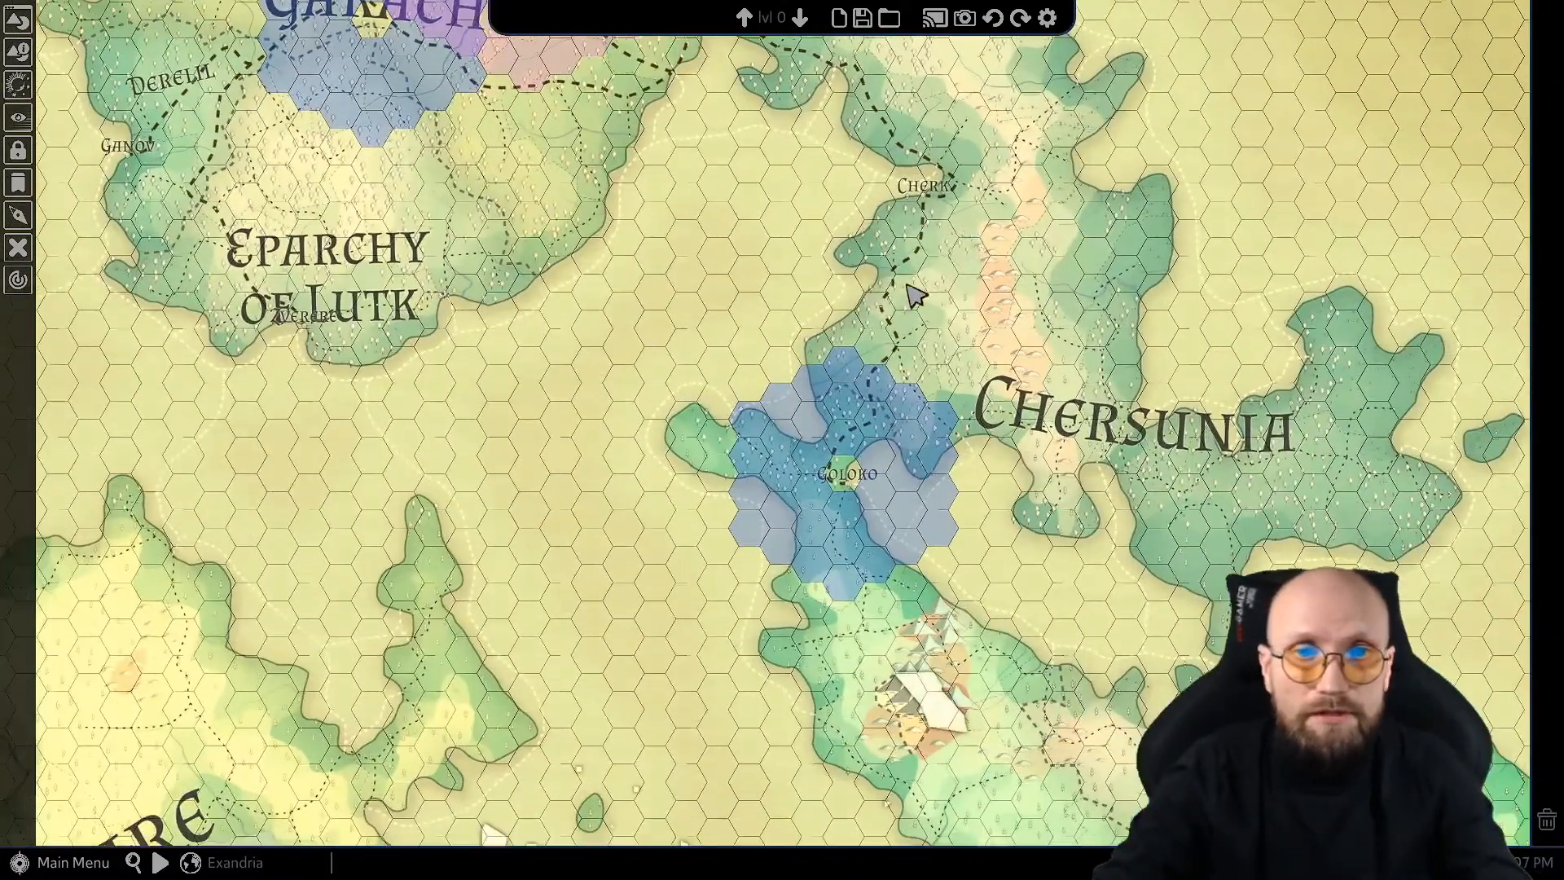
left_click_drag(639, 255, 835, 586)
left_click_drag(533, 338, 685, 409)
scroll(685, 409, "up", 2)
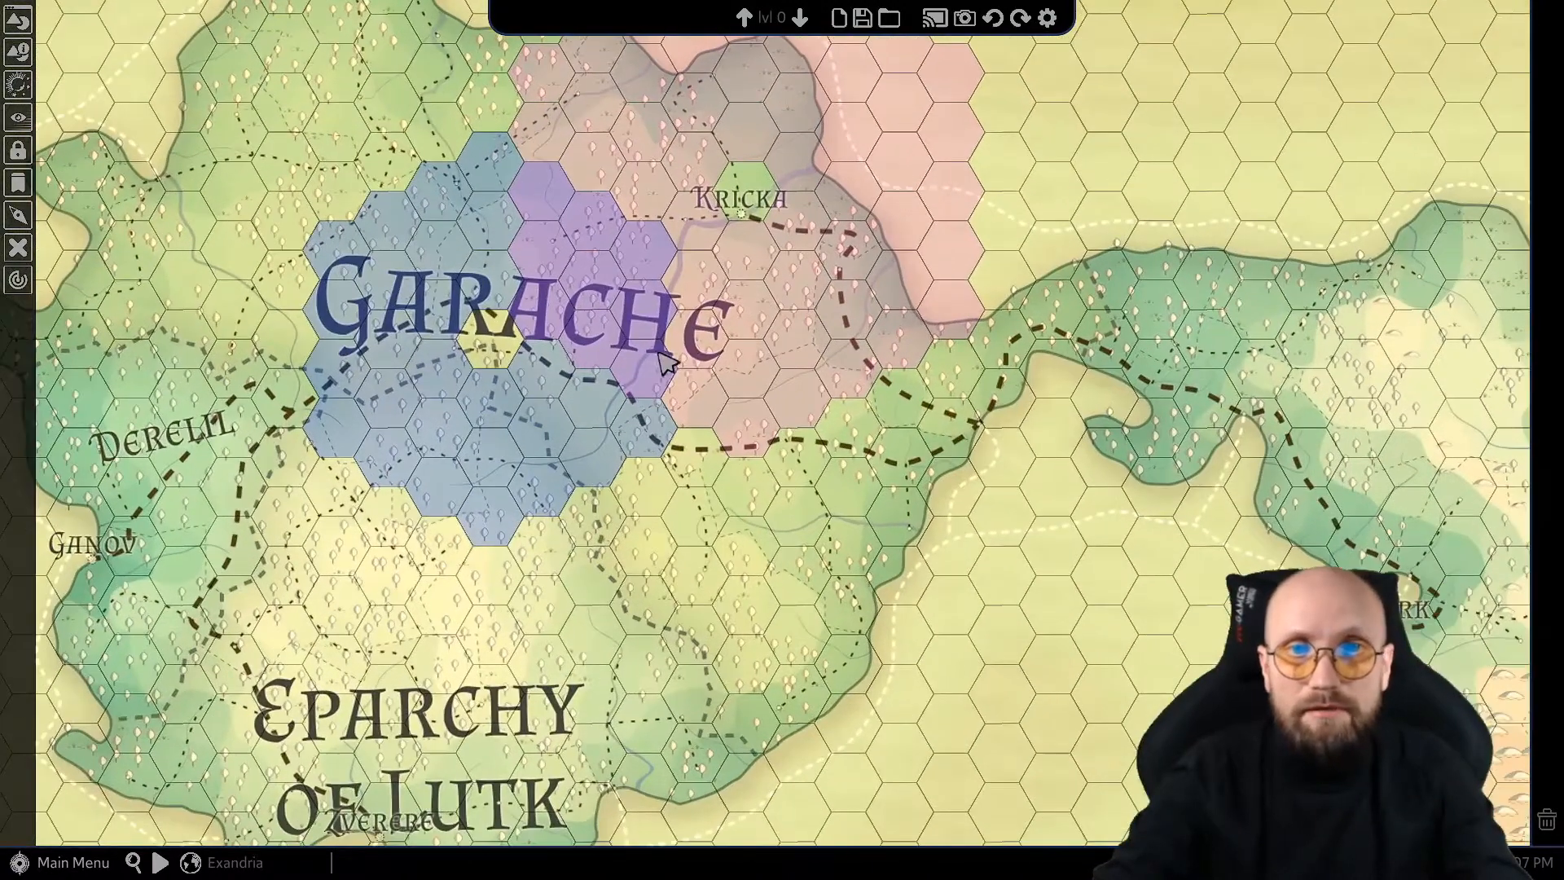
left_click_drag(782, 384, 894, 498)
left_click_drag(751, 383, 633, 400)
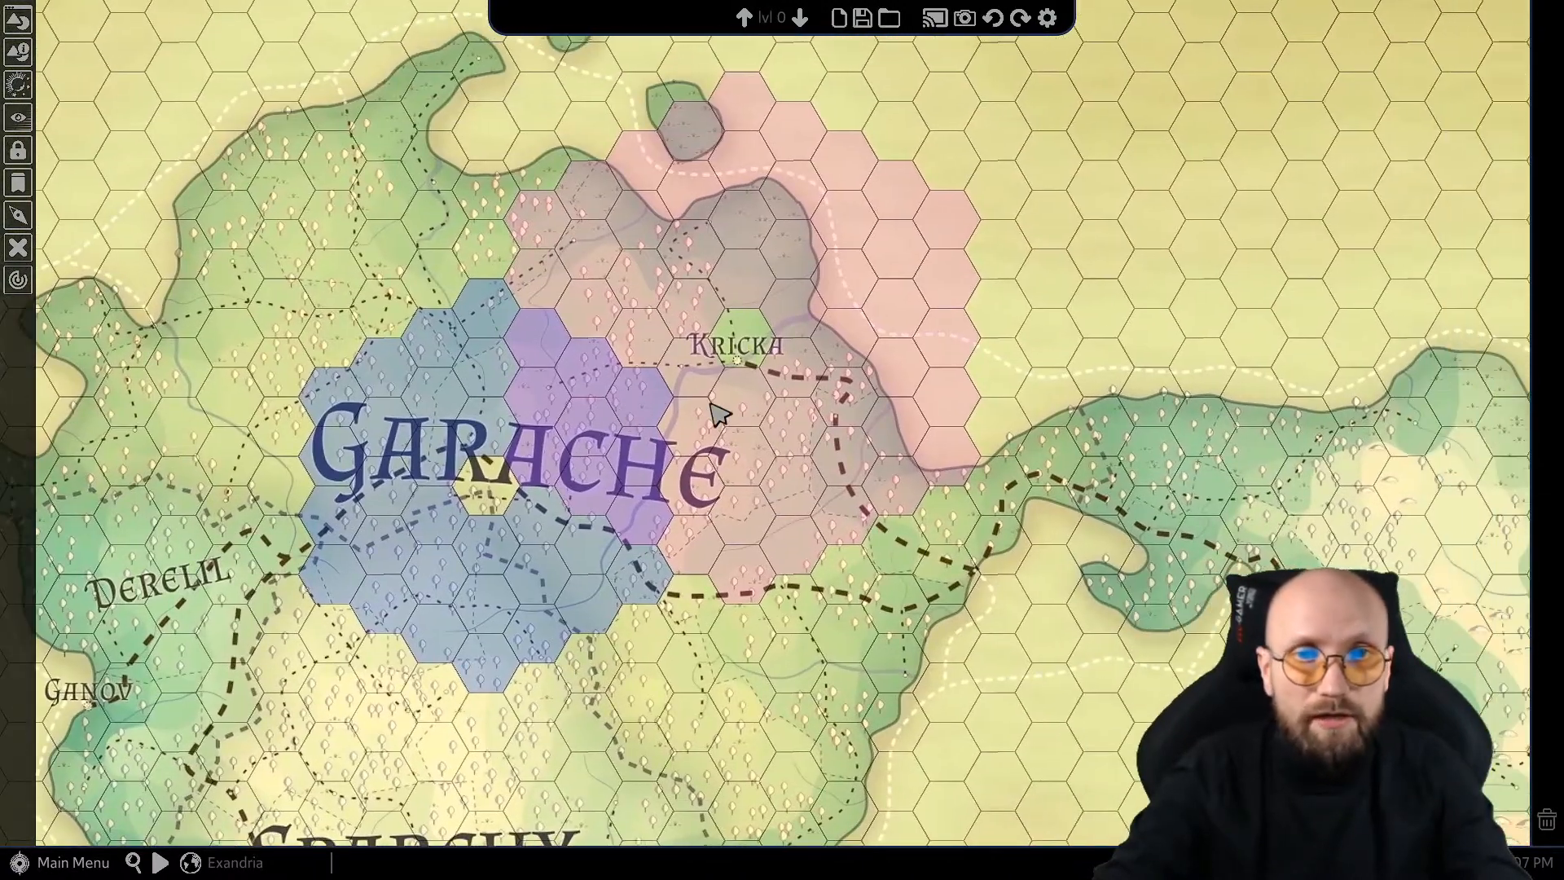
left_click_drag(971, 395, 684, 245)
left_click_drag(311, 477, 921, 528)
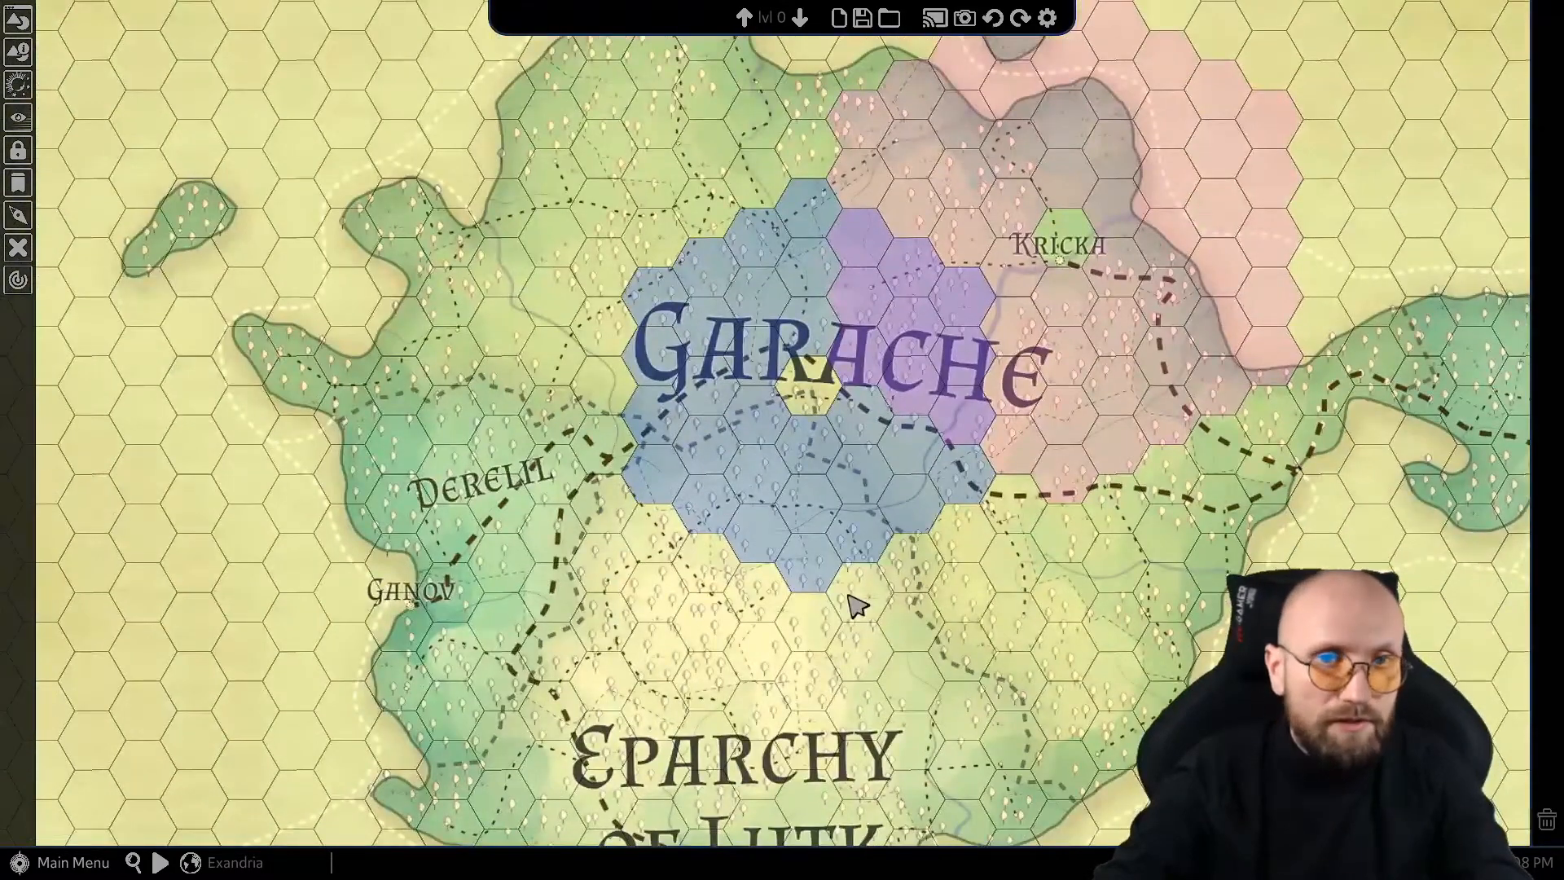
left_click_drag(1080, 643, 791, 573)
left_click_drag(448, 595, 576, 487)
scroll(577, 591, "down", 4)
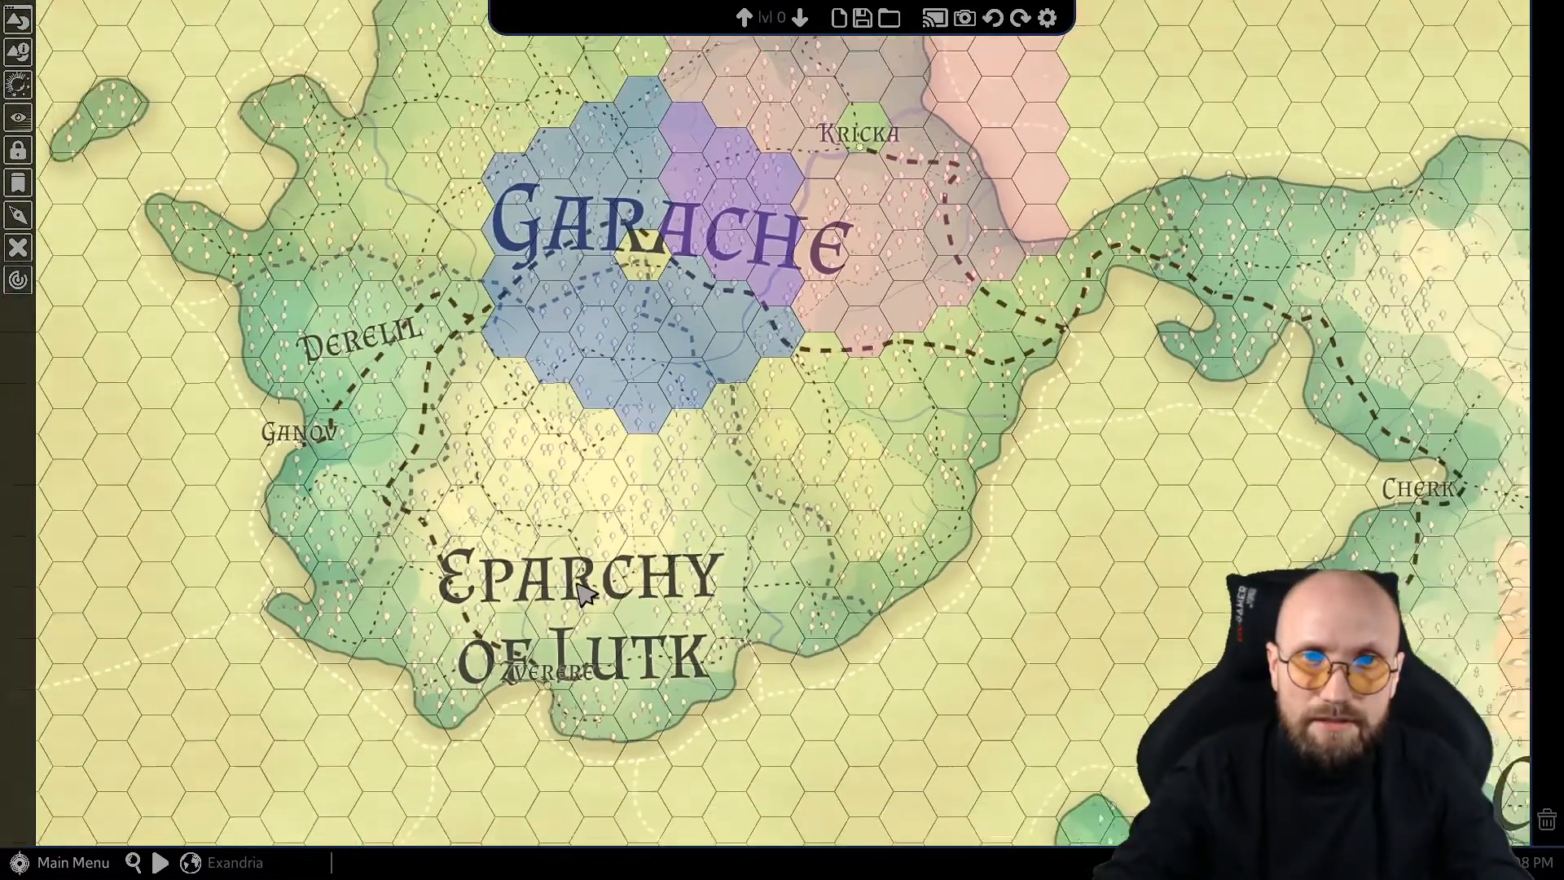
Examine the marked town areas against the whole hex map, then up close around Garache and the Eparchy of Lutk.
left_click_drag(579, 607, 772, 349)
scroll(837, 570, "down", 2)
scroll(836, 579, "down", 2)
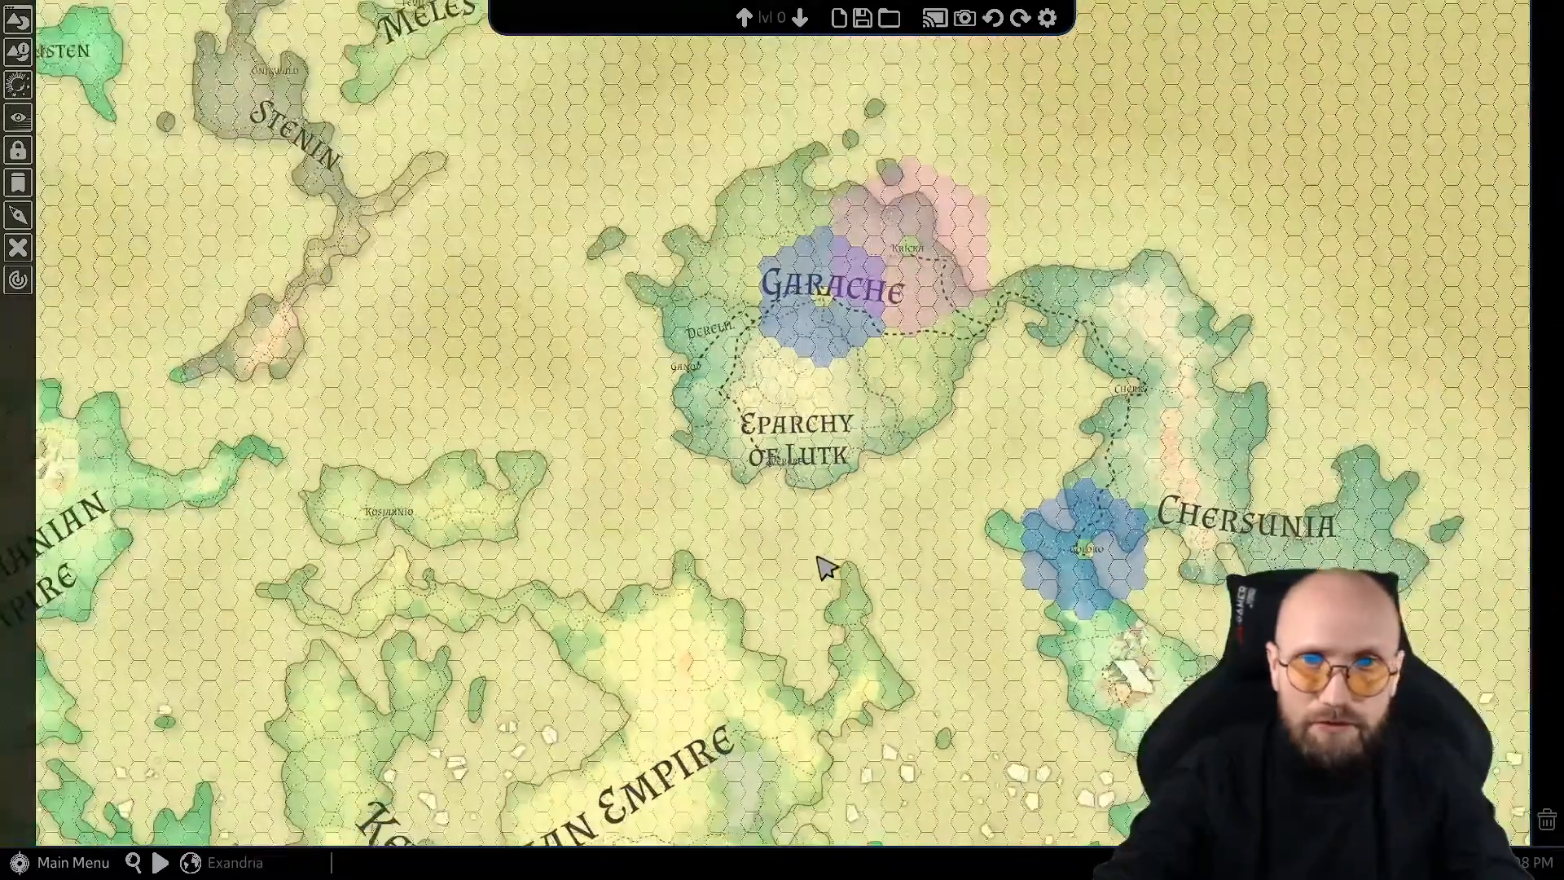
left_click_drag(821, 563, 857, 479)
scroll(832, 458, "down", 2)
left_click_drag(657, 489, 901, 457)
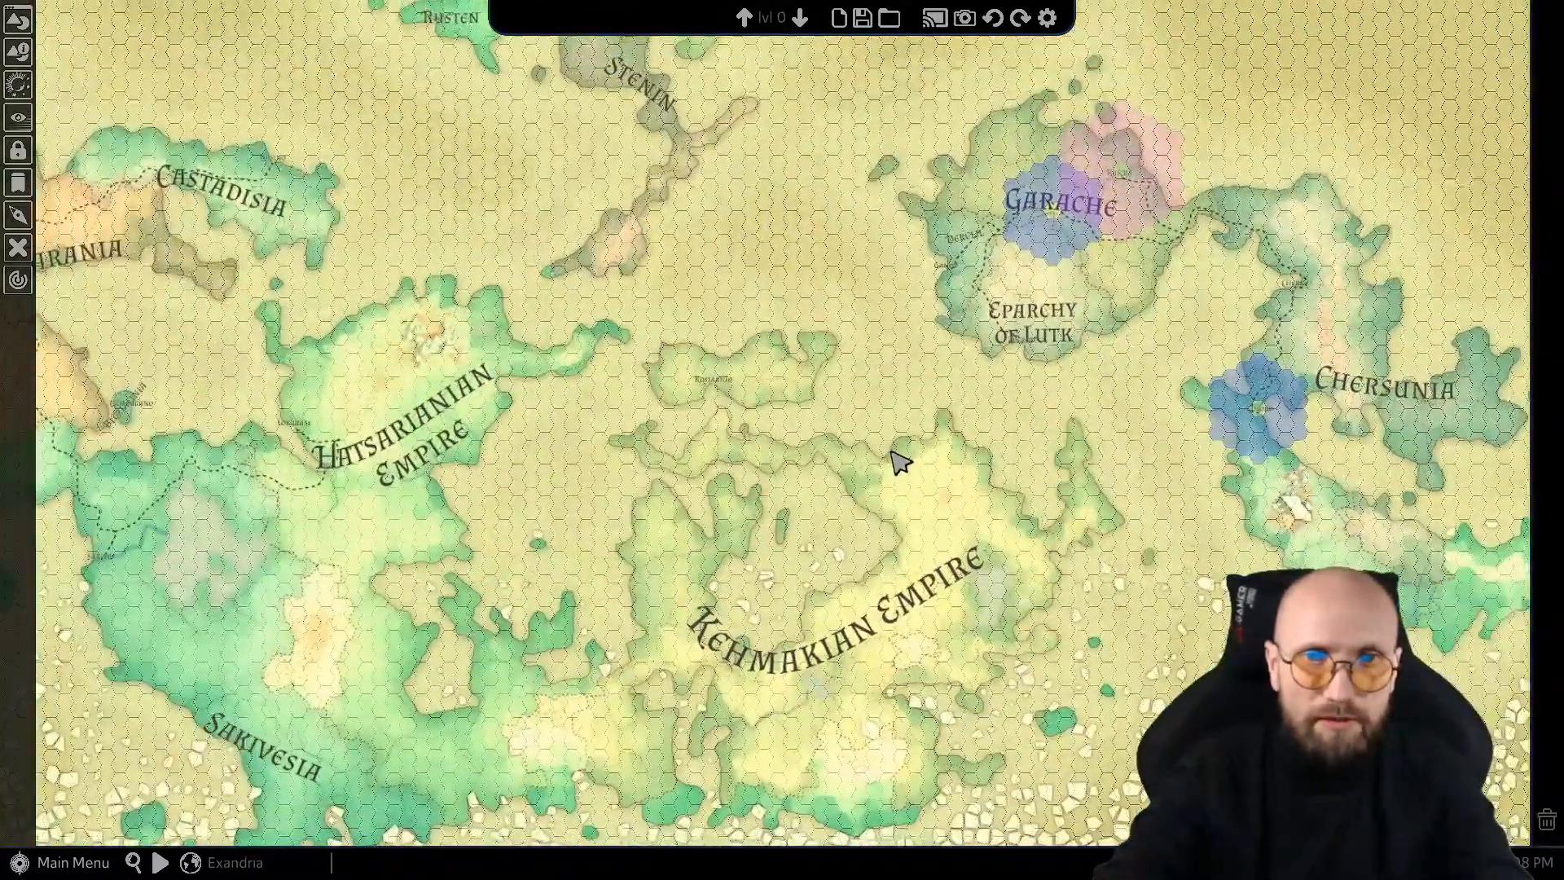
scroll(890, 468, "down", 2)
scroll(835, 433, "up", 1)
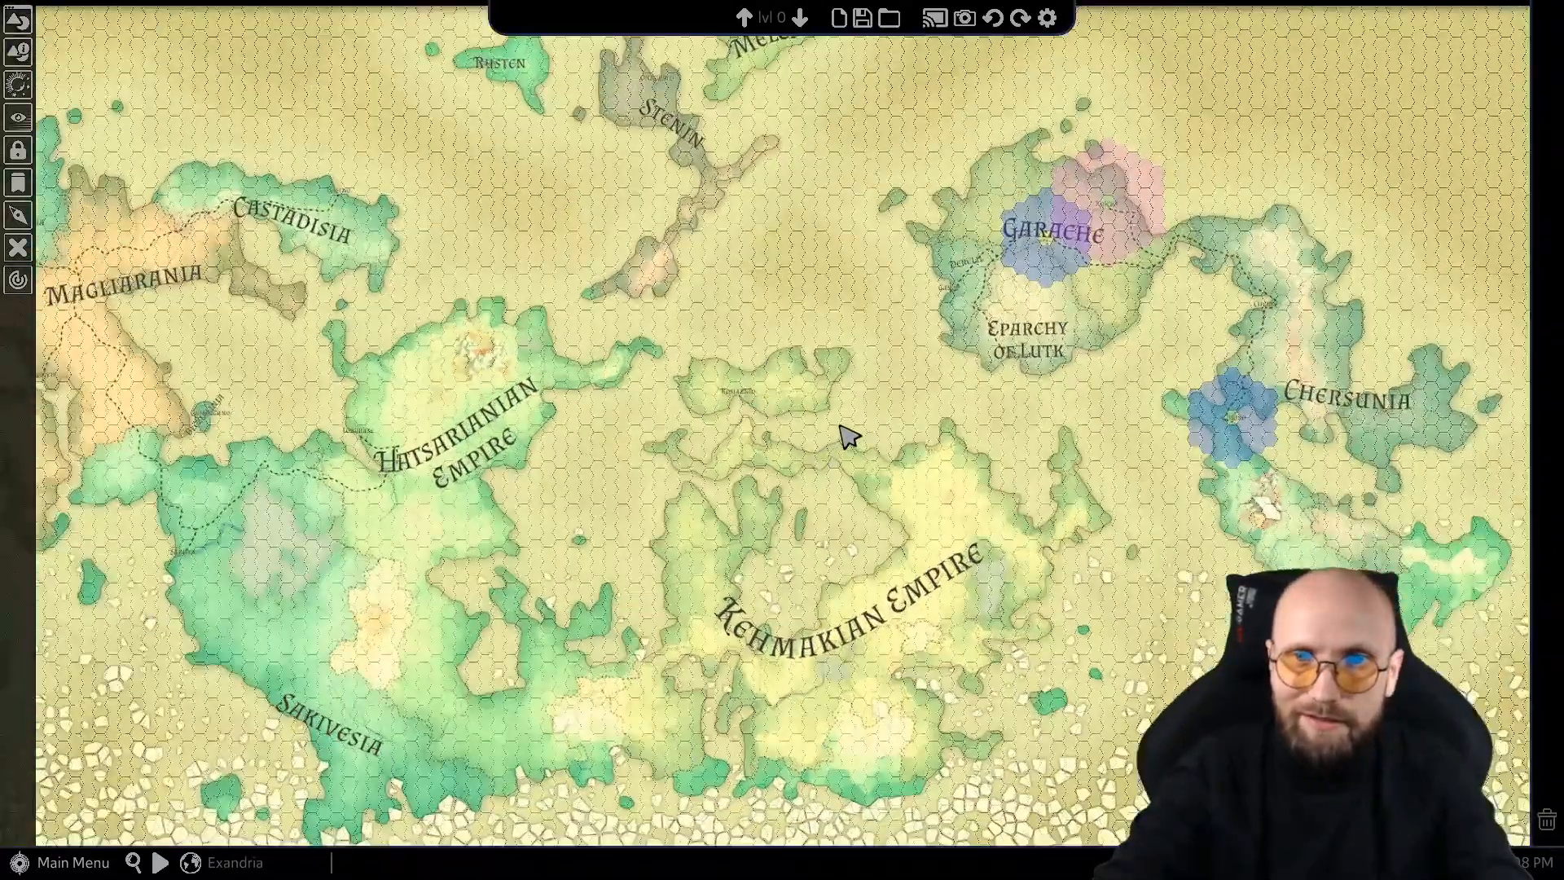
scroll(1054, 433, "up", 5)
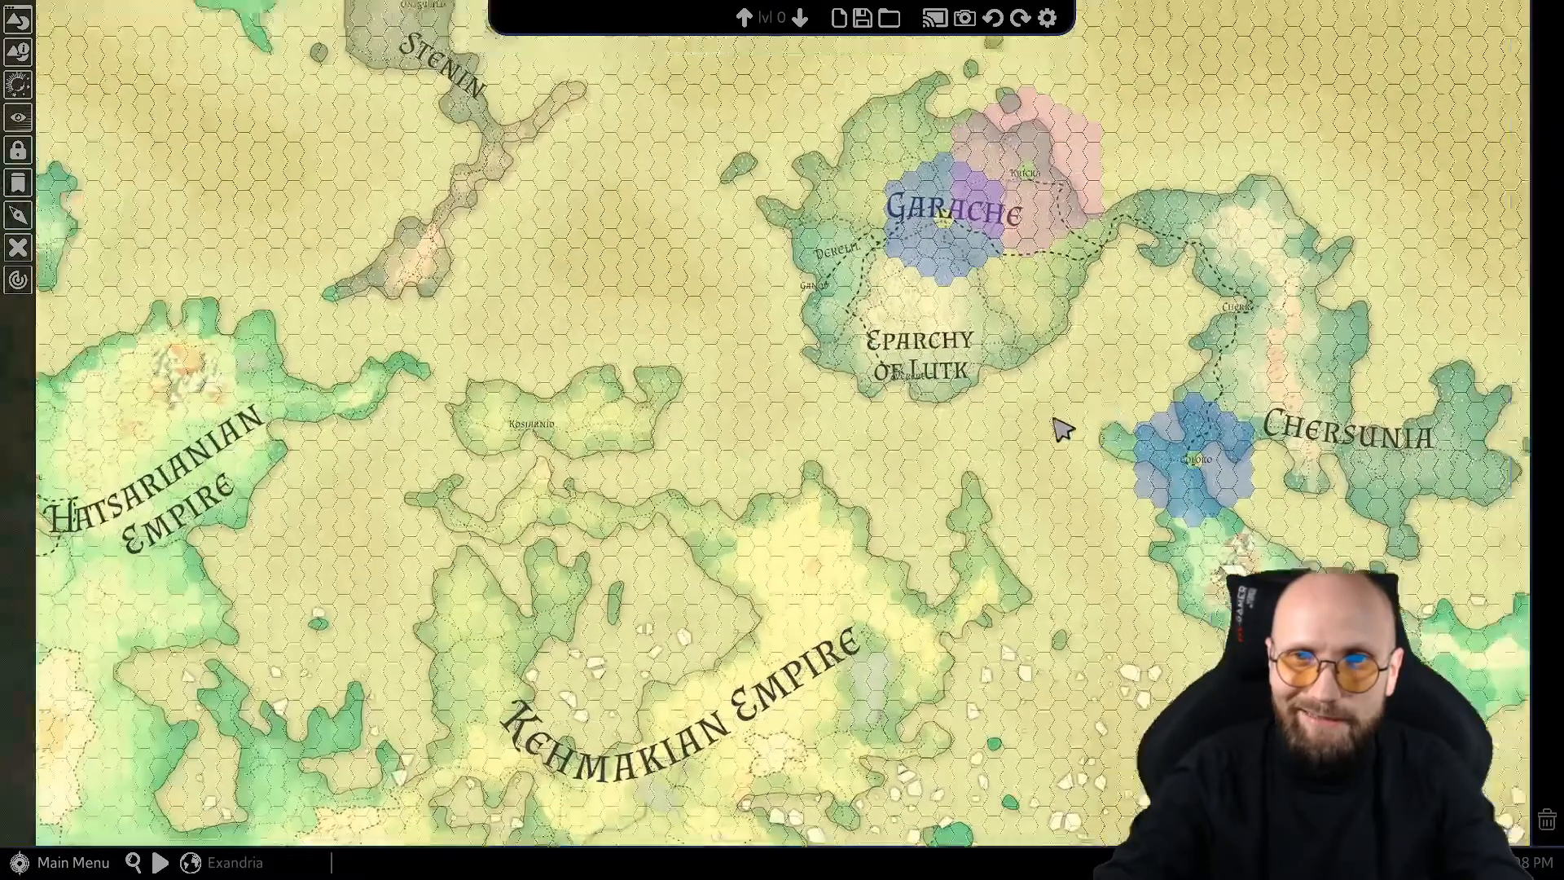
scroll(1024, 455, "up", 5)
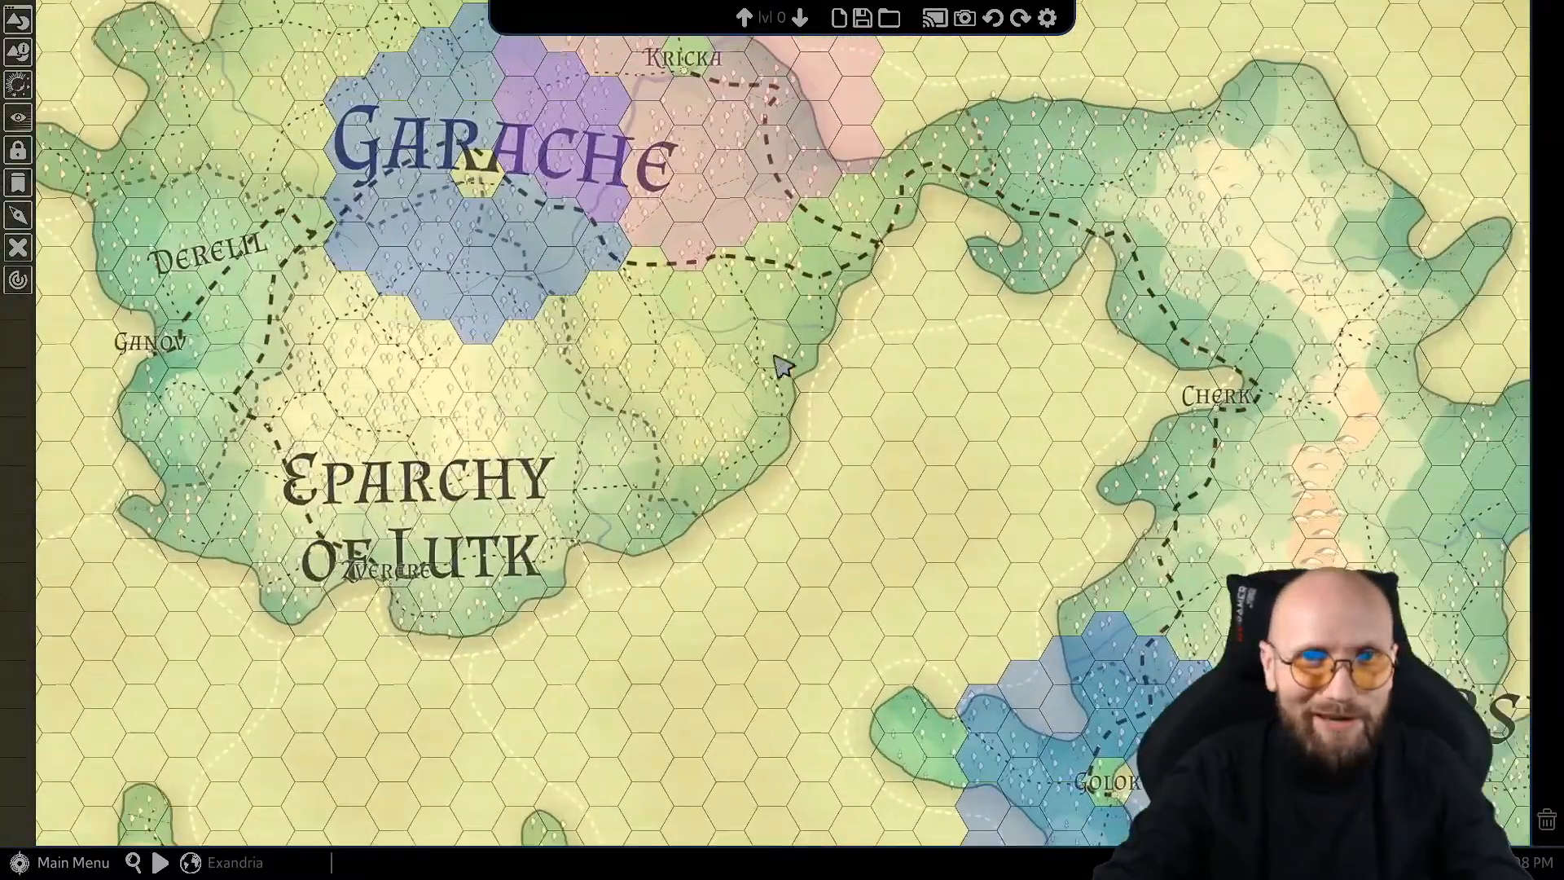
left_click_drag(781, 365, 911, 631)
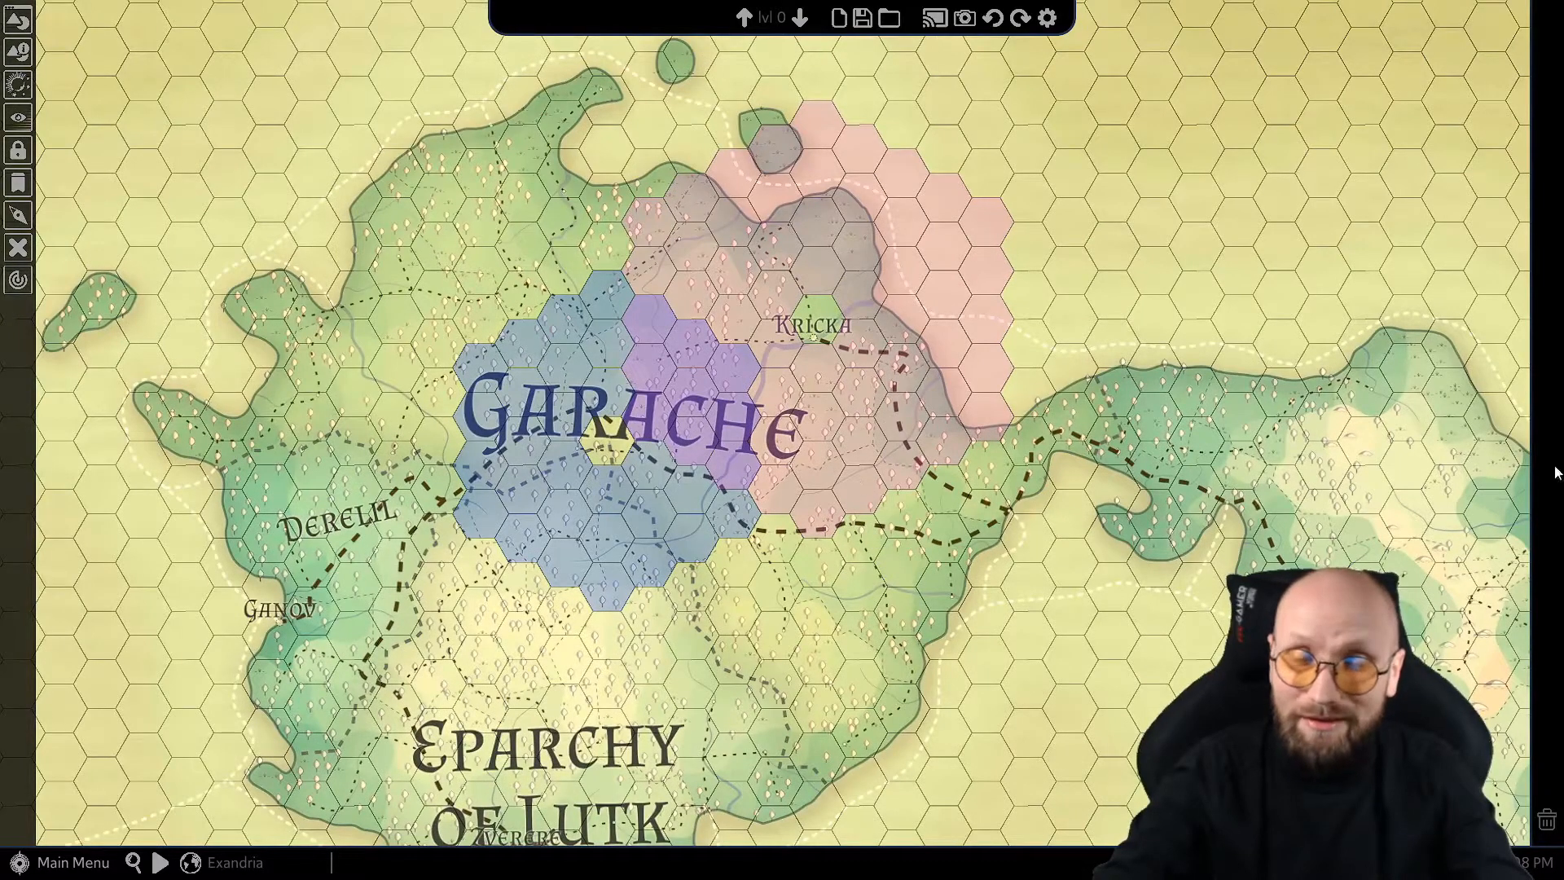
left_click_drag(448, 493, 583, 535)
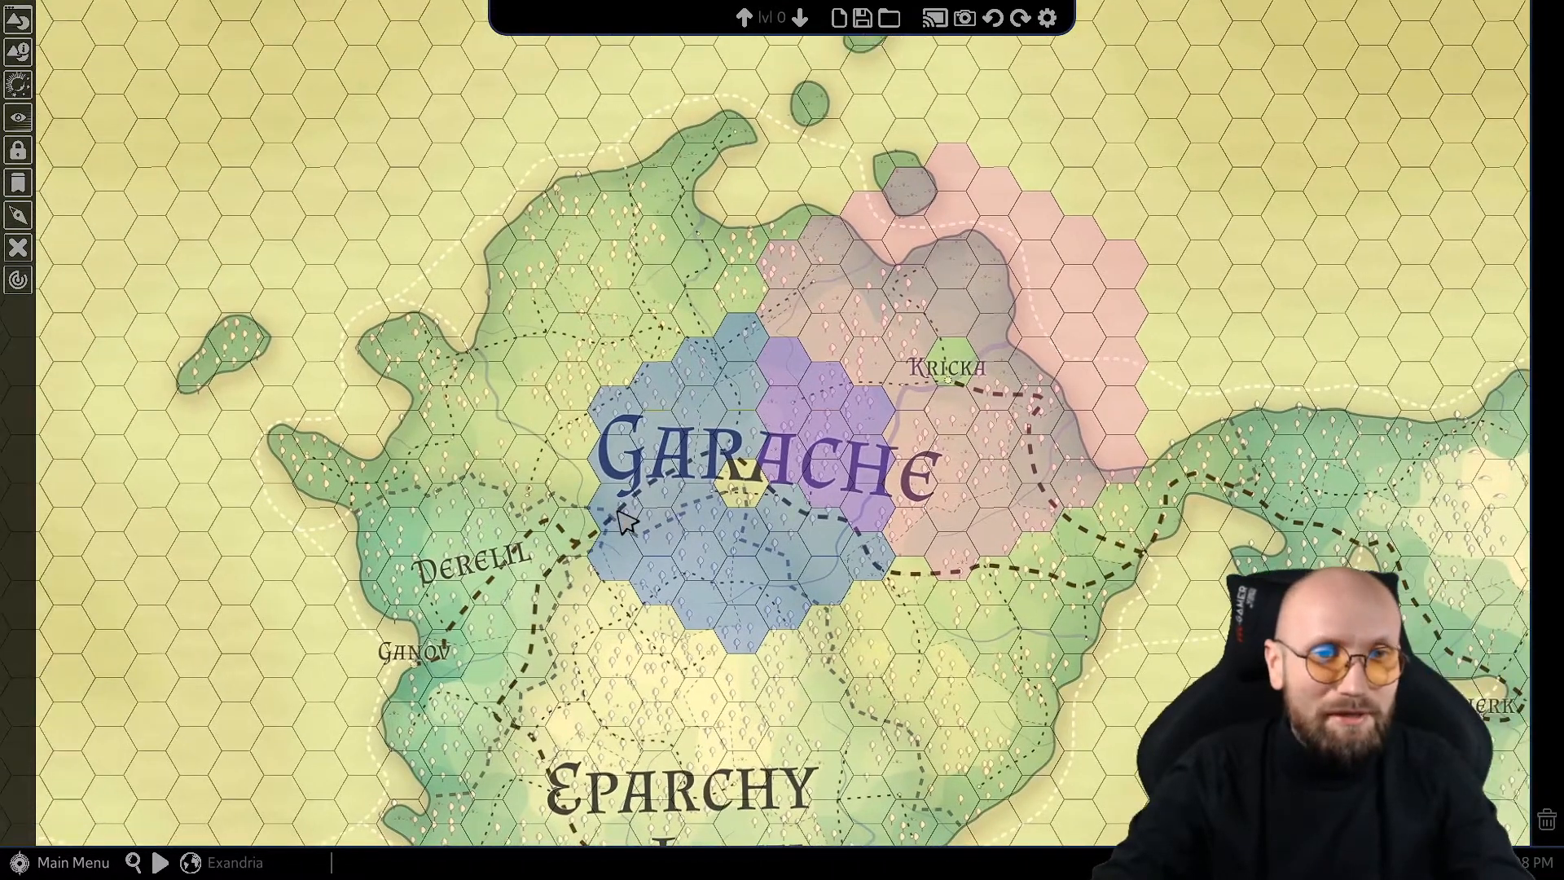
left_click_drag(521, 600, 672, 382)
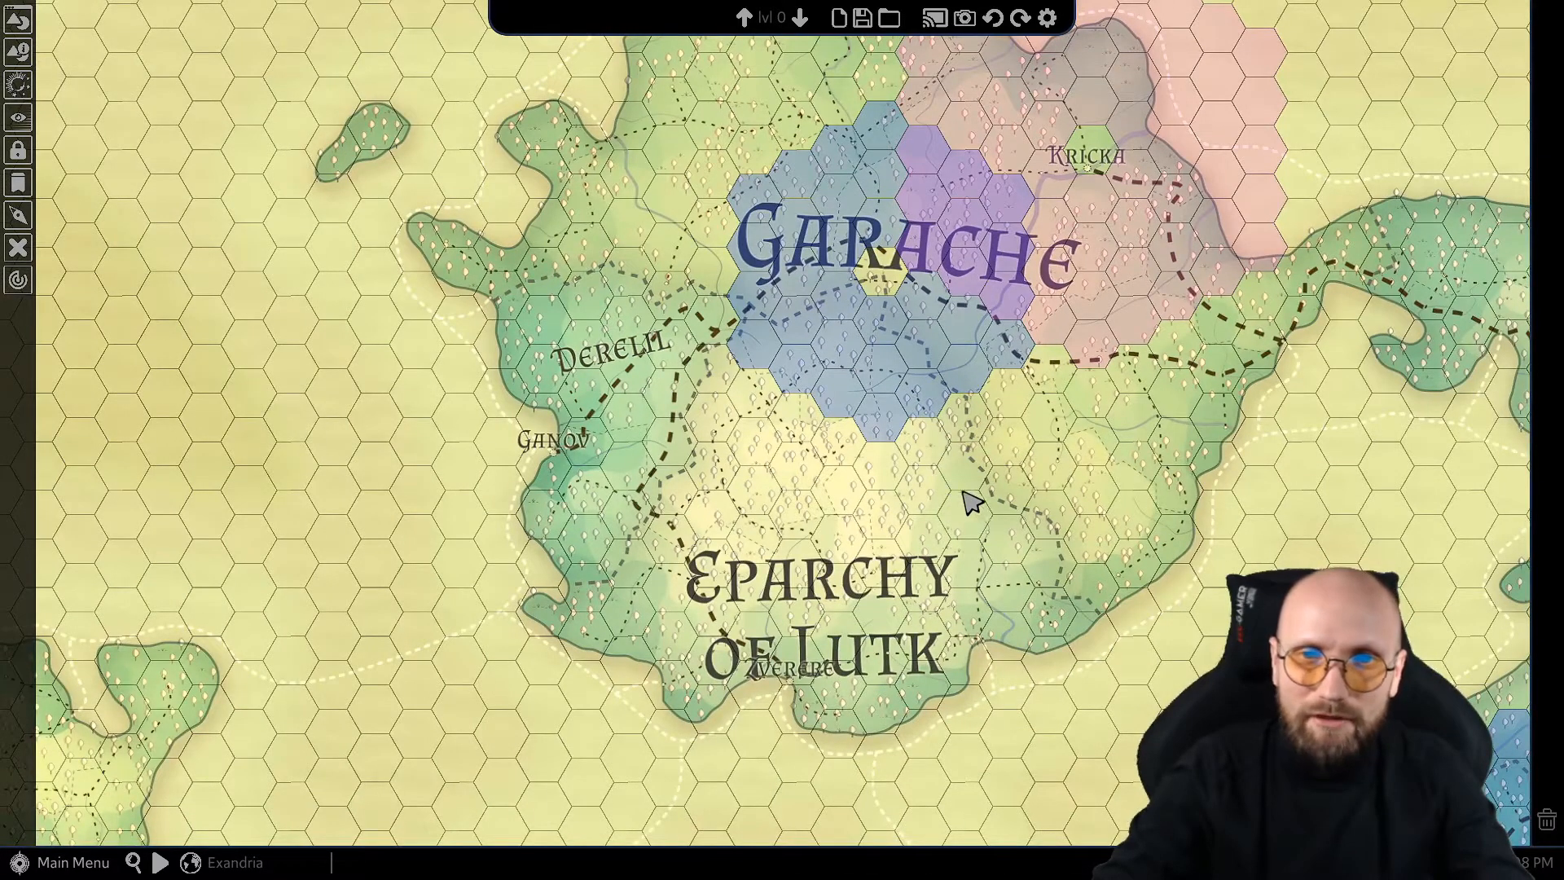
left_click_drag(1191, 463, 1078, 544)
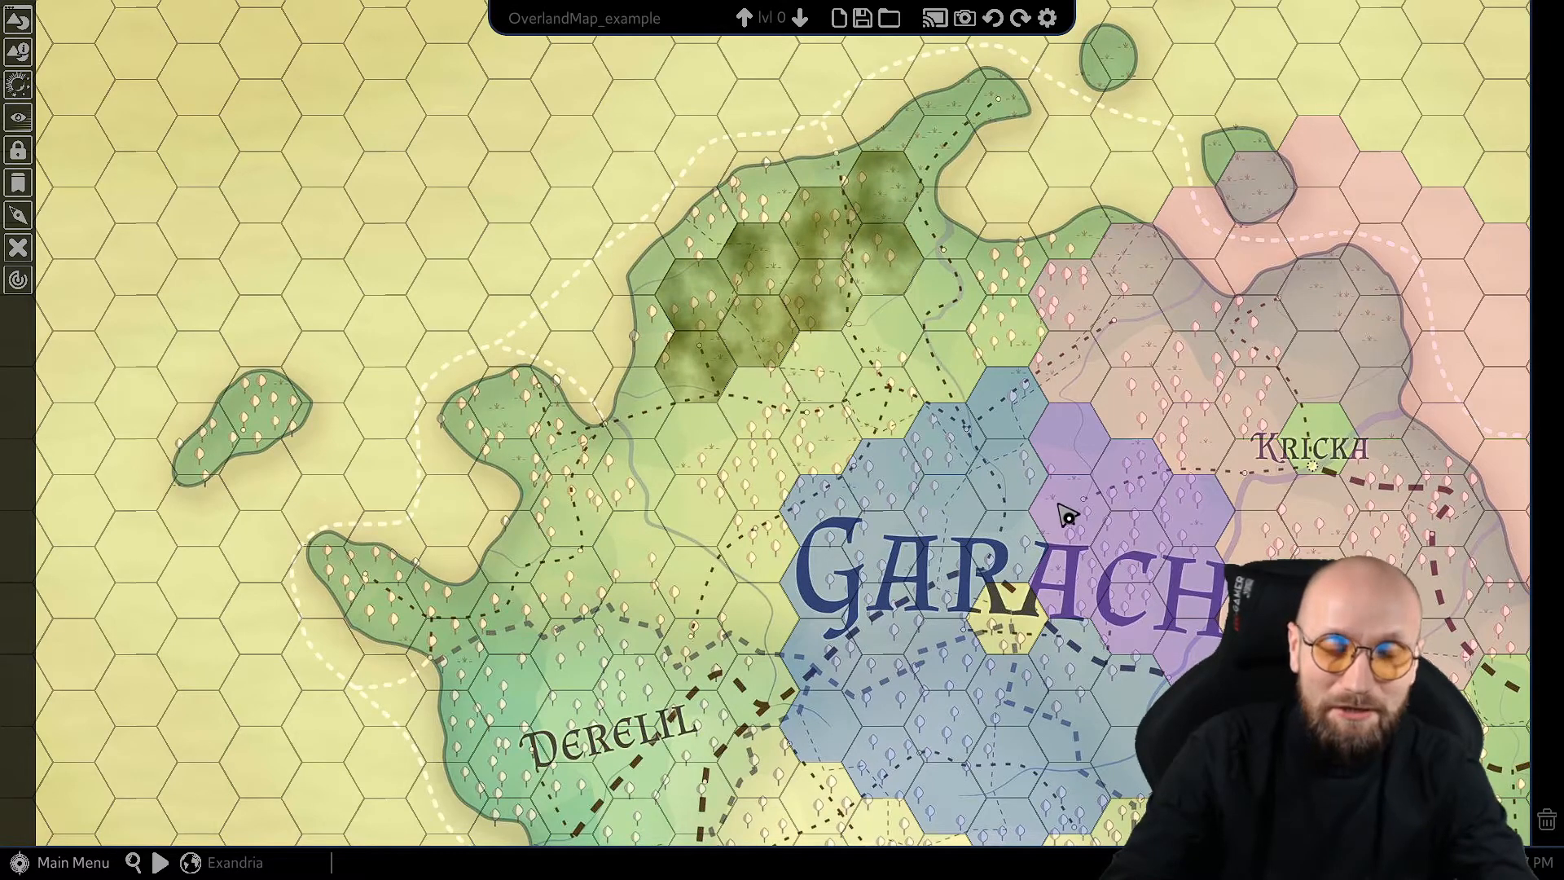
Examine the dark green hex tiles on the coast north-west of Garache and the land around them.
left_click_drag(1213, 428, 999, 558)
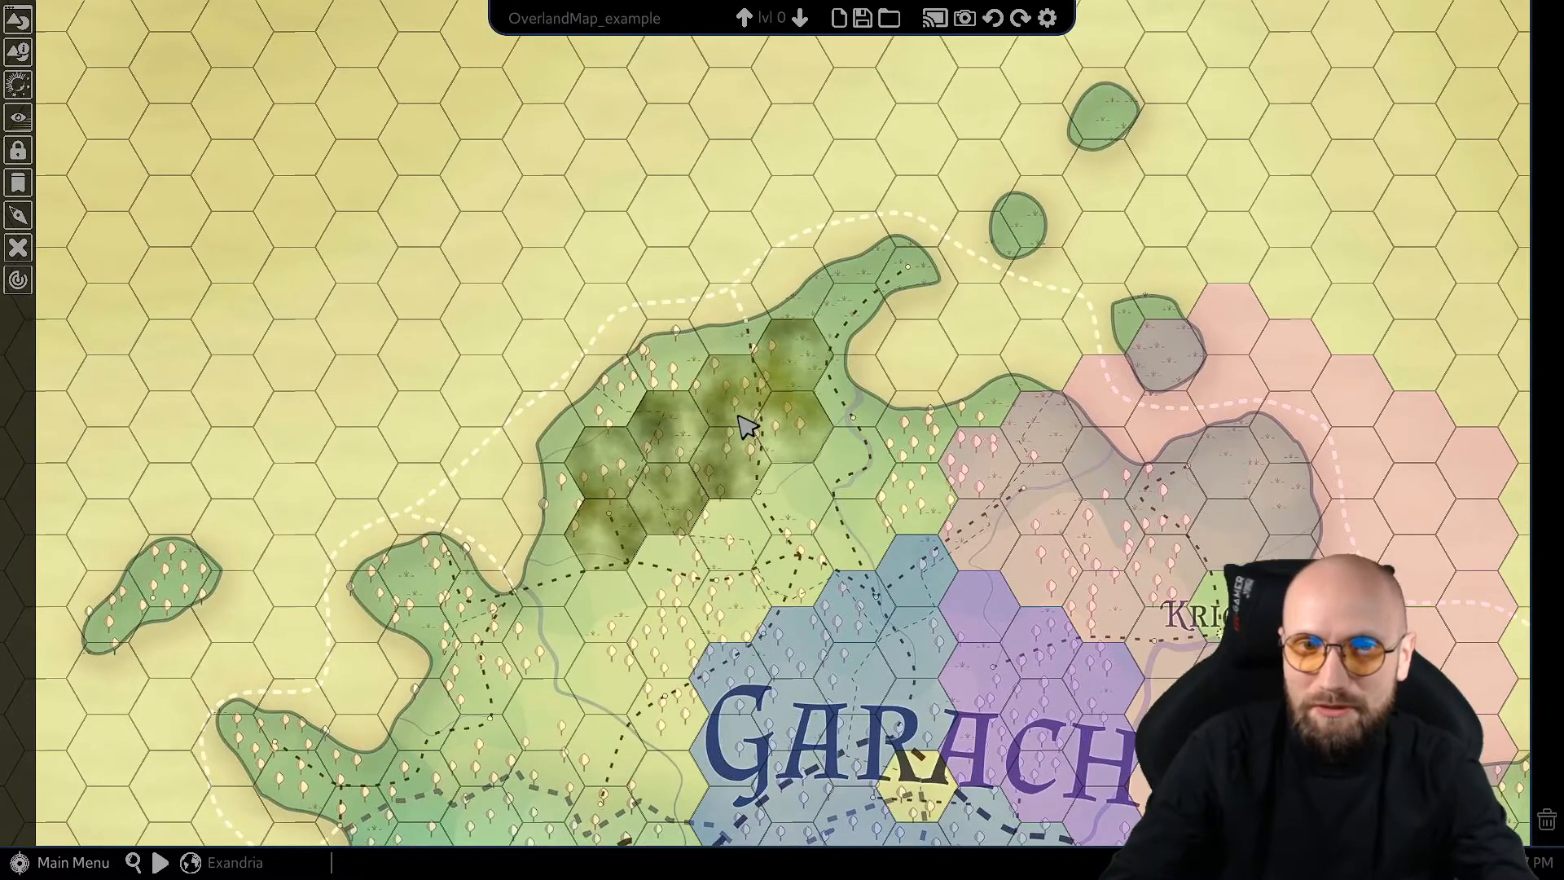
scroll(743, 424, "up", 5)
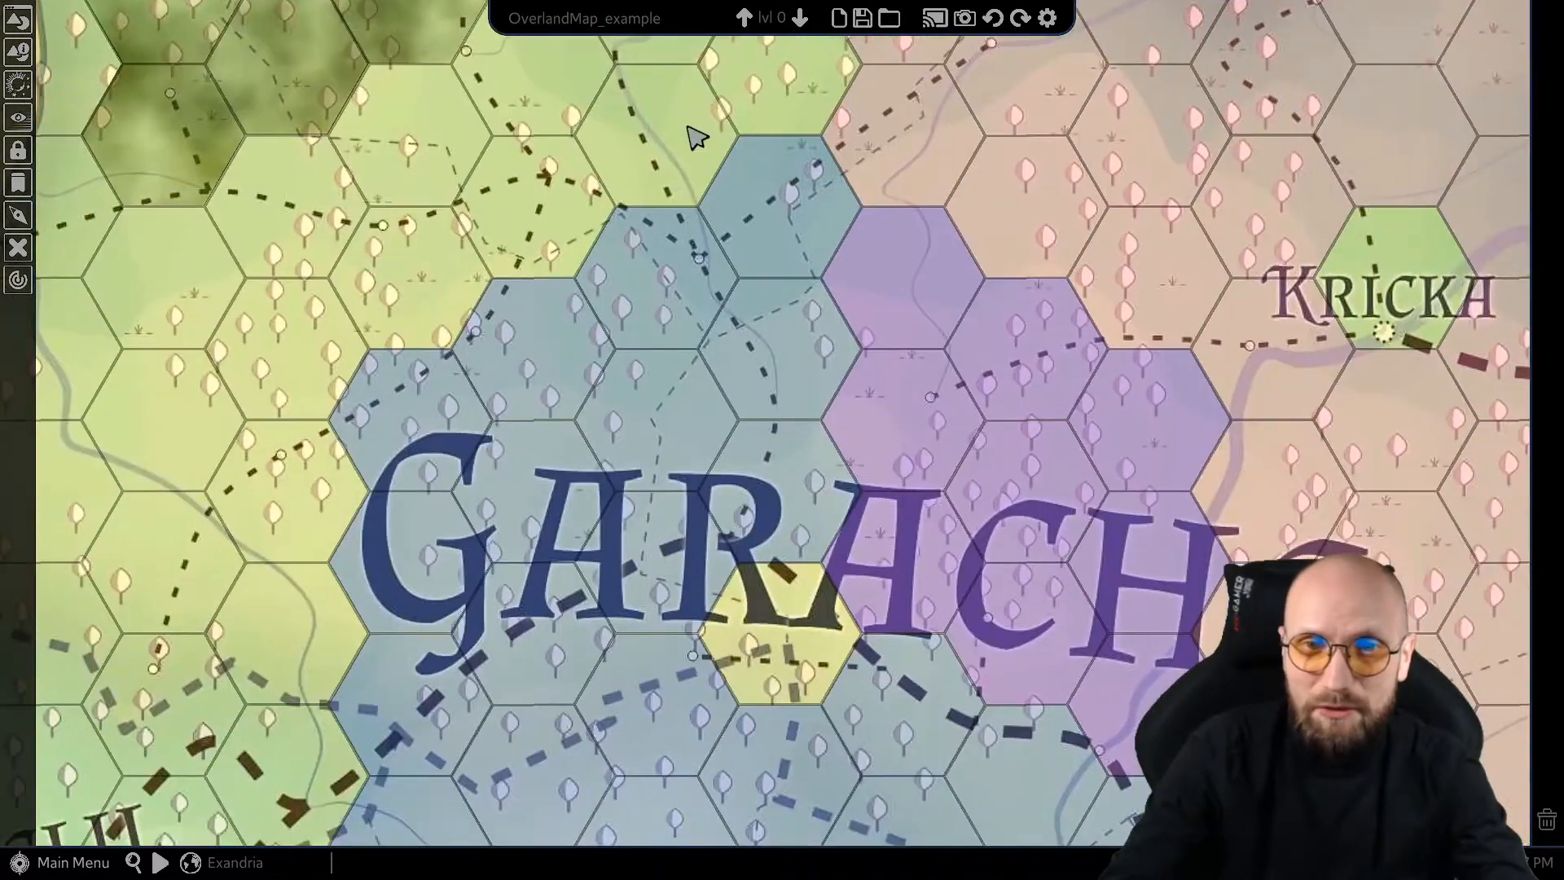
left_click_drag(716, 391, 750, 501)
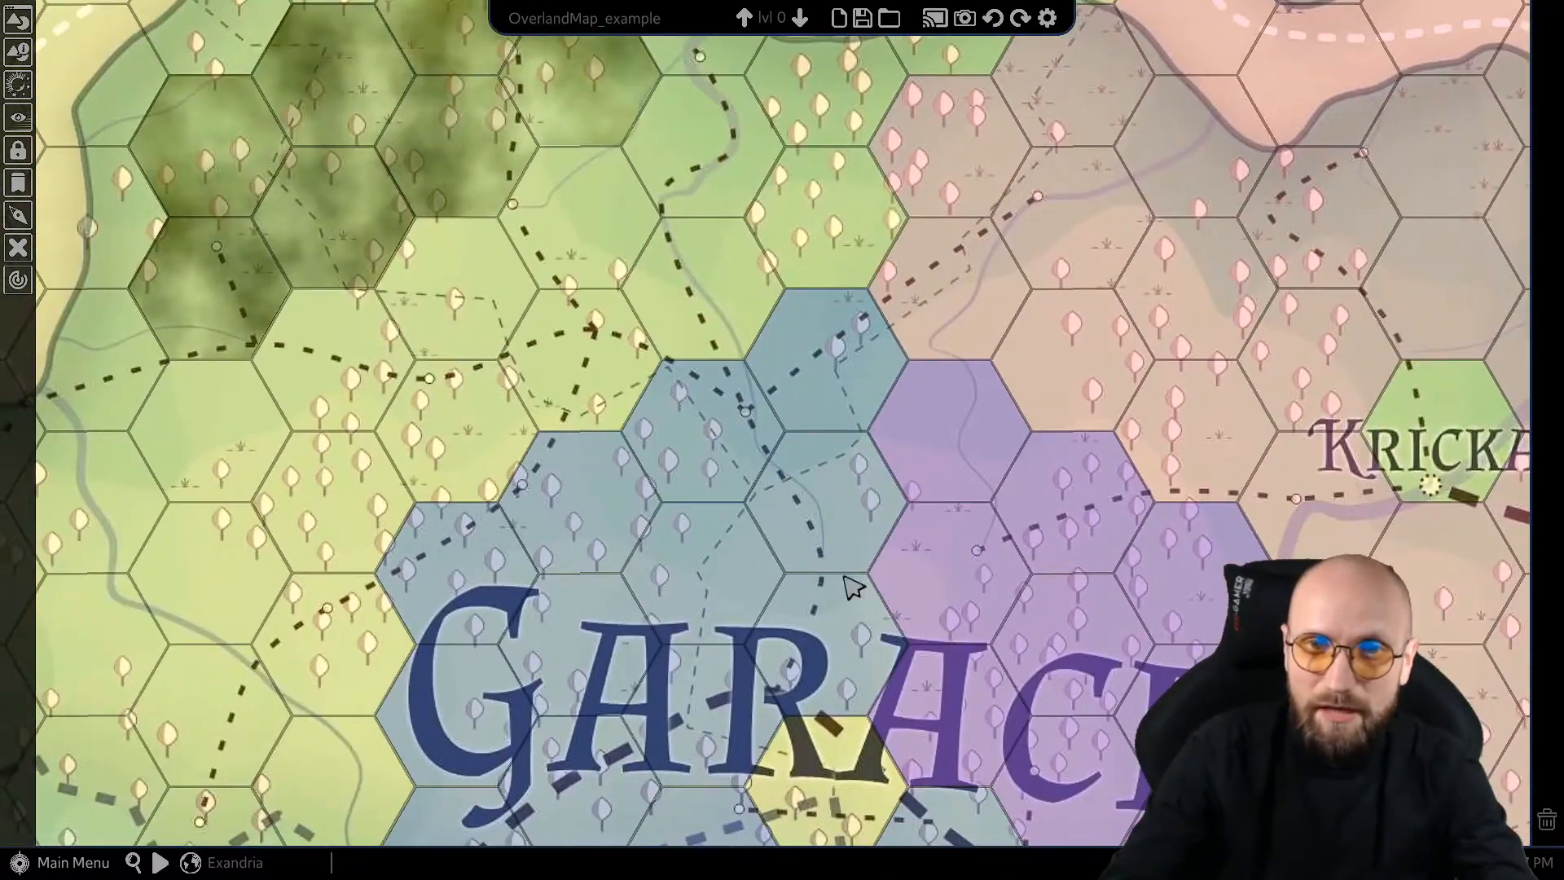
left_click_drag(868, 275, 704, 339)
left_click_drag(179, 240, 553, 334)
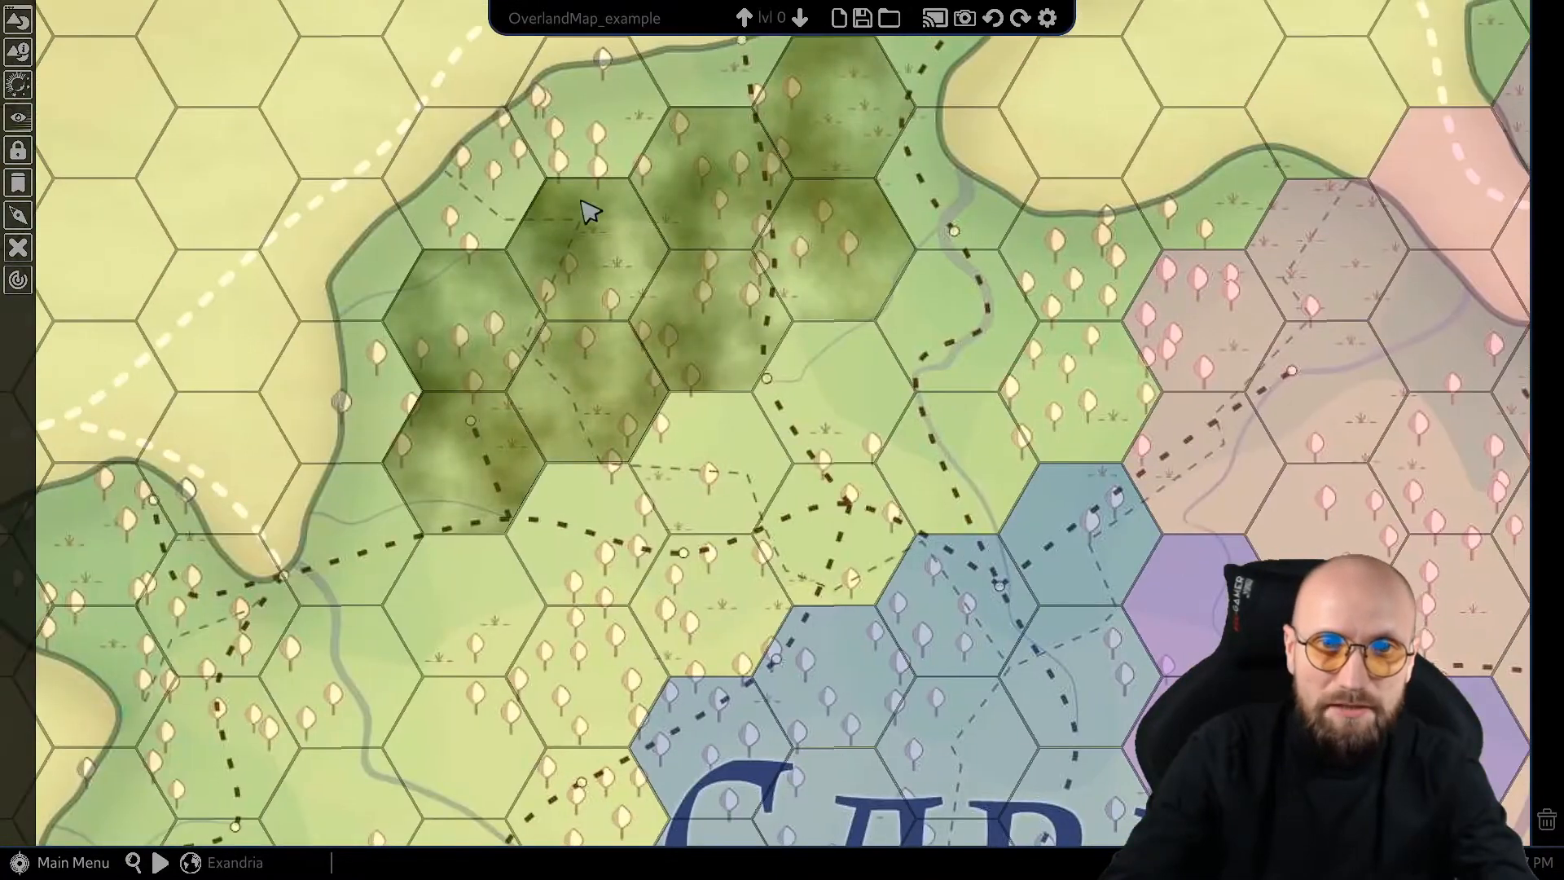
left_click_drag(476, 529, 766, 399)
left_click_drag(962, 296, 914, 405)
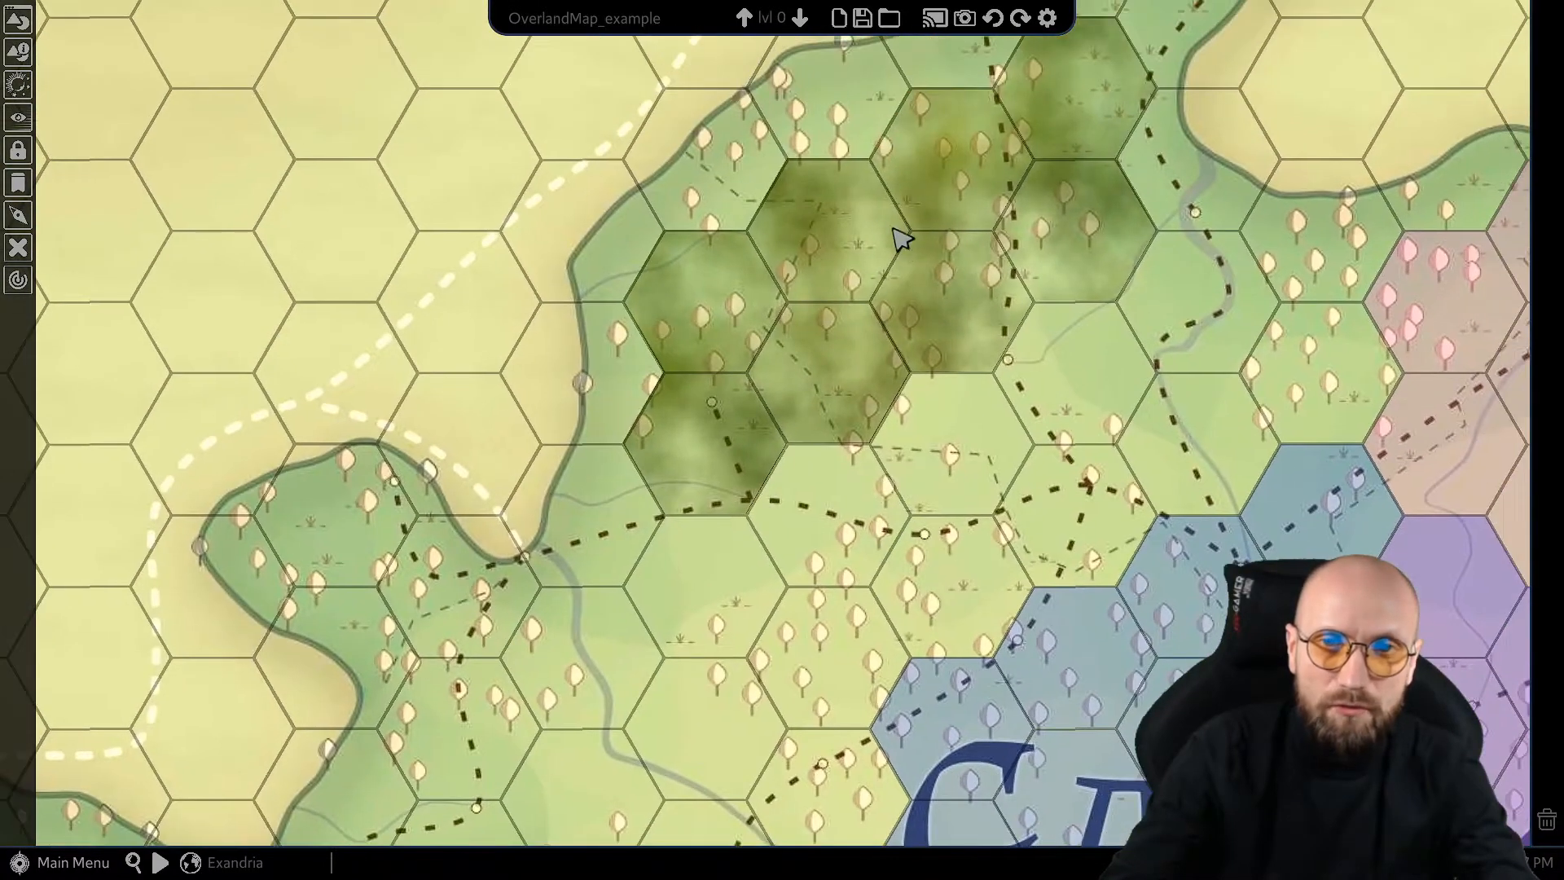
scroll(902, 551, "down", 5)
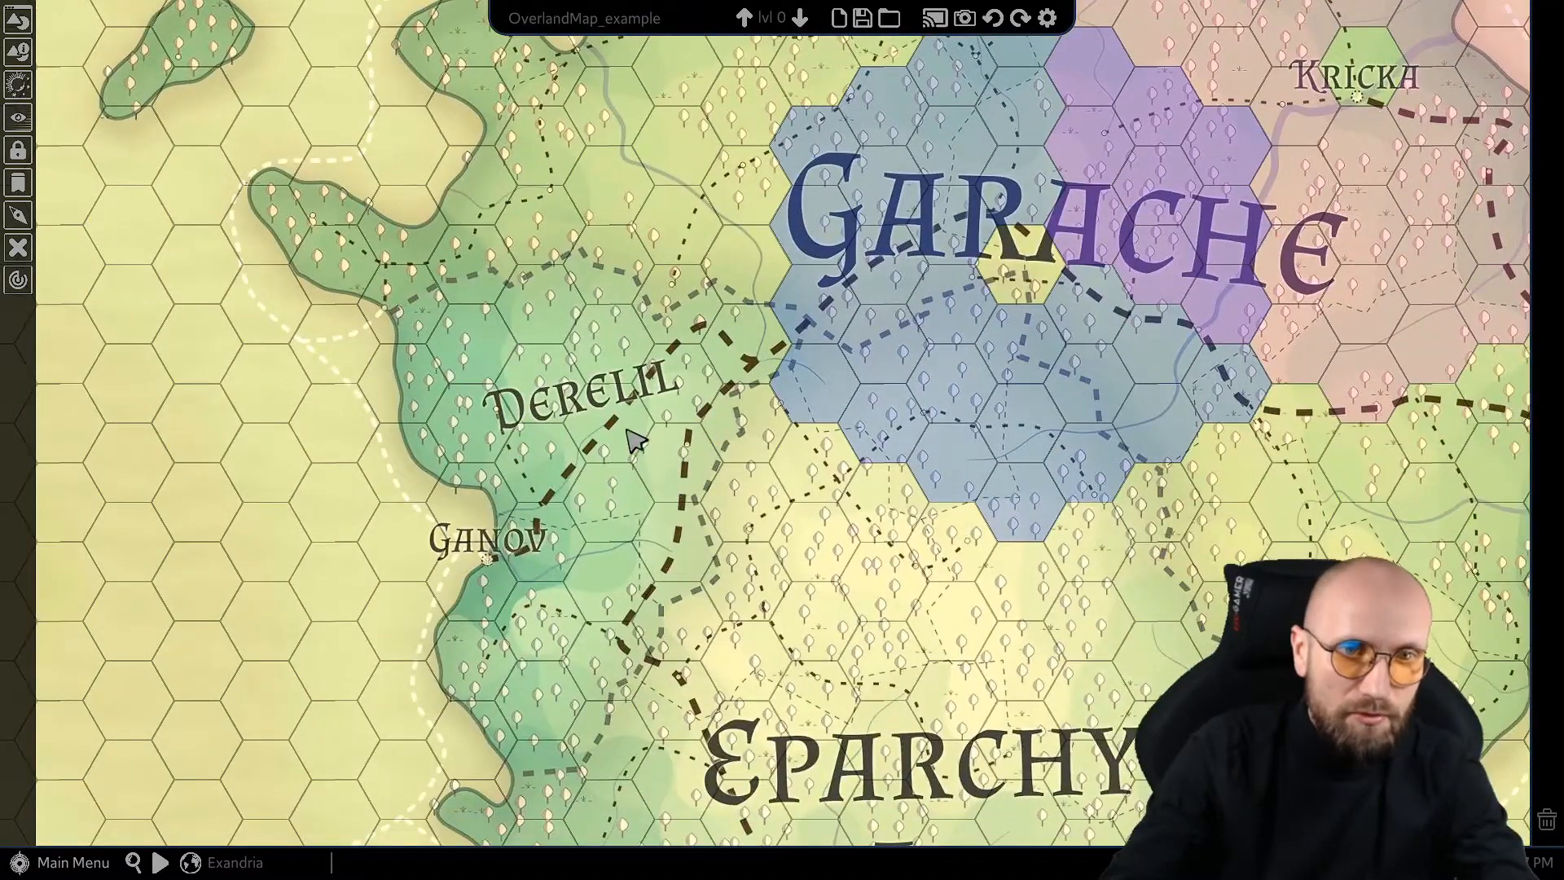
Survey the coast at Ganov, the Kehmakian Empire and the land south-east of Chersunia for terrain within the hexes.
left_click_drag(627, 428, 417, 239)
scroll(750, 617, "up", 1)
left_click_drag(461, 559, 909, 668)
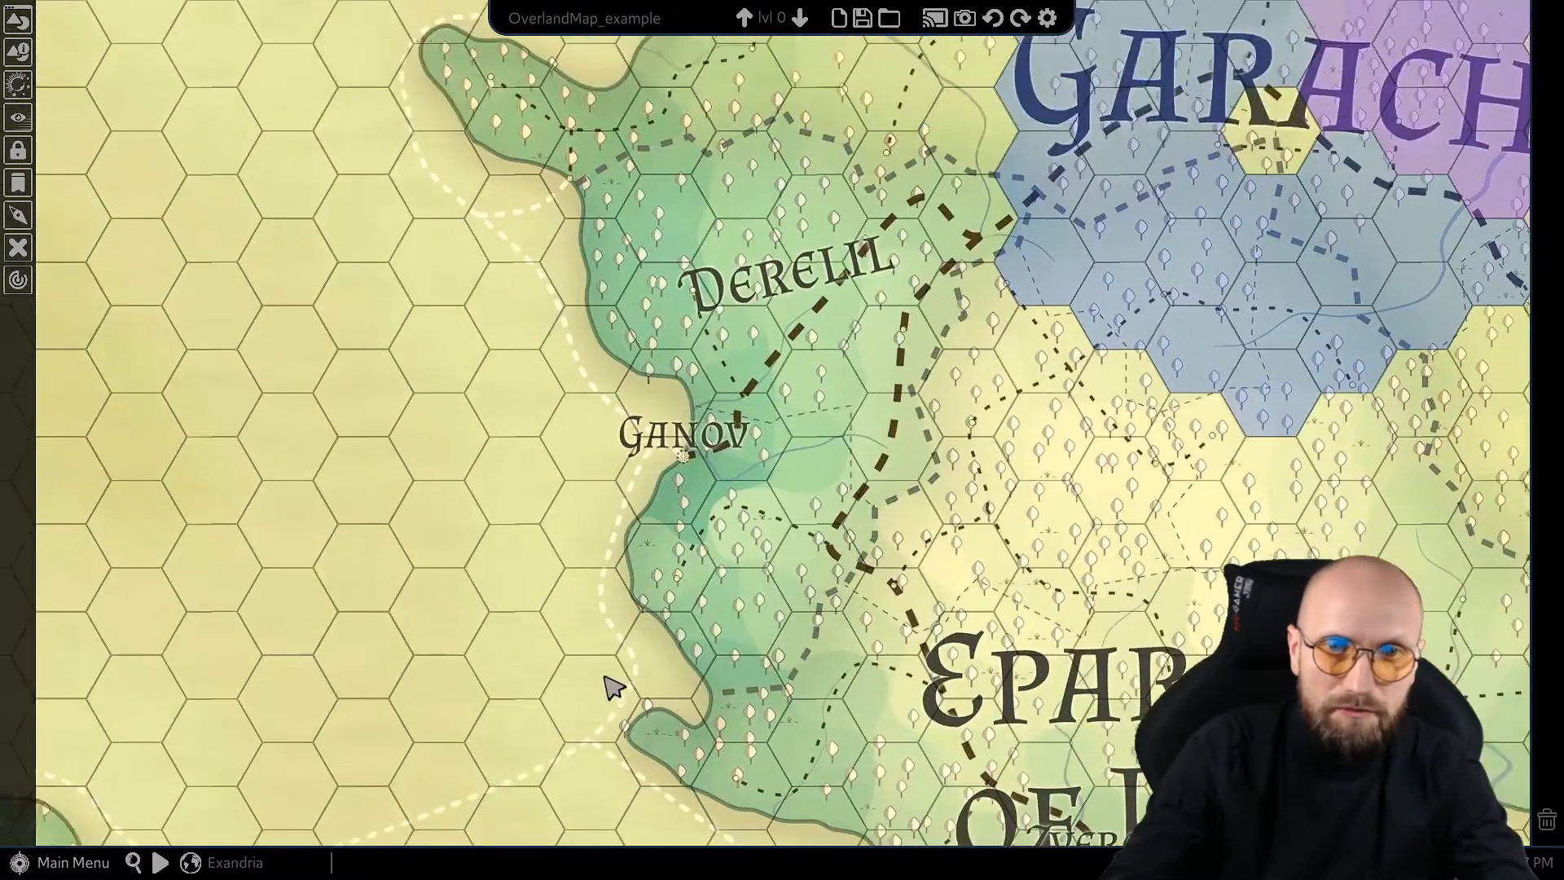
left_click_drag(612, 687, 1442, 296)
left_click_drag(782, 600, 1077, 289)
left_click_drag(1242, 444, 531, 166)
left_click_drag(1255, 407, 399, 192)
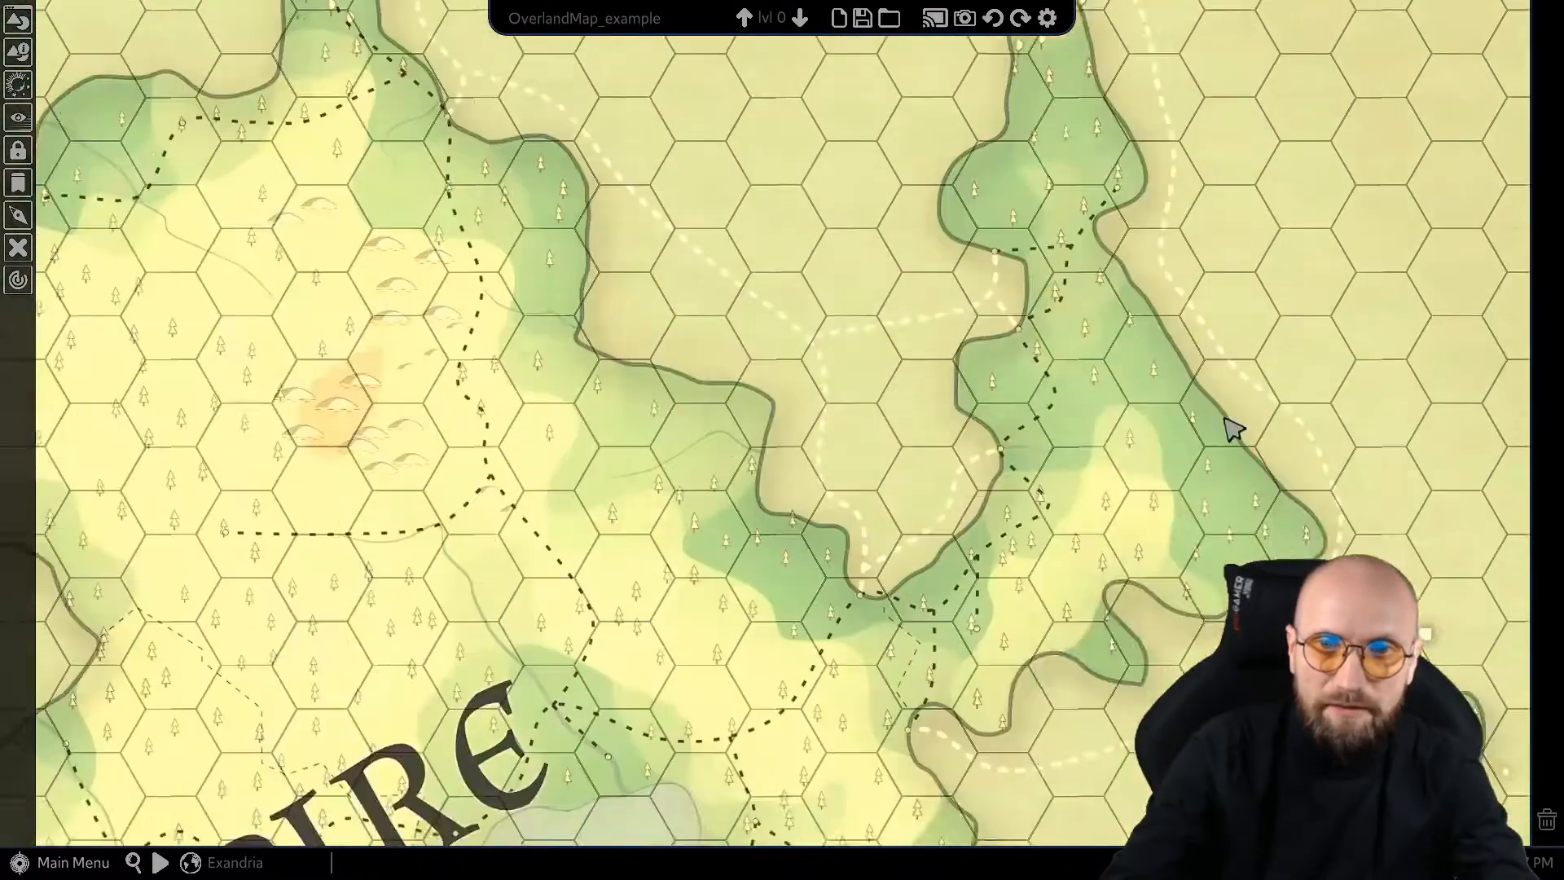
scroll(1234, 429, "down", 5)
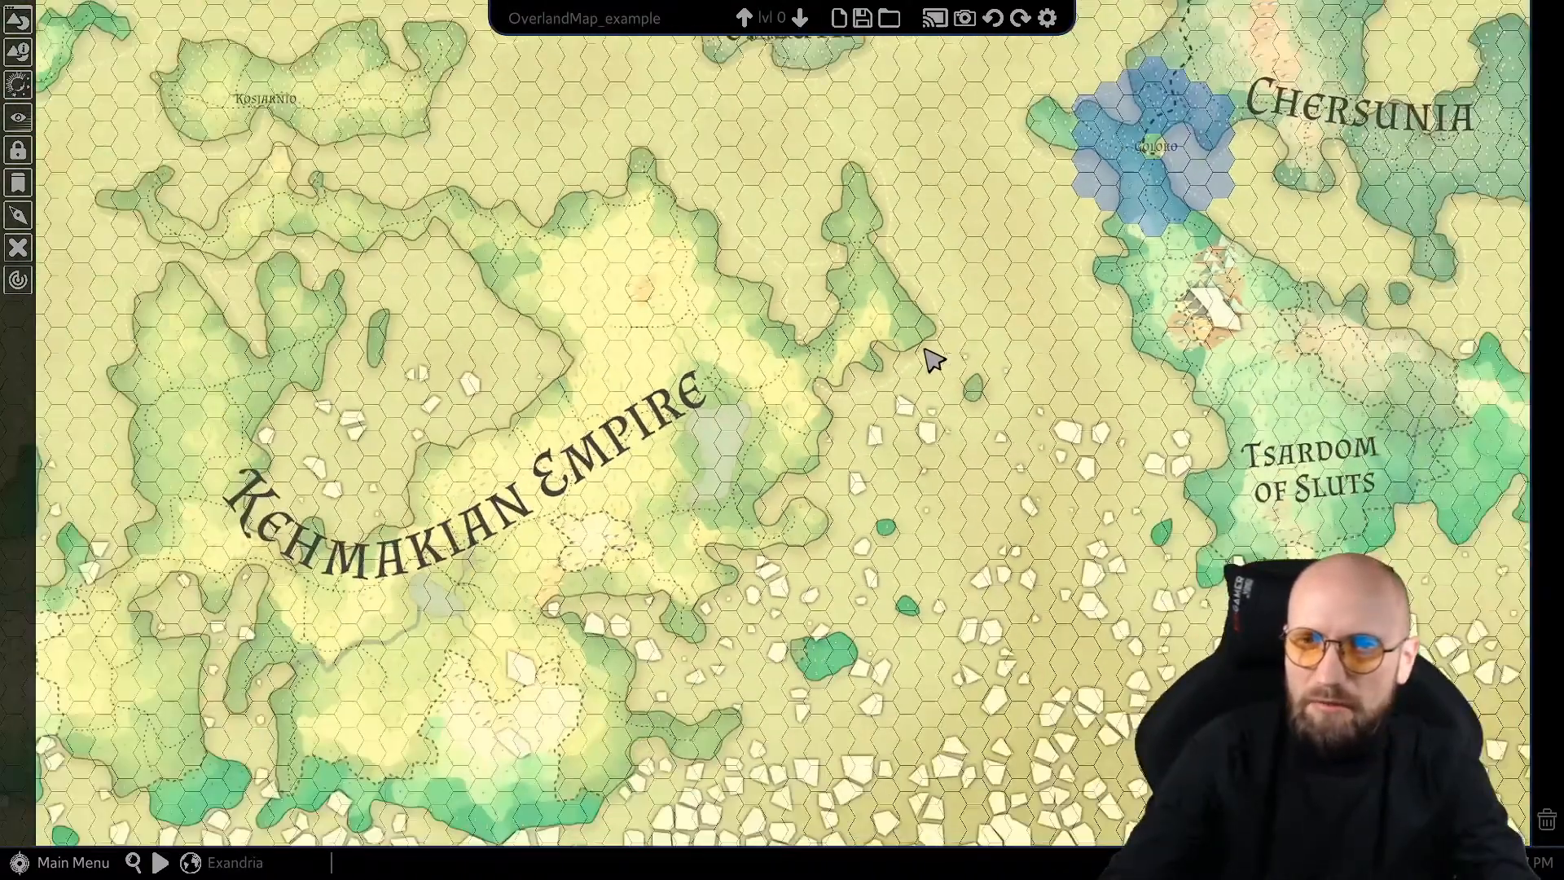
scroll(925, 348, "down", 2)
left_click_drag(911, 344, 481, 455)
scroll(815, 505, "up", 5)
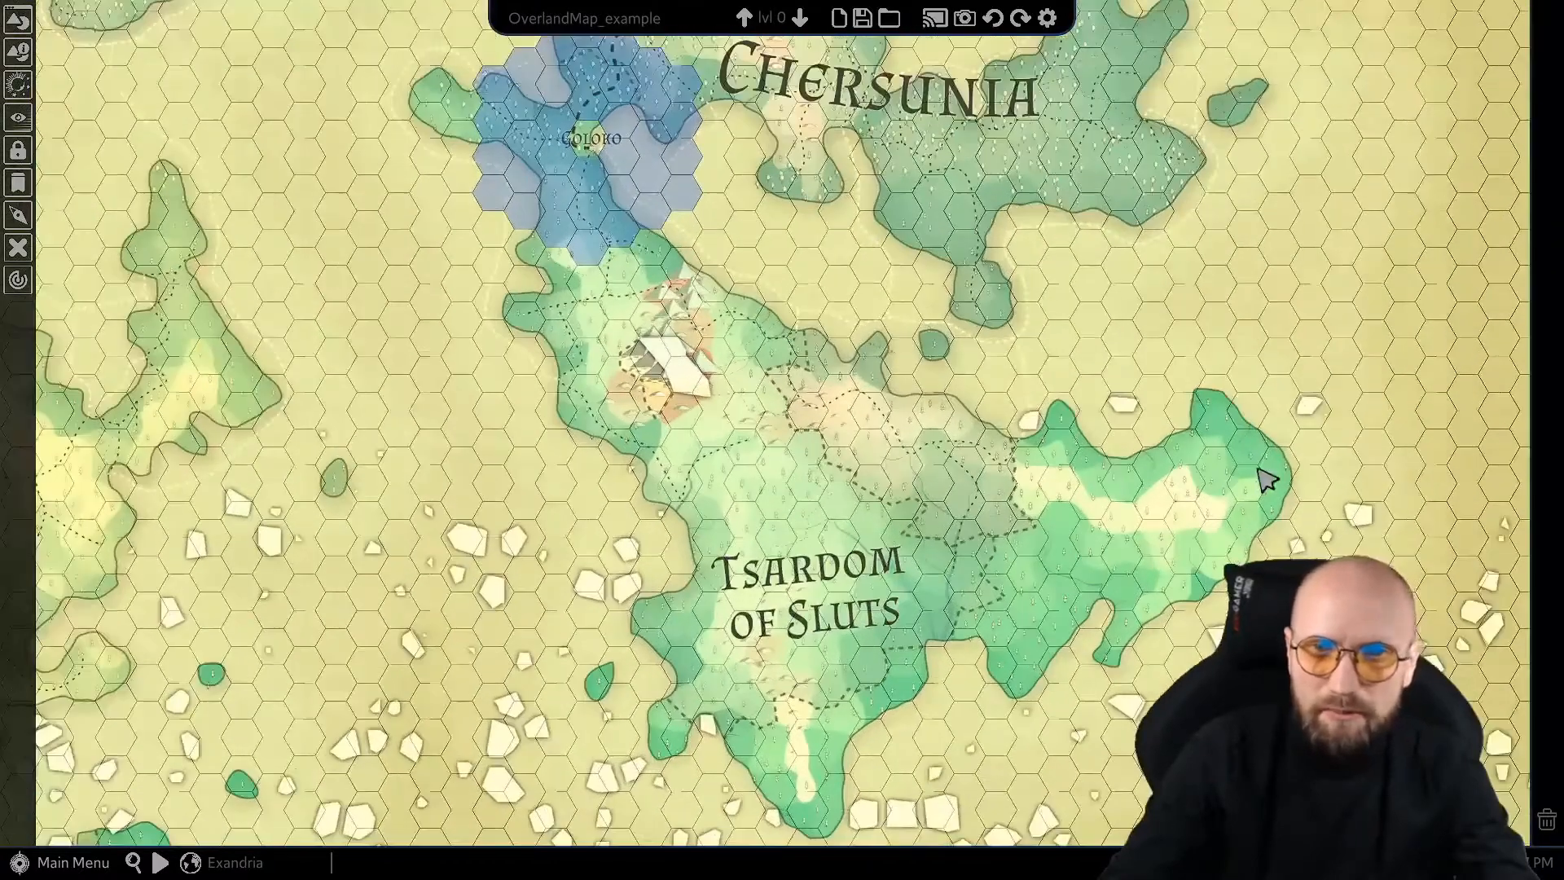
scroll(973, 432, "up", 5)
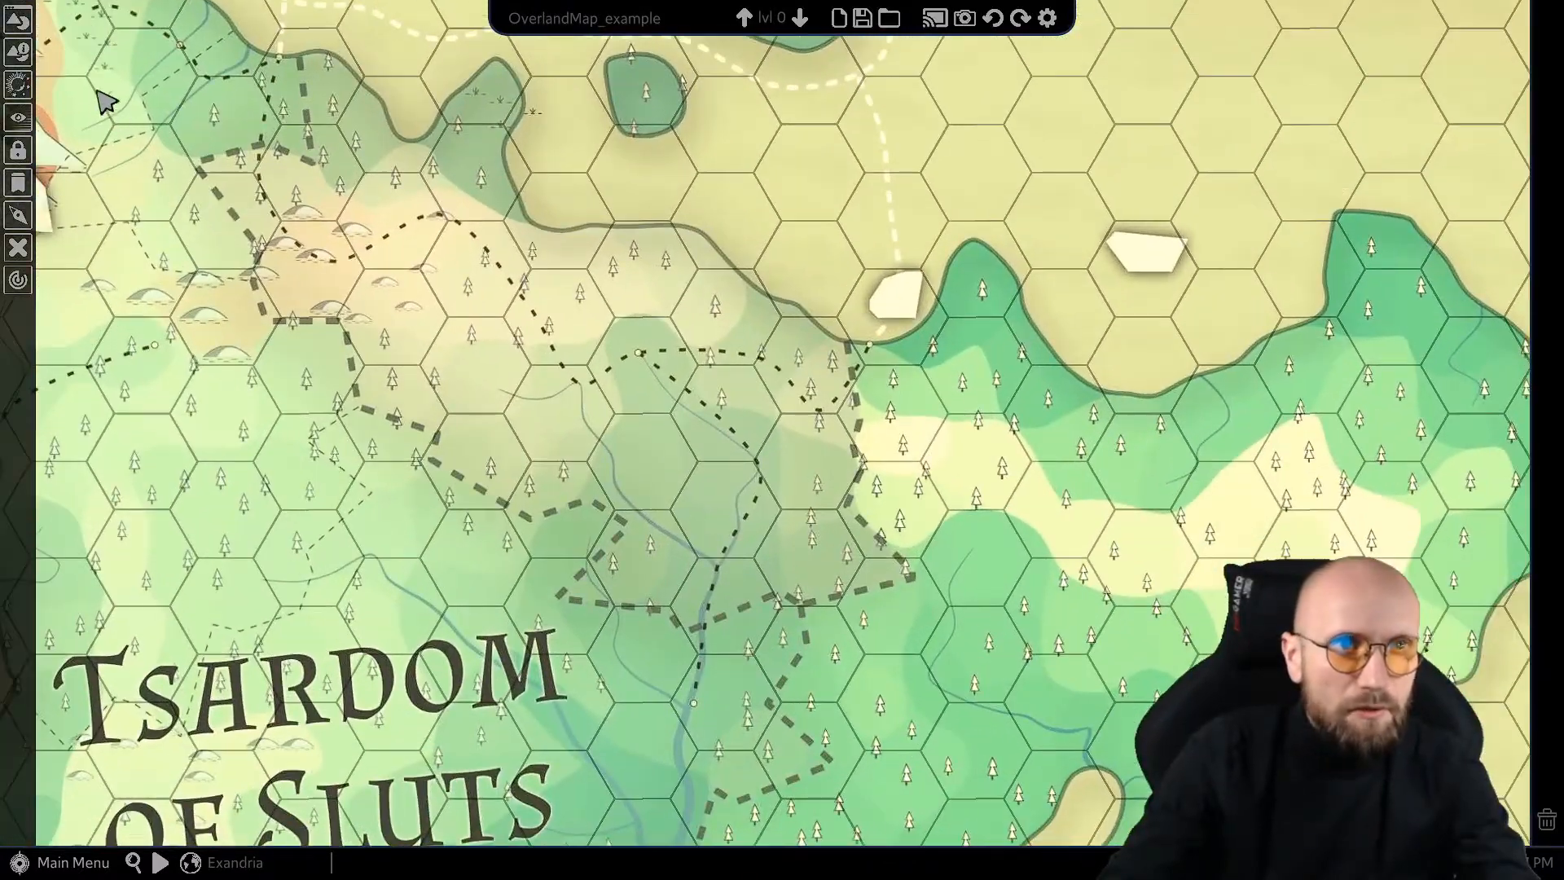
Open the asset library at Official Creators > Fantasy > Wilderness > Tiles and make its window narrower and taller.
left_click(18, 20)
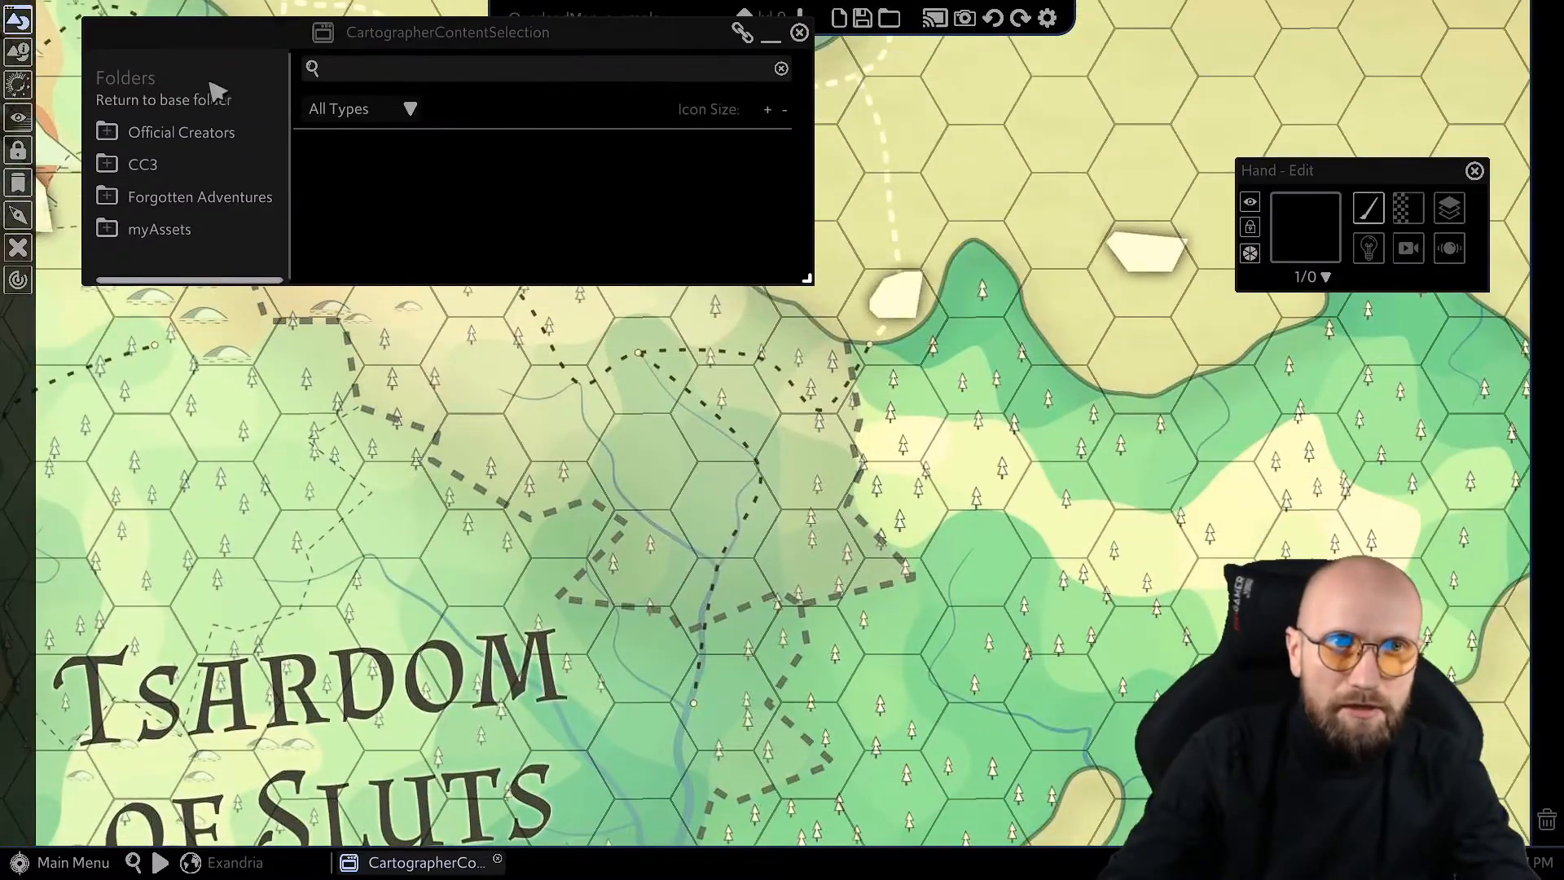
left_click(155, 134)
left_click(175, 163)
scroll(186, 200, "down", 2)
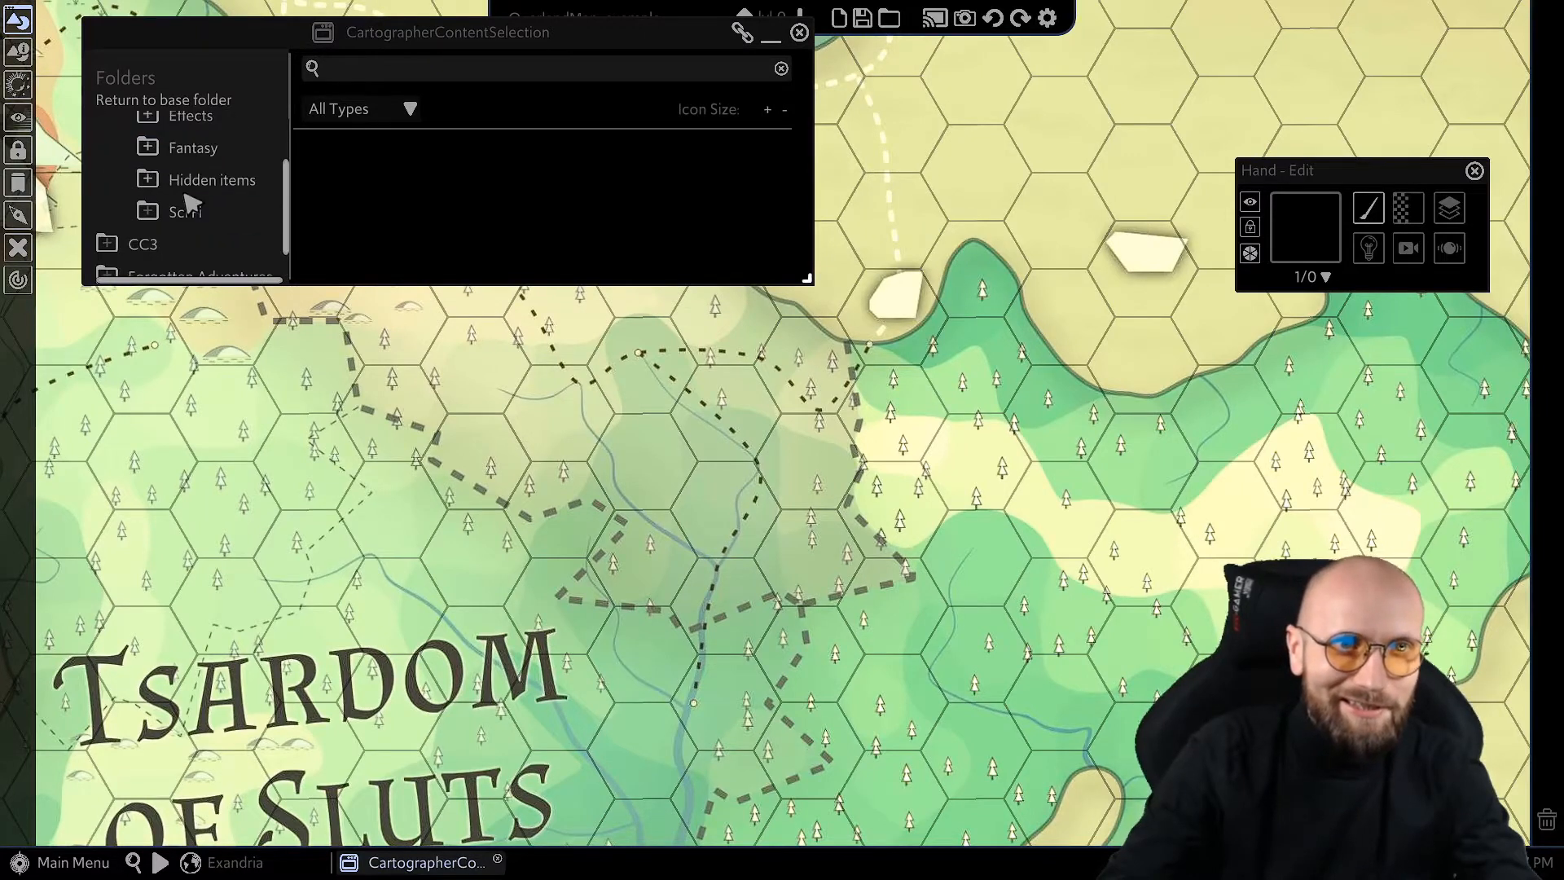
left_click(204, 150)
scroll(214, 179, "down", 2)
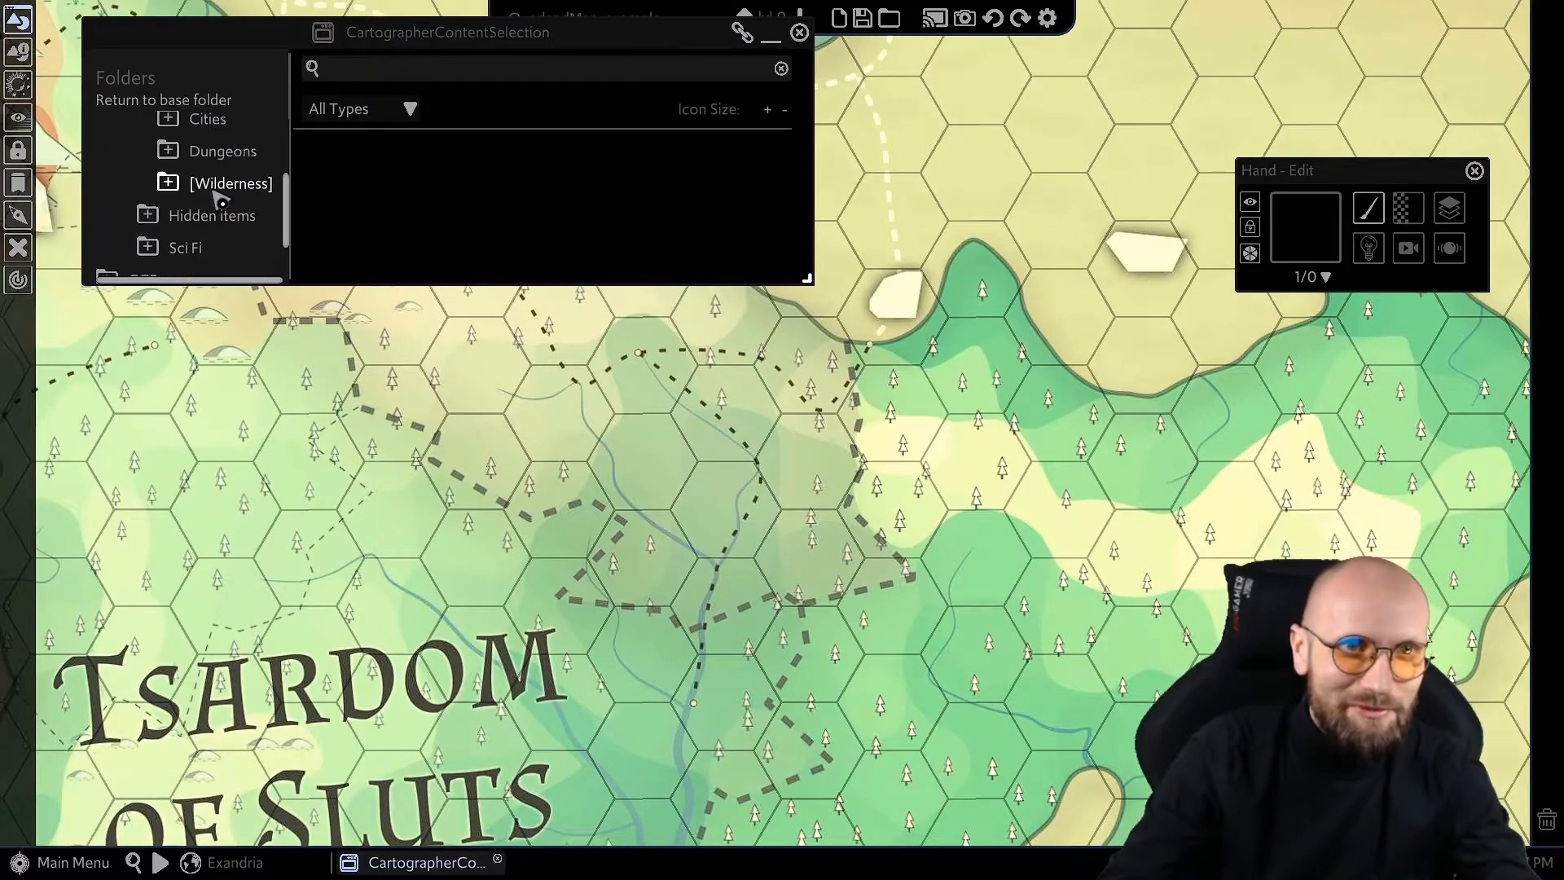
left_click(216, 184)
scroll(228, 204, "down", 4)
left_click(226, 183)
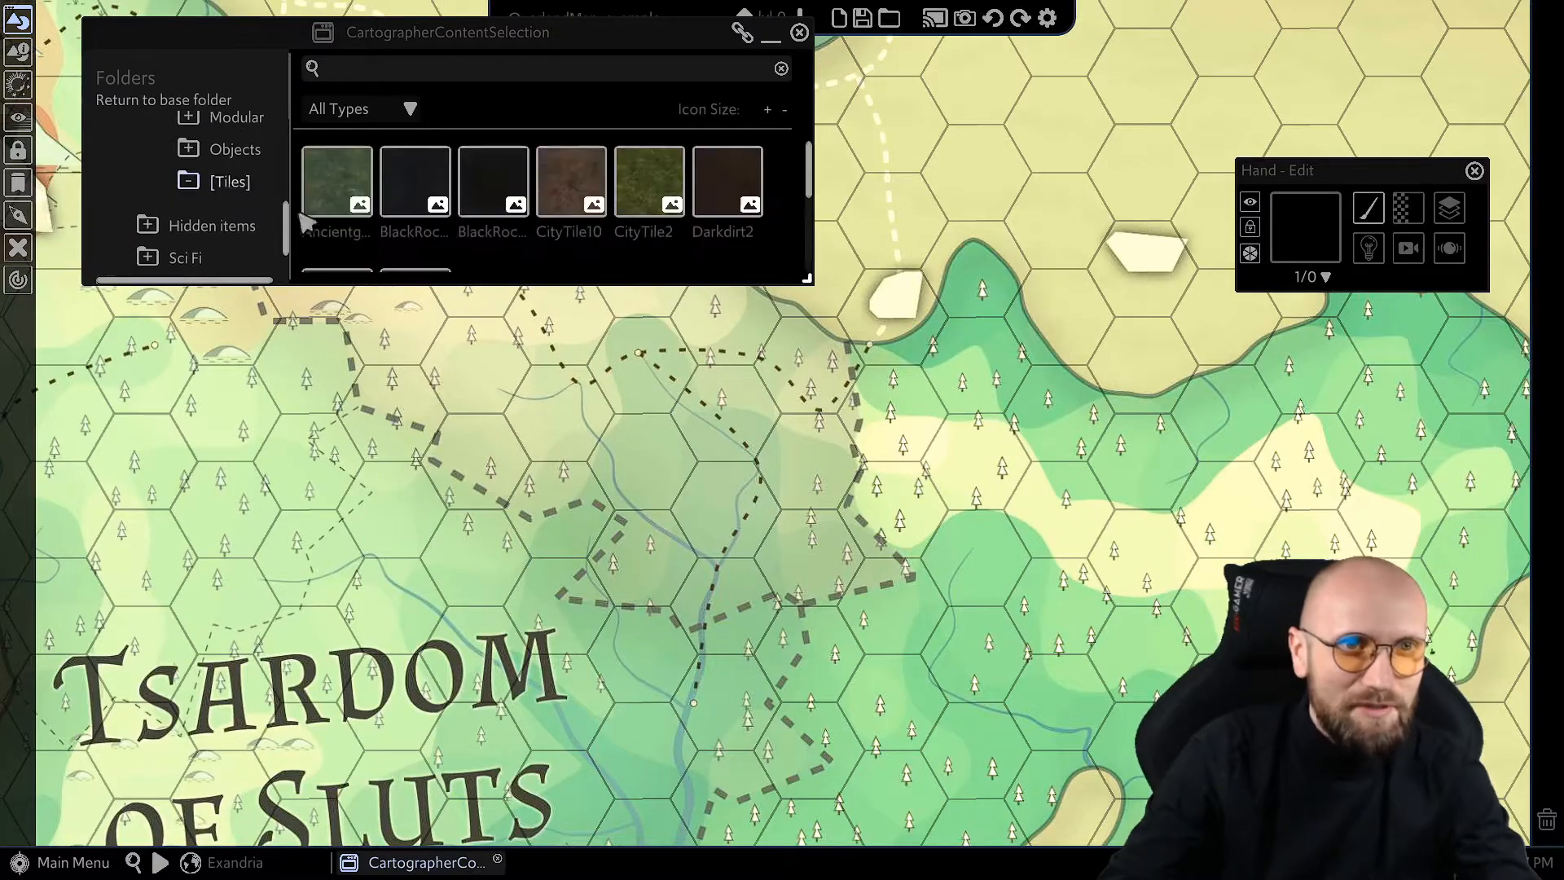
left_click_drag(822, 283, 668, 399)
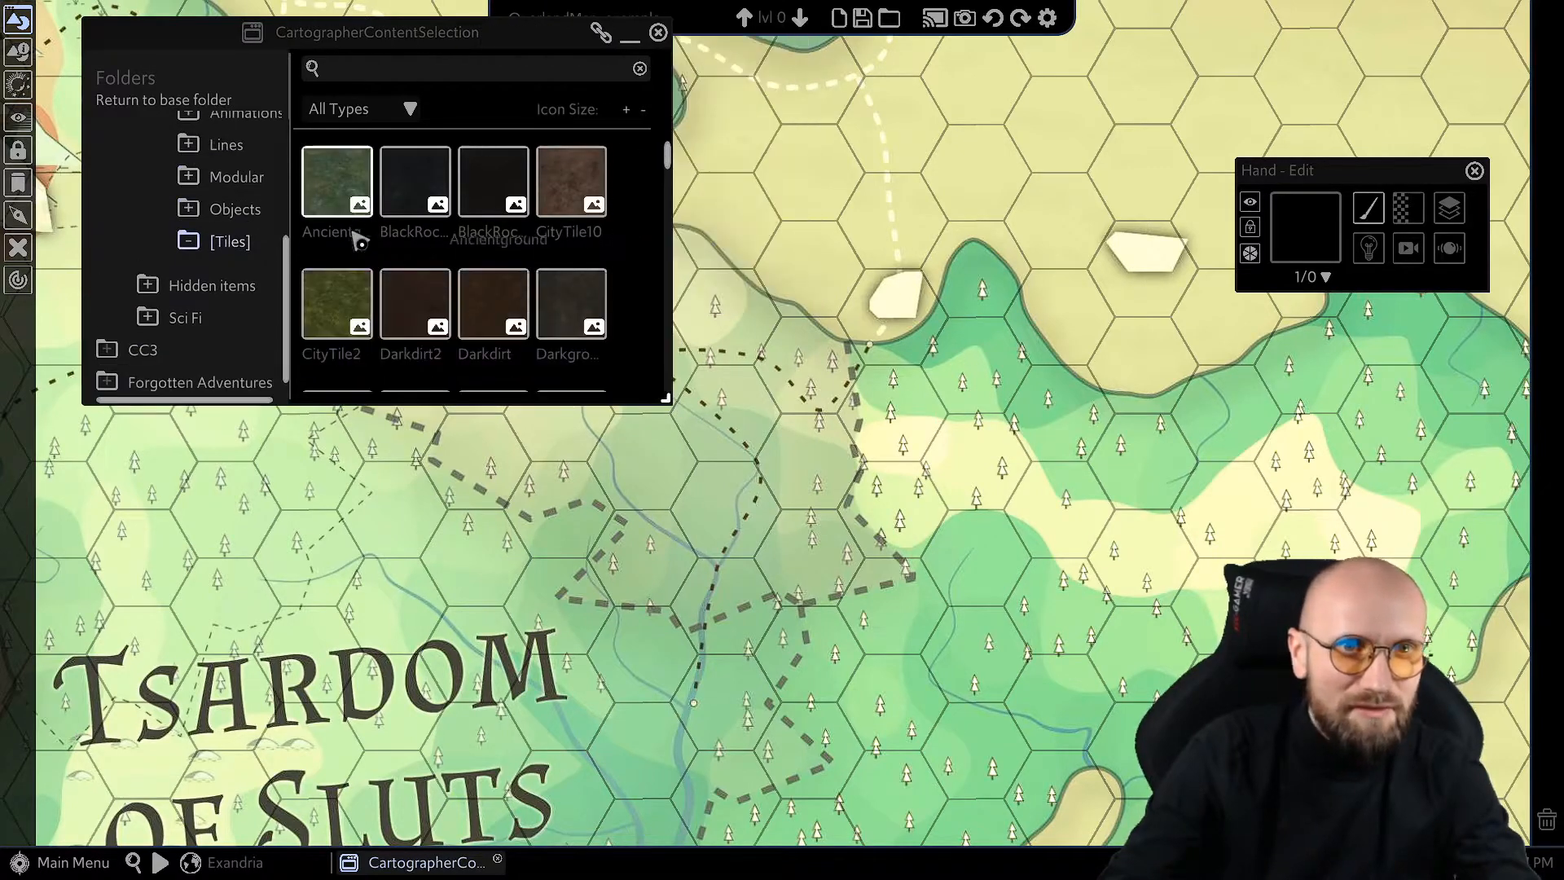
Fill a cluster of hexes north-east of the Tsardom label with the Ancientground tile at 100 opacity.
left_click(347, 182)
left_click_drag(968, 373, 1223, 424)
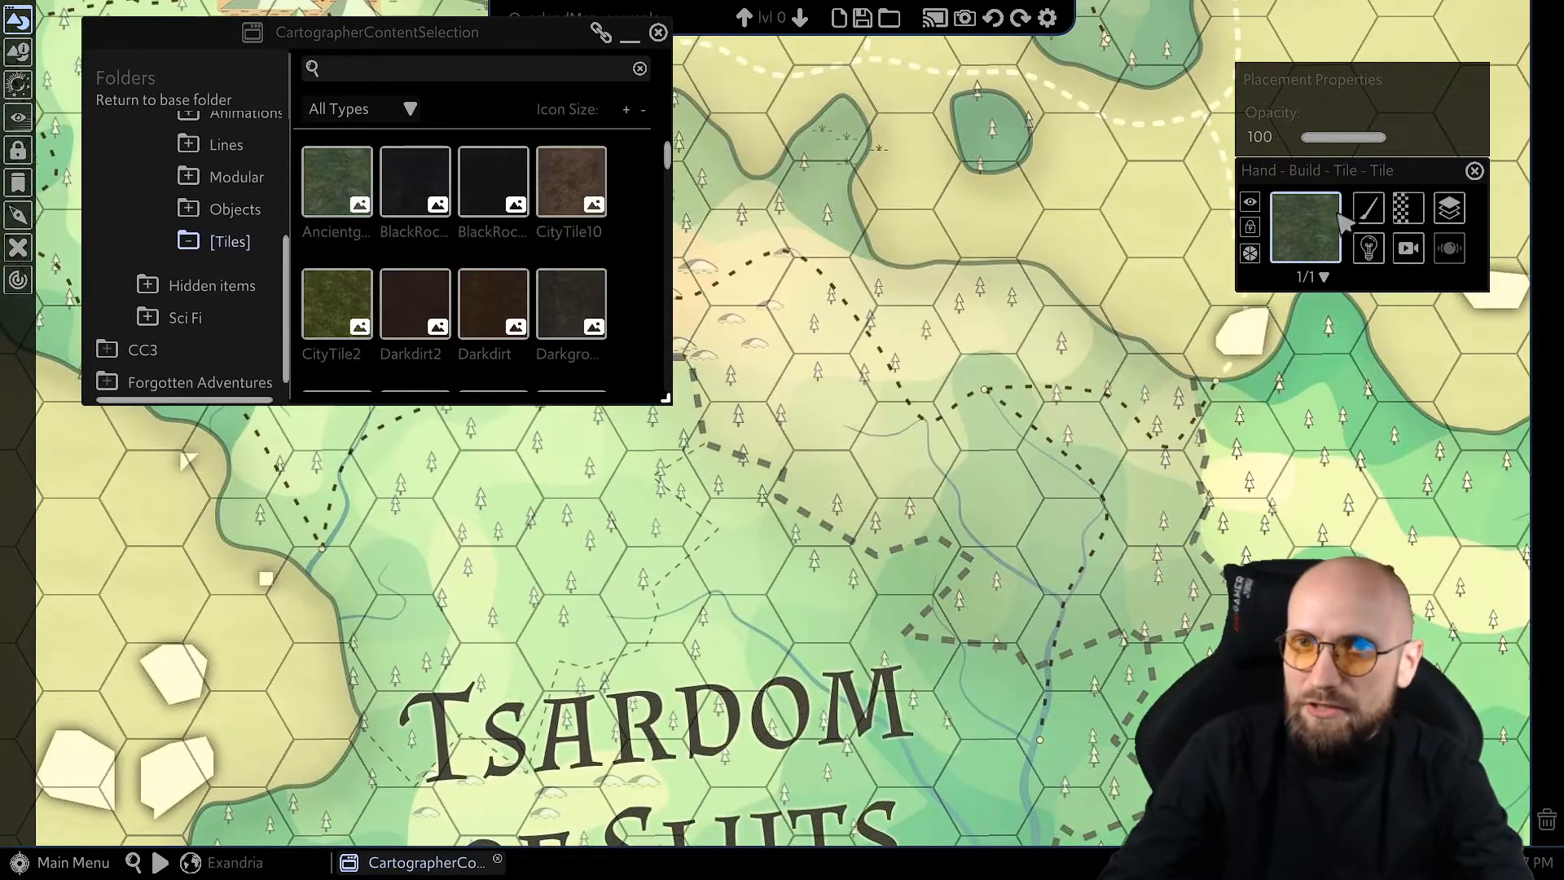
mouse_move(1184, 502)
left_mouse_down()
mouse_move(1067, 448)
mouse_move(1137, 507)
mouse_move(1080, 458)
mouse_move(1103, 558)
mouse_move(1040, 610)
mouse_move(1036, 431)
mouse_move(946, 441)
mouse_move(943, 384)
mouse_move(890, 443)
mouse_move(973, 505)
mouse_move(950, 576)
mouse_move(852, 505)
mouse_move(823, 370)
mouse_move(888, 342)
mouse_move(937, 350)
left_mouse_up()
scroll(1136, 507, "down", 2)
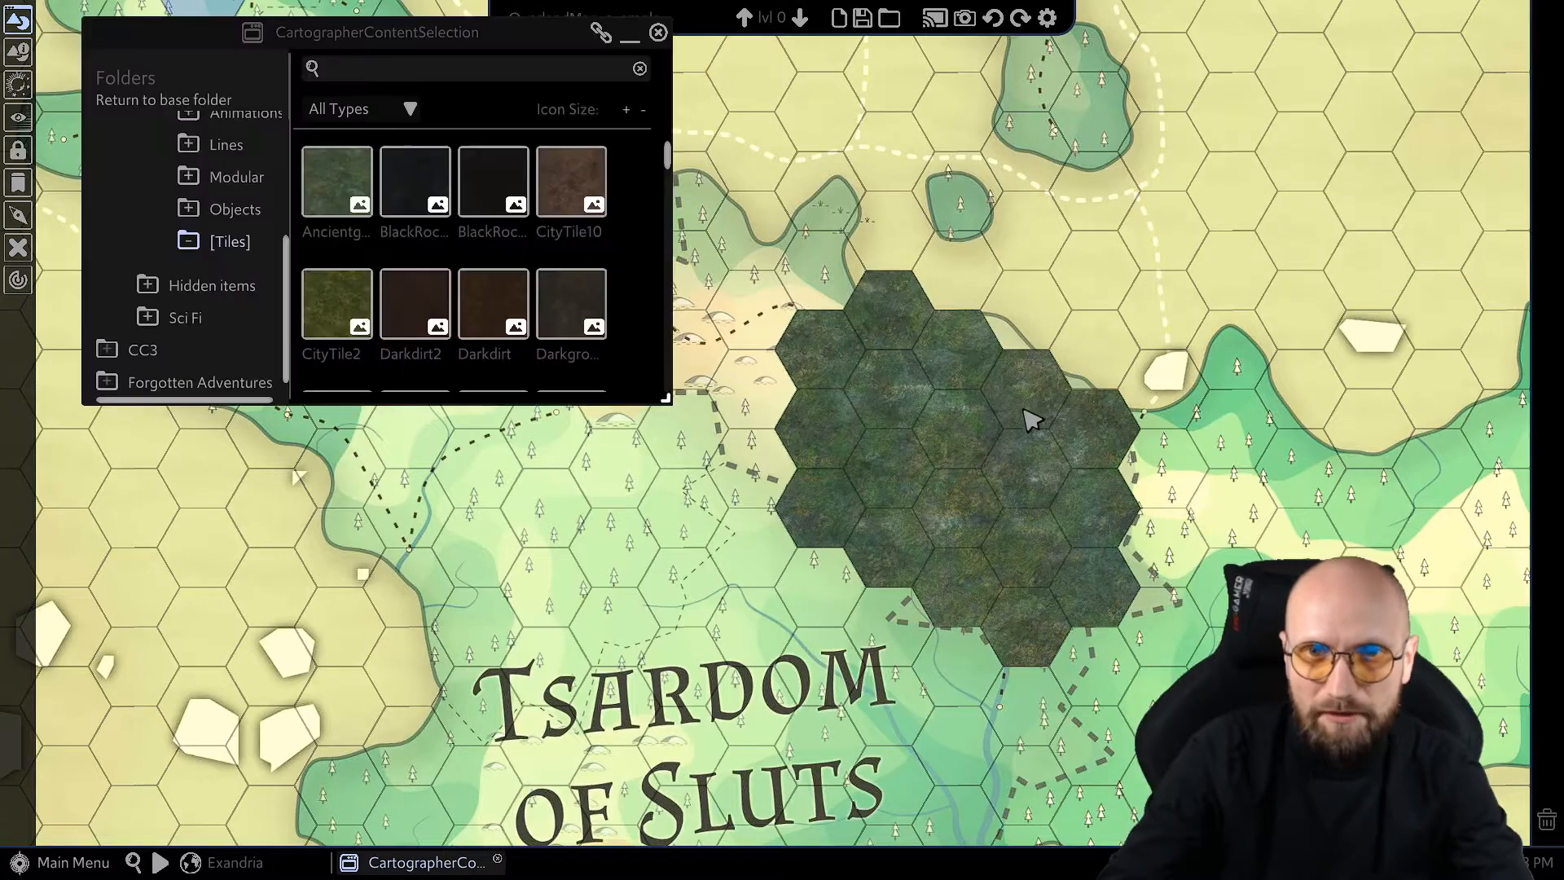
Set the tile texture scale of the Ancientground hex patch to 0.5.
scroll(1382, 423, "up", 2)
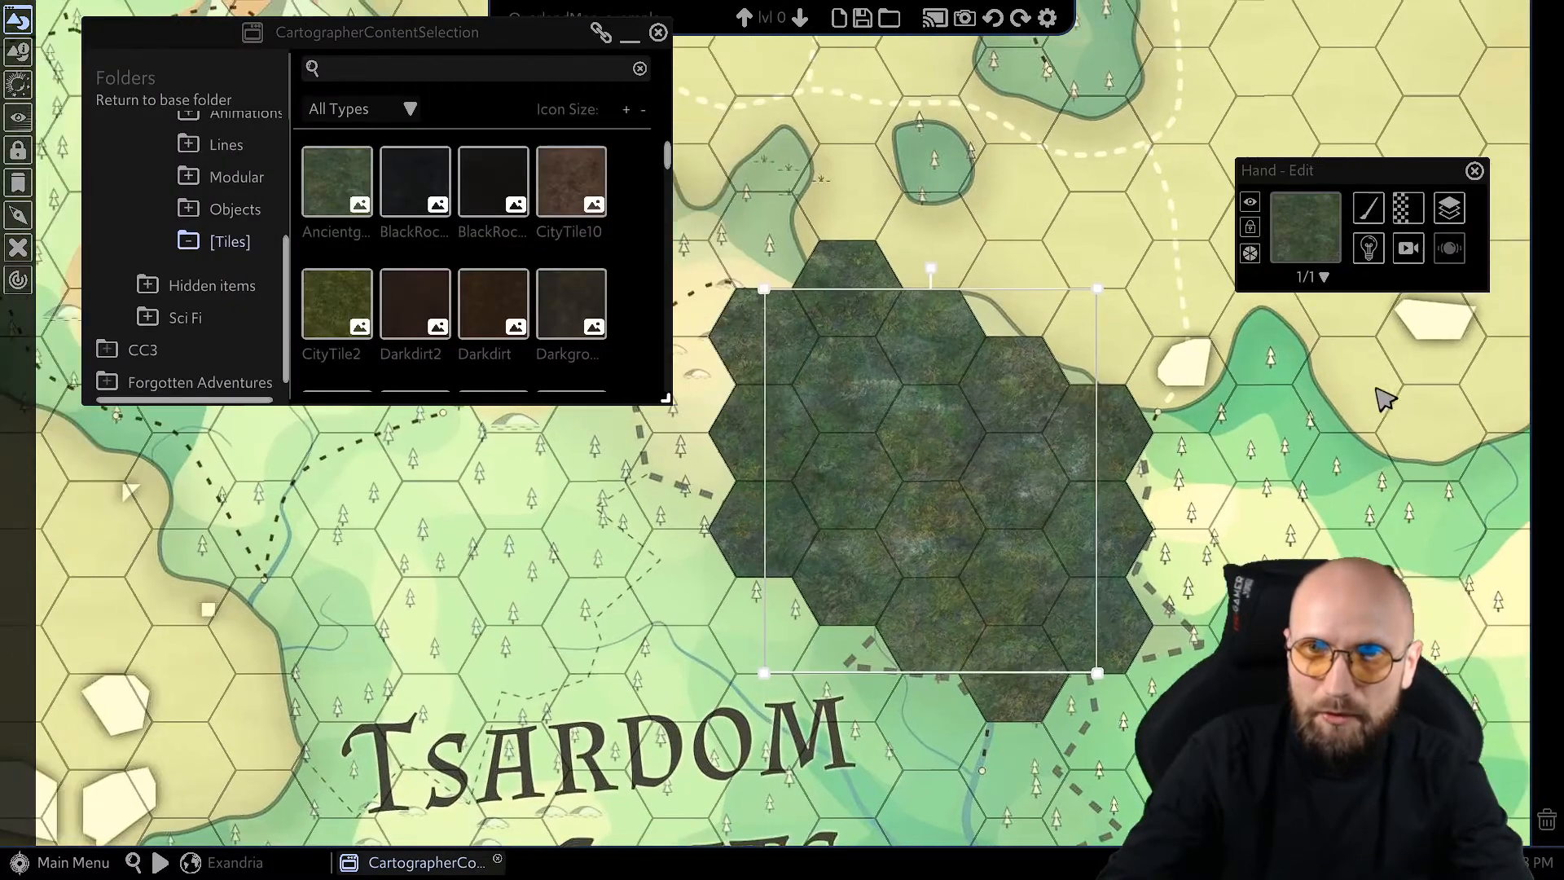
left_click(1407, 209)
mouse_move(1388, 301)
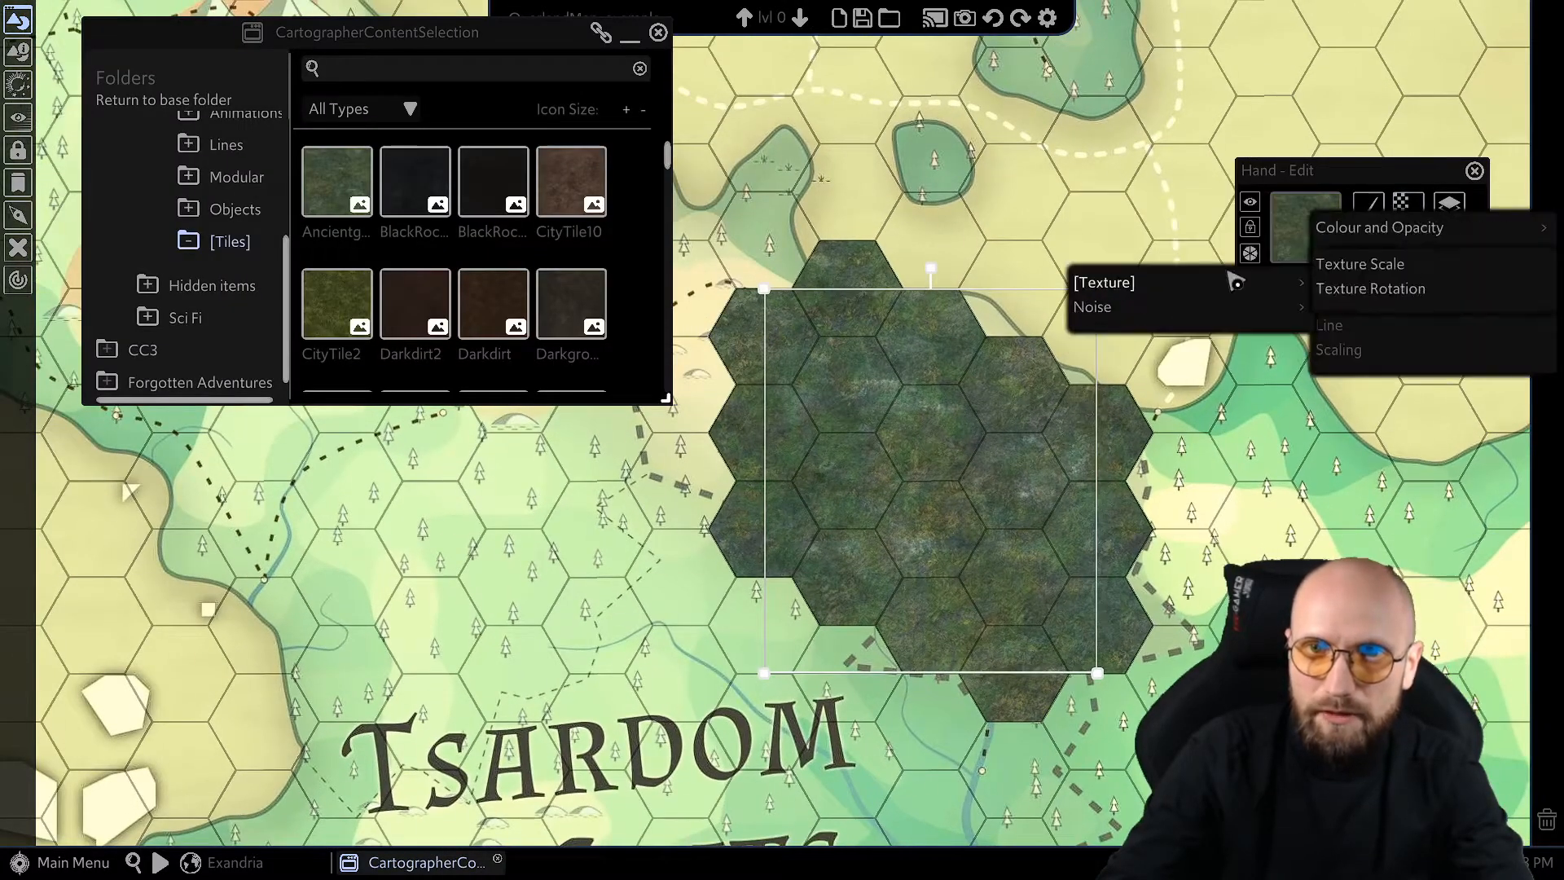
left_click(1379, 265)
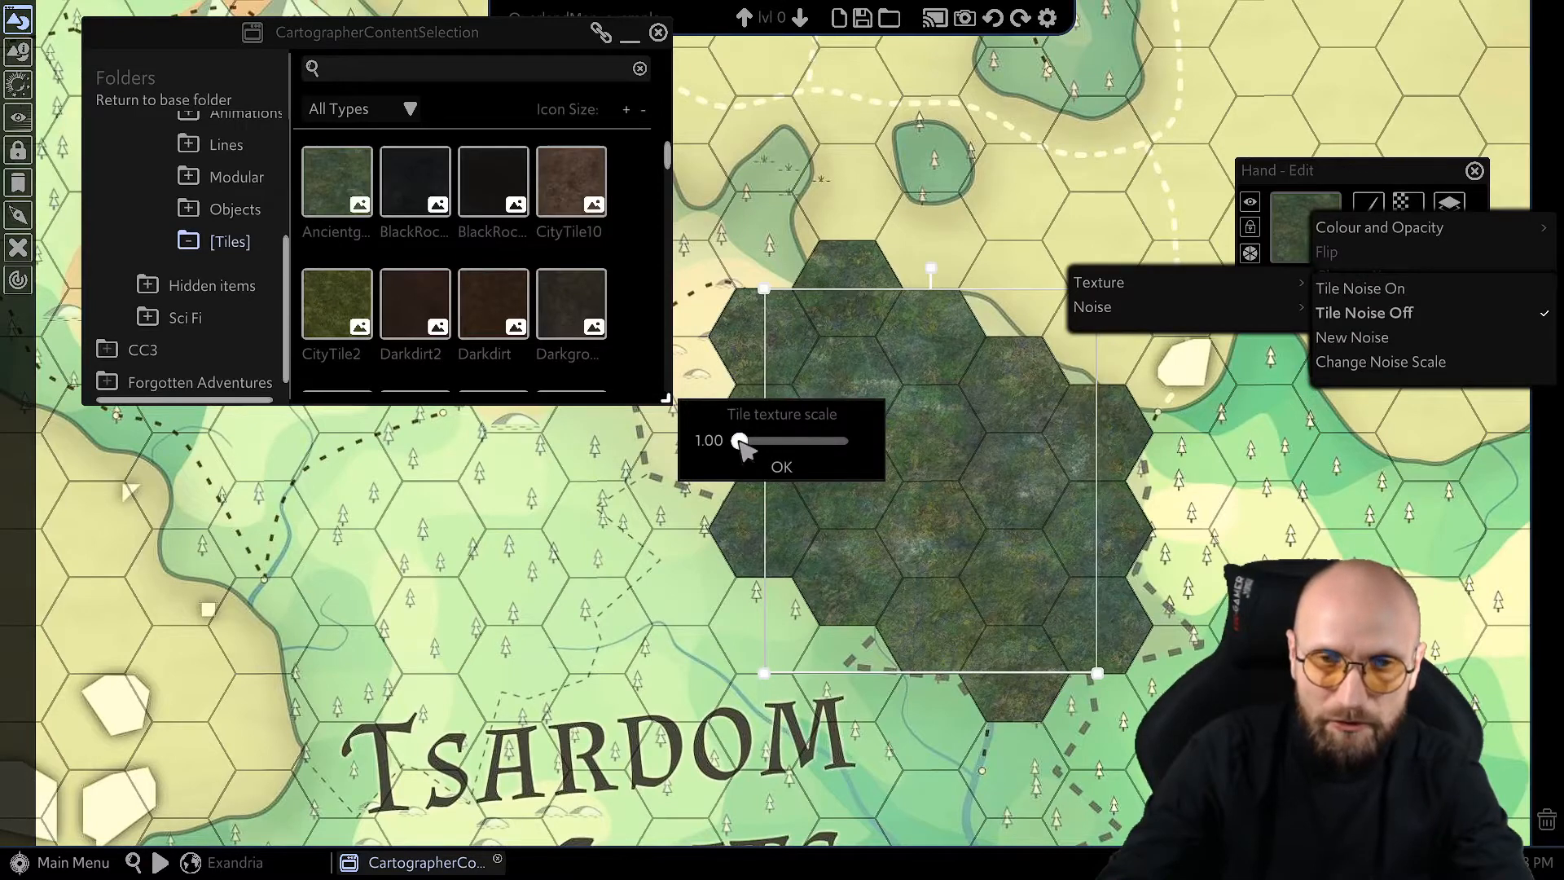
left_click_drag(741, 440, 734, 444)
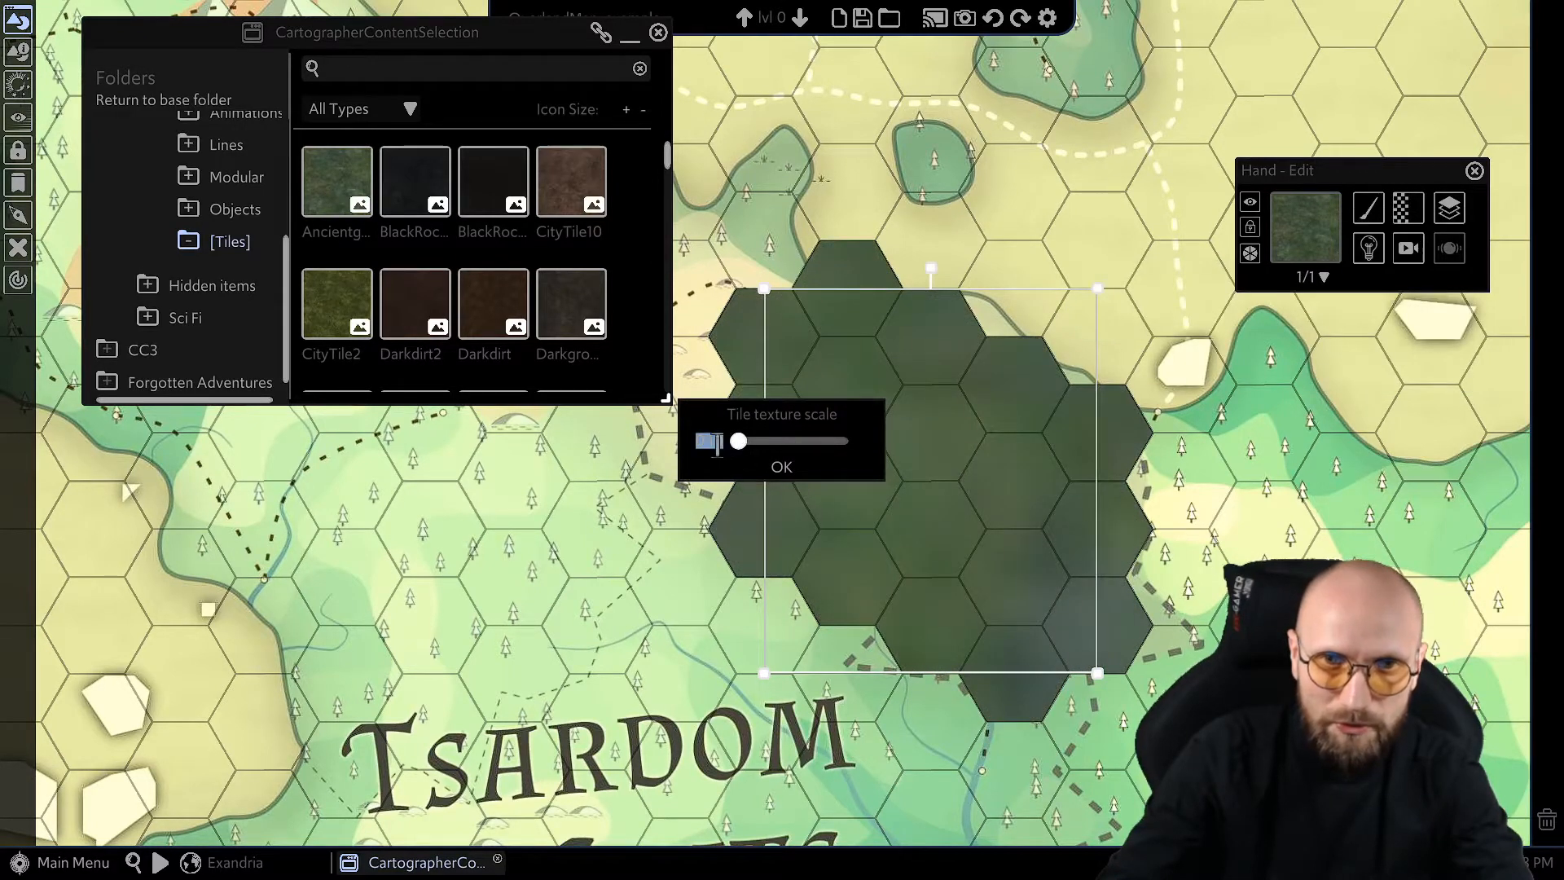
left_click_drag(745, 441, 747, 440)
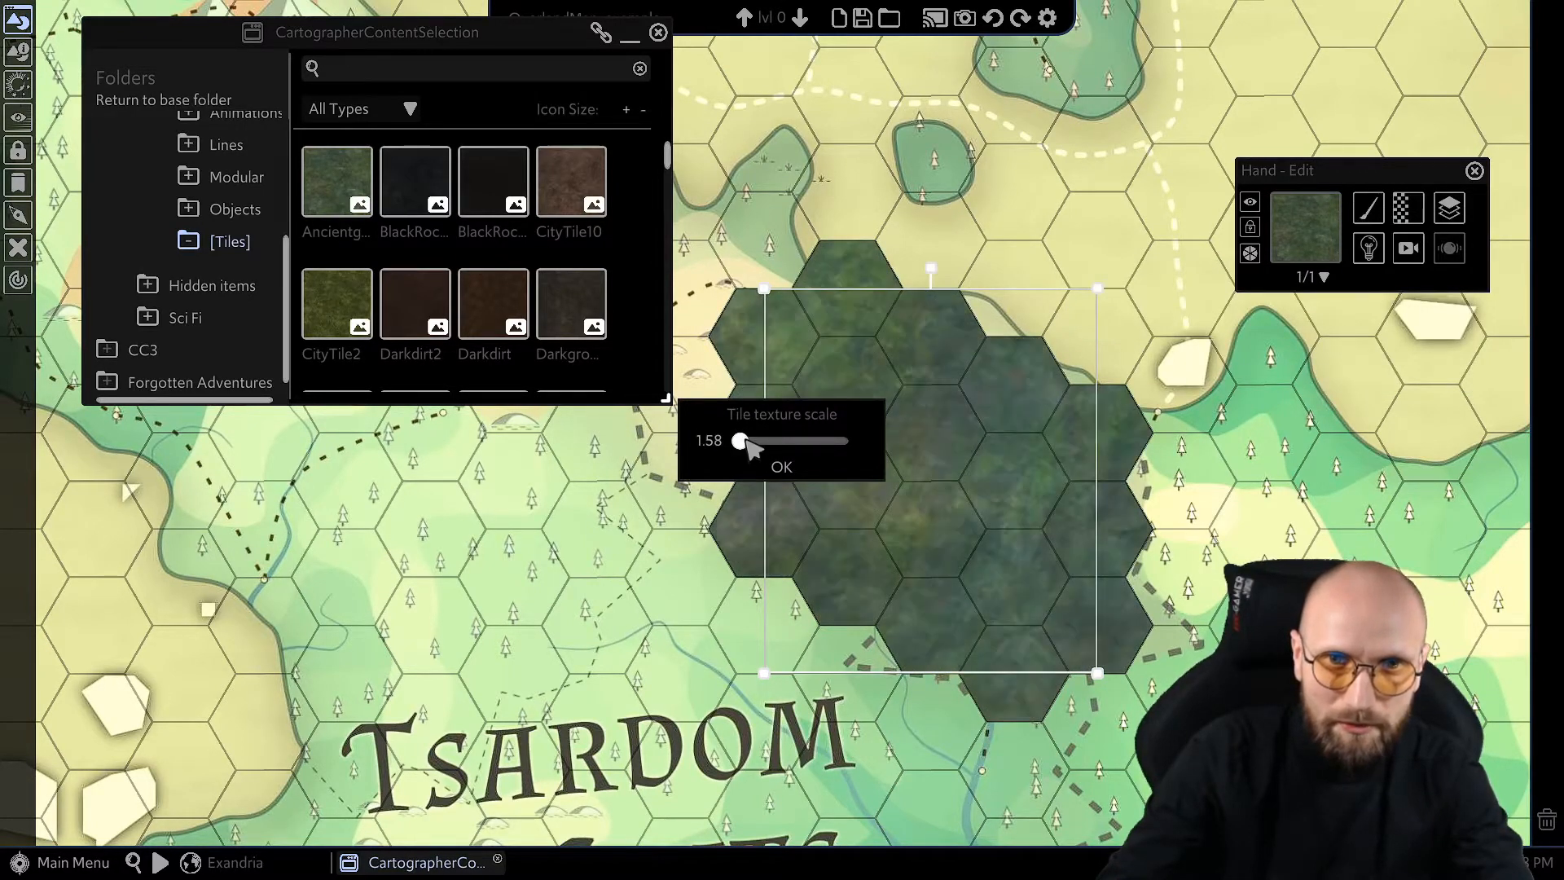
type("0")
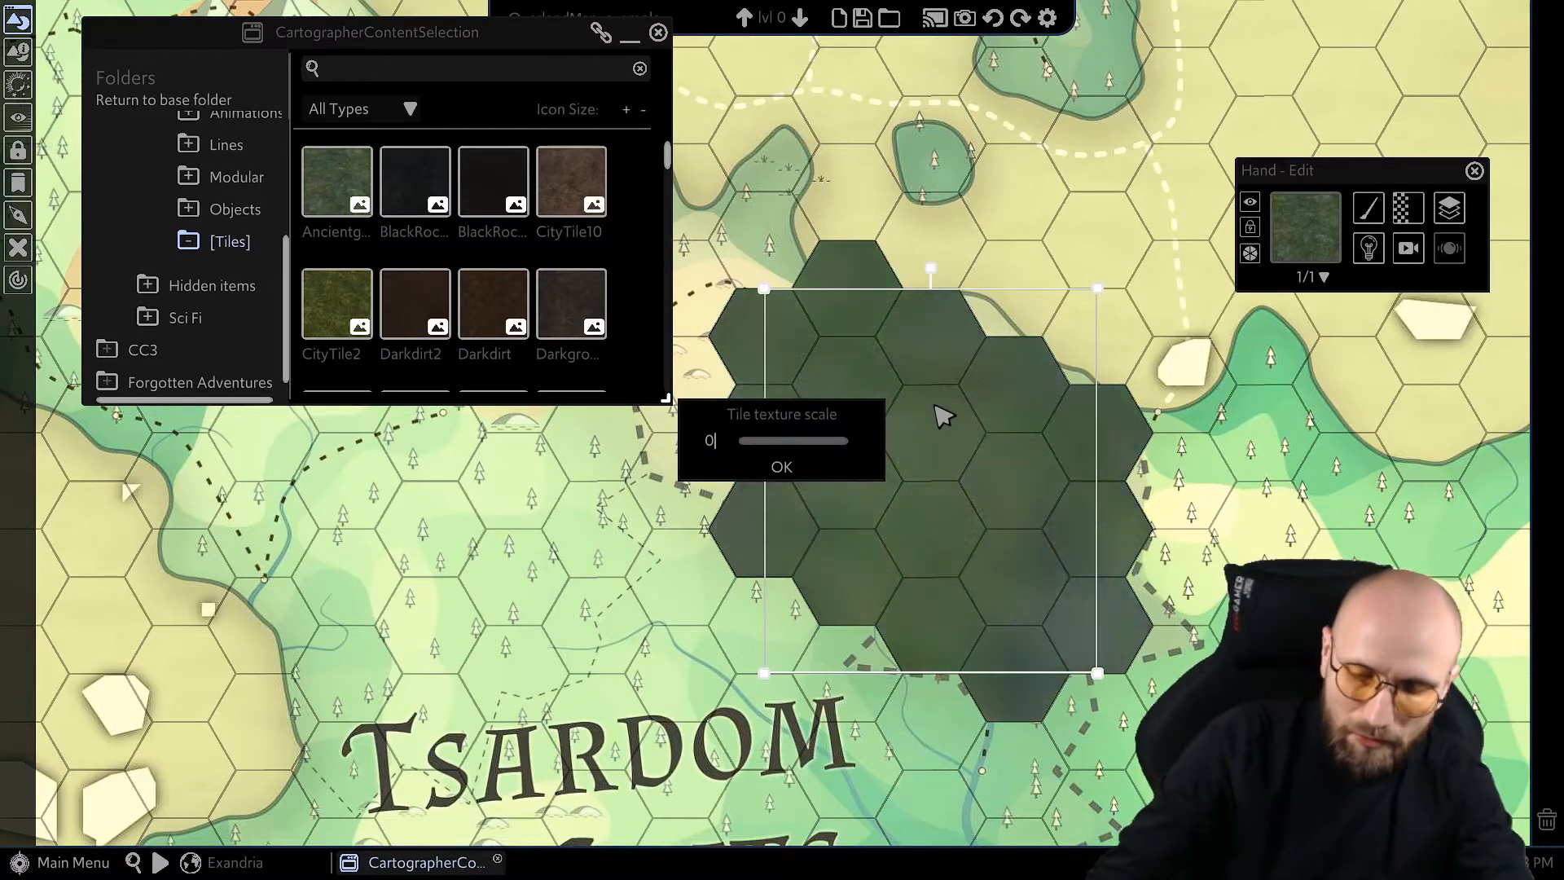
type("5")
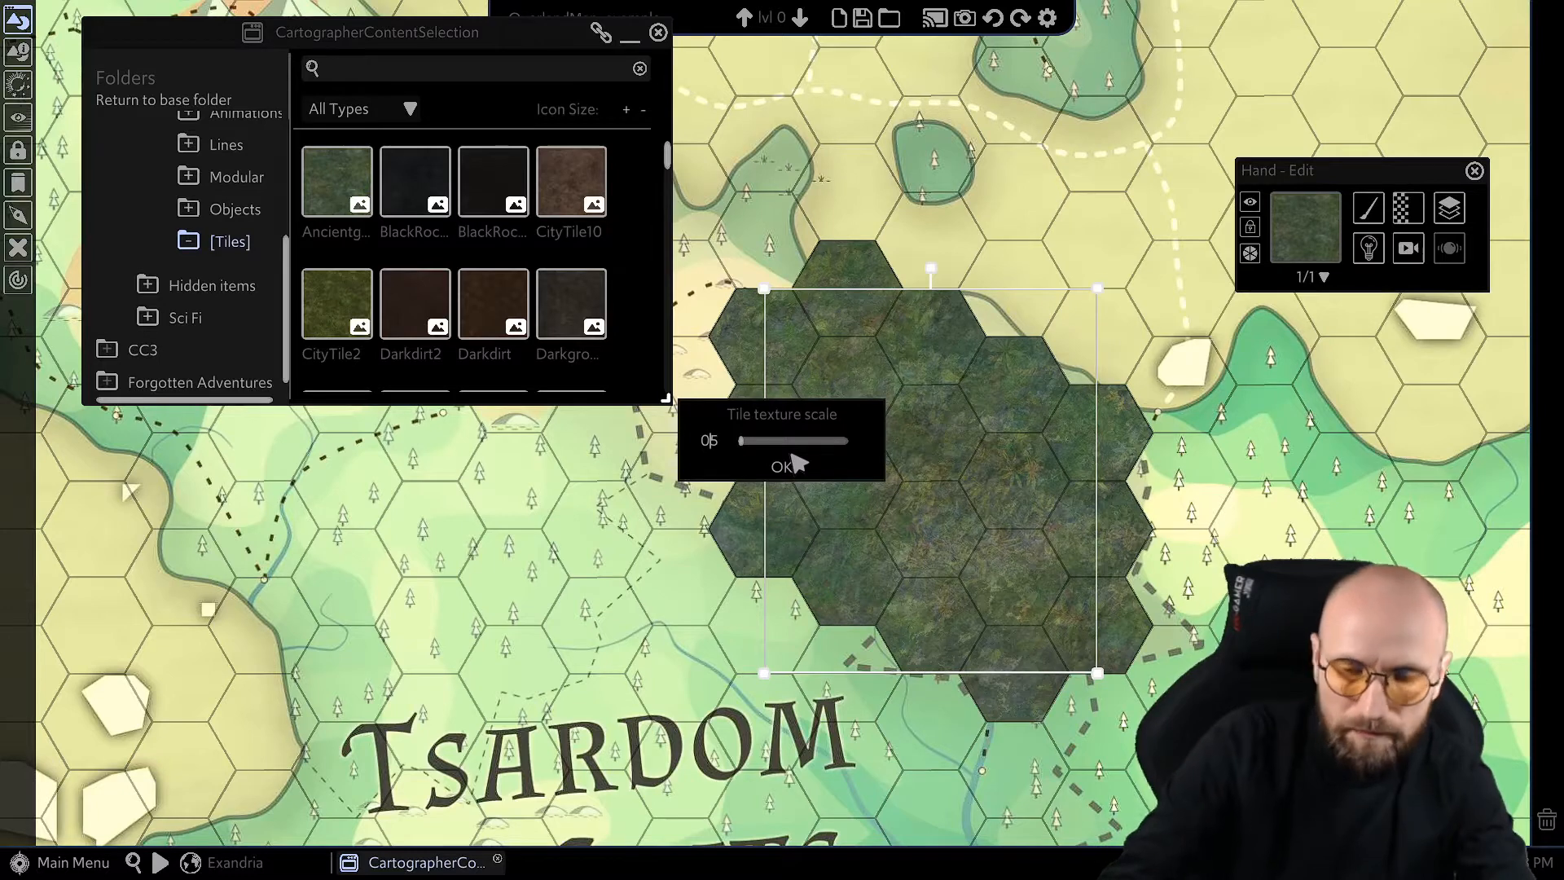
type(".")
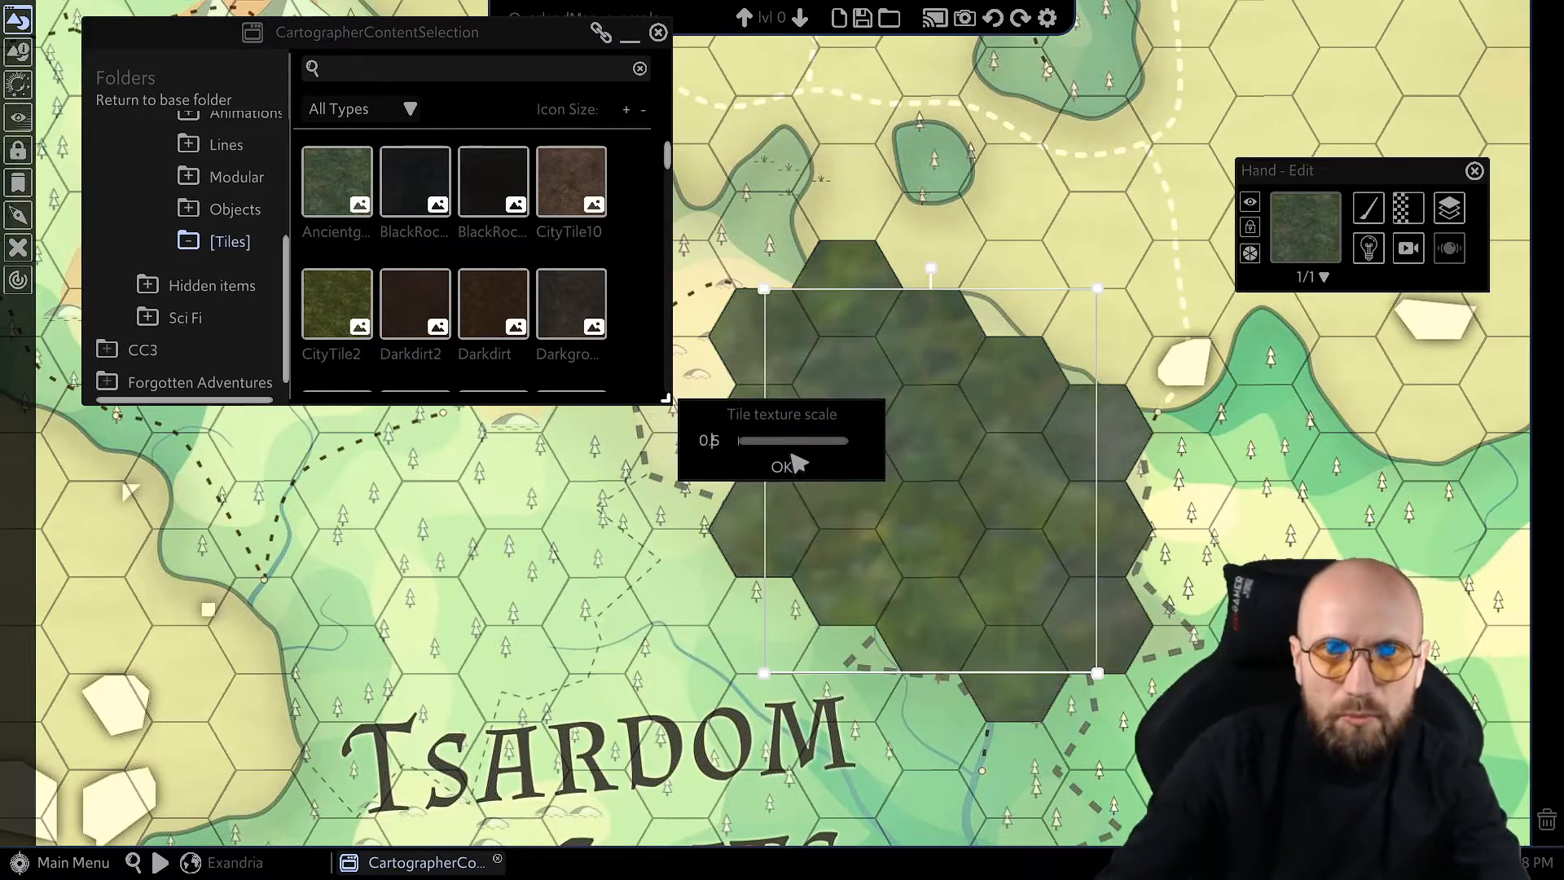
left_click(809, 468)
Raise the hex patch's saturation to 63 and increase its brightness for a vivid green.
scroll(884, 468, "up", 1)
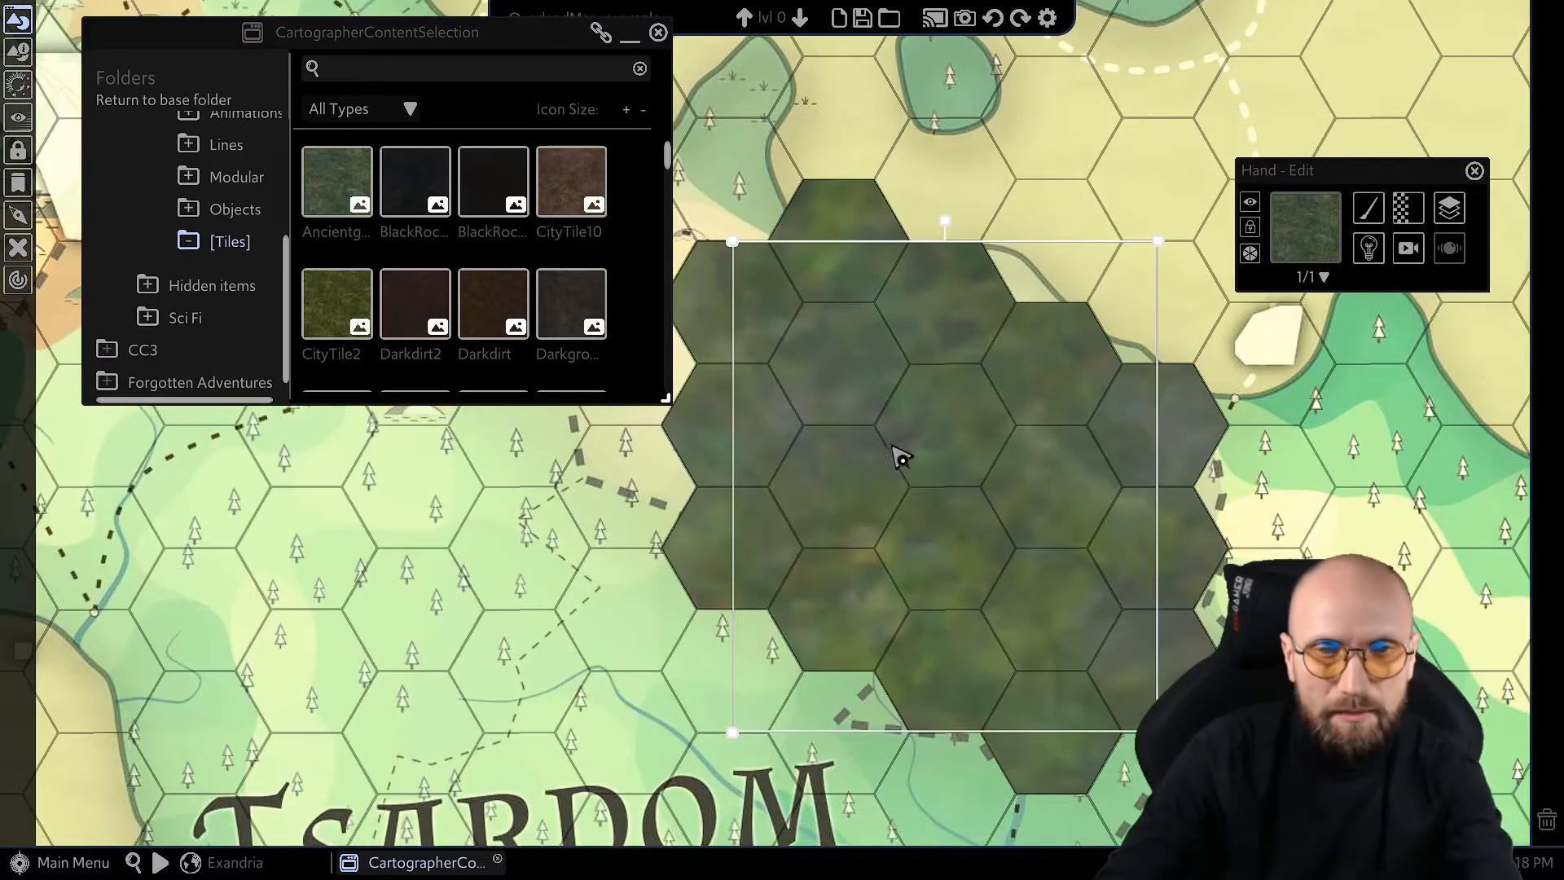
key("s")
left_click_drag(793, 443, 809, 442)
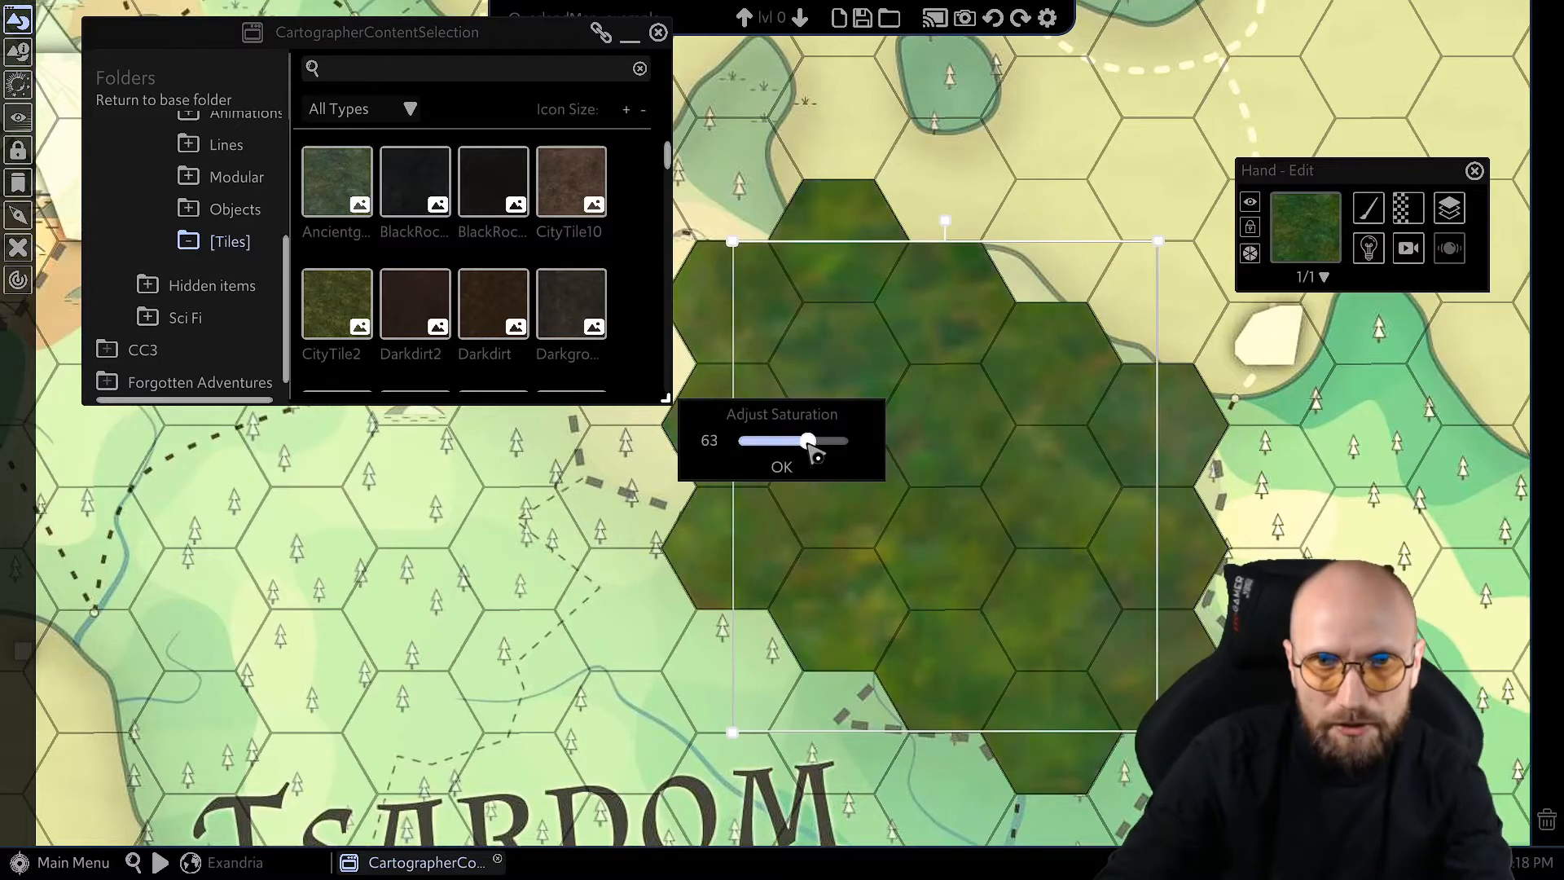
left_click(800, 463)
key("b")
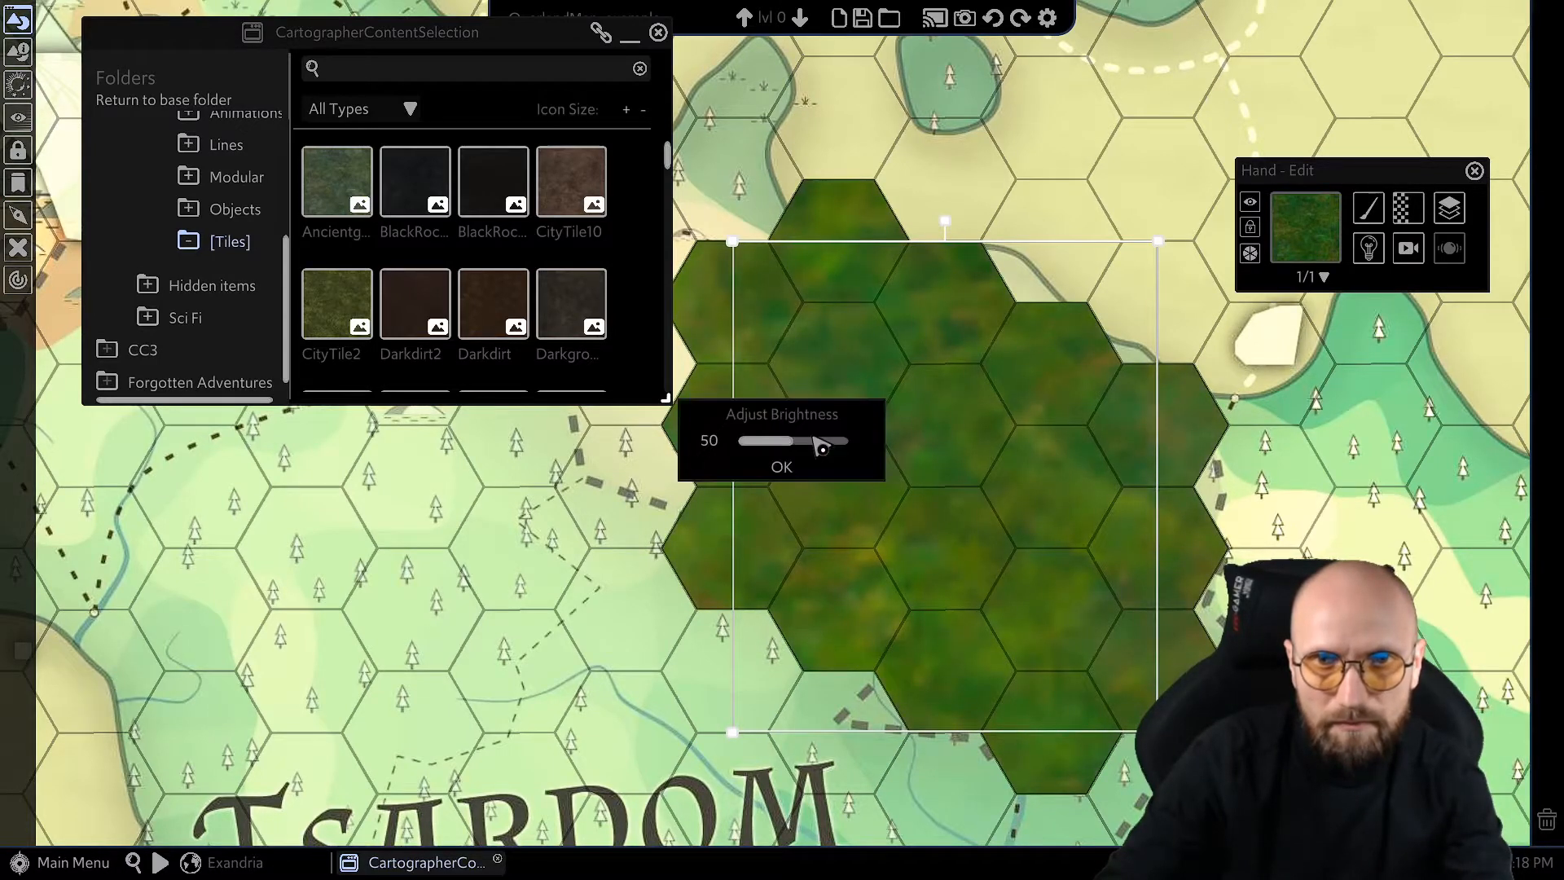
mouse_move(795, 443)
left_mouse_down()
mouse_move(797, 461)
mouse_move(805, 438)
left_mouse_up()
left_click(802, 466)
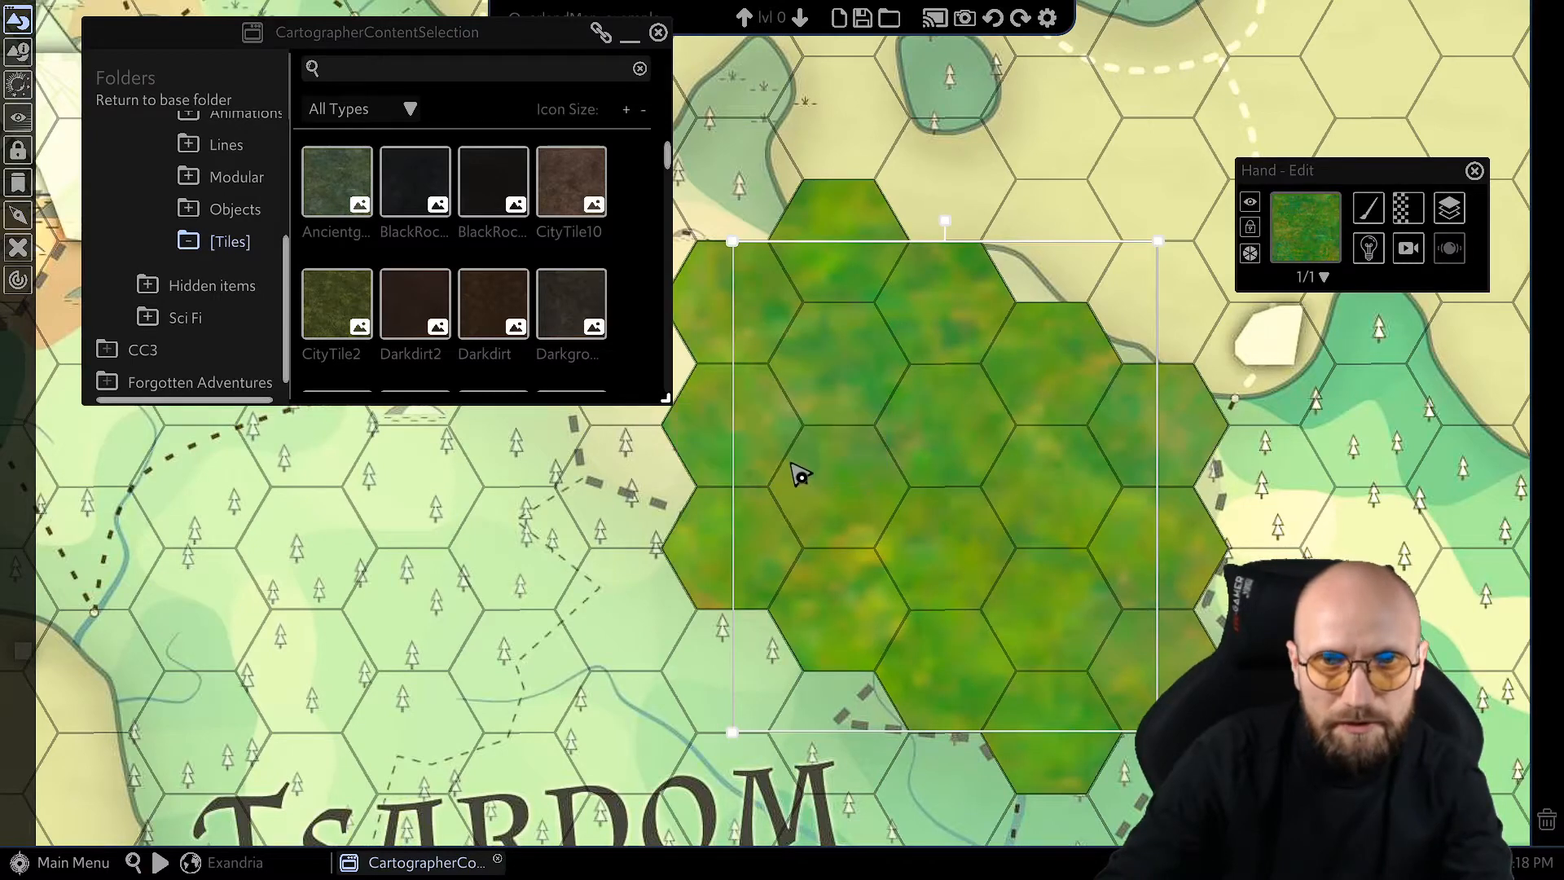
Animate the green hex patch's texture with Tile Scroll and check the motion up close.
scroll(1138, 461, "down", 3)
left_click(1407, 211)
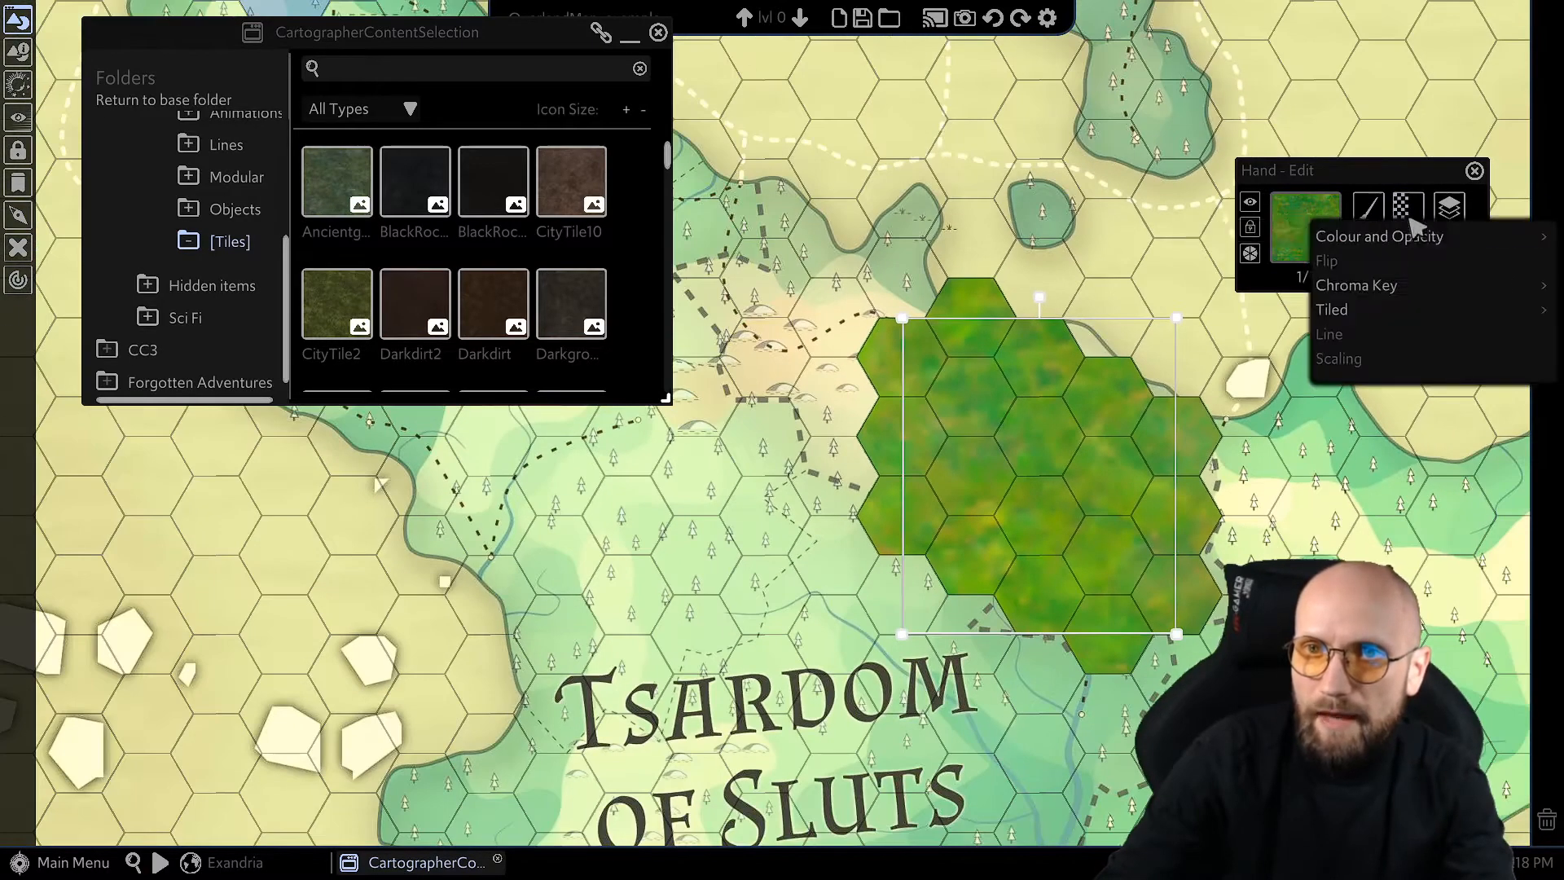
mouse_move(1356, 326)
left_click(1369, 173)
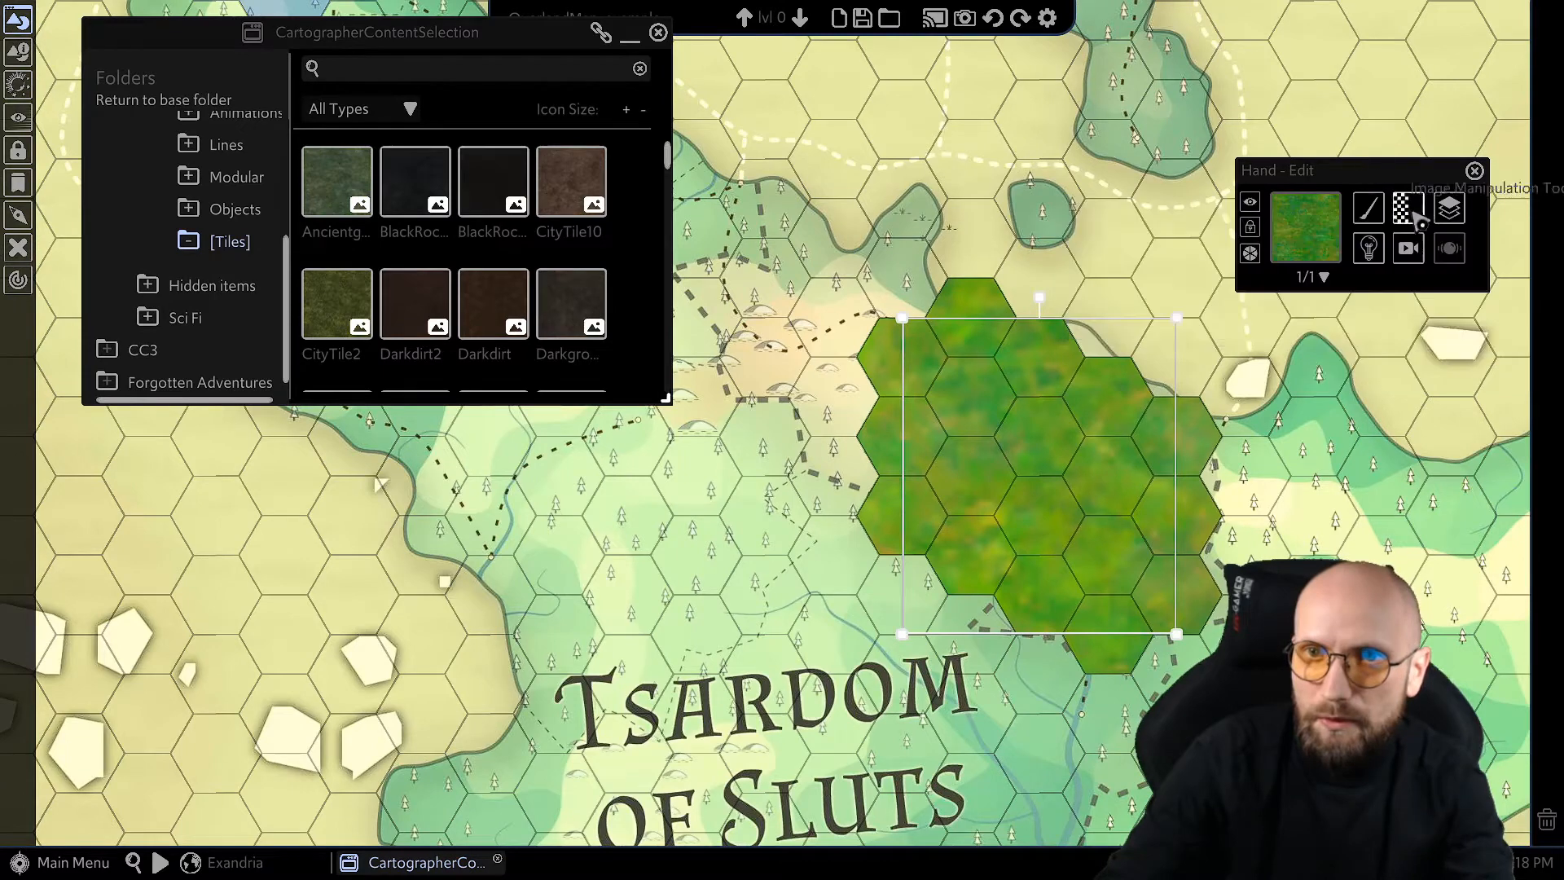
left_click(1408, 246)
mouse_move(1257, 325)
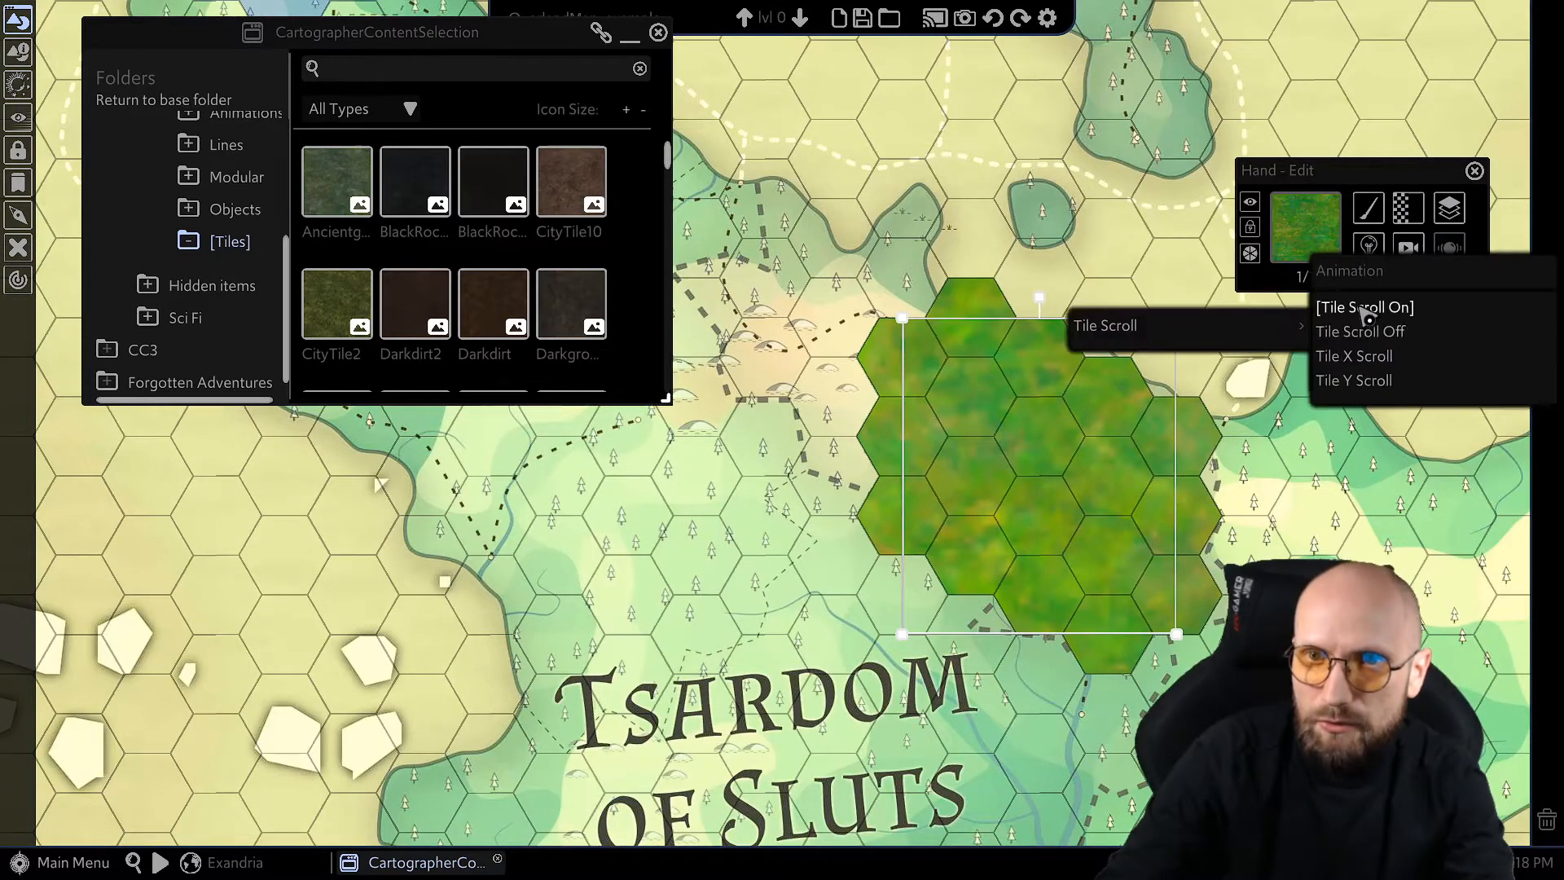
left_click(1320, 359)
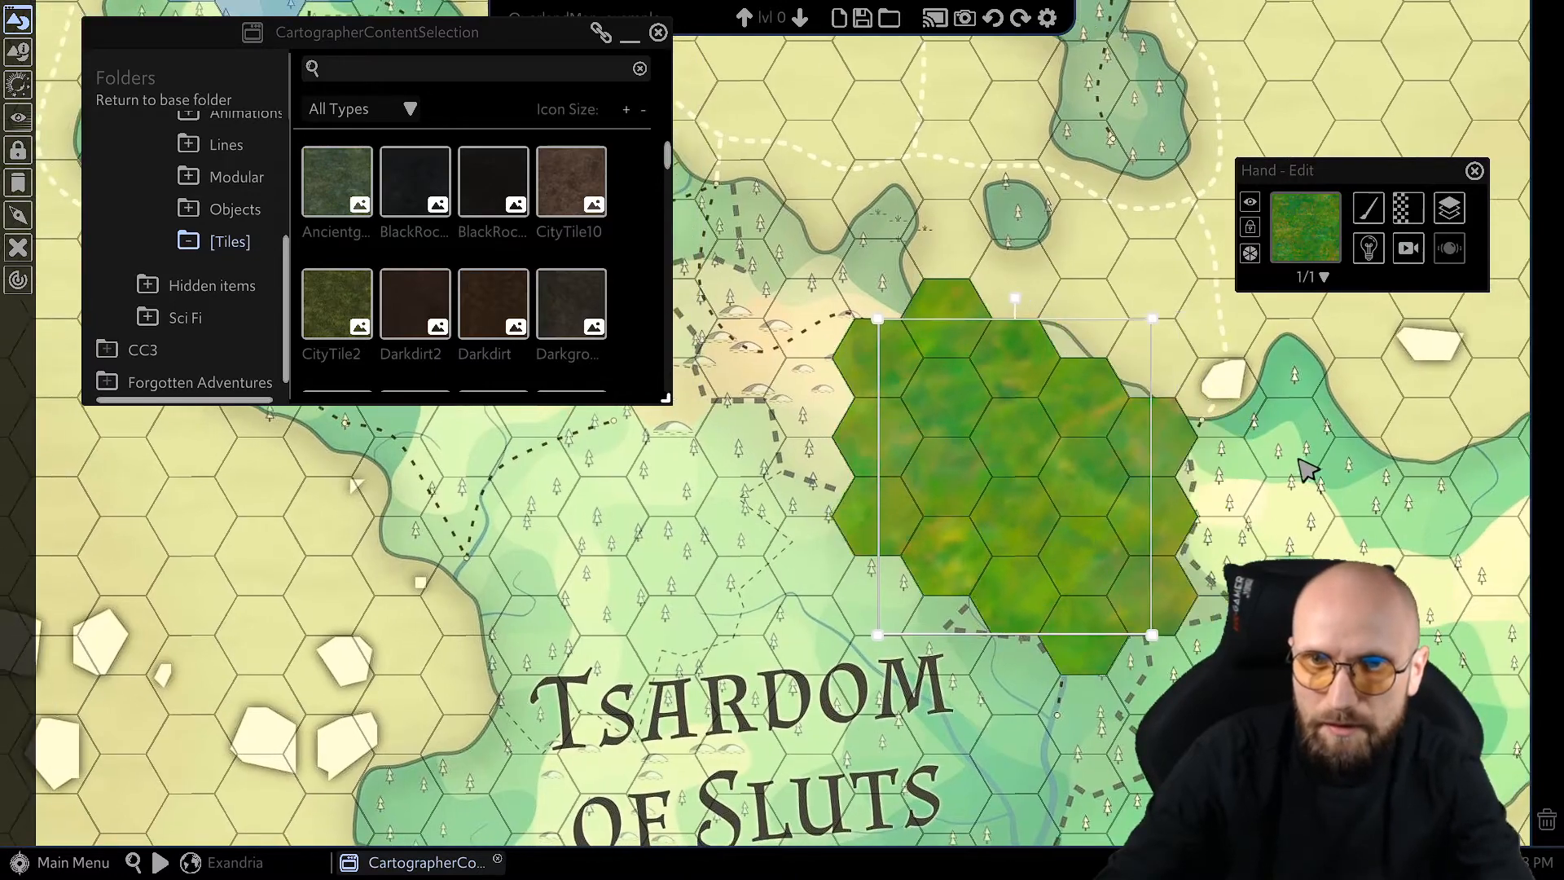
scroll(1230, 472, "up", 3)
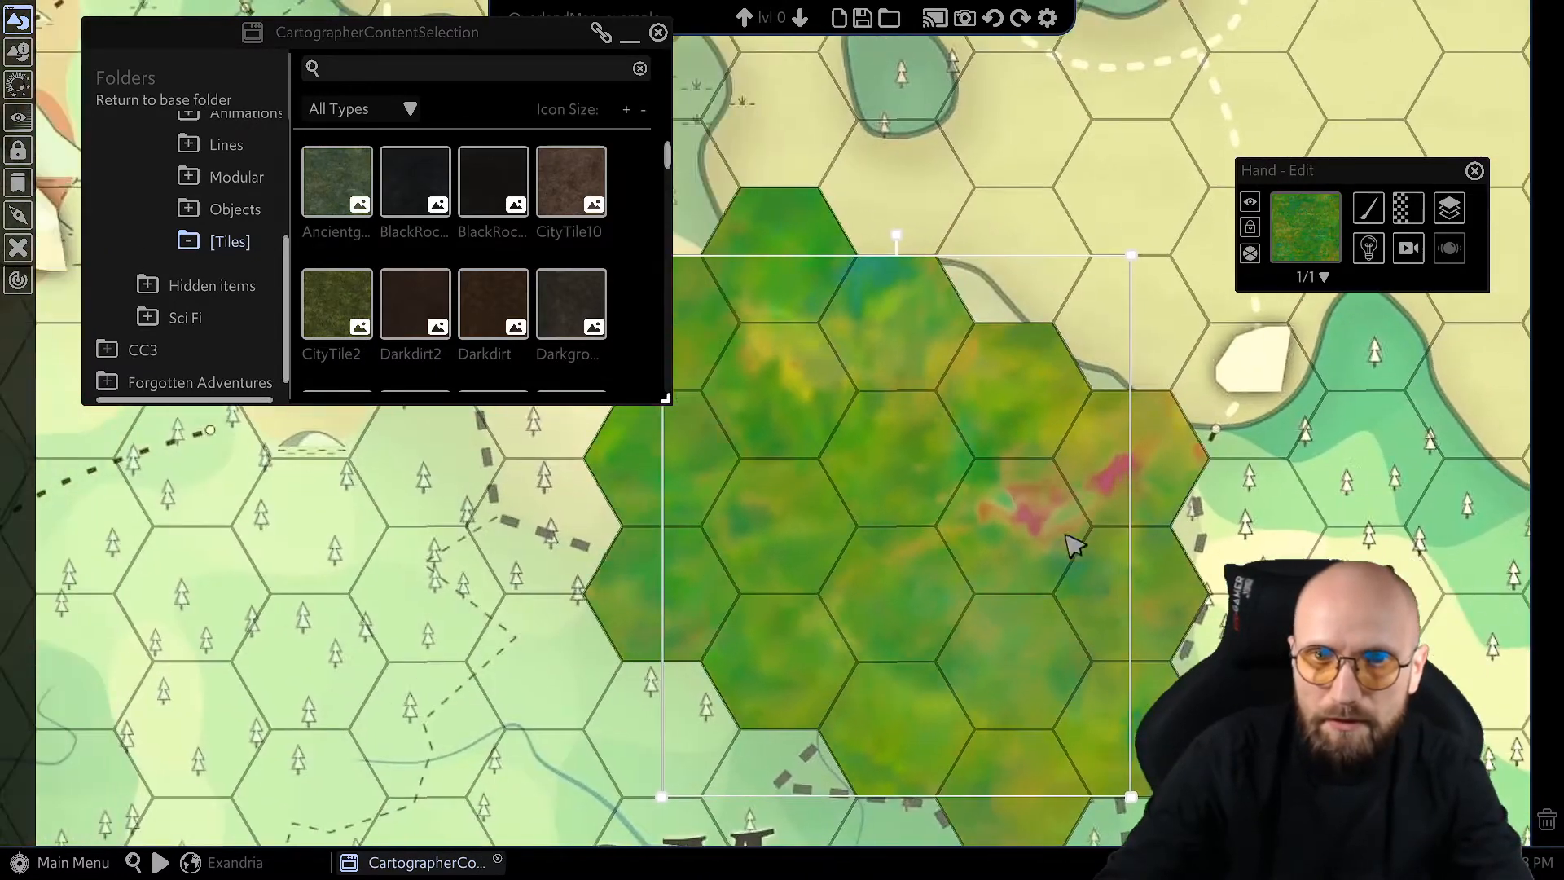
left_click_drag(1374, 471, 1460, 453)
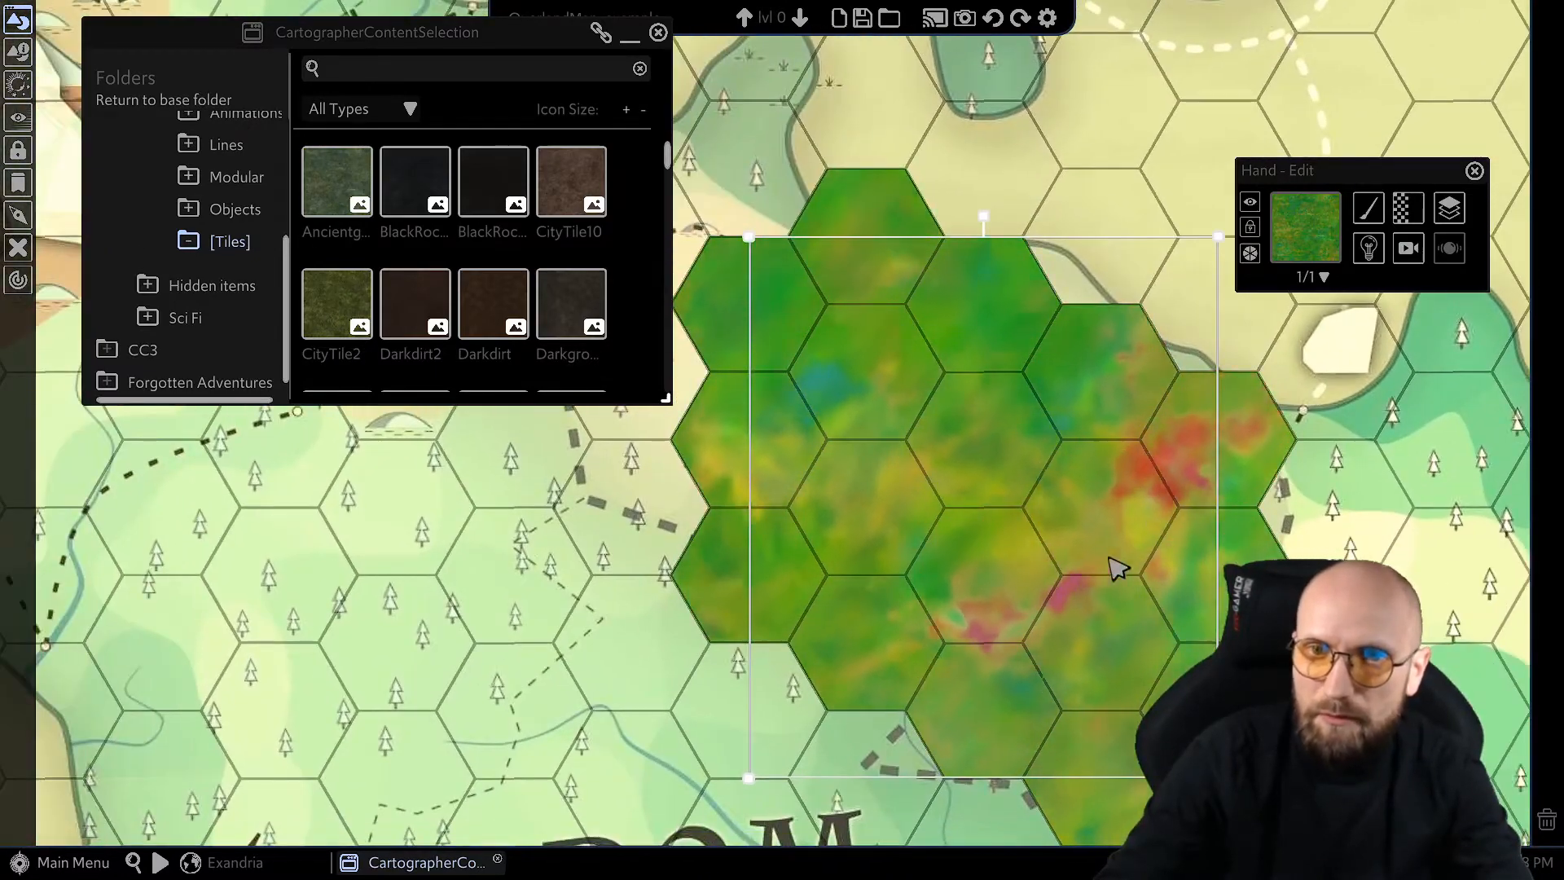
scroll(1330, 426, "down", 1)
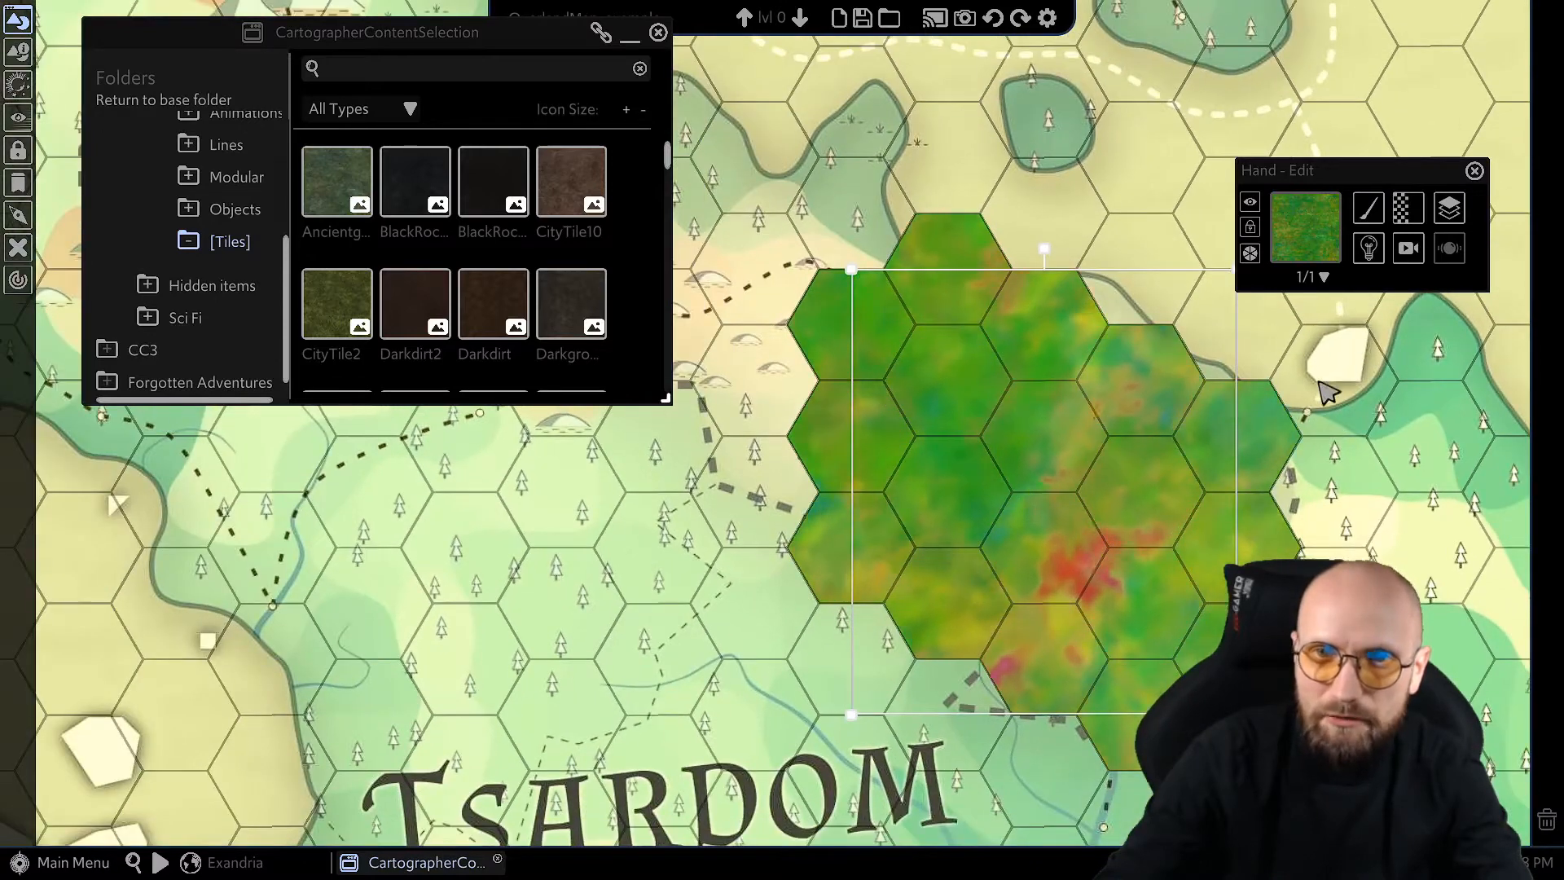
Turn on tile noise for the hex patch and set the noise scale to 10.
left_click(1407, 210)
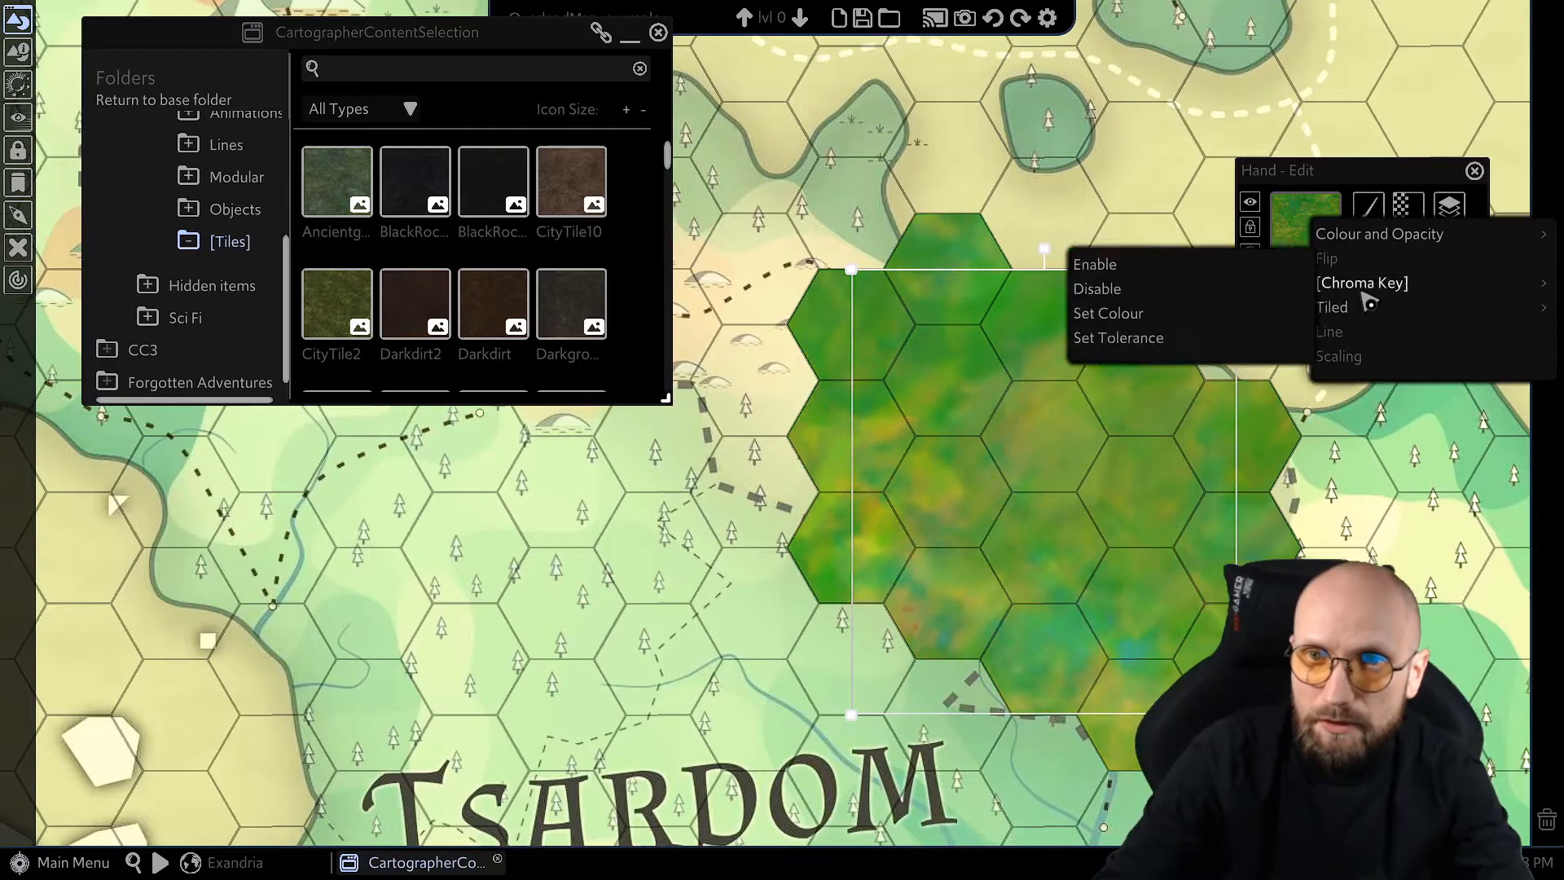
mouse_move(1348, 311)
mouse_move(1243, 314)
left_click(1389, 295)
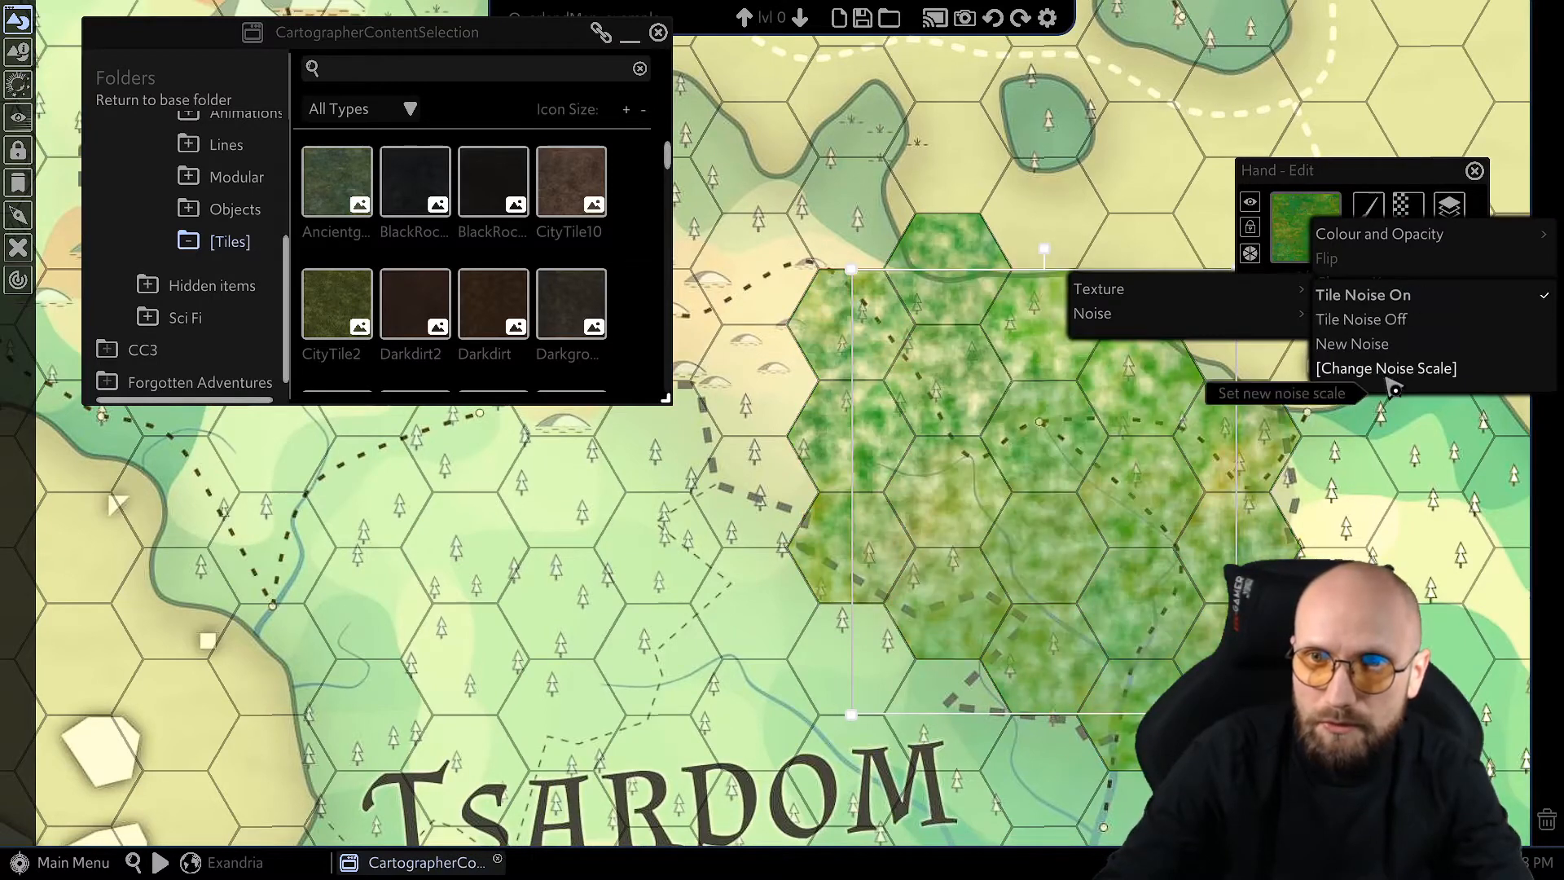
left_click(1387, 370)
left_click_drag(798, 448, 789, 445)
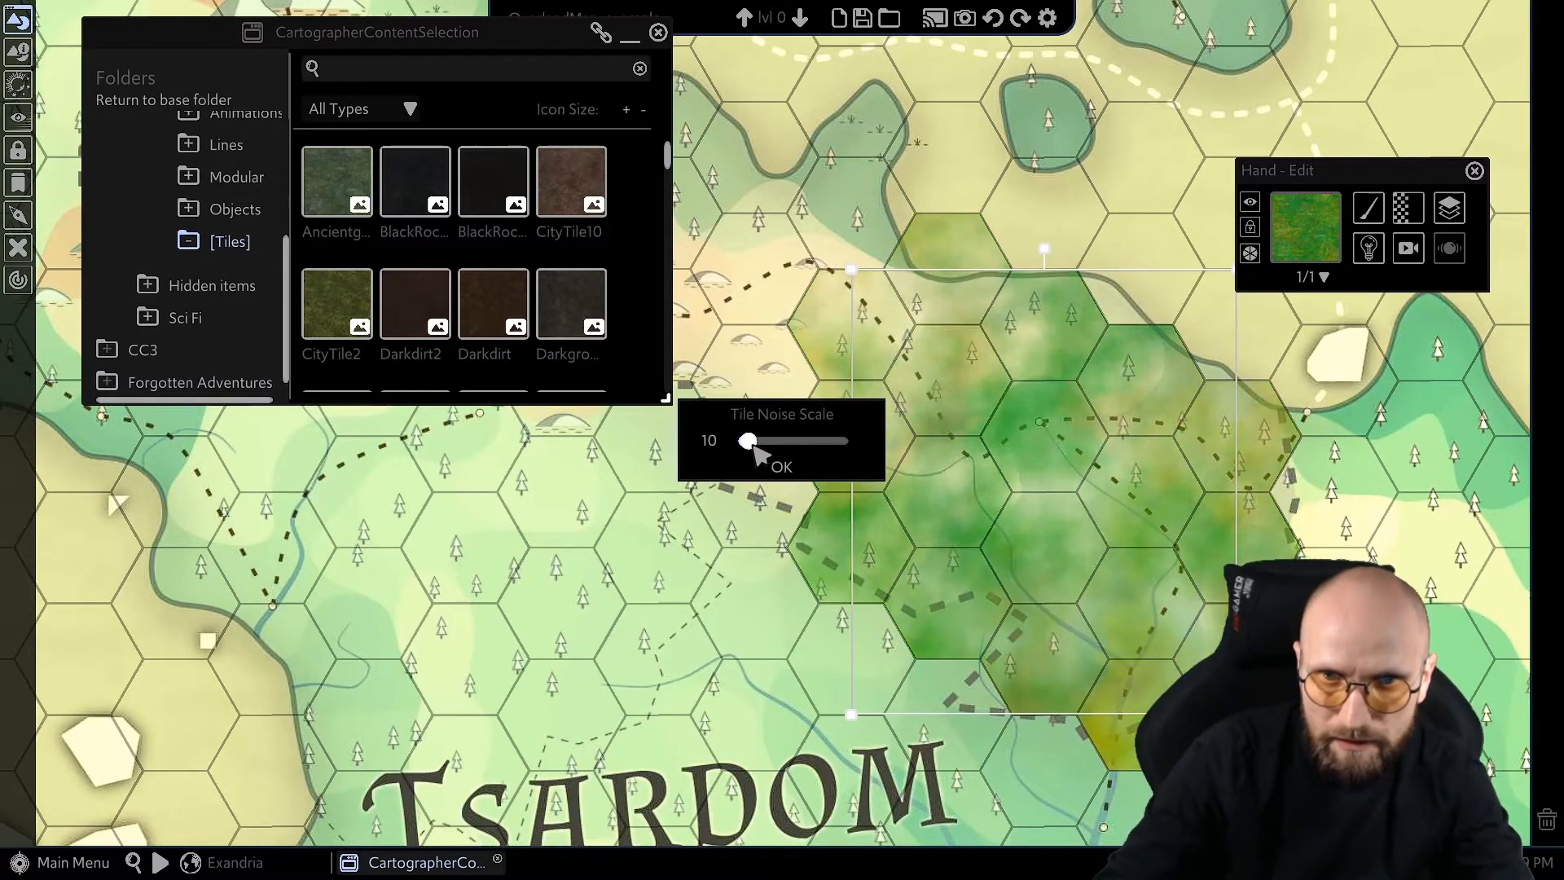
left_click(782, 467)
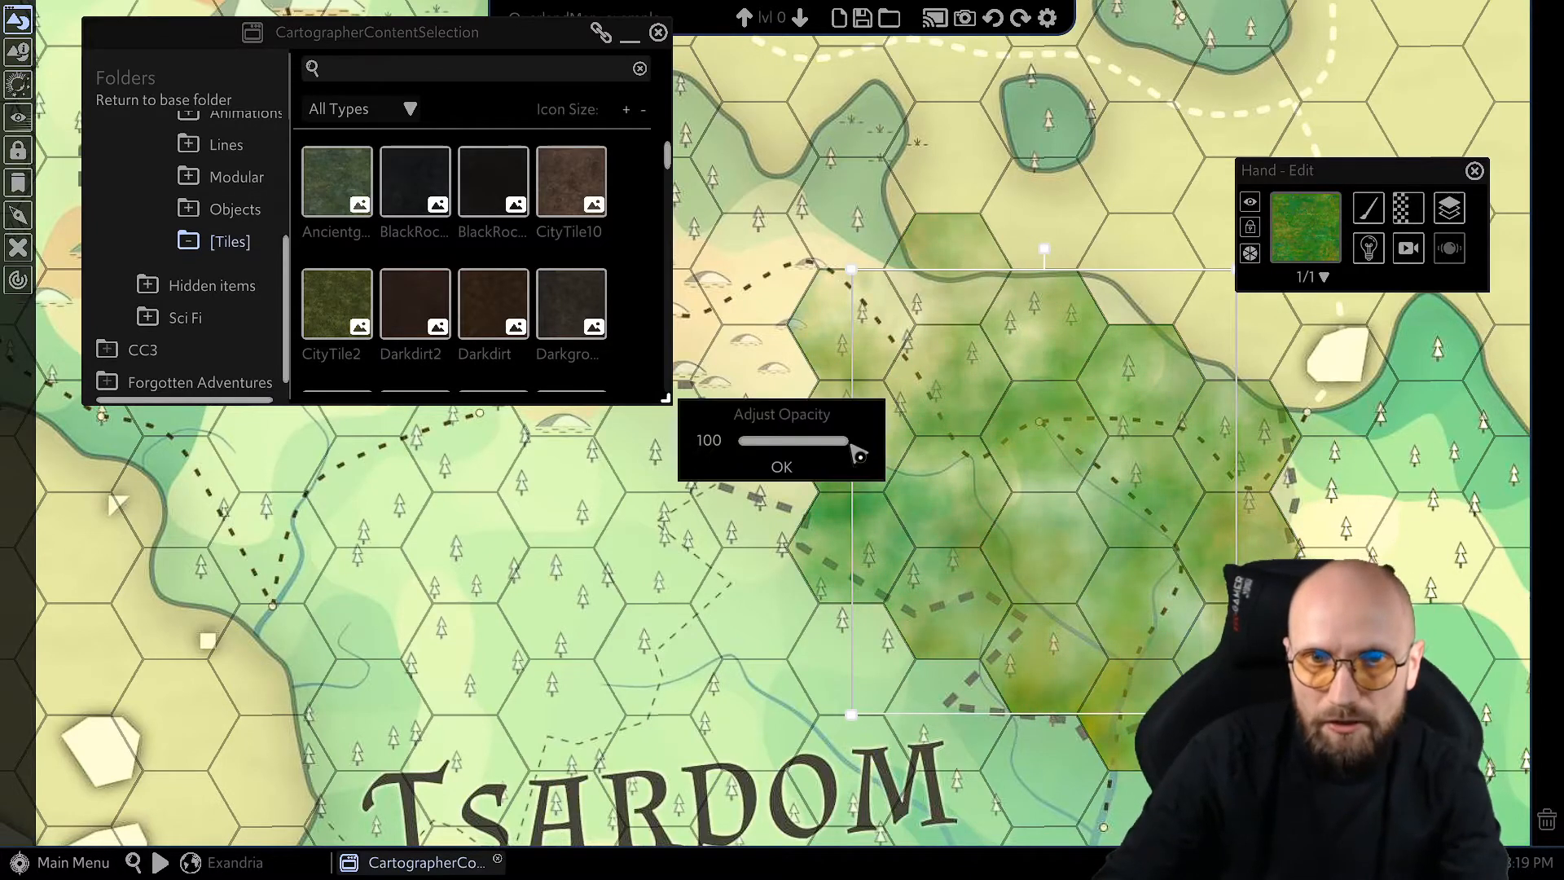
Lower the hex patch's opacity to 56 so the map shows through.
left_click_drag(856, 448, 805, 449)
scroll(707, 729, "down", 4)
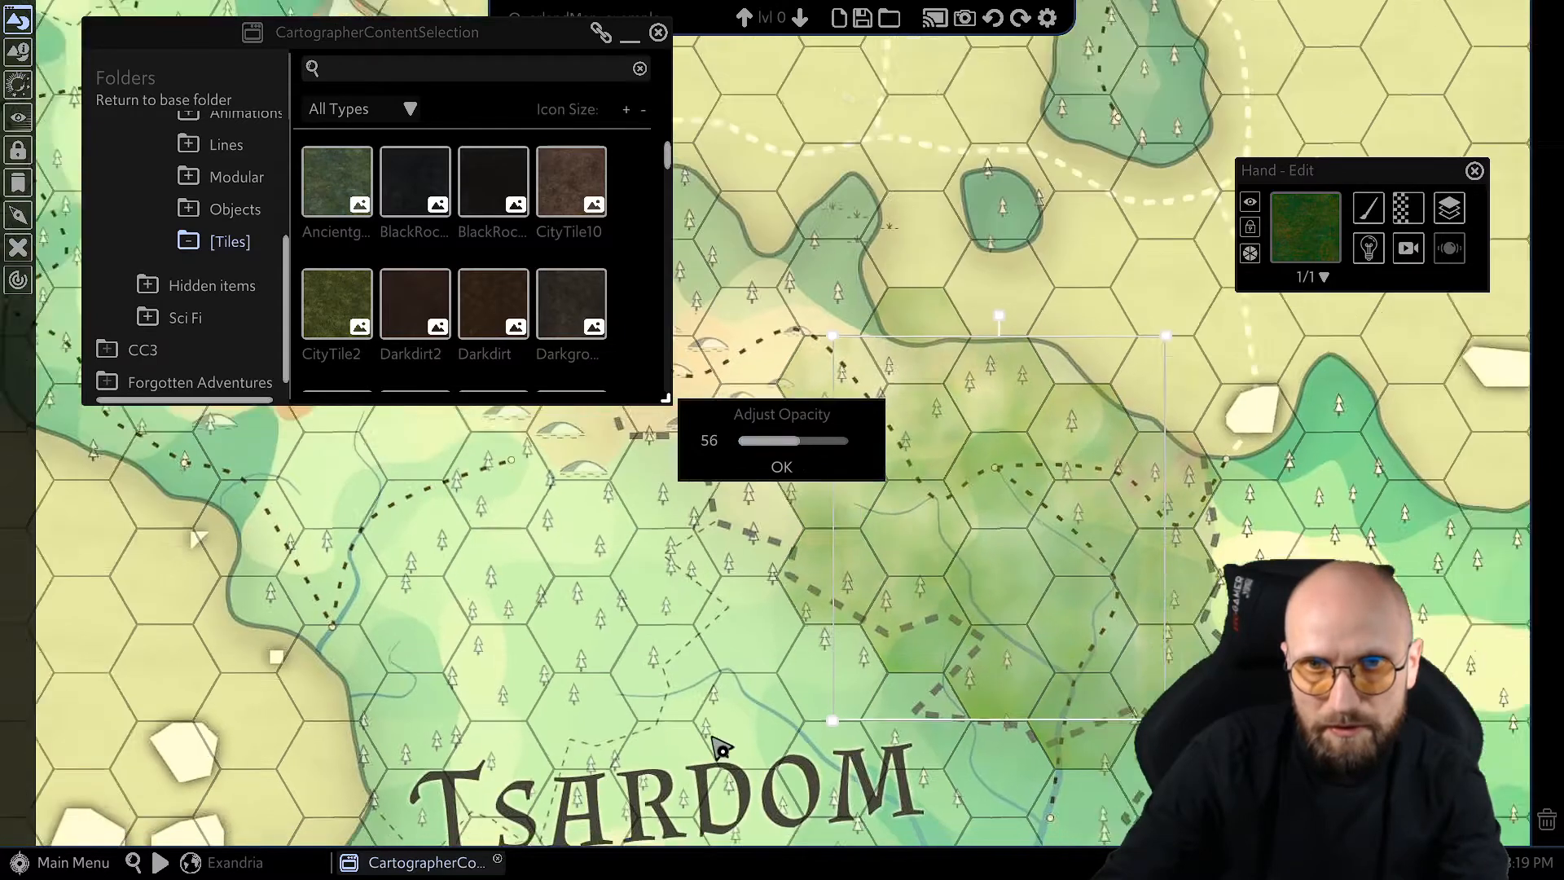
left_click(618, 638)
left_click(776, 464)
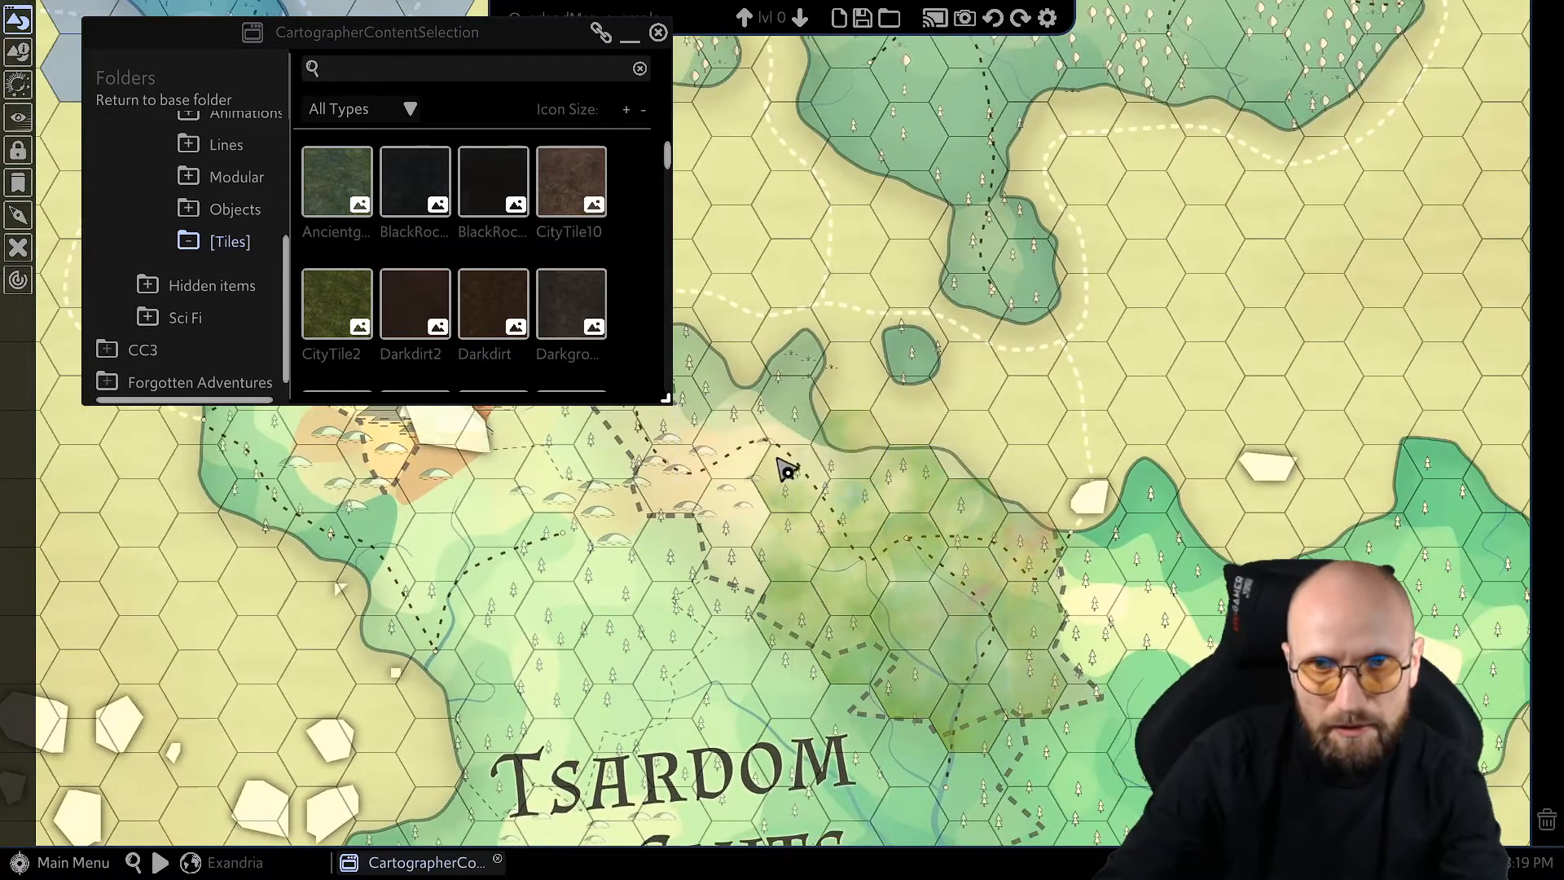
Select the semi-transparent hex patch again and increase its saturation.
left_click_drag(665, 507, 852, 442)
left_click(986, 527)
key("s")
left_click(780, 469)
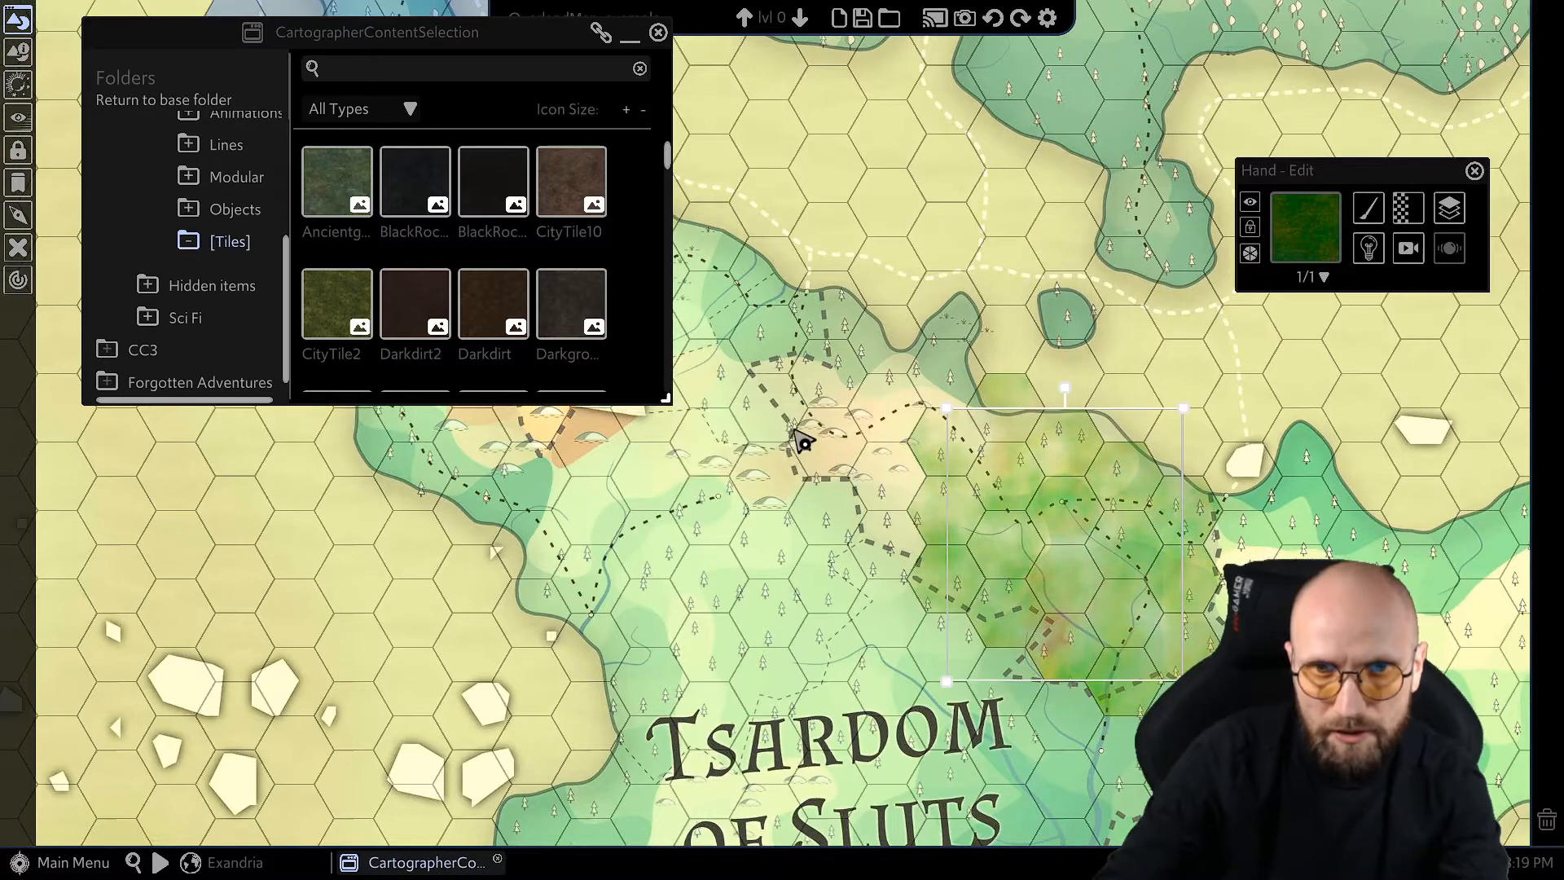
Adjust the hex patch's brightness, trying 39 before brightening it strongly to a vivid yellow-green.
key("b")
left_click_drag(810, 442, 771, 463)
scroll(1011, 554, "up", 3)
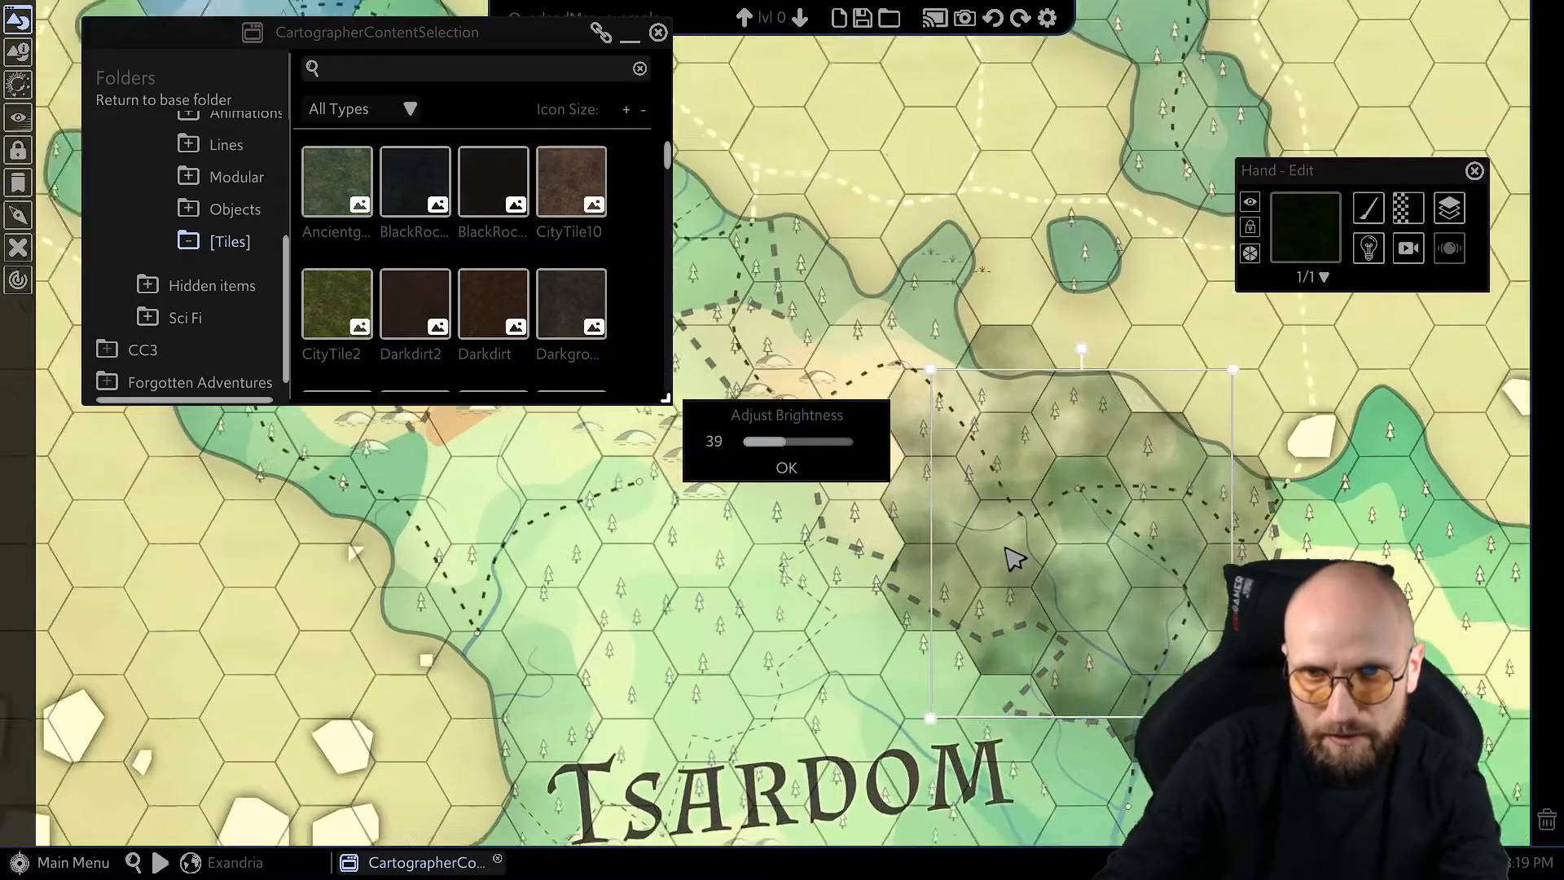
left_click_drag(783, 442, 850, 442)
left_click(799, 469)
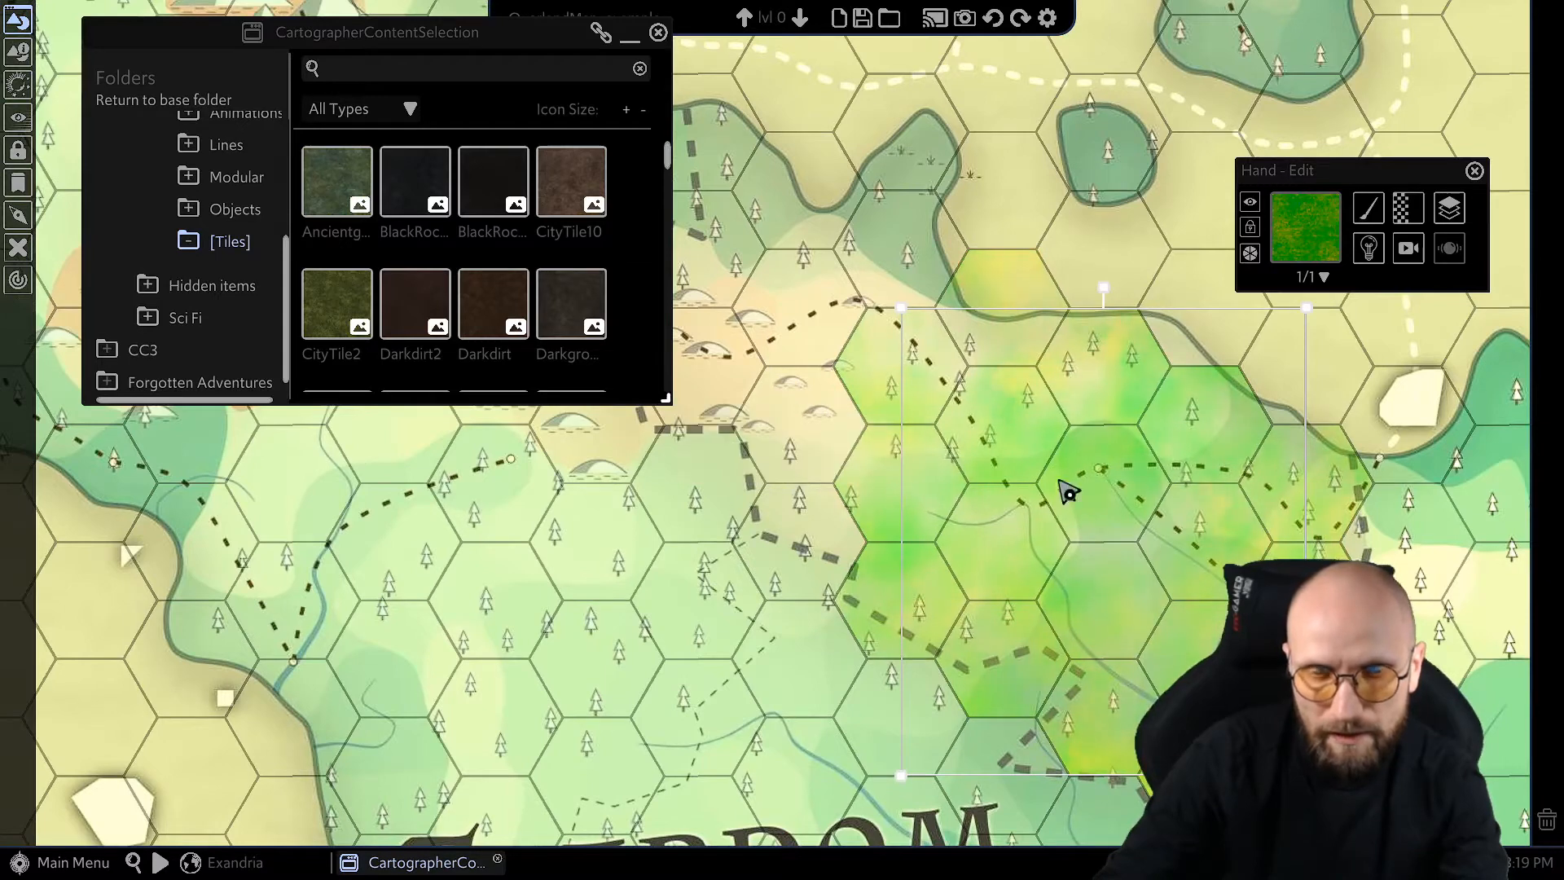
Try a hue adjustment of 51 on the selected yellow-green hex patch.
left_click_drag(1221, 486, 1081, 421)
key("h")
mouse_move(795, 444)
left_mouse_down()
mouse_move(768, 455)
mouse_move(794, 444)
left_mouse_up()
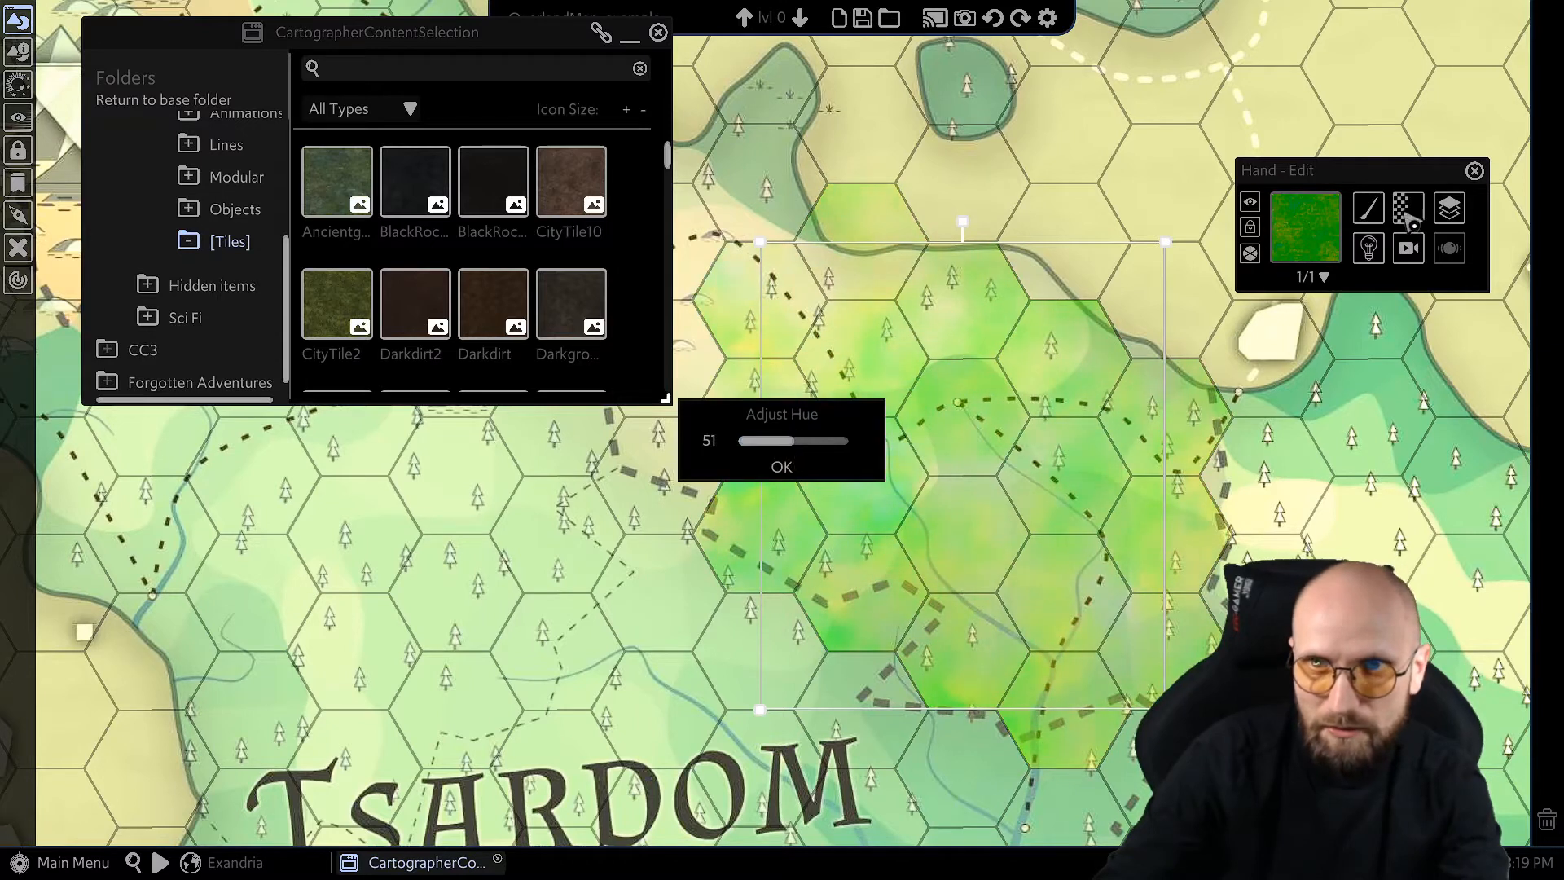
Set the hex patch's chroma key colour to the light green b7e697 by sampling it from the patch.
left_click(1409, 249)
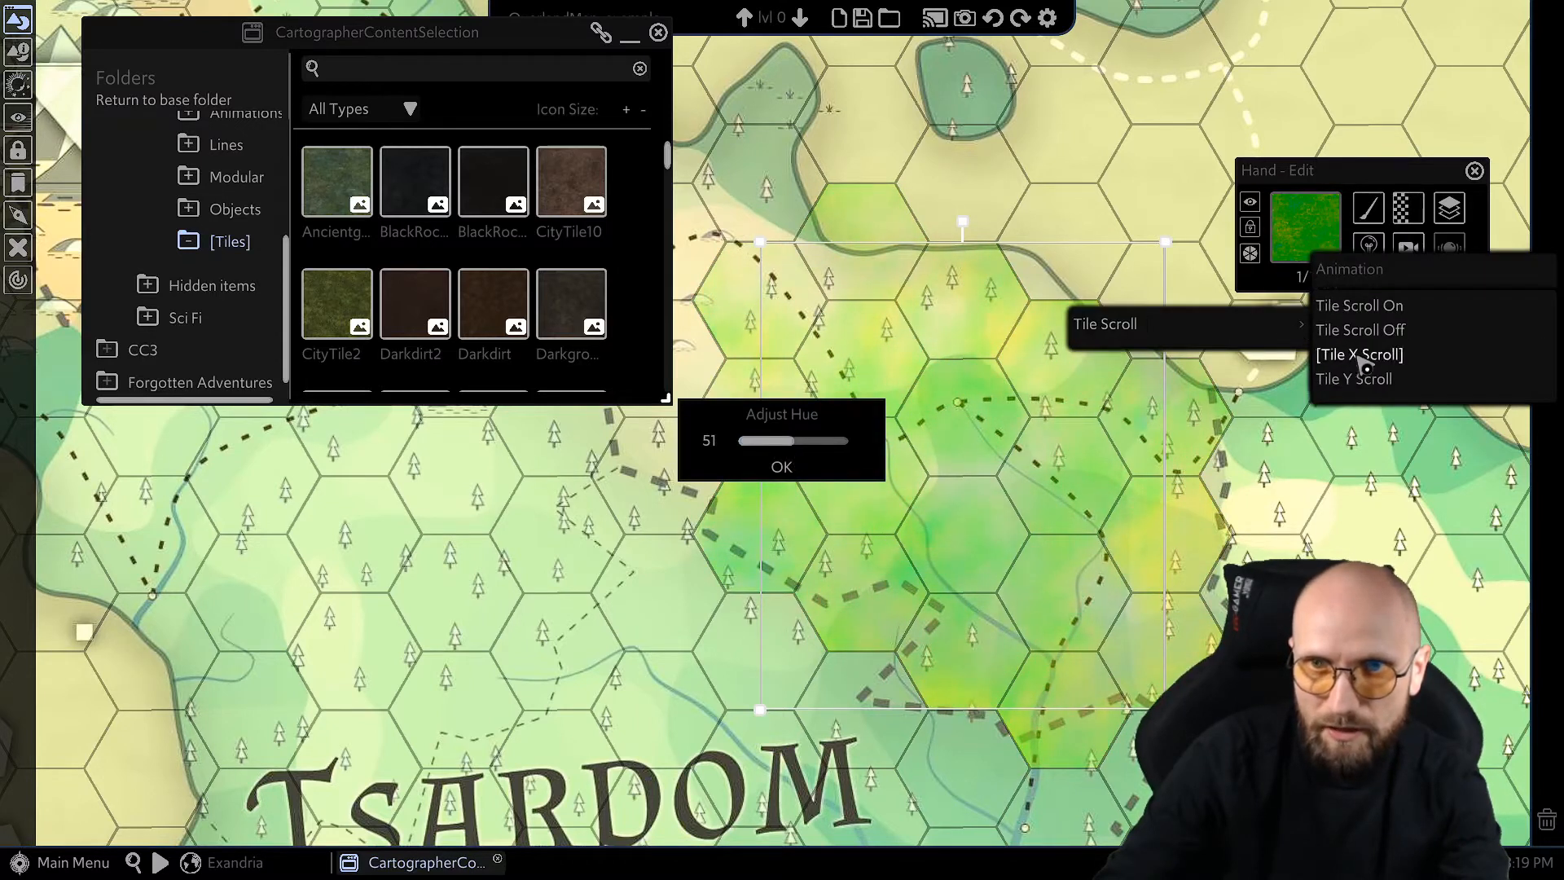
left_click(1362, 213)
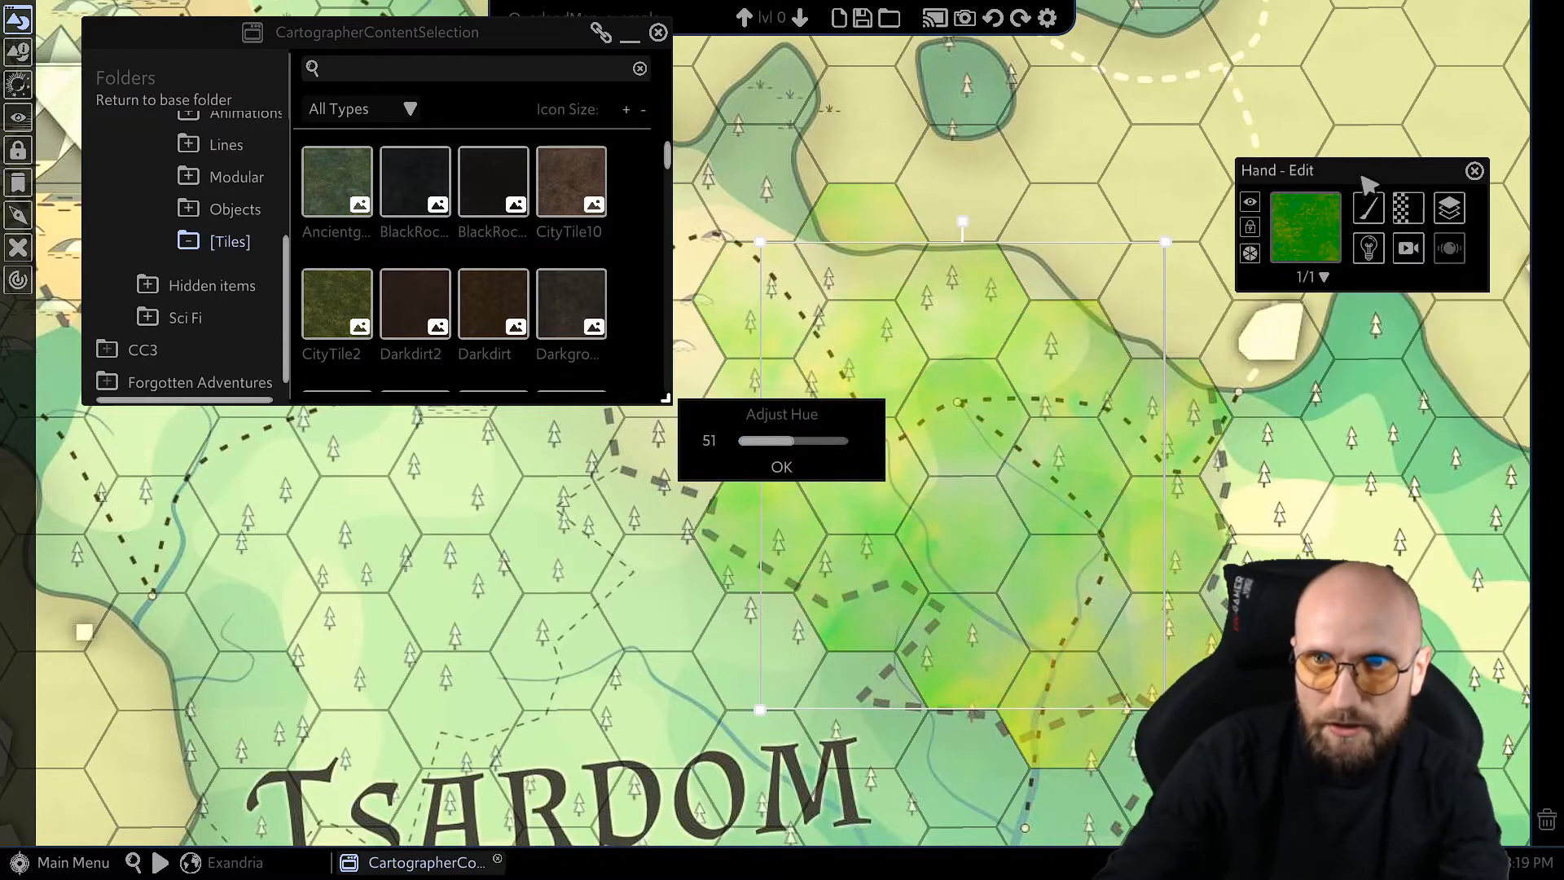
left_click(1364, 213)
mouse_move(1412, 227)
mouse_move(1377, 276)
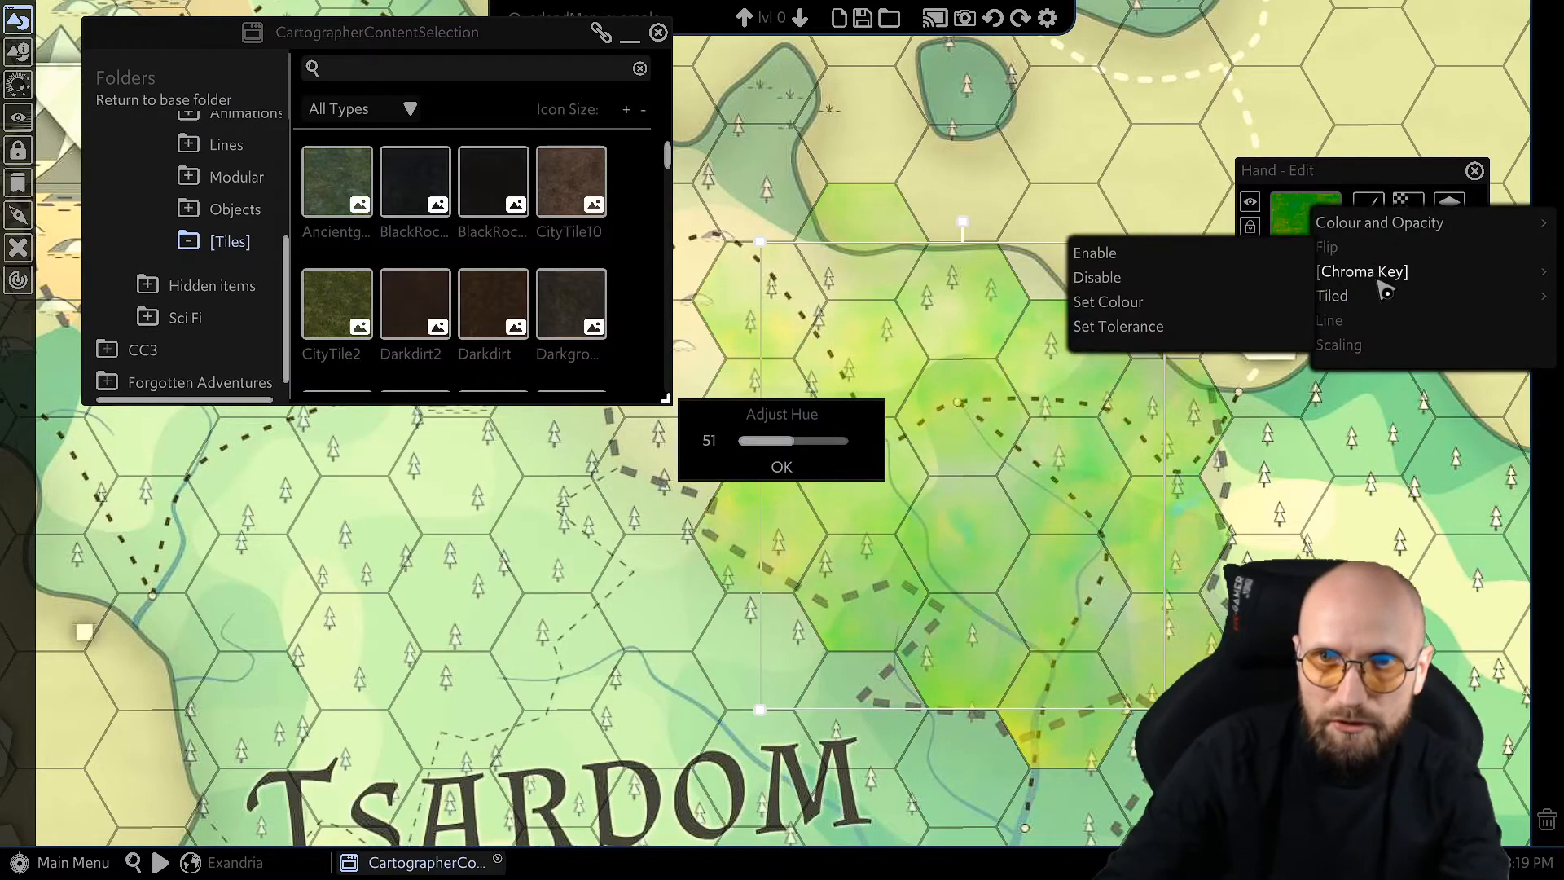
left_click(1129, 313)
left_click_drag(1034, 252, 418, 167)
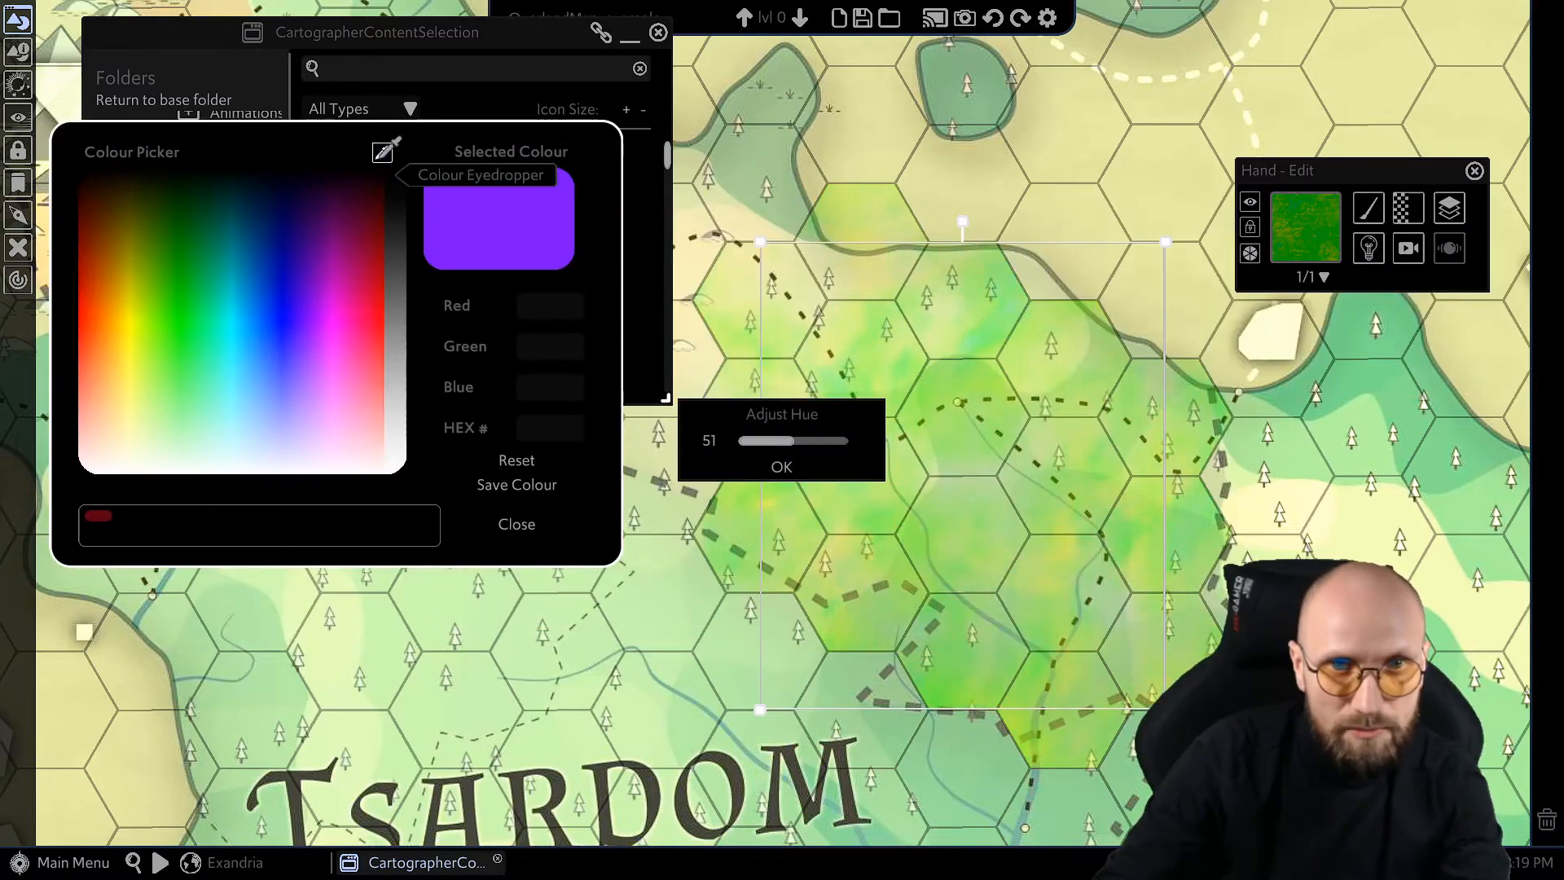
left_click(382, 152)
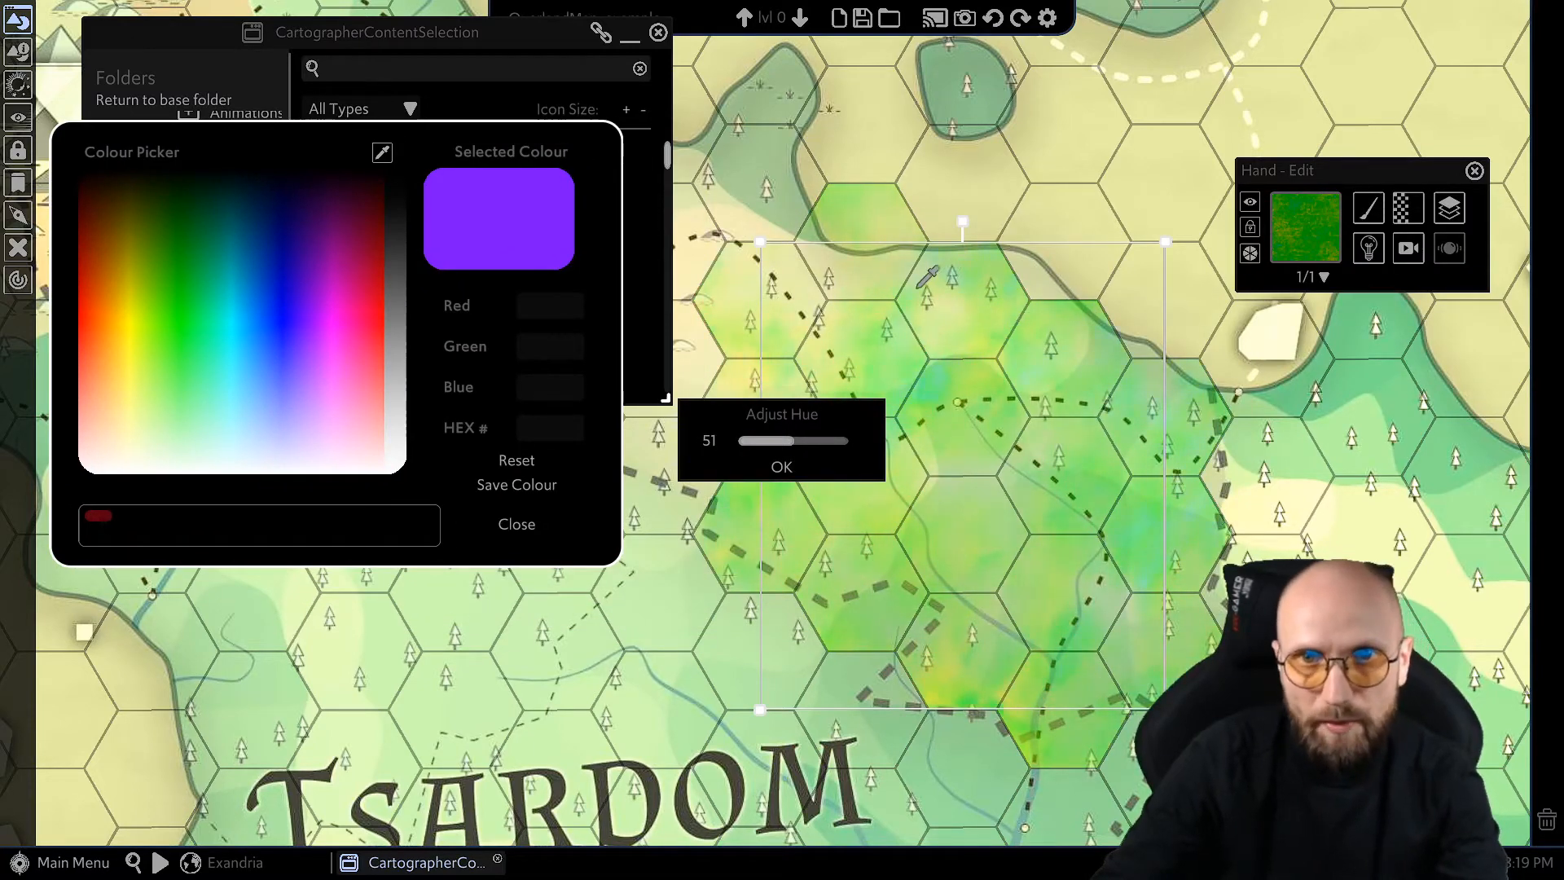
left_click(895, 280)
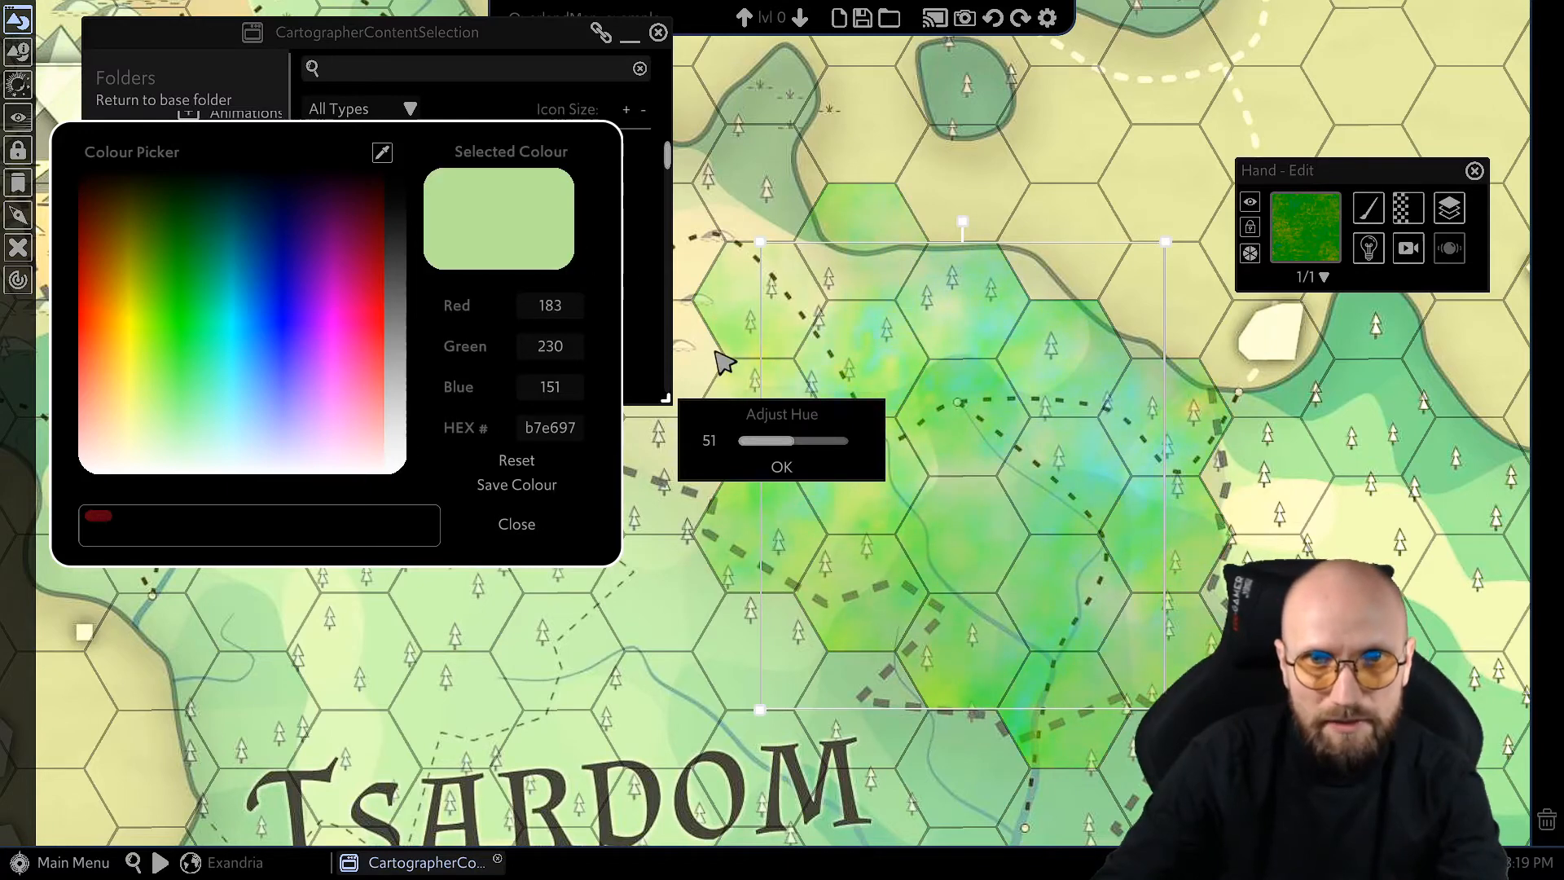
left_click(782, 470)
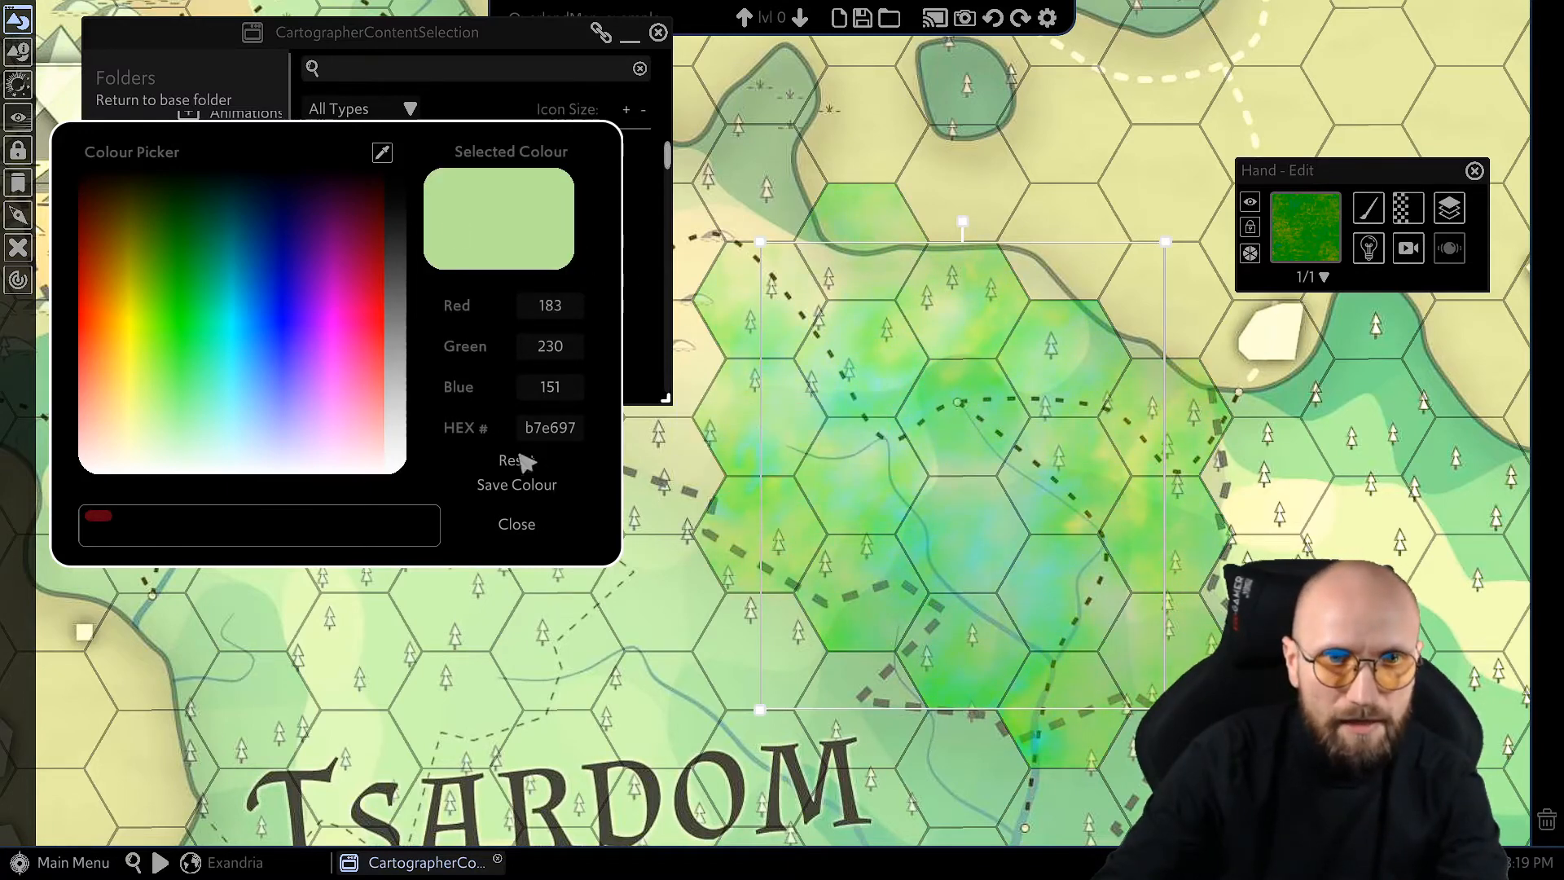
left_click(516, 525)
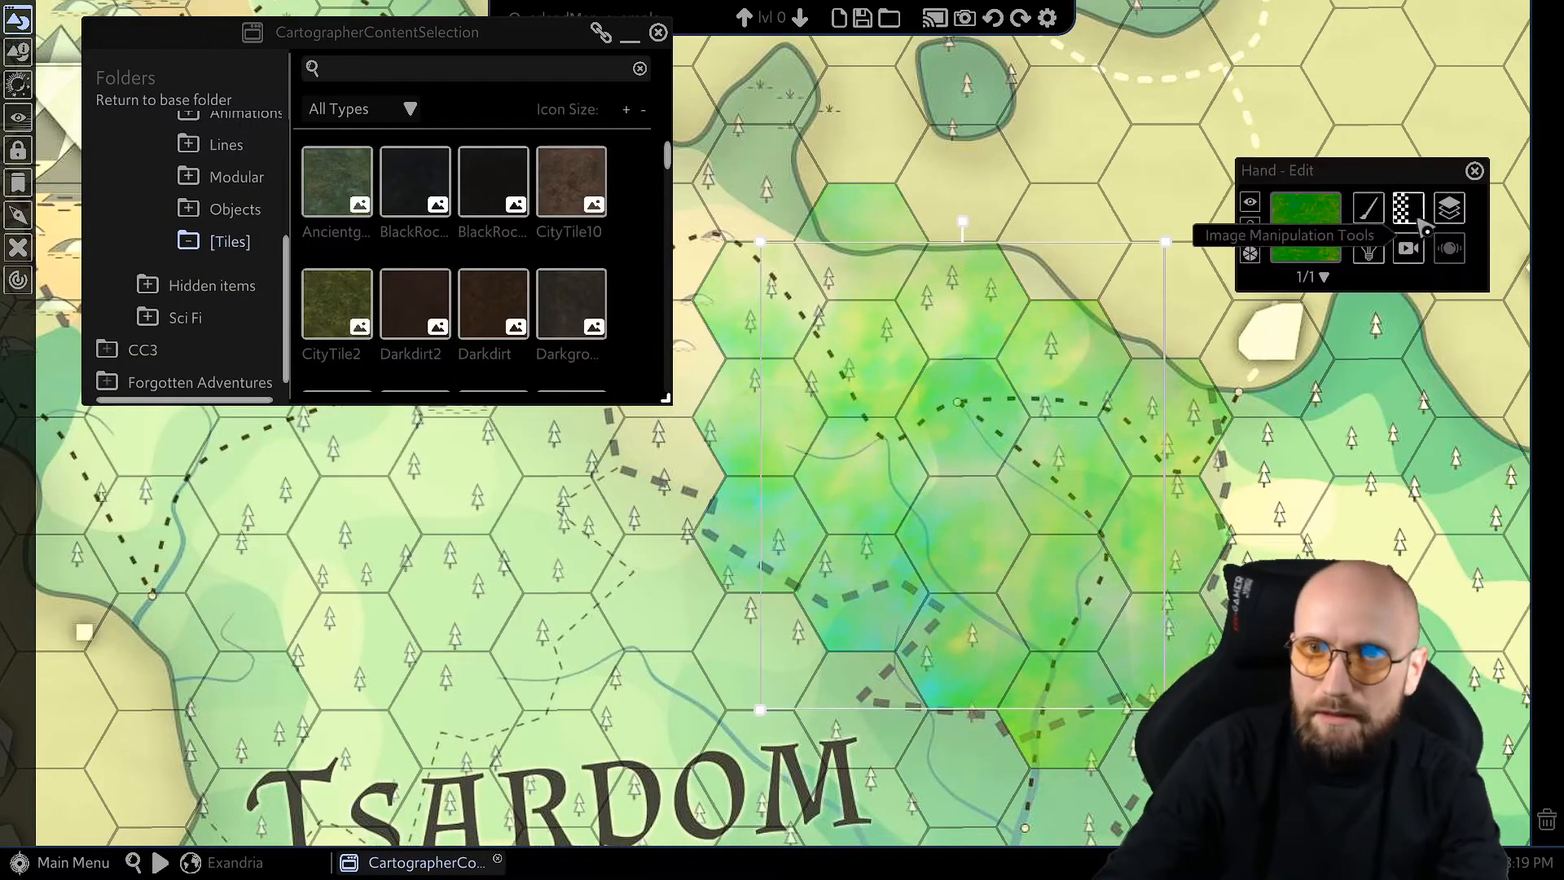
Raise the hex patch's chroma key tolerance, trying 0.58 before settling on 0.51.
right_click(1311, 233)
mouse_move(1385, 287)
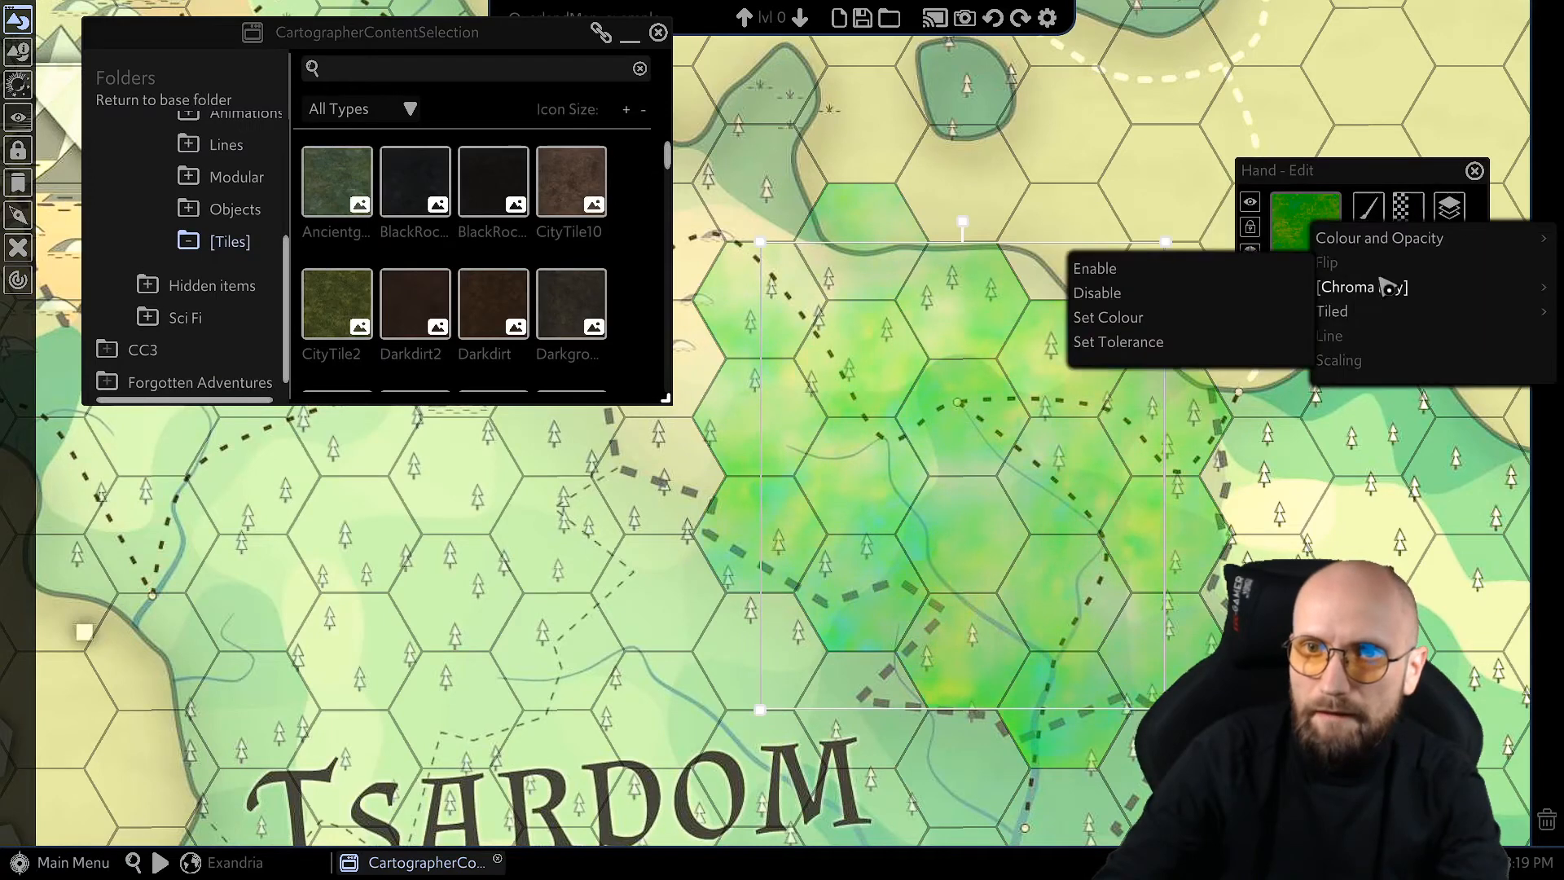
left_click(1160, 342)
left_click_drag(847, 414, 536, 271)
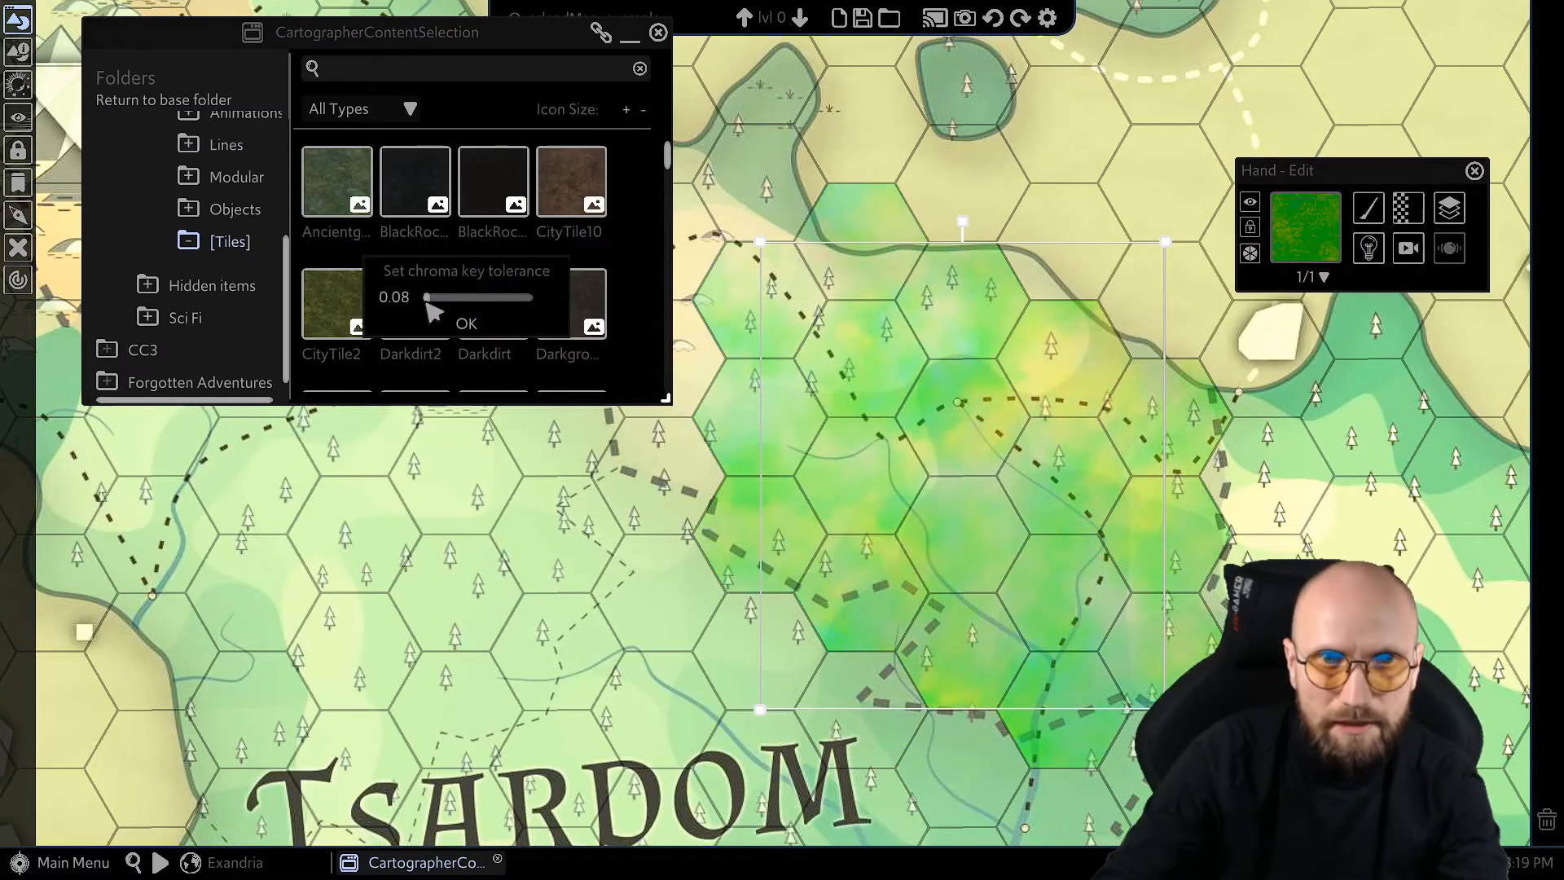
left_click_drag(432, 303, 487, 313)
scroll(1177, 540, "up", 2)
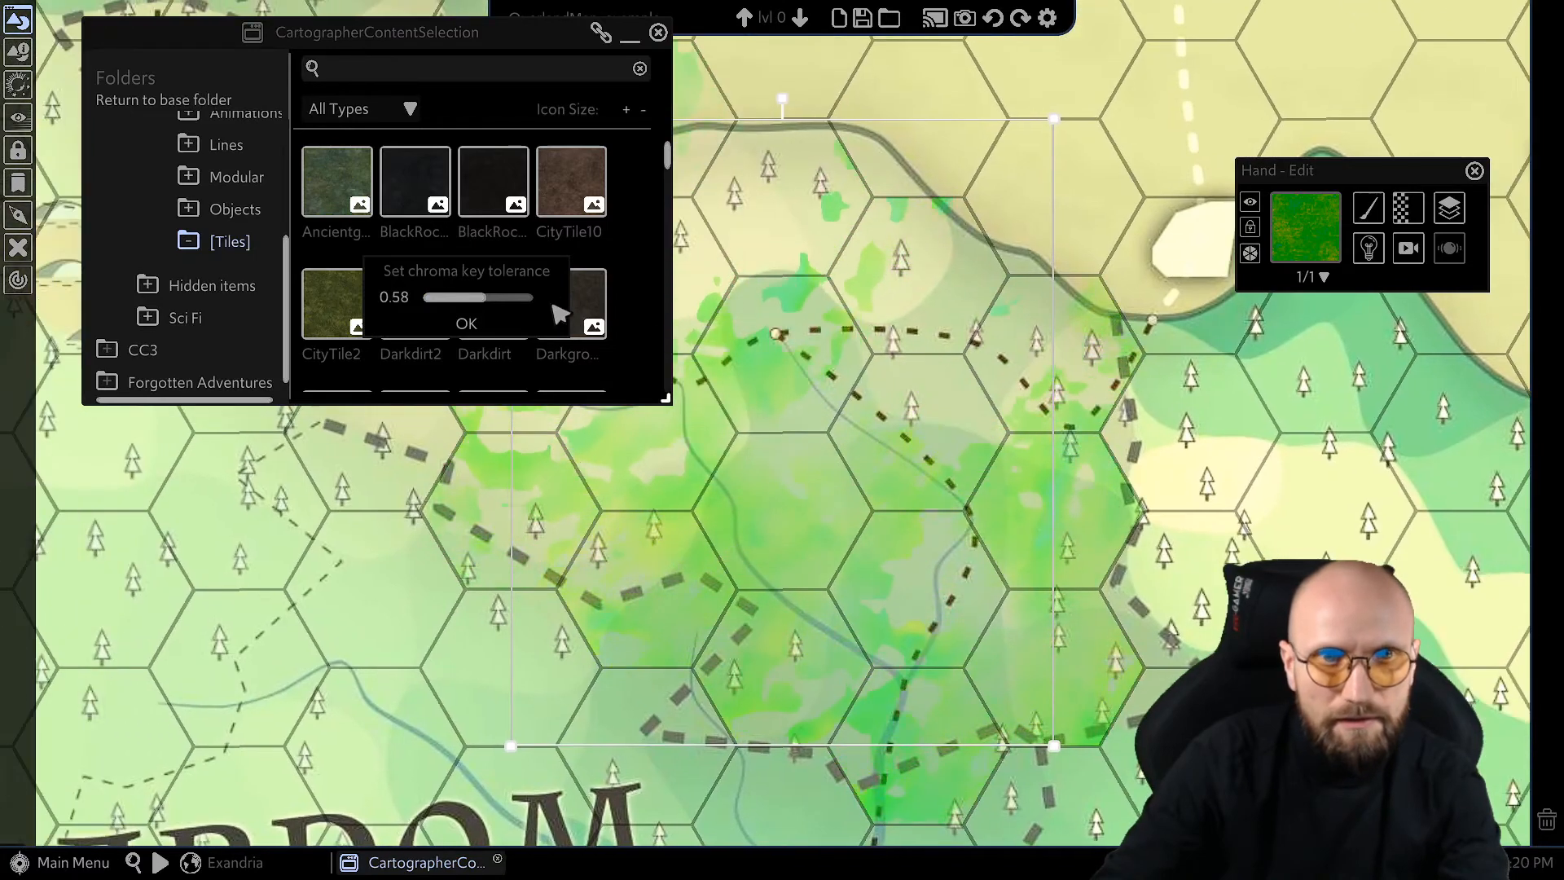
left_click_drag(487, 299, 478, 304)
Shift the hex patch's hue from green to blue and set its chroma key tolerance to 0.58.
key("h")
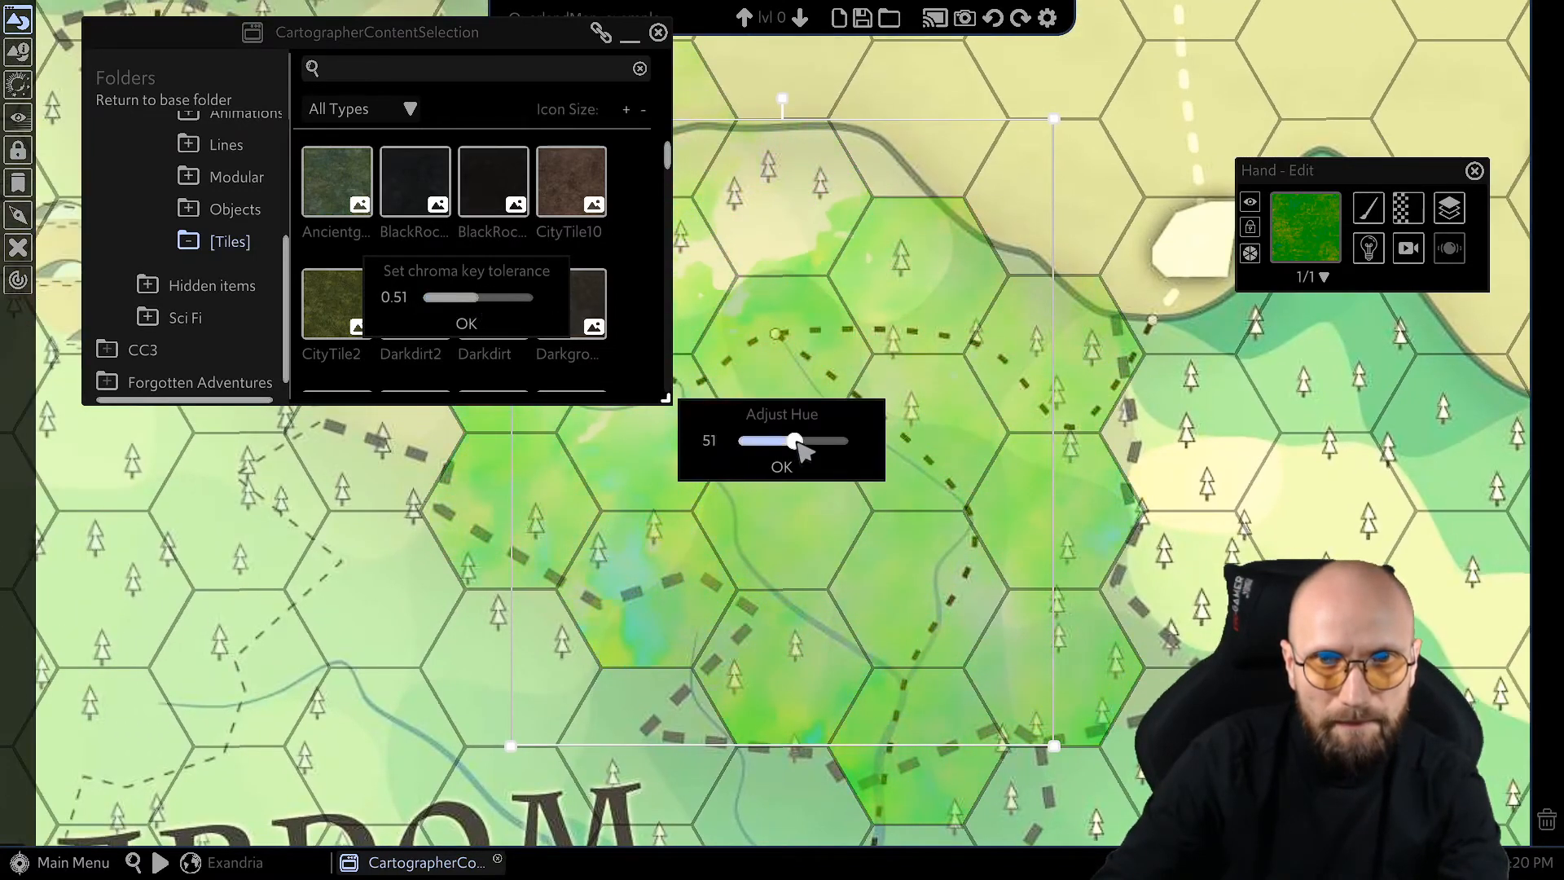
left_click_drag(795, 441, 810, 441)
left_click(782, 466)
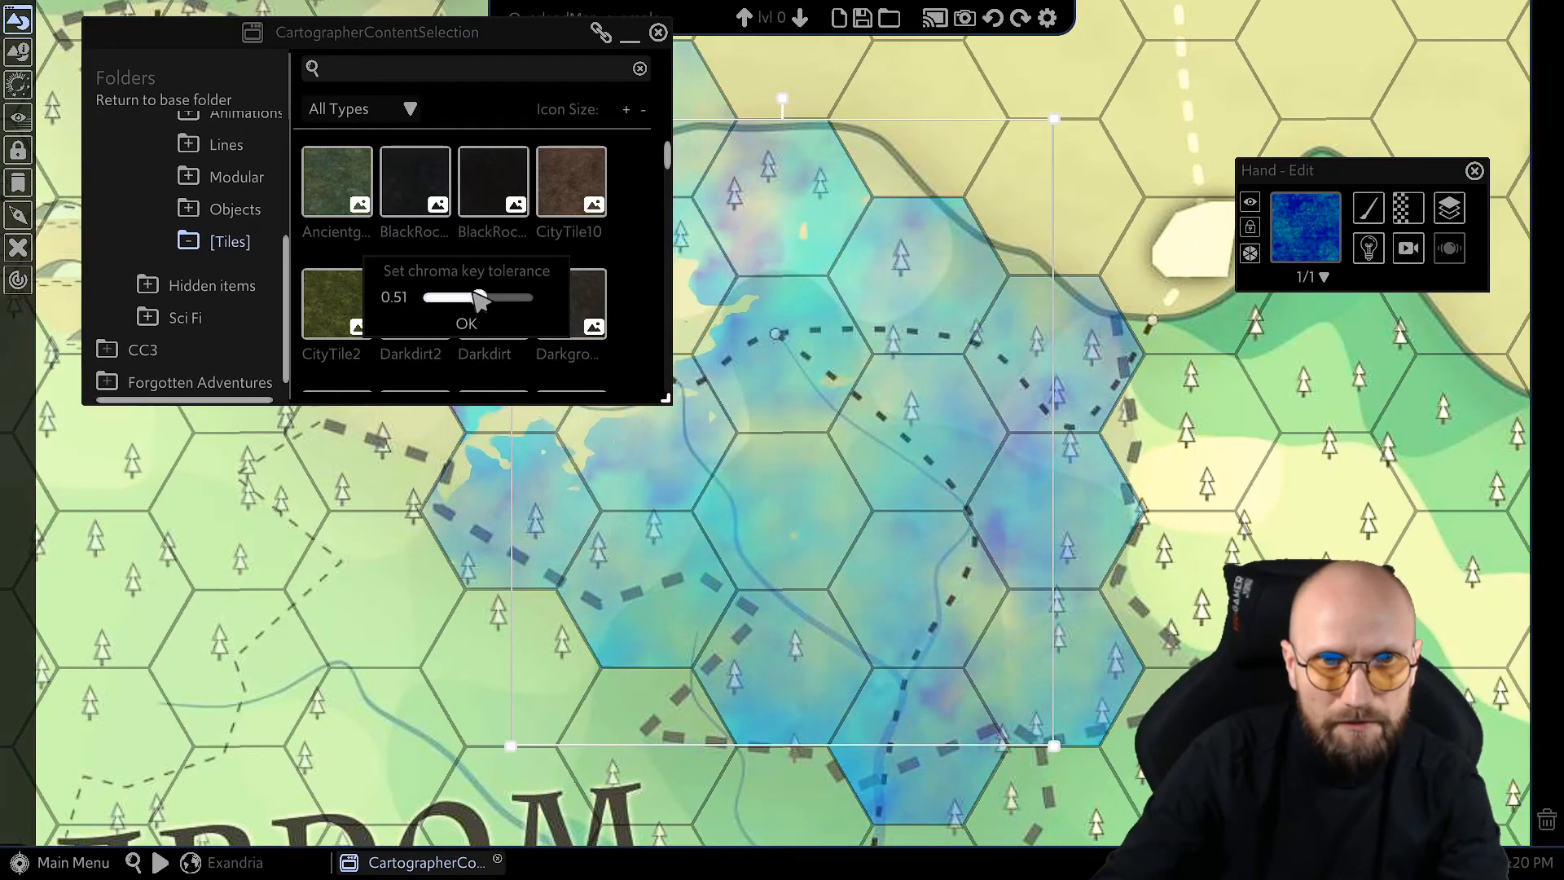
left_click_drag(481, 300, 489, 308)
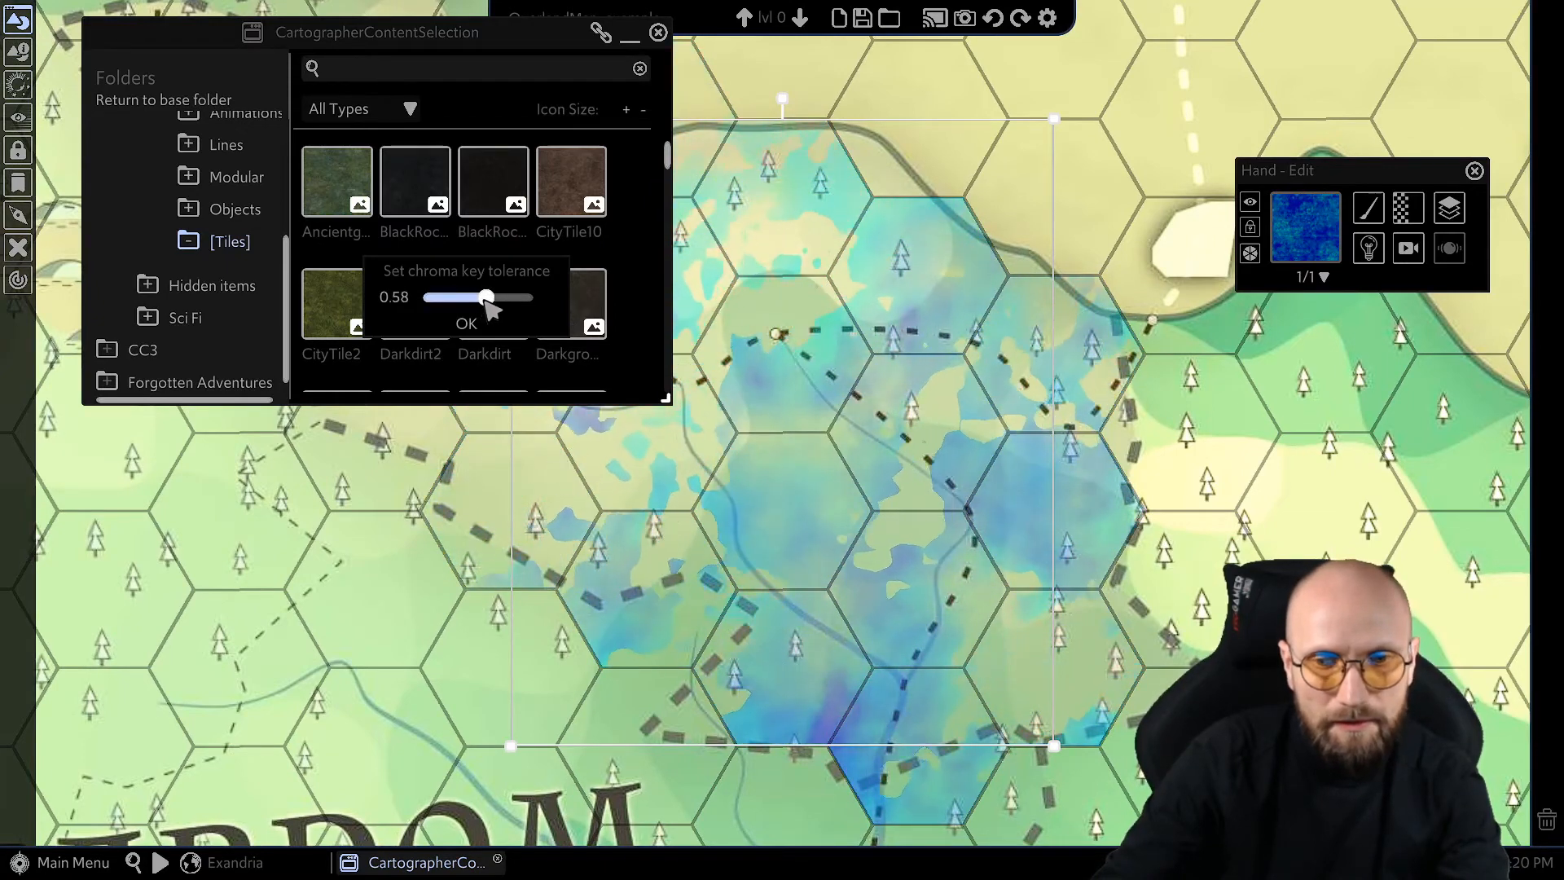
Examine the chroma-keyed patch and the other hex overlays across the world map, and accept the tolerance setting.
scroll(855, 440, "down", 2)
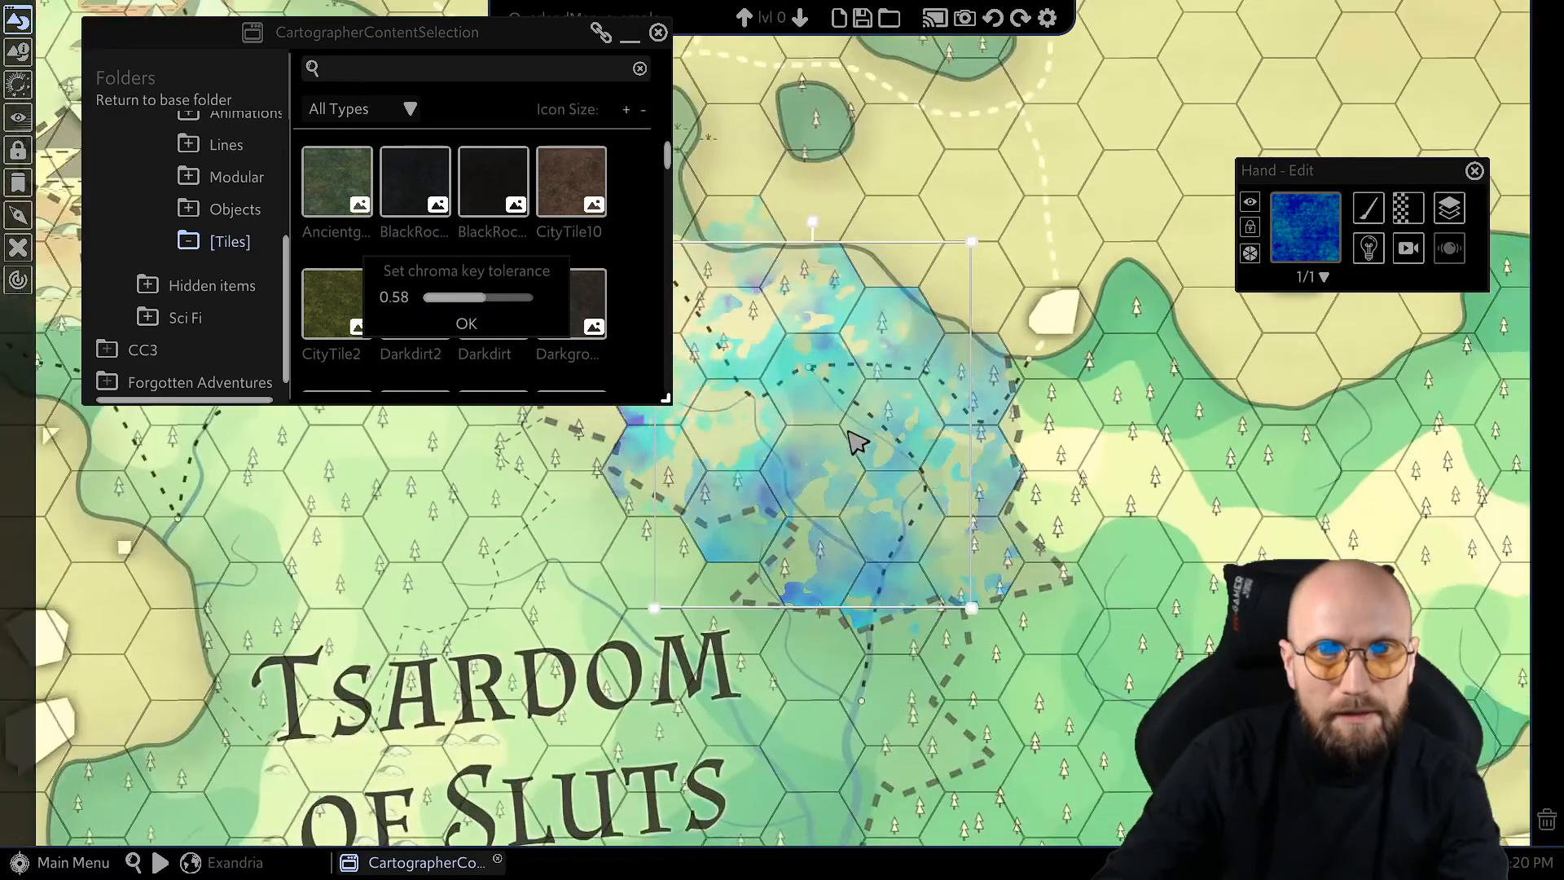
scroll(855, 444, "down", 5)
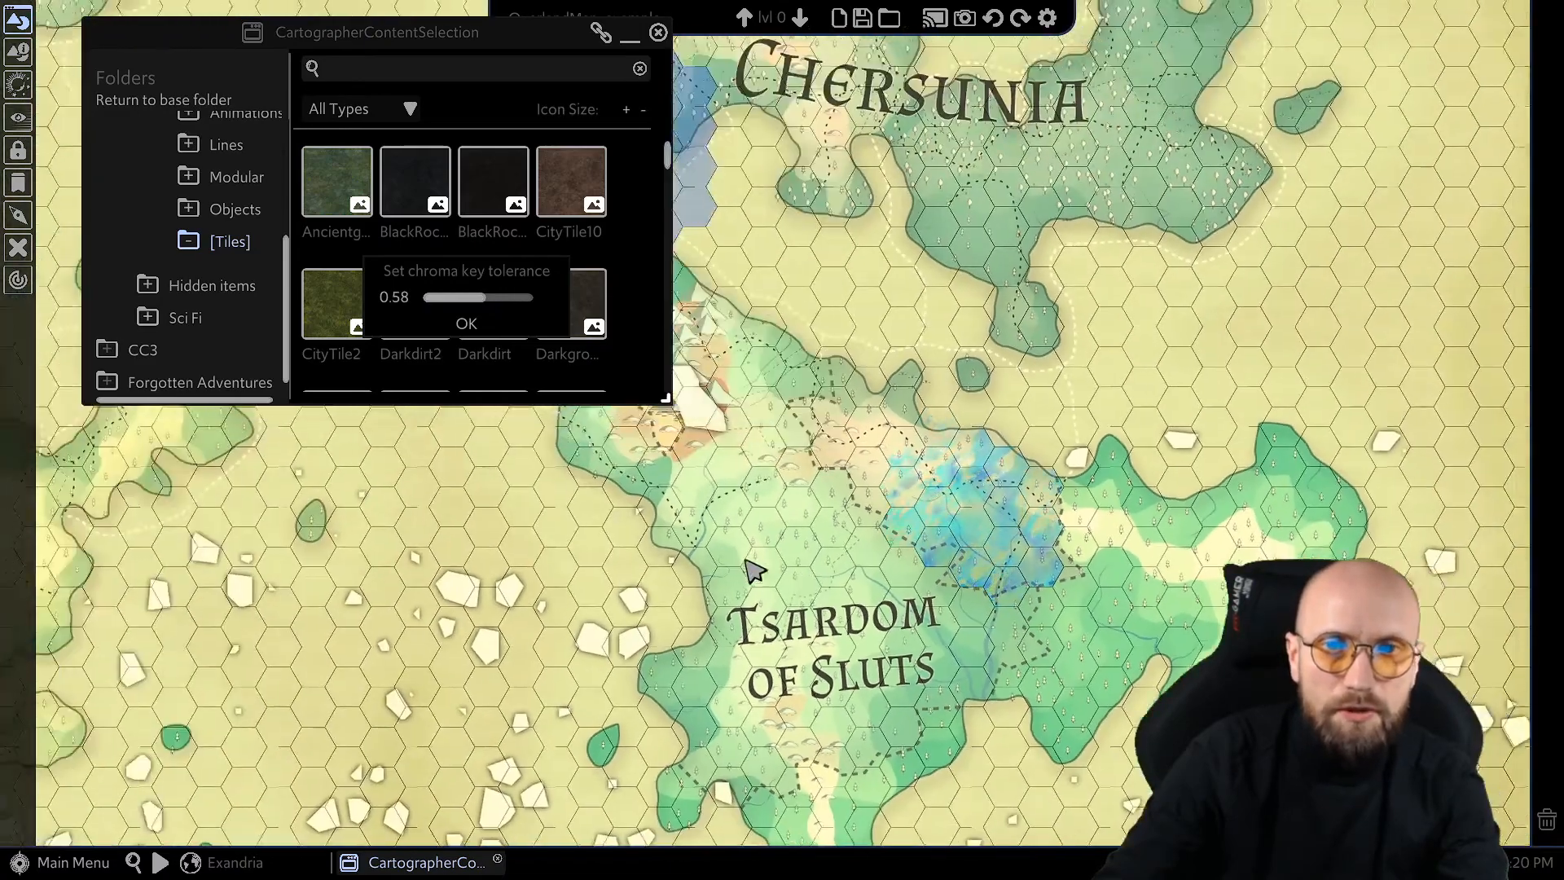
left_click_drag(750, 562, 788, 547)
left_click_drag(947, 319, 1264, 477)
scroll(1012, 336, "down", 2)
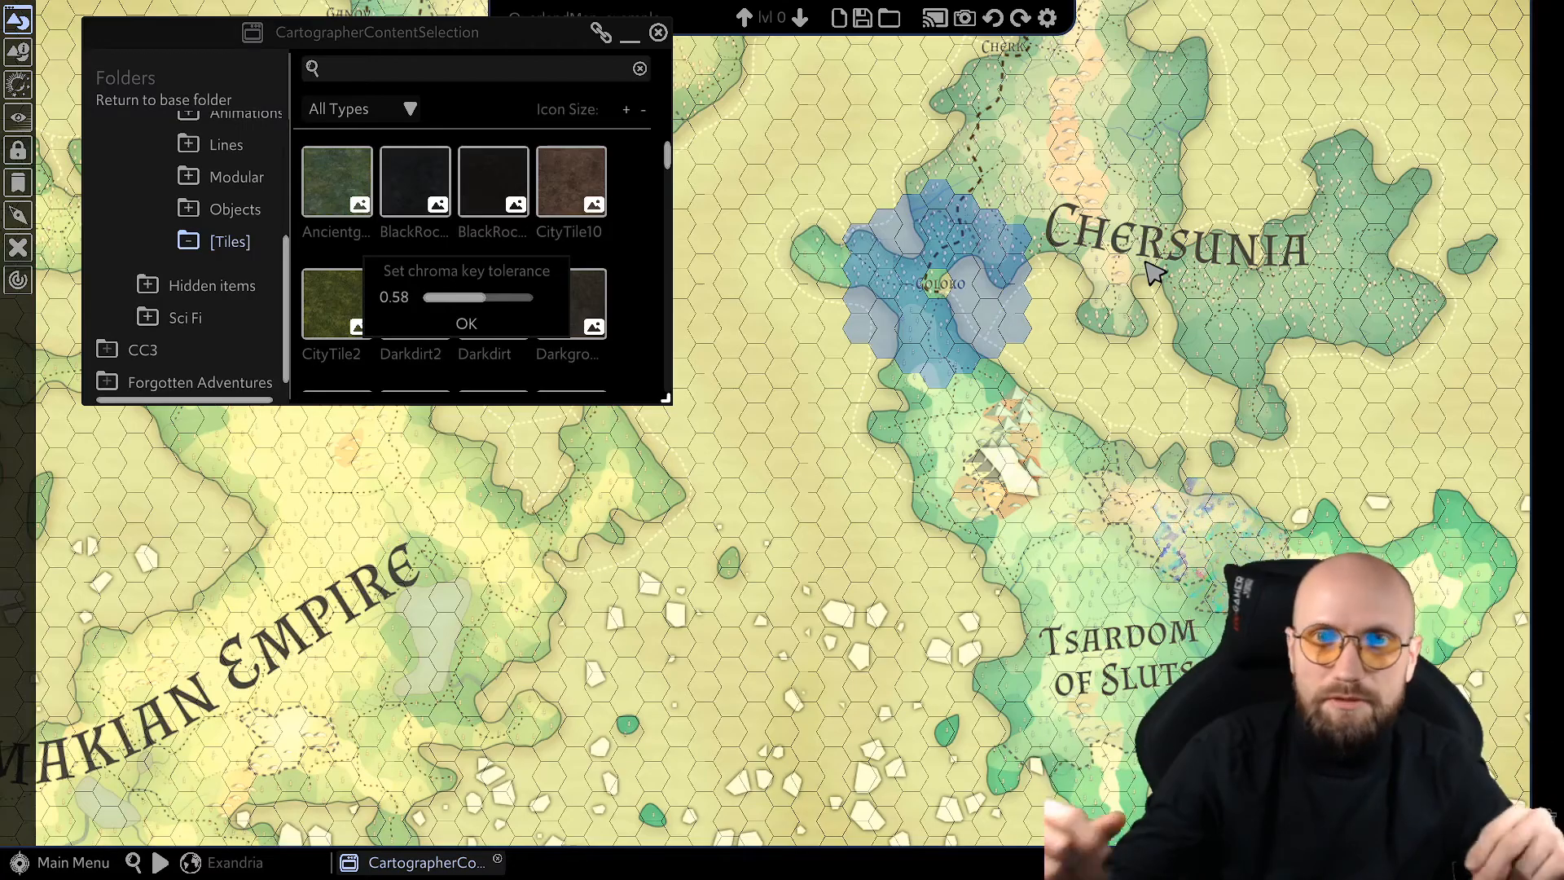
left_click_drag(1014, 188, 1332, 427)
scroll(1108, 267, "down", 1)
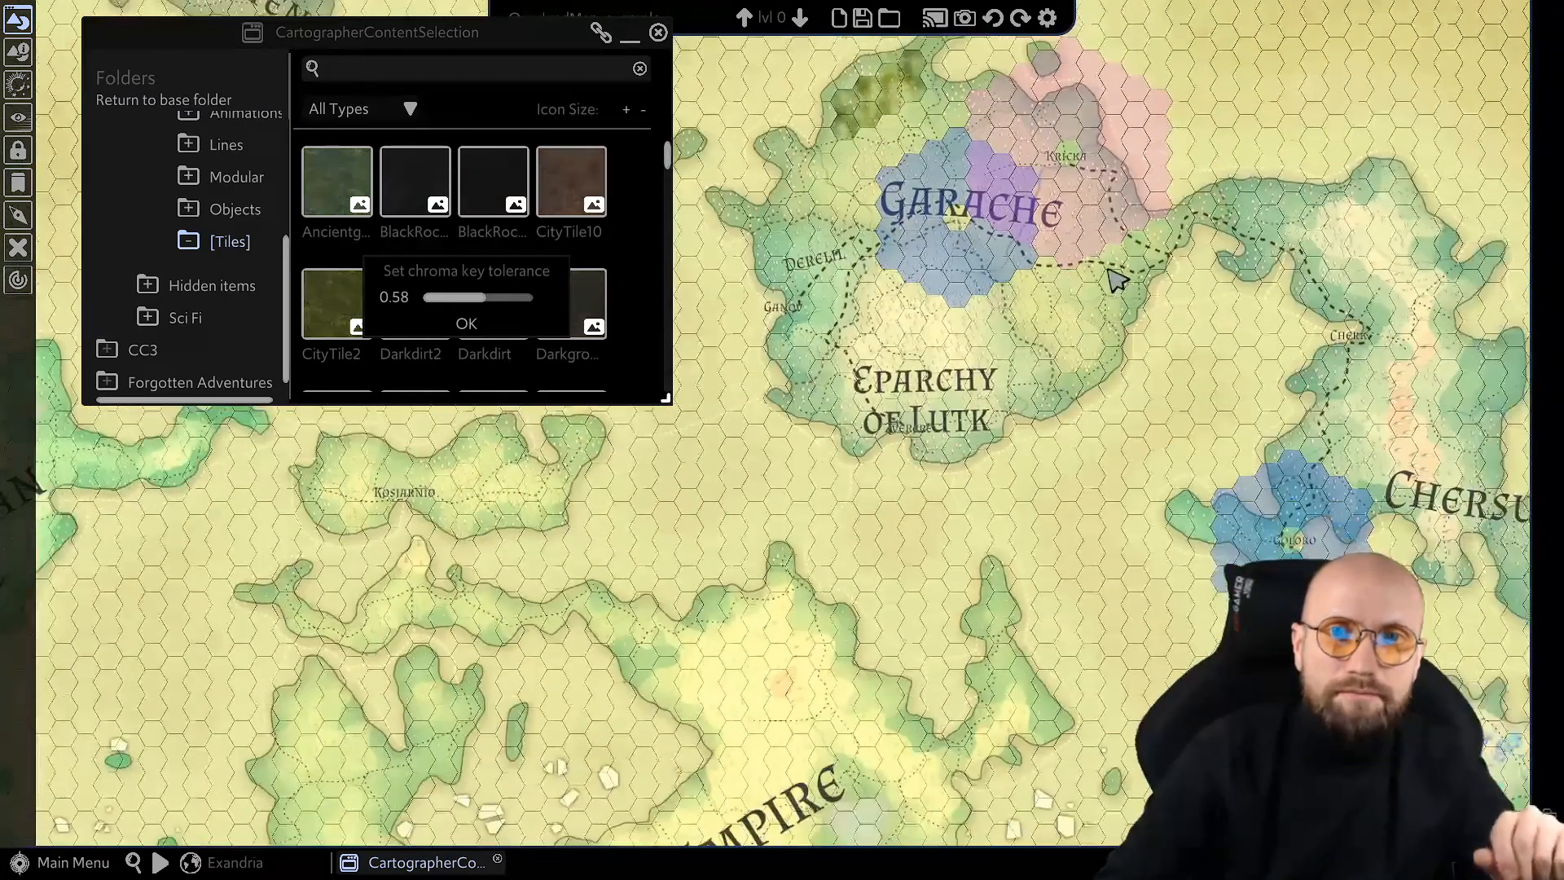
left_click_drag(1070, 285, 1059, 249)
scroll(1059, 249, "down", 1)
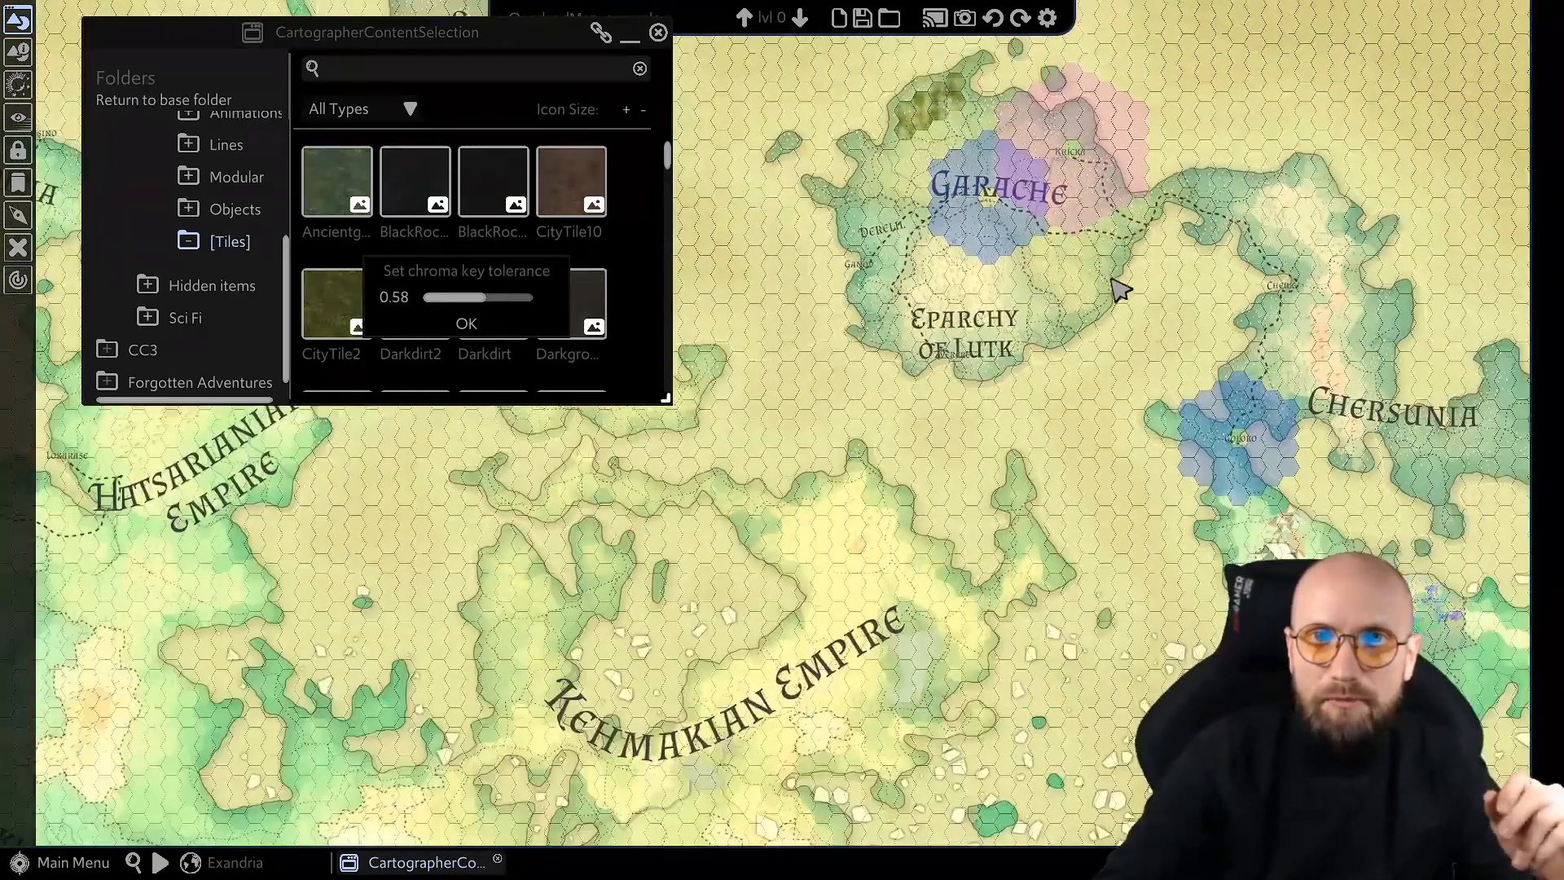
left_click_drag(1274, 349, 1198, 358)
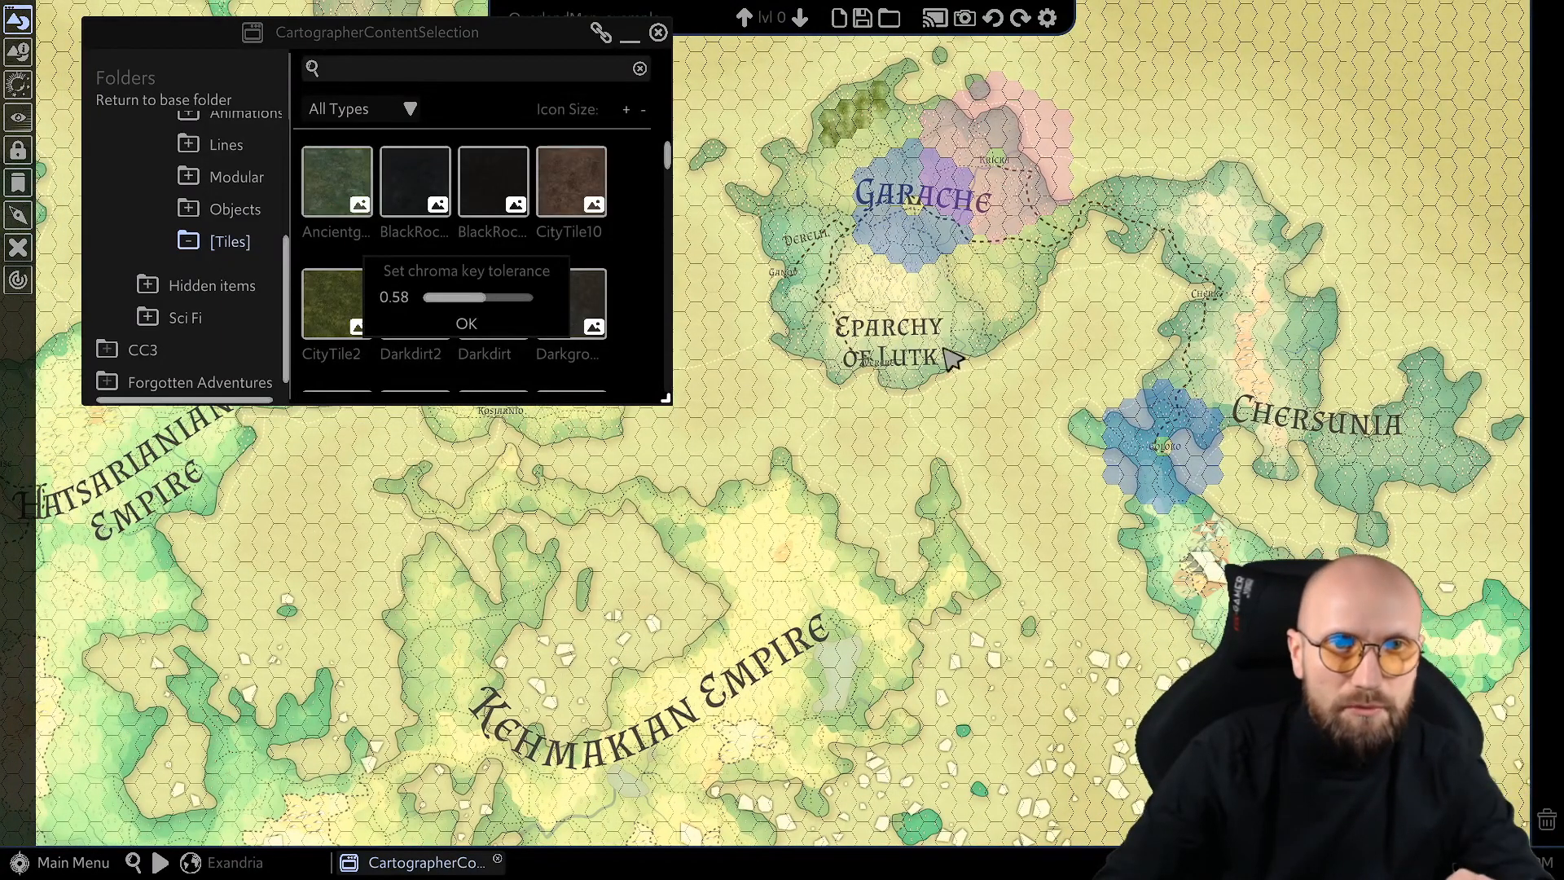
left_click(466, 324)
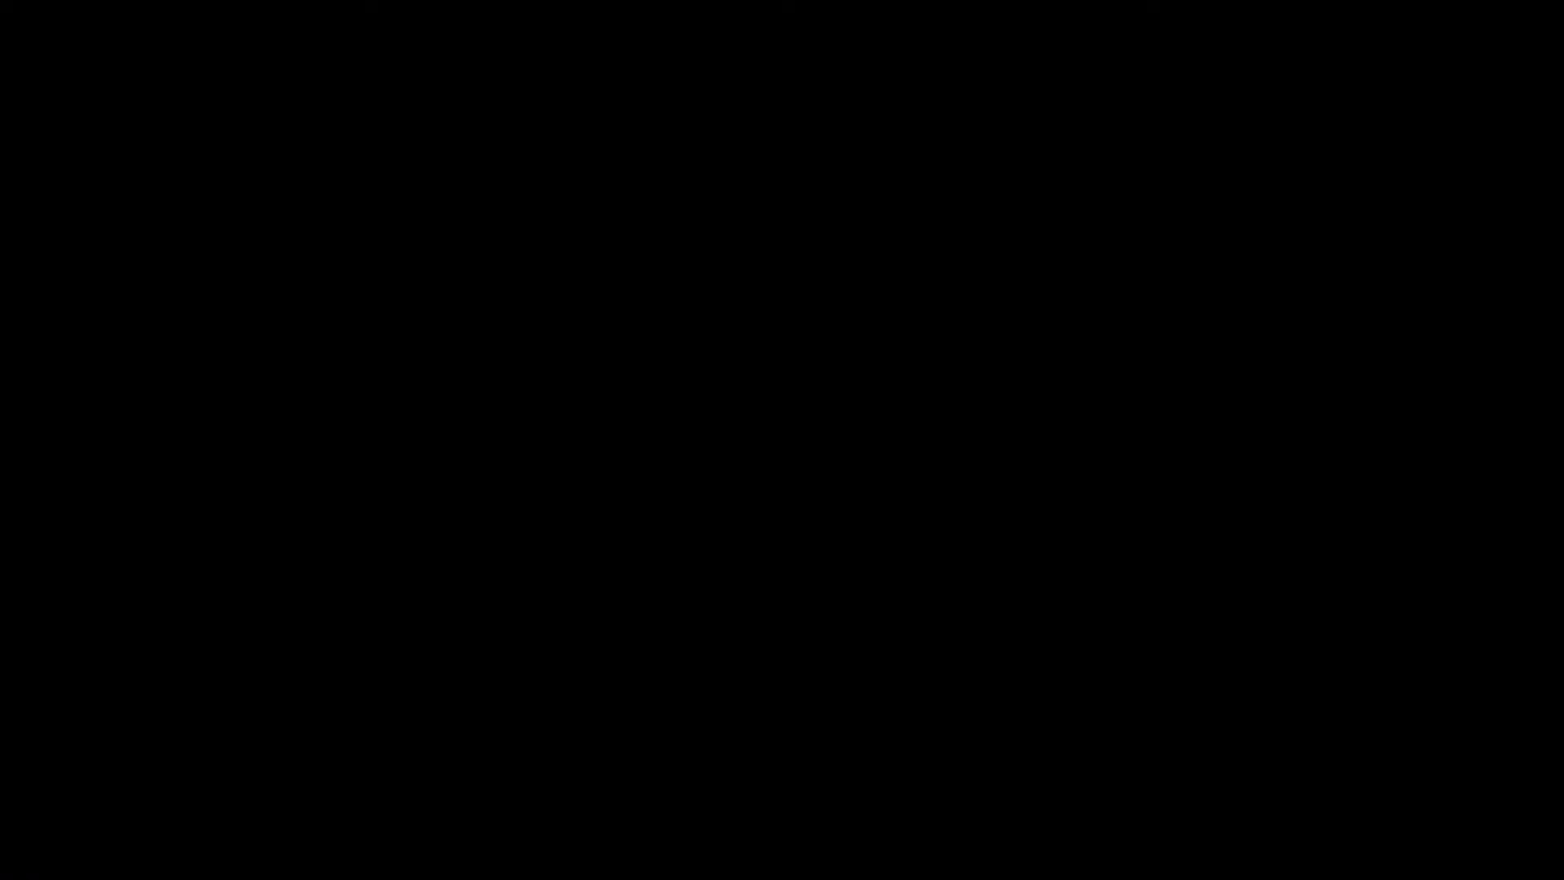